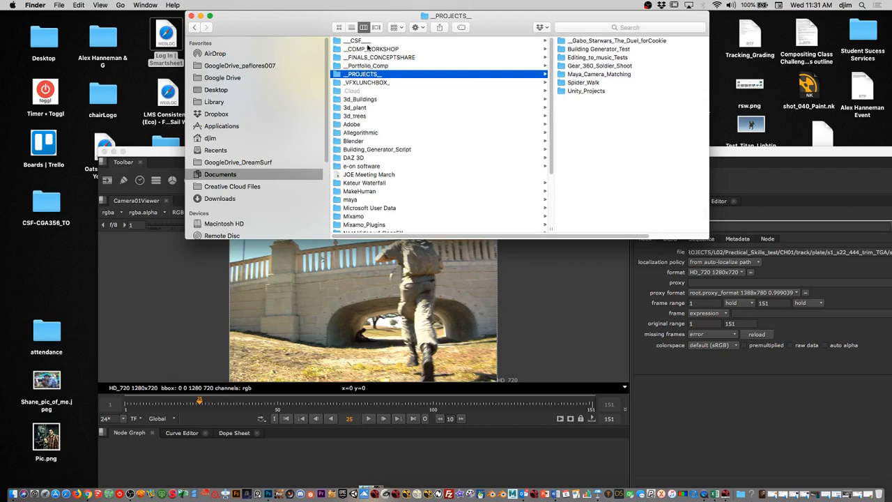
- Browse the project folders to _PROJECTS, L02, Practical_Skills_test, CH02, track, plate
{"action": "left_click", "coordinate": [368, 46]}
{"action": "left_click", "coordinate": [522, 82]}
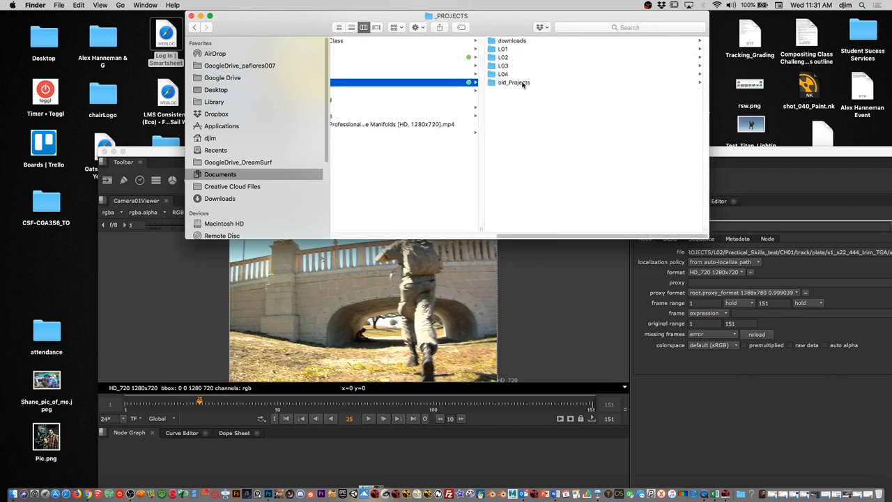
{"action": "left_click", "coordinate": [517, 65]}
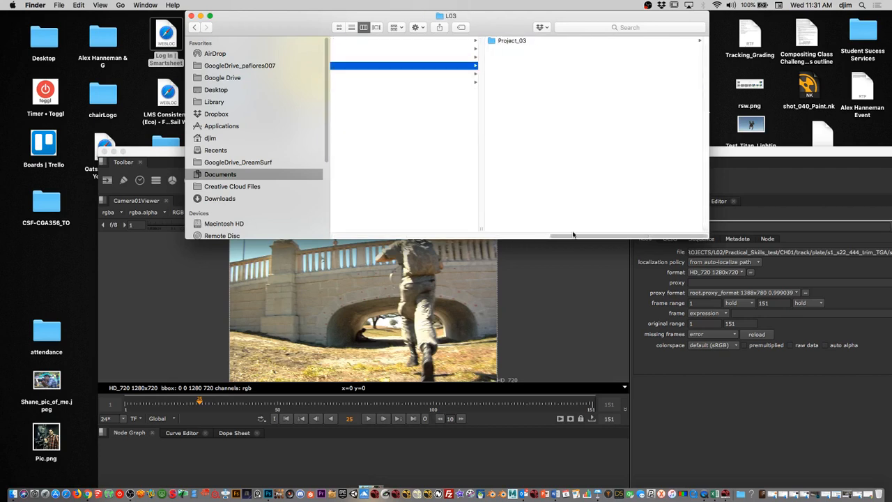
{"action": "left_click", "coordinate": [384, 58]}
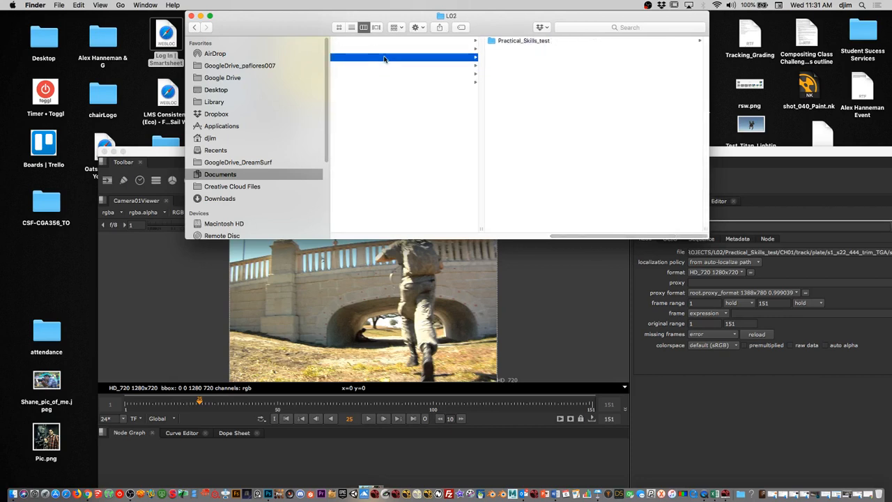
{"action": "left_click", "coordinate": [542, 42]}
{"action": "left_click", "coordinate": [510, 50]}
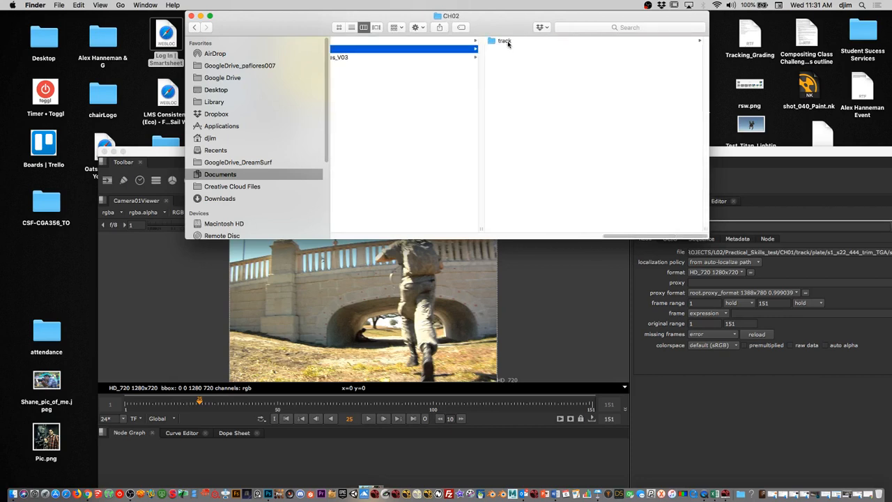
{"action": "left_click", "coordinate": [507, 42]}
{"action": "left_click", "coordinate": [509, 58]}
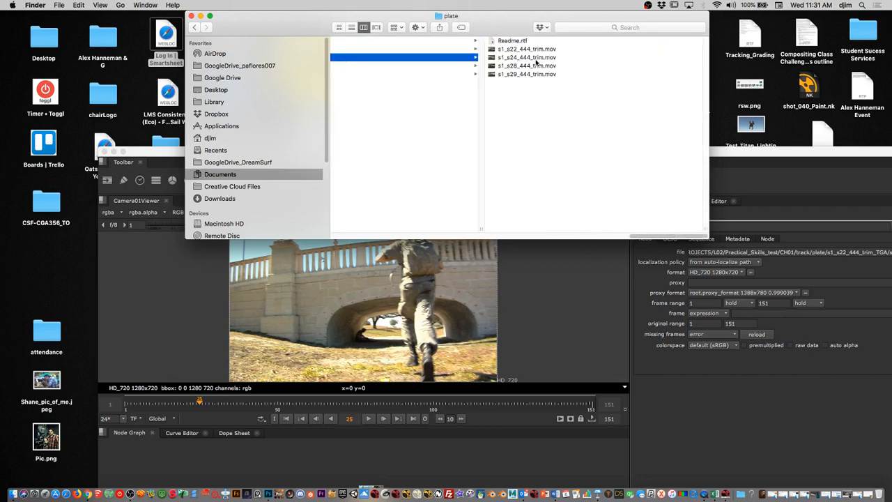
- Preview the clip s1_s28_444_trim.mov from the plate folder and close the preview
{"action": "left_click", "coordinate": [535, 59]}
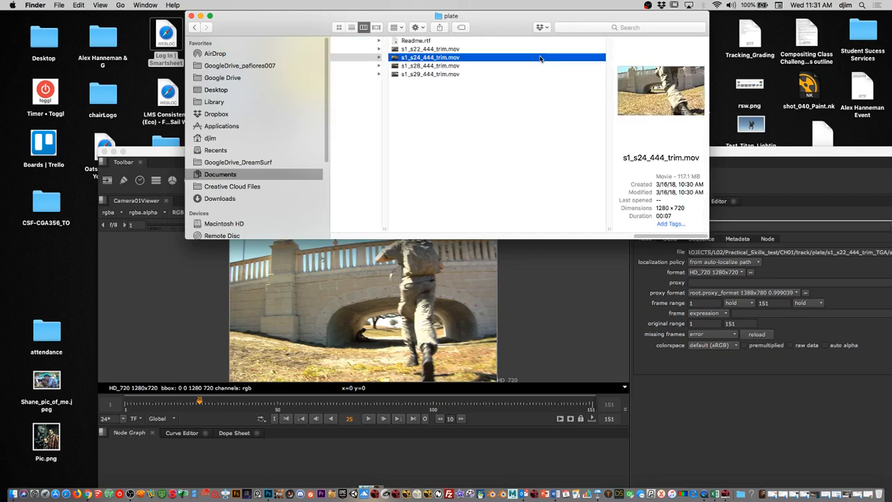
{"action": "key", "text": "Down"}
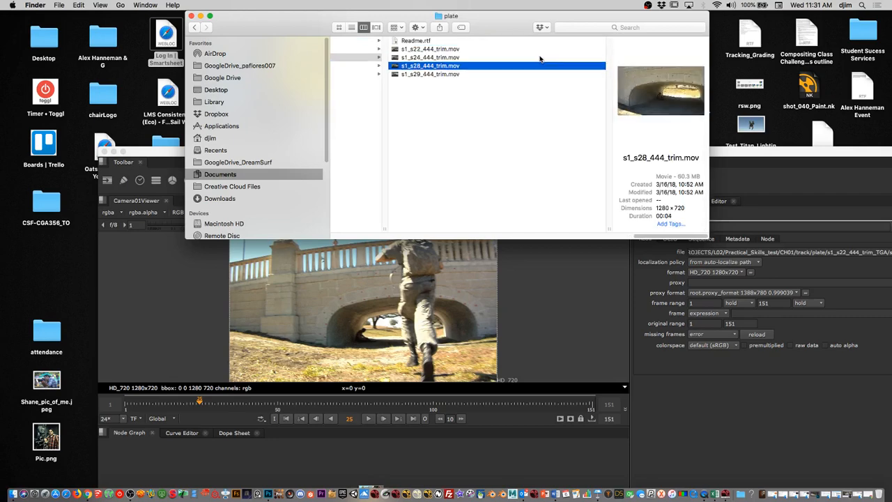
{"action": "key", "text": "space"}
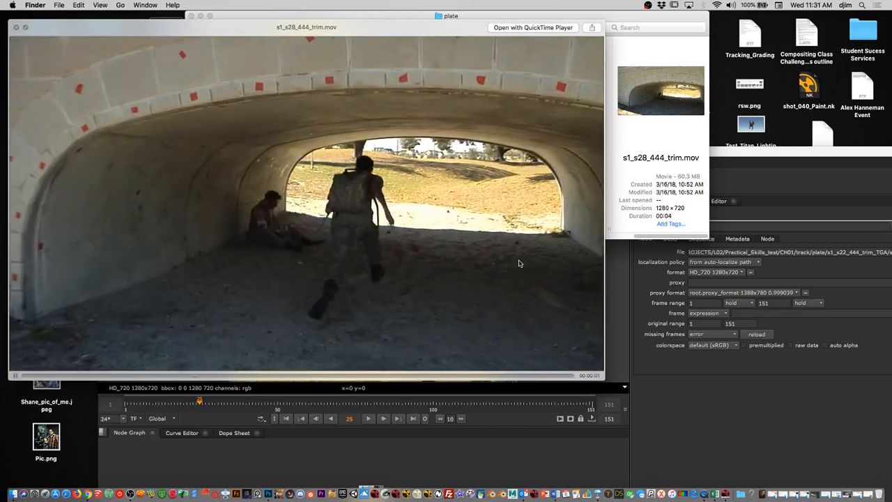
{"action": "key", "text": "space"}
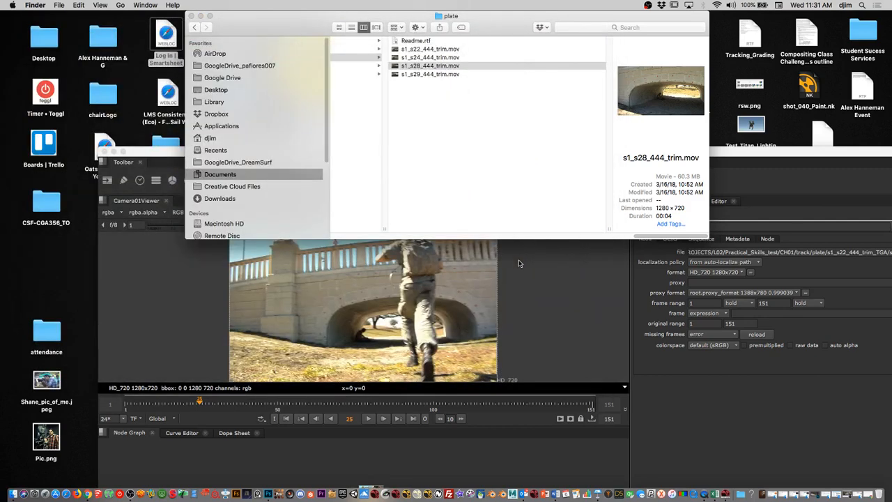
- Import s1_s28_444_trim.mov into the Nuke node graph and place its Read node beside the Read7 plate
{"action": "left_click_drag", "start_coordinate": [448, 65], "coordinate": [514, 461]}
{"action": "left_click_drag", "start_coordinate": [632, 151], "coordinate": [533, 4]}
{"action": "scroll", "coordinate": [418, 383], "scroll_direction": "up", "scroll_amount": 3}
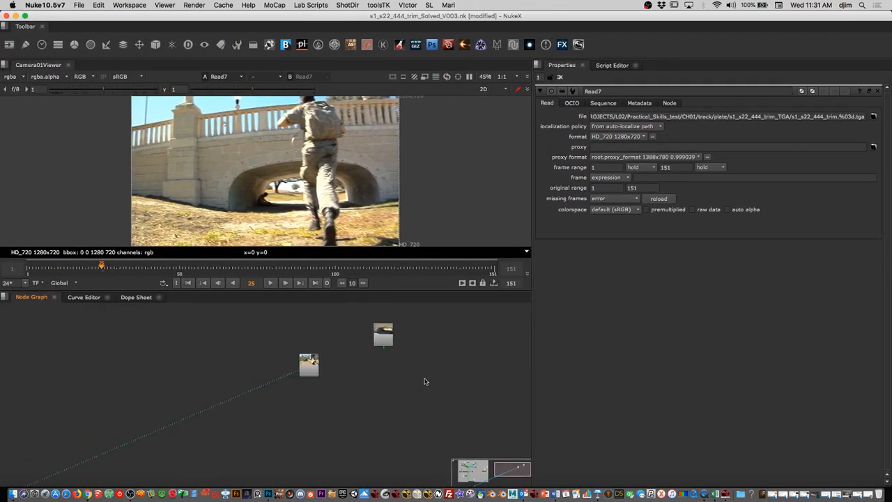
{"action": "middle_click_drag", "start_coordinate": [377, 406], "coordinate": [402, 398]}
{"action": "left_click_drag", "start_coordinate": [315, 338], "coordinate": [341, 407]}
{"action": "left_click_drag", "start_coordinate": [182, 396], "coordinate": [220, 407]}
{"action": "left_click", "coordinate": [219, 408]}
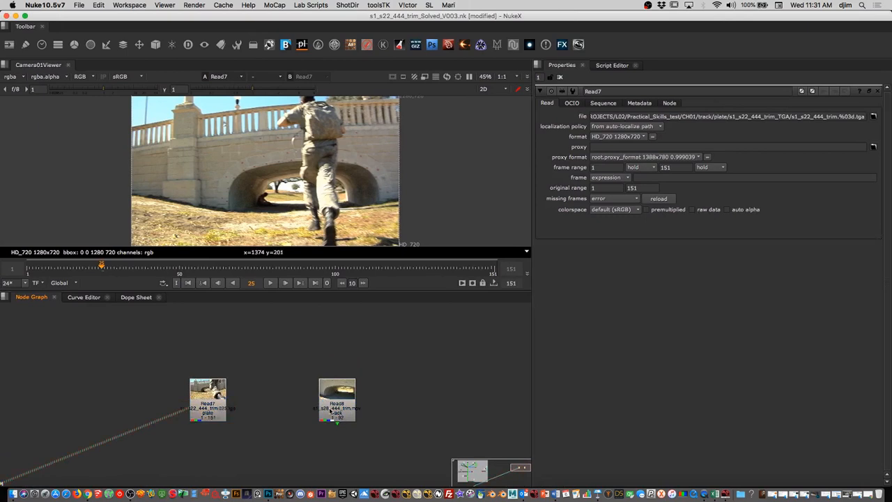
{"action": "left_click_drag", "start_coordinate": [333, 407], "coordinate": [330, 408]}
- Compare the Read8 and Read7 clips in the viewer and disconnect both nodes from it
{"action": "key", "text": "1"}
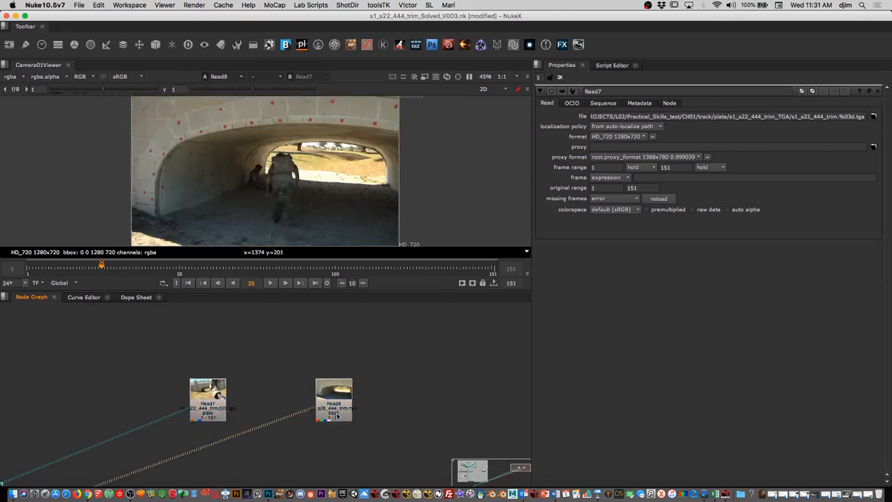
{"action": "key", "text": "2"}
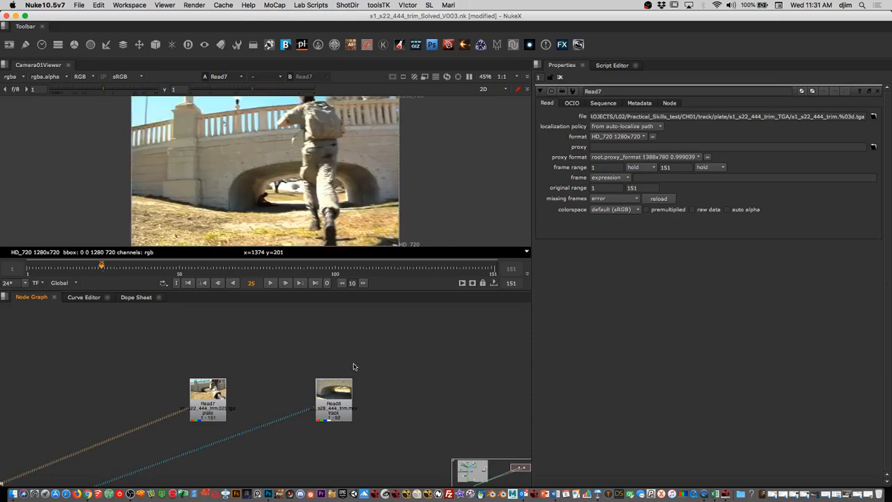
{"action": "left_click", "coordinate": [345, 396]}
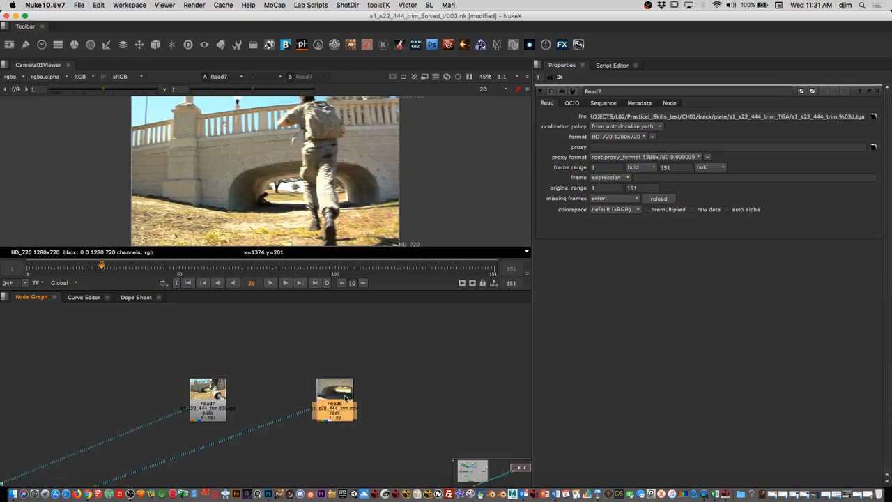
{"action": "left_click_drag", "start_coordinate": [313, 415], "coordinate": [258, 448]}
{"action": "left_click_drag", "start_coordinate": [183, 417], "coordinate": [139, 452]}
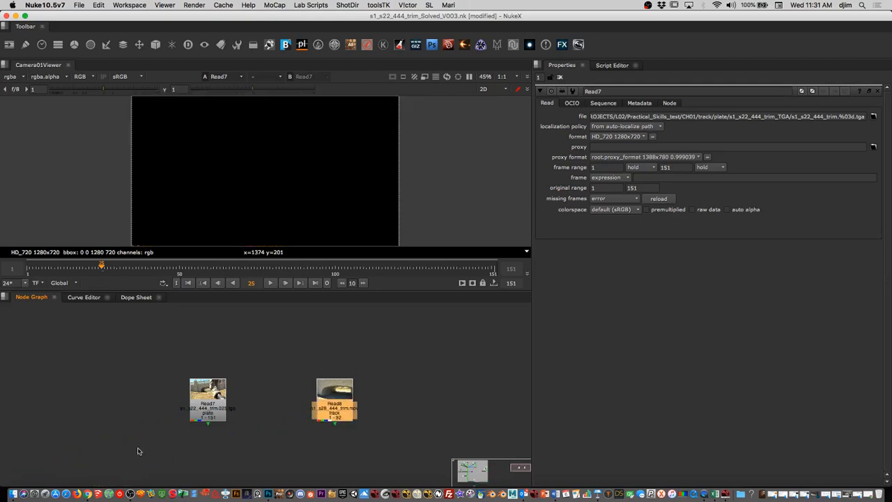
- Show Read8 in the viewer and spread the two Read nodes farther apart in the node graph
{"action": "left_click_drag", "start_coordinate": [338, 405], "coordinate": [415, 371]}
{"action": "key", "text": "1"}
{"action": "left_click", "coordinate": [444, 369]}
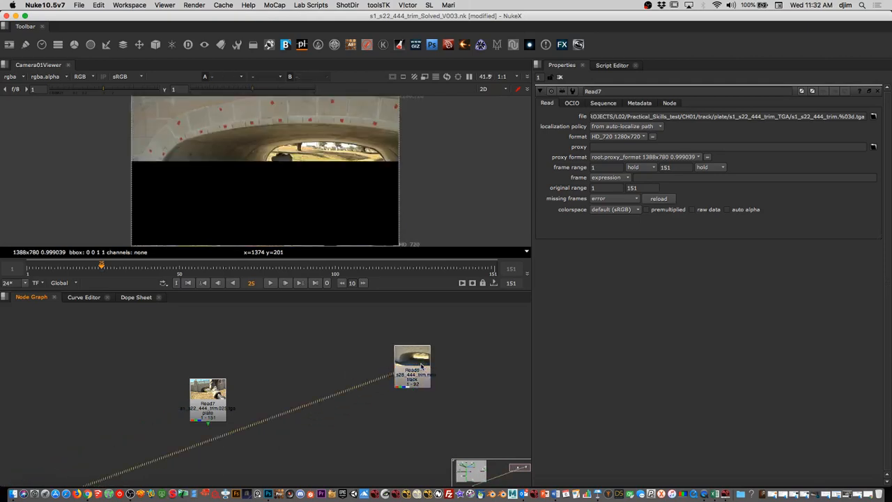
{"action": "middle_click_drag", "start_coordinate": [489, 375], "coordinate": [301, 377]}
{"action": "left_click_drag", "start_coordinate": [237, 385], "coordinate": [380, 393]}
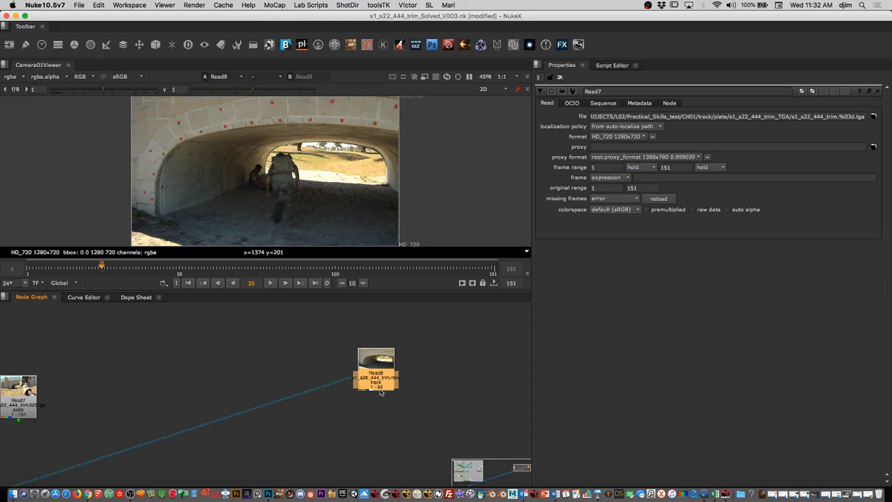
{"action": "middle_click_drag", "start_coordinate": [449, 366], "coordinate": [460, 333]}
{"action": "left_click_drag", "start_coordinate": [395, 338], "coordinate": [394, 365]}
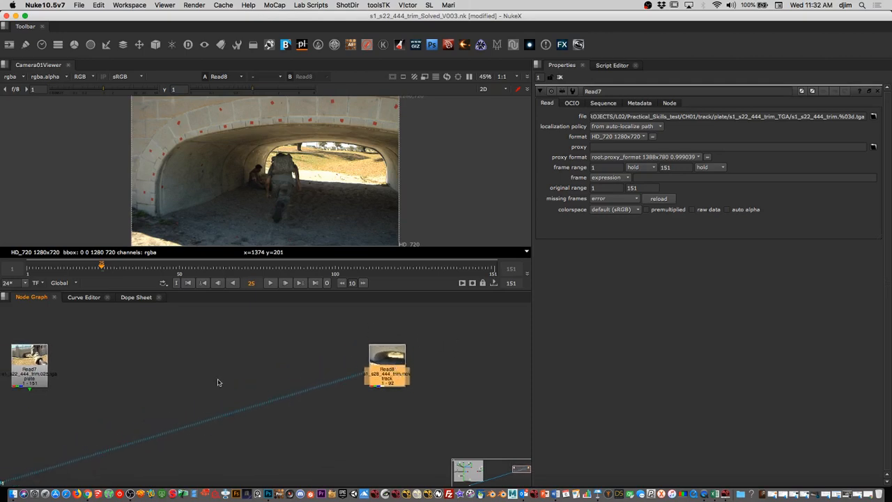
{"action": "middle_click_drag", "start_coordinate": [217, 382], "coordinate": [414, 335]}
{"action": "left_click_drag", "start_coordinate": [239, 330], "coordinate": [278, 333]}
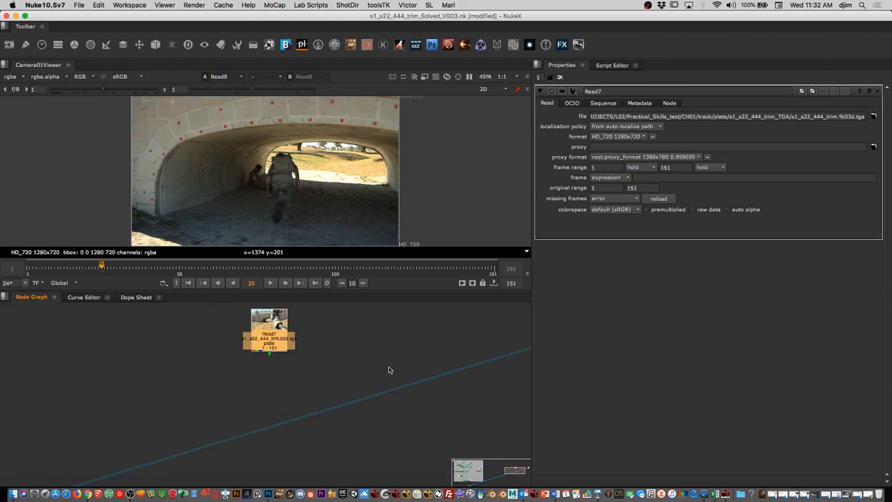
- Show Read7 in the viewer and delete the existing viewer node below the grey backdrop
{"action": "left_click", "coordinate": [271, 337]}
{"action": "key", "text": "1"}
{"action": "middle_click_drag", "start_coordinate": [432, 370], "coordinate": [347, 436], "text": "alt"}
{"action": "middle_click_drag", "start_coordinate": [347, 435], "coordinate": [423, 364]}
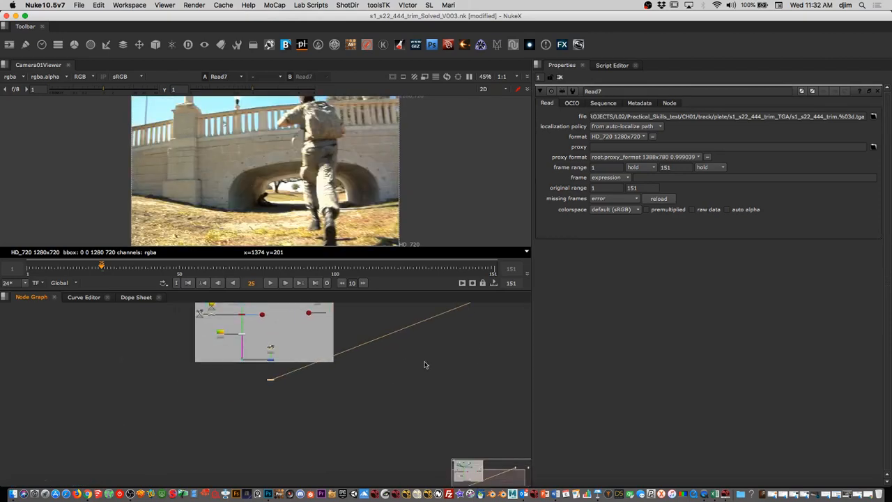
{"action": "left_click_drag", "start_coordinate": [310, 413], "coordinate": [242, 375]}
{"action": "key", "text": "Delete"}
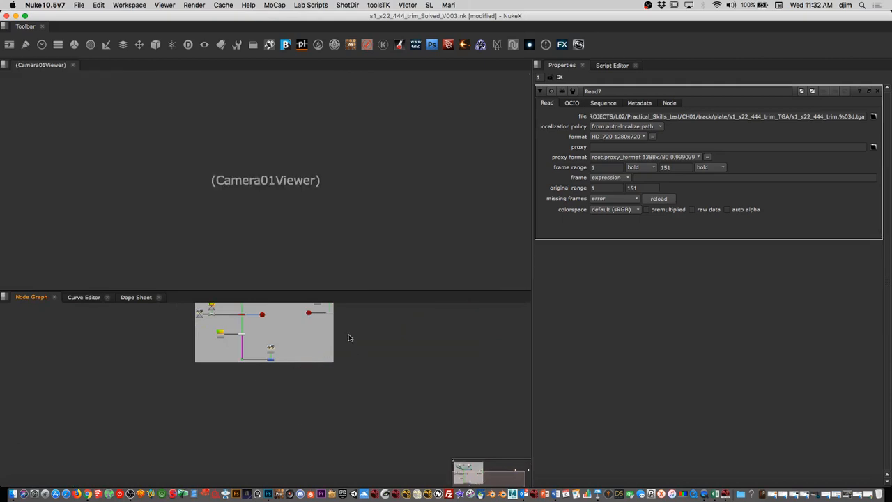
- Maximize the node graph and select all nodes of the Syntheyes TRK backdrop
{"action": "middle_click_drag", "start_coordinate": [349, 338], "coordinate": [452, 312]}
{"action": "key", "text": "space"}
{"action": "scroll", "coordinate": [452, 312], "scroll_direction": "up", "scroll_amount": 2}
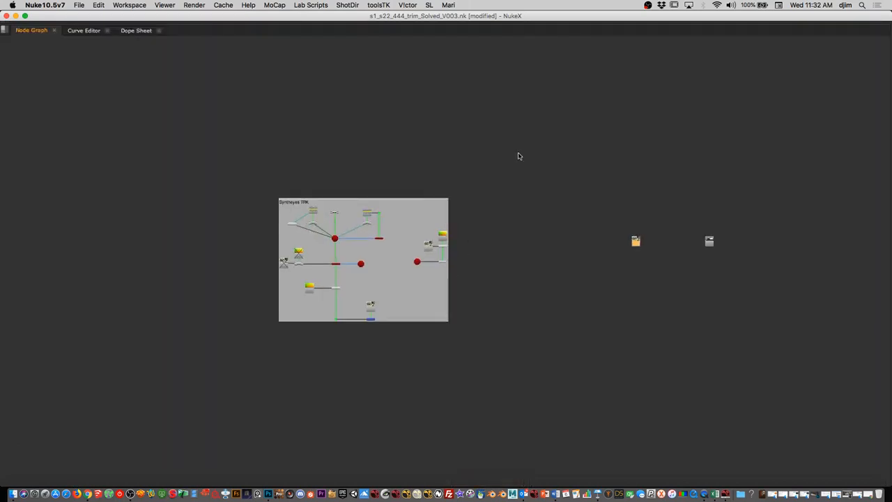
{"action": "left_click_drag", "start_coordinate": [528, 144], "coordinate": [118, 440]}
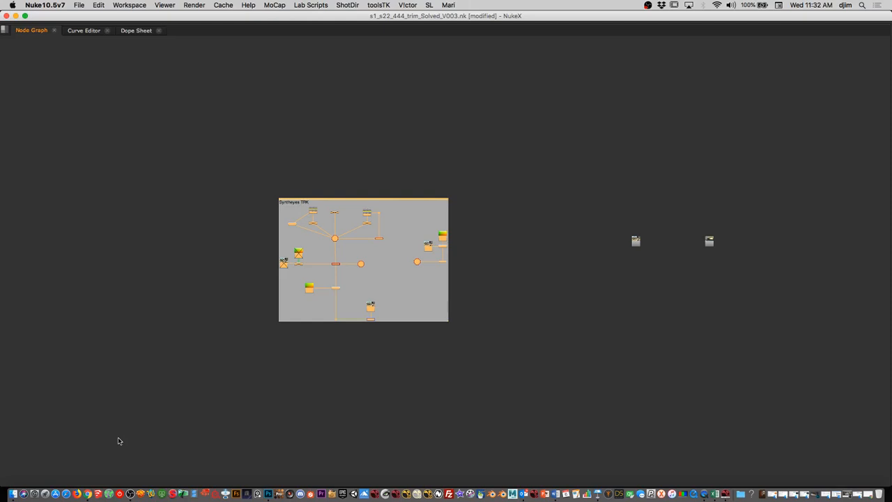
- Move the Read8 node up out of the way and place the Read7 plate in open space
{"action": "middle_click_drag", "start_coordinate": [492, 269], "coordinate": [244, 257]}
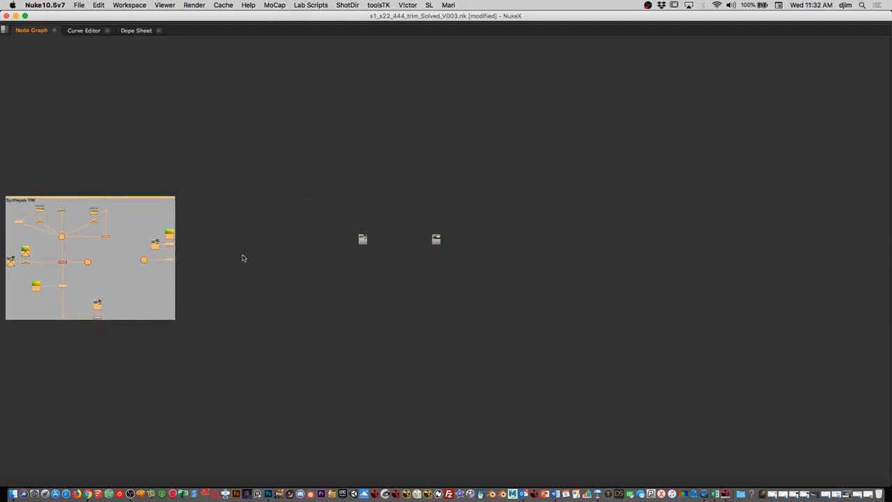
{"action": "scroll", "coordinate": [439, 268], "scroll_direction": "up", "scroll_amount": 3}
{"action": "scroll", "coordinate": [487, 283], "scroll_direction": "up", "scroll_amount": 3}
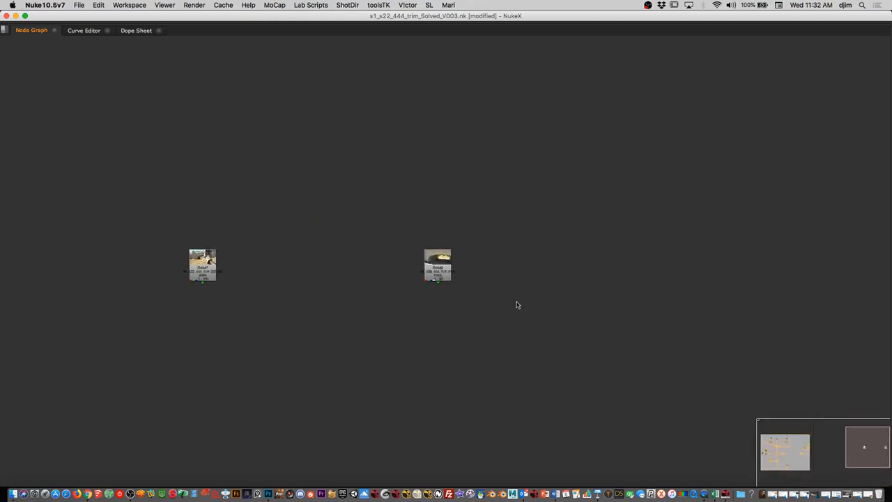
{"action": "scroll", "coordinate": [439, 313], "scroll_direction": "up", "scroll_amount": 2}
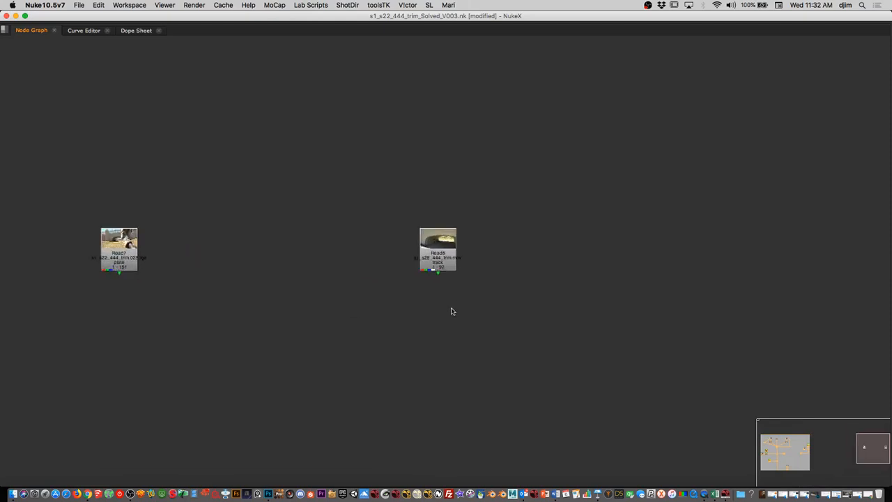
{"action": "middle_click_drag", "start_coordinate": [450, 311], "coordinate": [488, 323]}
{"action": "left_click_drag", "start_coordinate": [481, 263], "coordinate": [213, 93]}
{"action": "left_click_drag", "start_coordinate": [161, 273], "coordinate": [345, 274]}
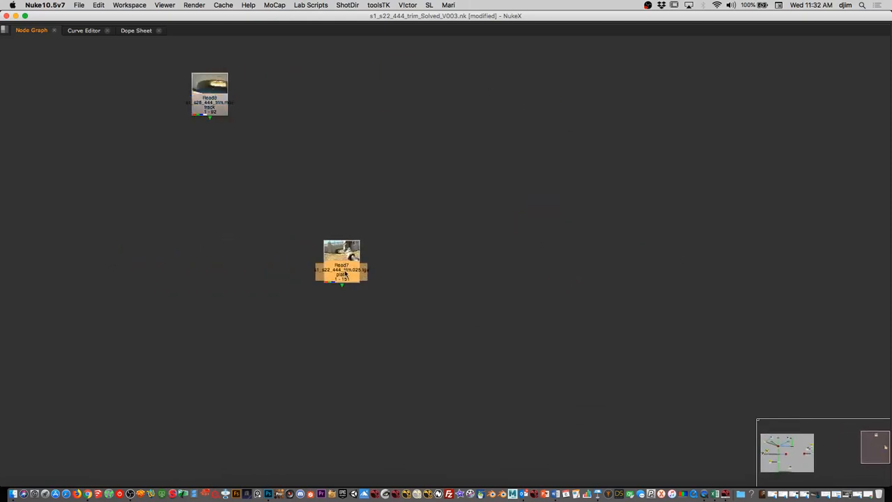
- Create a new viewer connected to the Read7 plate and position the plate well above it
{"action": "scroll", "coordinate": [357, 280], "scroll_direction": "up", "scroll_amount": 2}
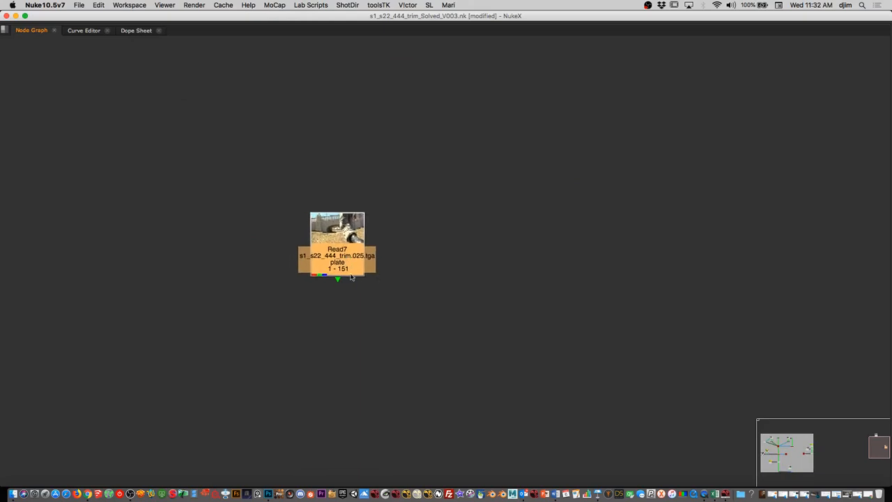
{"action": "left_click_drag", "start_coordinate": [346, 269], "coordinate": [355, 377]}
{"action": "key", "text": "1"}
{"action": "left_click_drag", "start_coordinate": [350, 224], "coordinate": [356, 142]}
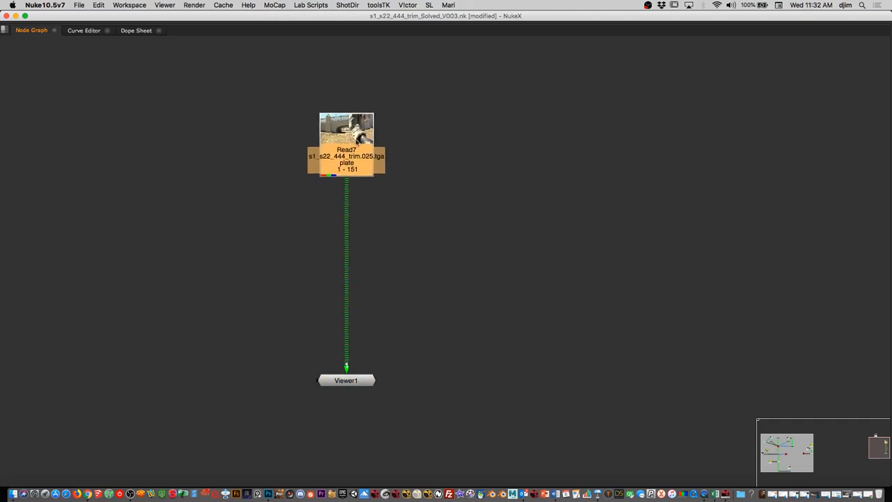
- Restore the full pane layout and set the project's full size format to HD_720 1280x720
{"action": "left_click", "coordinate": [528, 287]}
{"action": "key", "text": "space"}
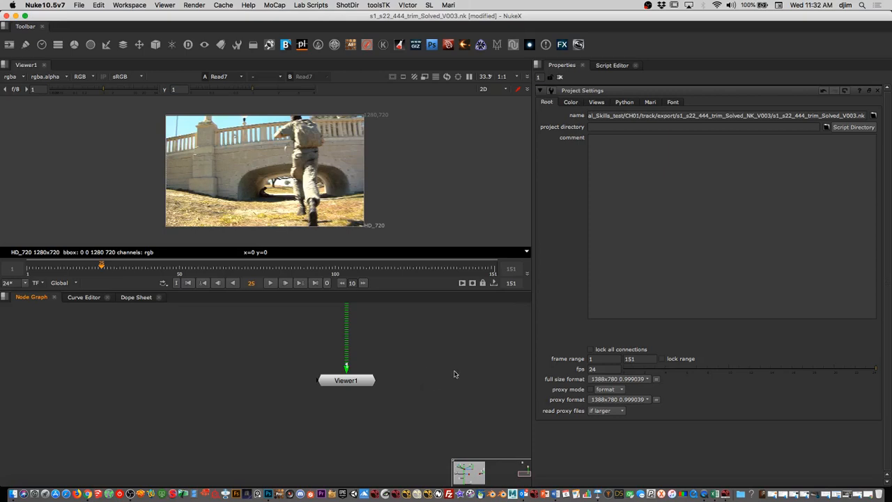
{"action": "middle_click_drag", "start_coordinate": [456, 365], "coordinate": [415, 418]}
{"action": "middle_click_drag", "start_coordinate": [425, 349], "coordinate": [370, 420]}
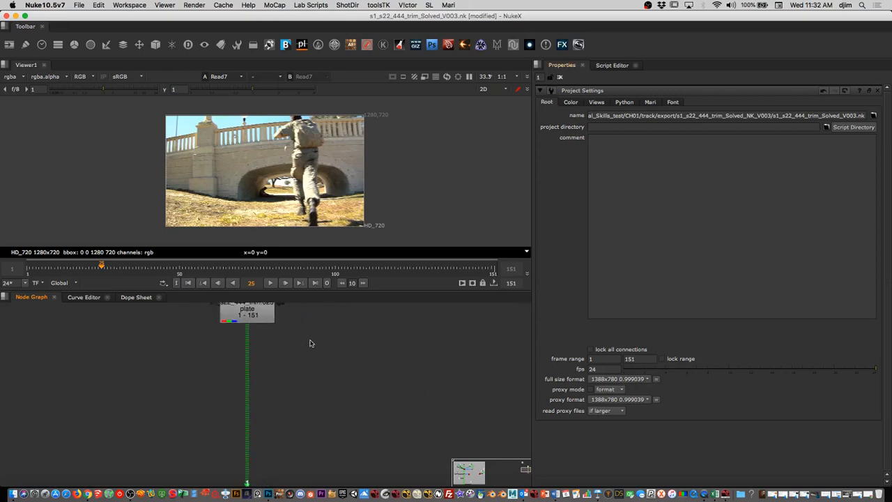
{"action": "left_click", "coordinate": [640, 380]}
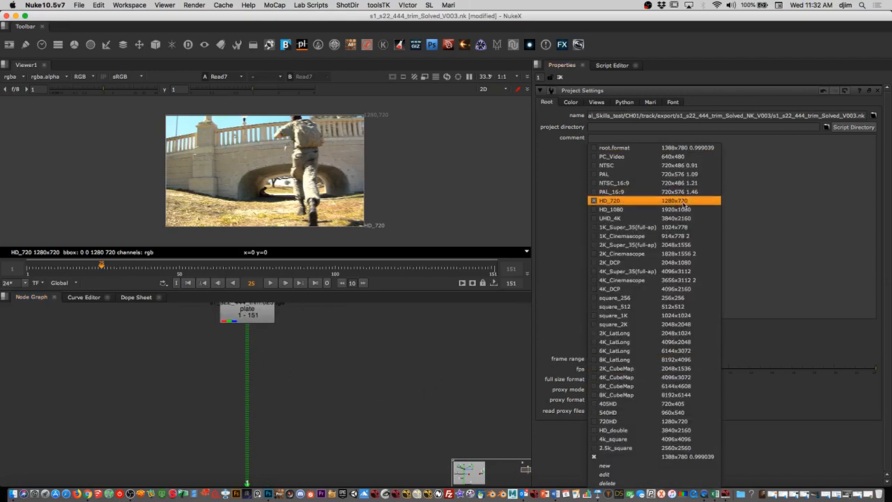
{"action": "left_click", "coordinate": [684, 202]}
- Select the Read7 plate node and go to frame 1 of the shot
{"action": "scroll", "coordinate": [342, 412], "scroll_direction": "up", "scroll_amount": 6}
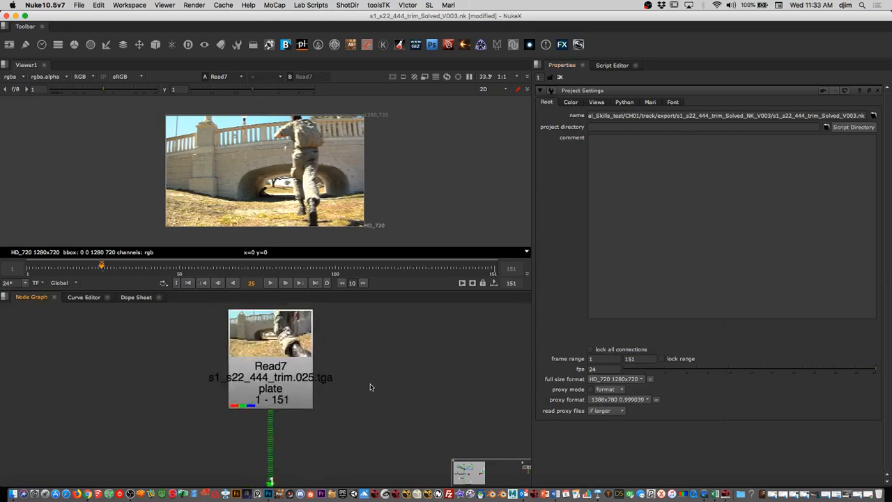
{"action": "left_click", "coordinate": [266, 379]}
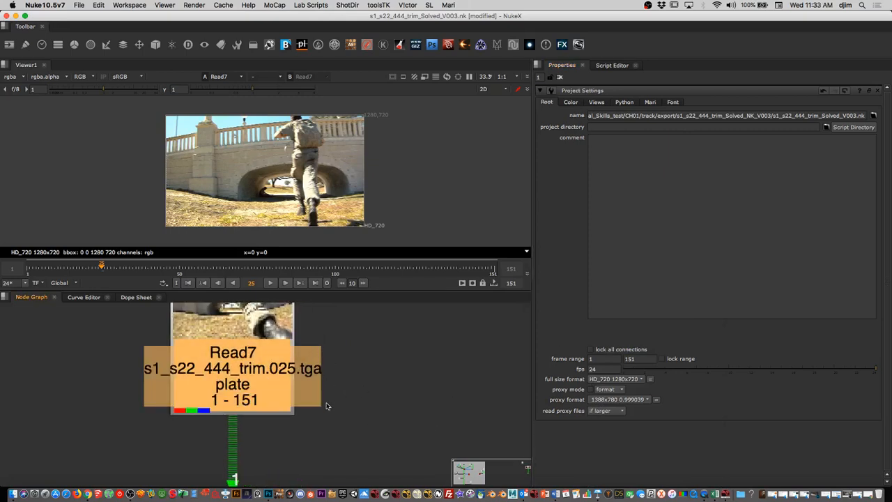
{"action": "scroll", "coordinate": [324, 408], "scroll_direction": "down", "scroll_amount": 1}
{"action": "middle_click_drag", "start_coordinate": [325, 408], "coordinate": [383, 467]}
{"action": "scroll", "coordinate": [419, 387], "scroll_direction": "down", "scroll_amount": 3}
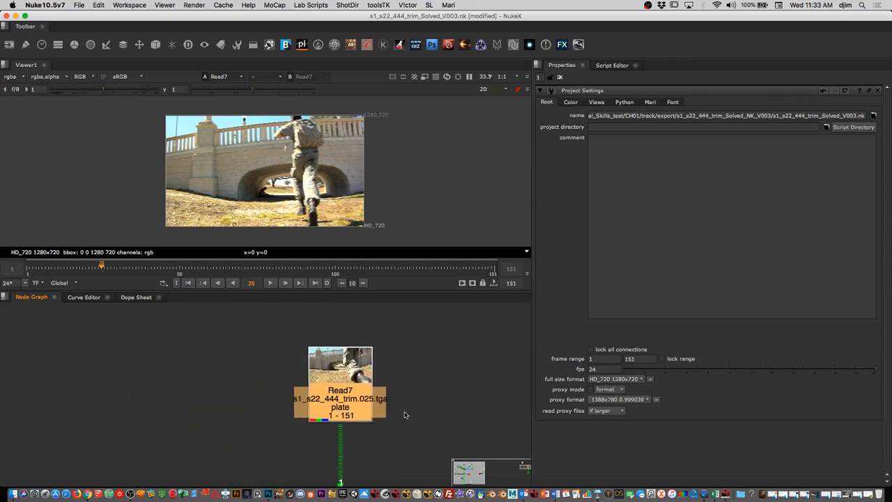
{"action": "scroll", "coordinate": [402, 436], "scroll_direction": "up", "scroll_amount": 1}
{"action": "middle_click_drag", "start_coordinate": [402, 436], "coordinate": [432, 393]}
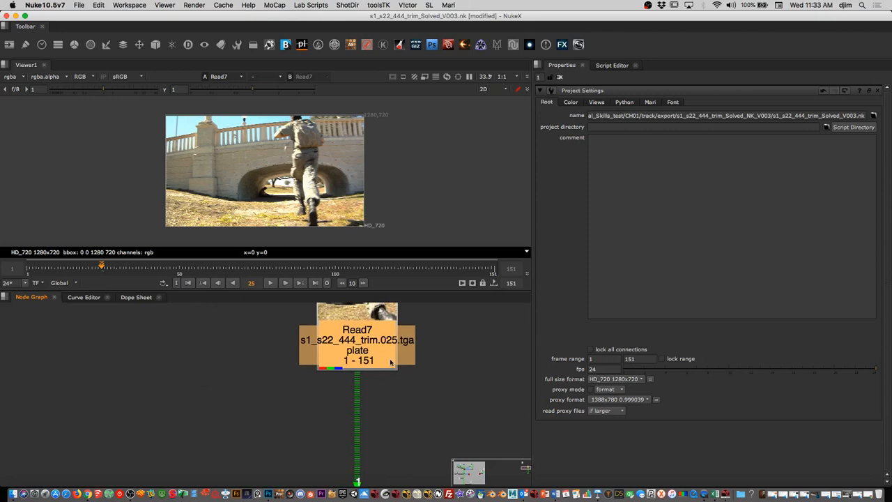
{"action": "left_click_drag", "start_coordinate": [103, 272], "coordinate": [28, 273]}
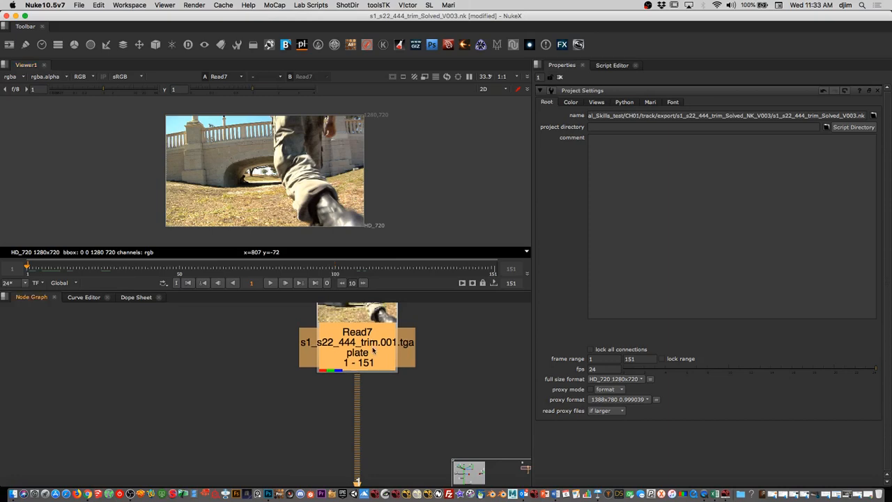
- Add an unconnected Roto node and place it in open space beside and below the Read7 plate
{"action": "left_click", "coordinate": [260, 405]}
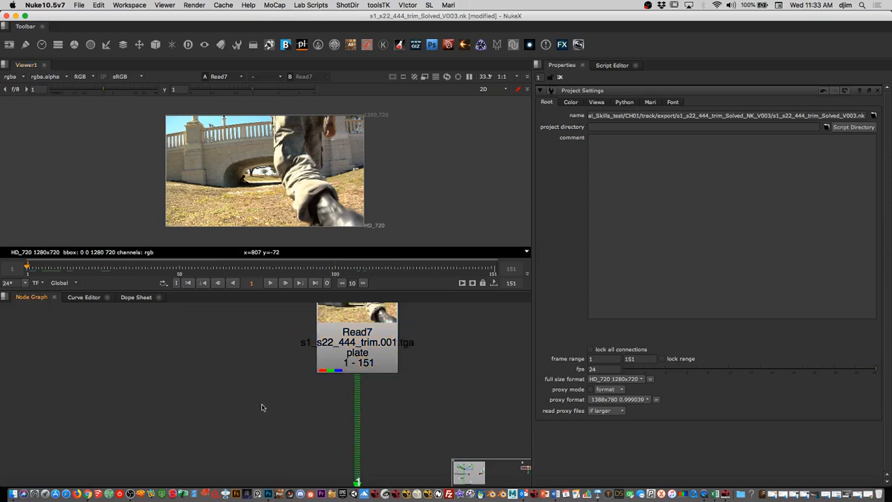
{"action": "key", "text": "Tab"}
{"action": "type", "text": "Roto"}
{"action": "key", "text": "Return"}
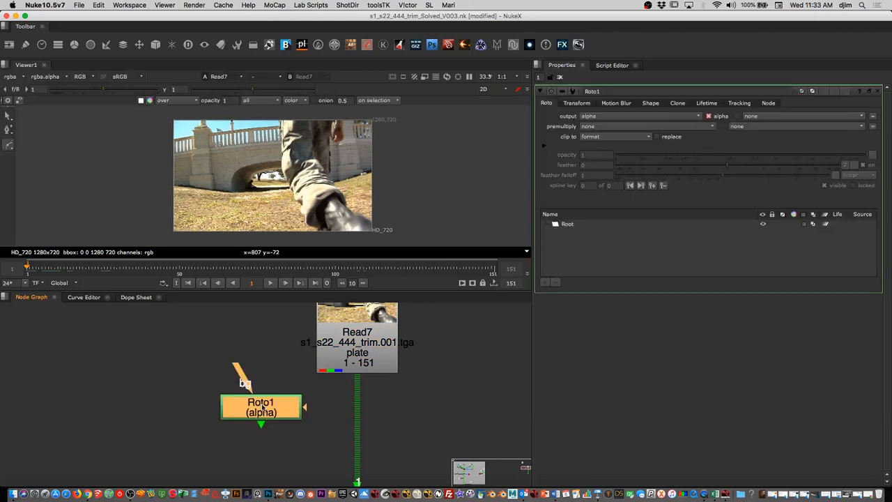
{"action": "left_click_drag", "start_coordinate": [272, 404], "coordinate": [226, 413]}
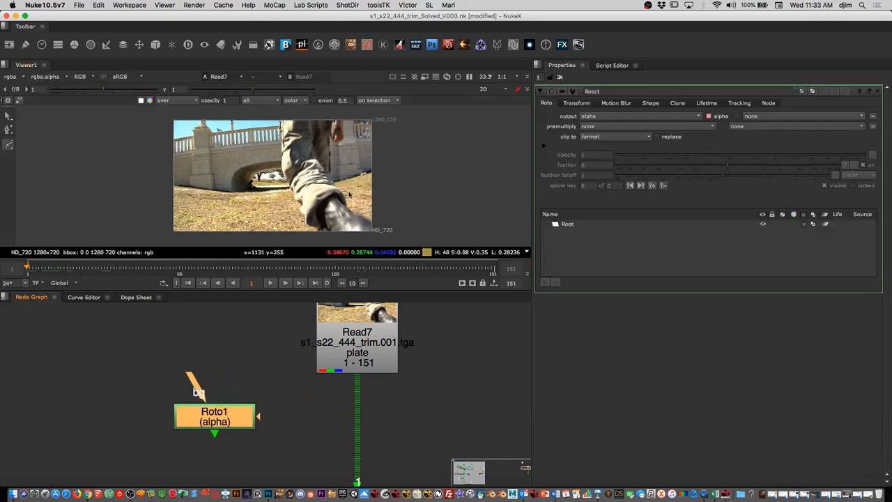
- Draw a closed B-Spline shape loosely around the running man's legs at frame 1
{"action": "scroll", "coordinate": [301, 167], "scroll_direction": "up", "scroll_amount": 3}
{"action": "scroll", "coordinate": [313, 169], "scroll_direction": "down", "scroll_amount": 3}
{"action": "right_click", "coordinate": [8, 147]}
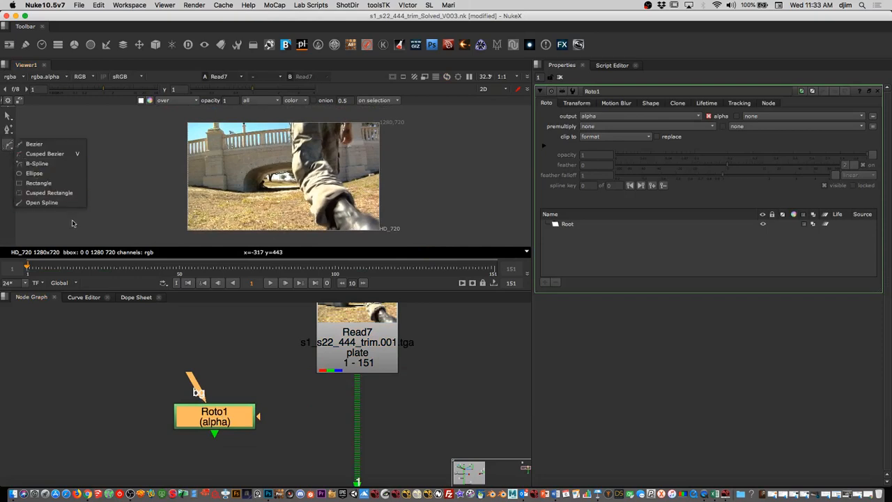
{"action": "left_click", "coordinate": [50, 163]}
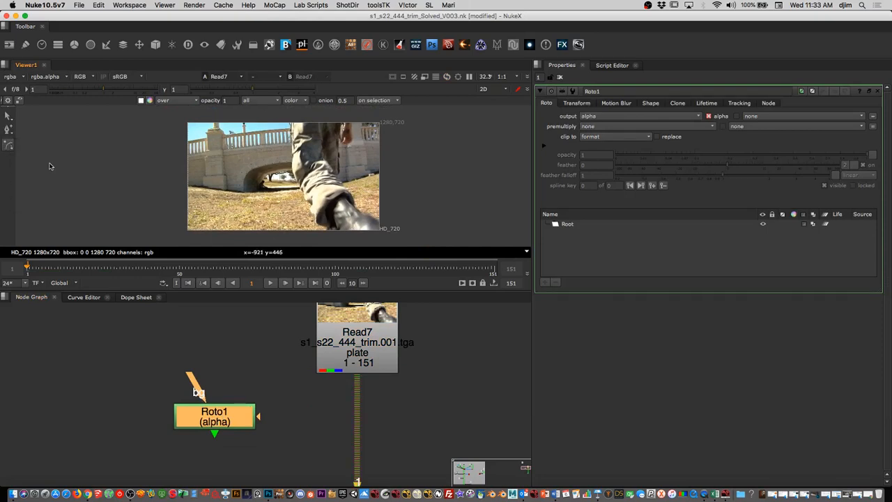
{"action": "left_click", "coordinate": [277, 163]}
{"action": "left_click", "coordinate": [335, 243]}
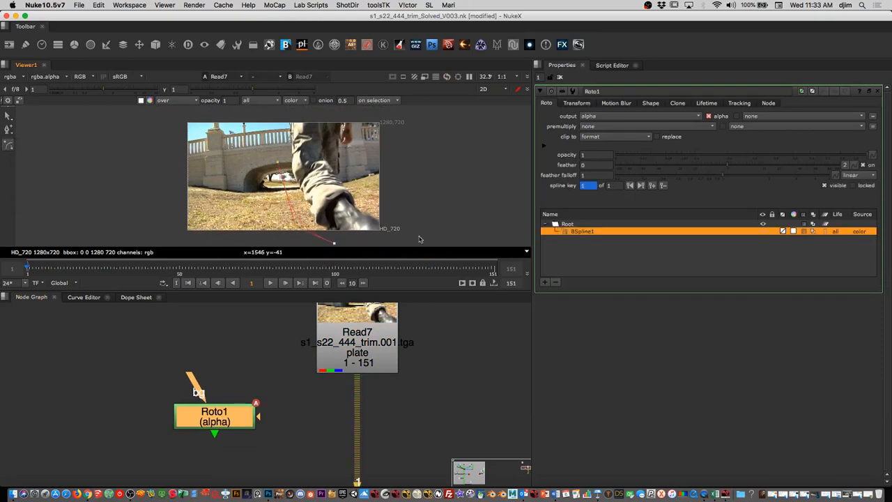
{"action": "left_click", "coordinate": [414, 233]}
{"action": "left_click", "coordinate": [400, 157]}
{"action": "left_click", "coordinate": [349, 105]}
{"action": "left_click", "coordinate": [280, 109]}
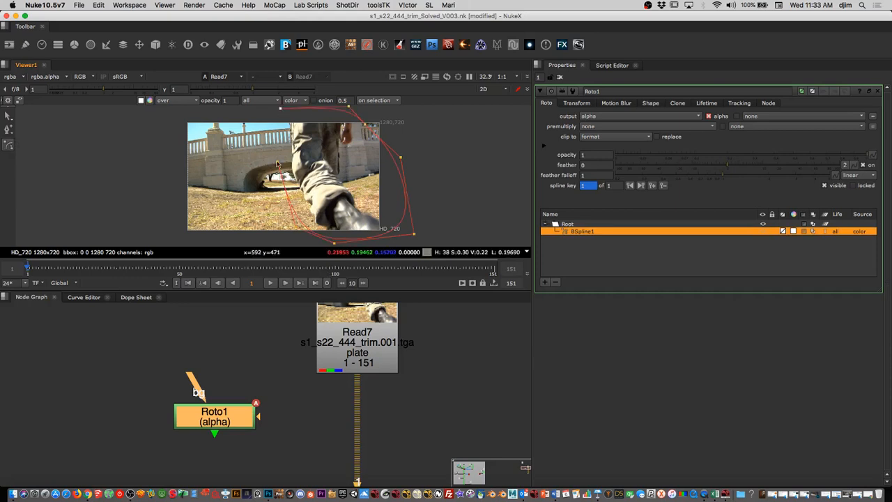
{"action": "key", "text": "Return"}
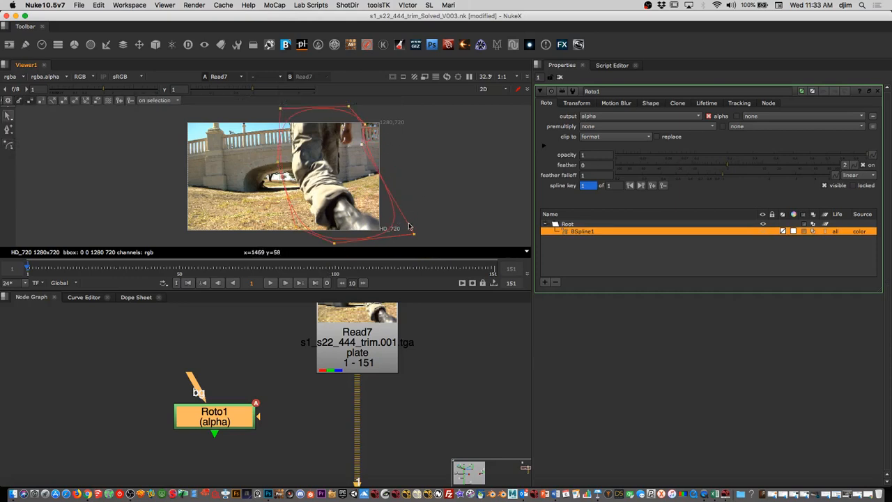
- Add control points to the B-Spline and reshape it to follow the man's legs and trailing boot at frame 1
{"action": "left_click_drag", "start_coordinate": [414, 234], "coordinate": [376, 234]}
{"action": "right_click", "coordinate": [10, 132]}
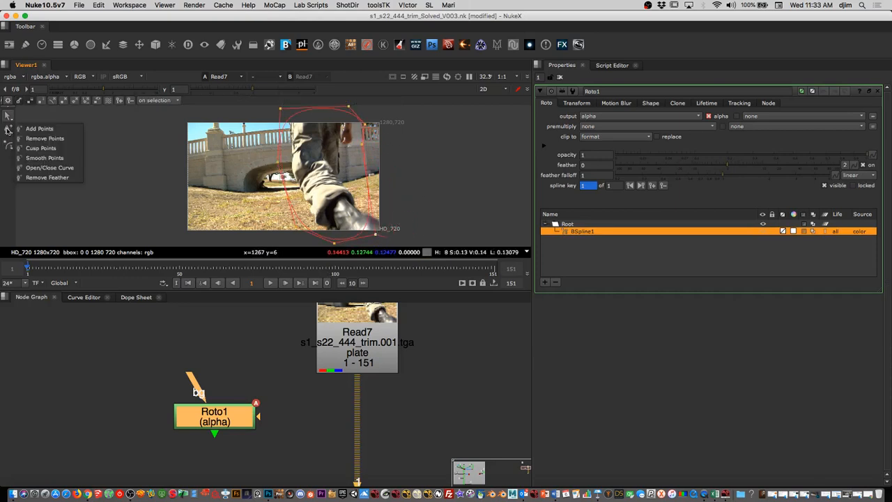
{"action": "left_click", "coordinate": [372, 185]}
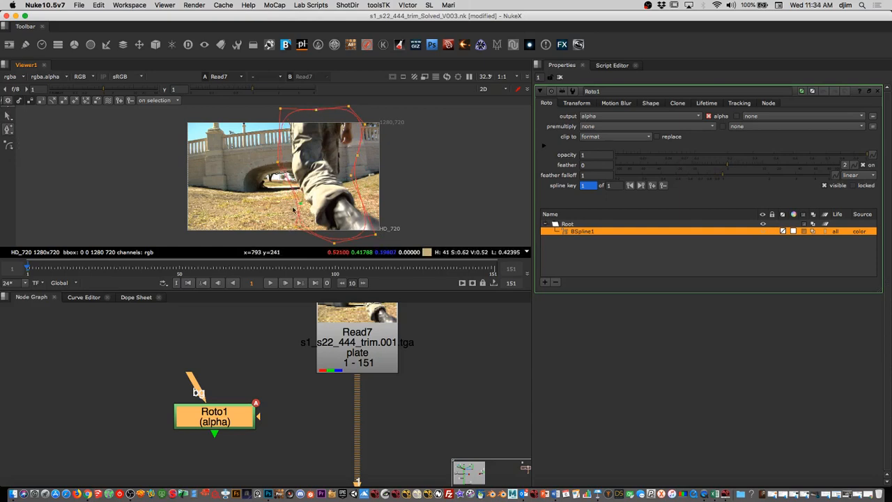
{"action": "left_click_drag", "start_coordinate": [375, 235], "coordinate": [401, 234]}
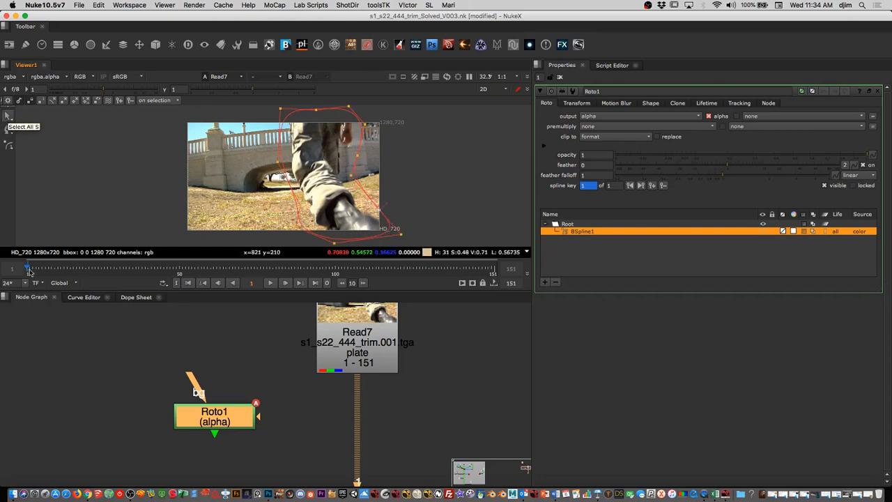
- At frame 151, select all points of the B-Spline and scale the shape down around the kneeling man
{"action": "left_click_drag", "start_coordinate": [30, 270], "coordinate": [493, 271]}
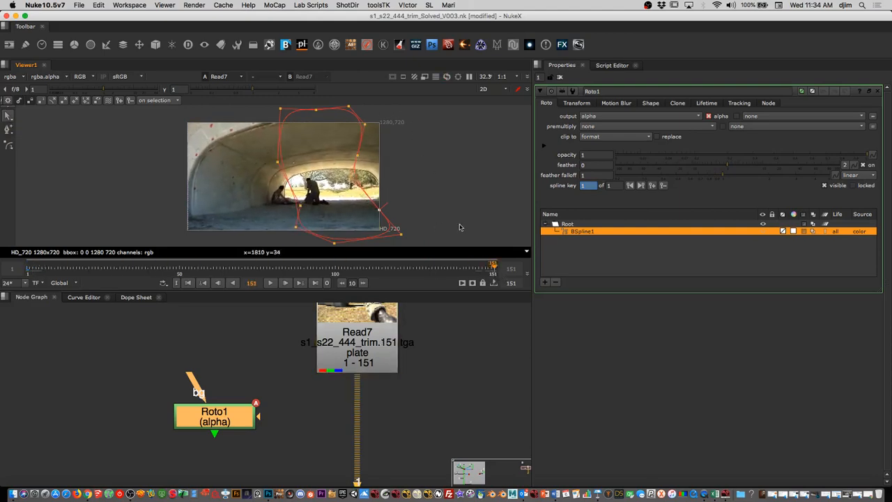
{"action": "scroll", "coordinate": [461, 216], "scroll_direction": "down", "scroll_amount": 2}
{"action": "middle_click_drag", "start_coordinate": [462, 216], "coordinate": [439, 213]}
{"action": "mouse_move", "coordinate": [458, 243]}
{"action": "left_mouse_down"}
{"action": "mouse_move", "coordinate": [418, 241]}
{"action": "mouse_move", "coordinate": [250, 101]}
{"action": "left_mouse_up"}
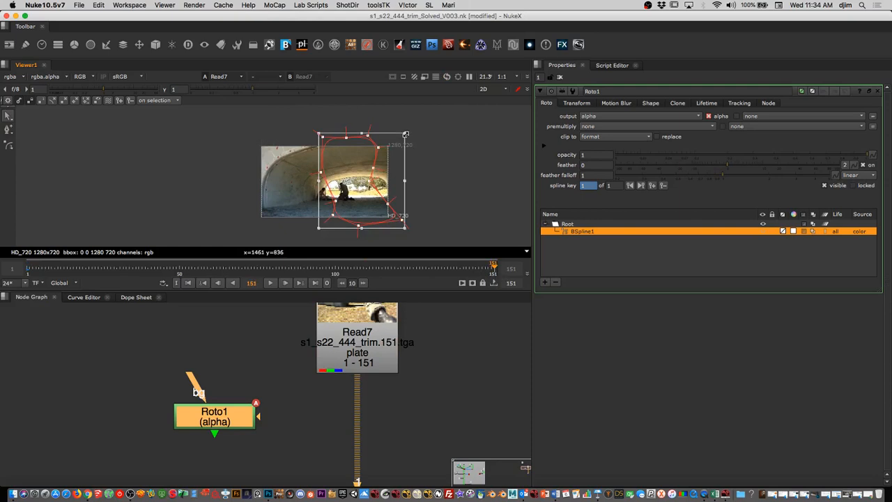
{"action": "left_click_drag", "start_coordinate": [407, 136], "coordinate": [361, 179]}
- At frame 67, resize the B-Spline around the standing man and pull its lower points in toward his legs
{"action": "left_click_drag", "start_coordinate": [493, 268], "coordinate": [235, 270]}
{"action": "left_click_drag", "start_coordinate": [386, 153], "coordinate": [371, 169]}
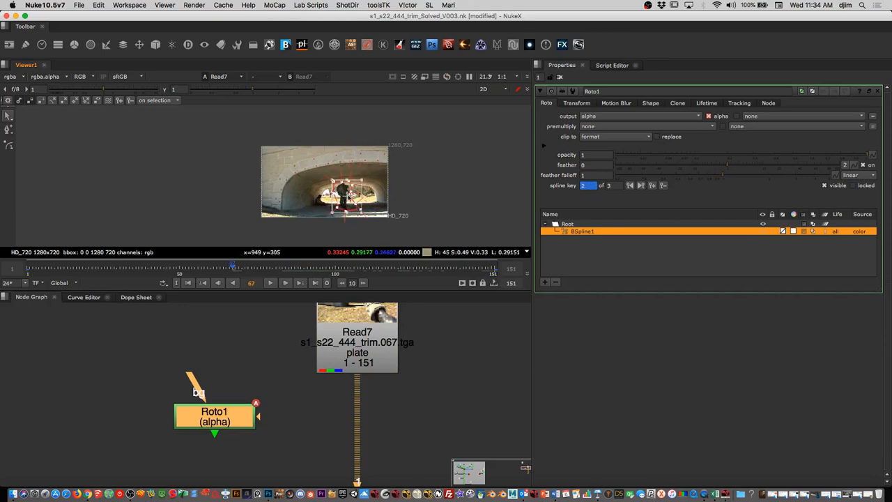
{"action": "left_click", "coordinate": [407, 193]}
{"action": "scroll", "coordinate": [340, 225], "scroll_direction": "up", "scroll_amount": 5}
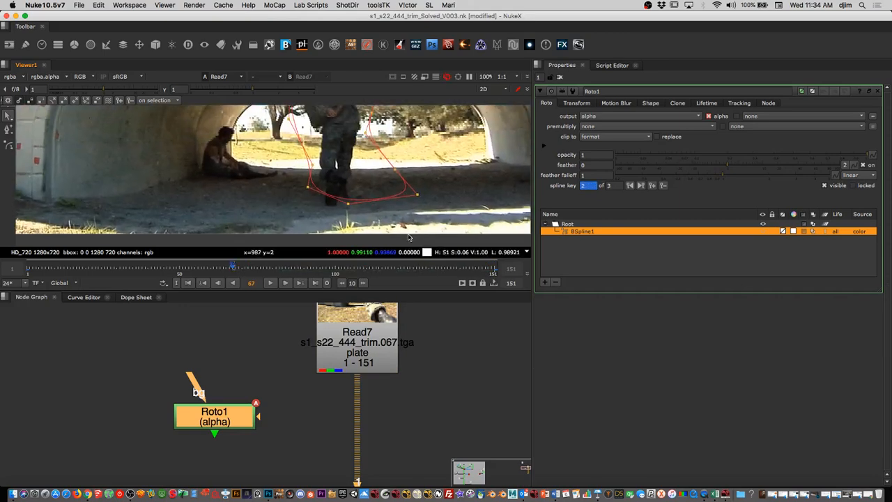
{"action": "scroll", "coordinate": [412, 191], "scroll_direction": "down", "scroll_amount": 3}
{"action": "left_click_drag", "start_coordinate": [404, 190], "coordinate": [385, 194]}
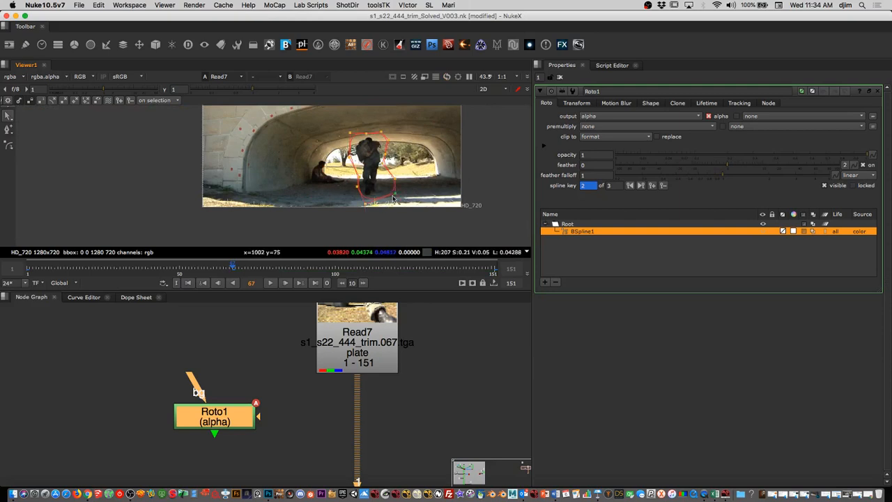
{"action": "middle_click_drag", "start_coordinate": [402, 182], "coordinate": [395, 201]}
{"action": "left_click_drag", "start_coordinate": [388, 198], "coordinate": [379, 199]}
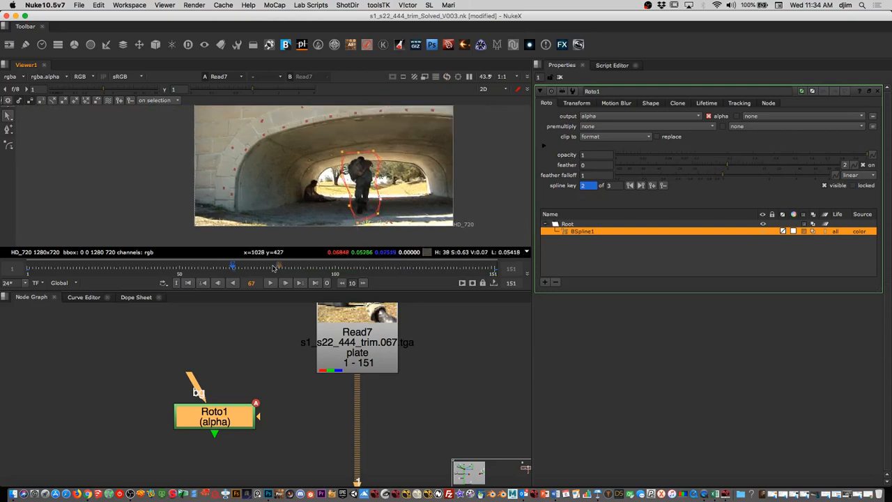
- Keyframe the whole B-Spline over the man at frames 90, 40 and 50
{"action": "left_click_drag", "start_coordinate": [275, 268], "coordinate": [304, 269]}
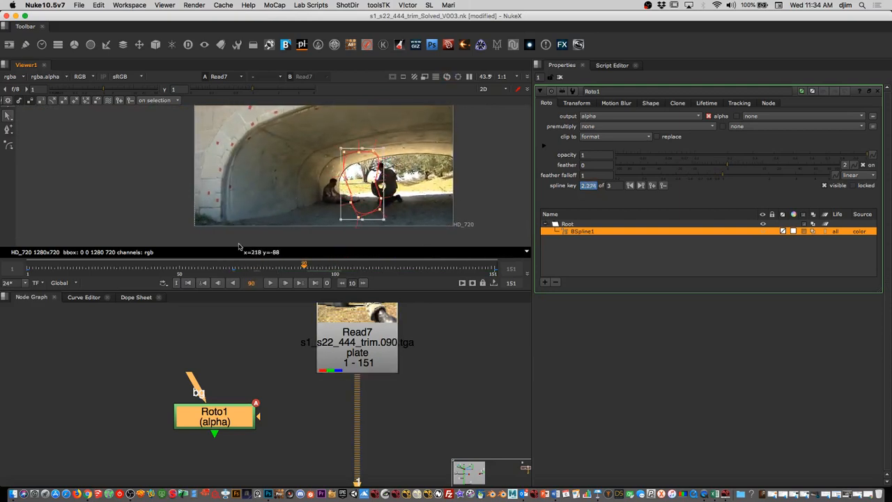
{"action": "left_click_drag", "start_coordinate": [363, 179], "coordinate": [385, 184]}
{"action": "left_click_drag", "start_coordinate": [276, 269], "coordinate": [149, 268]}
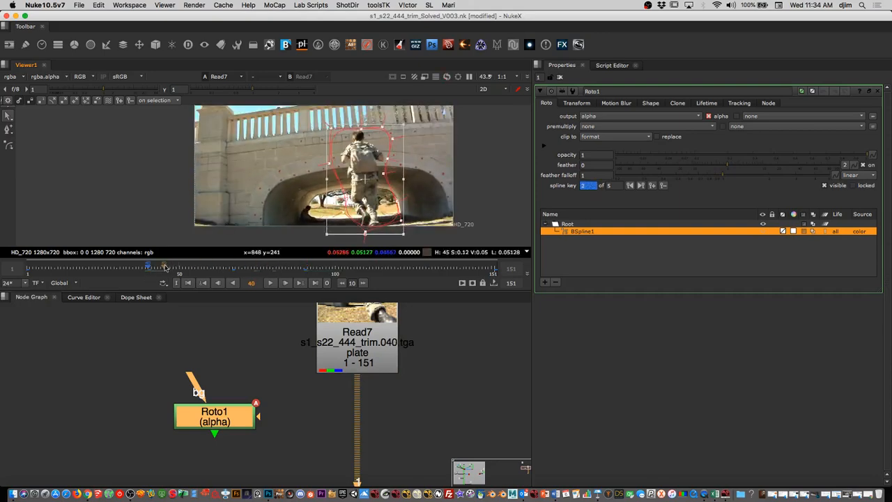
{"action": "left_click_drag", "start_coordinate": [165, 267], "coordinate": [180, 278]}
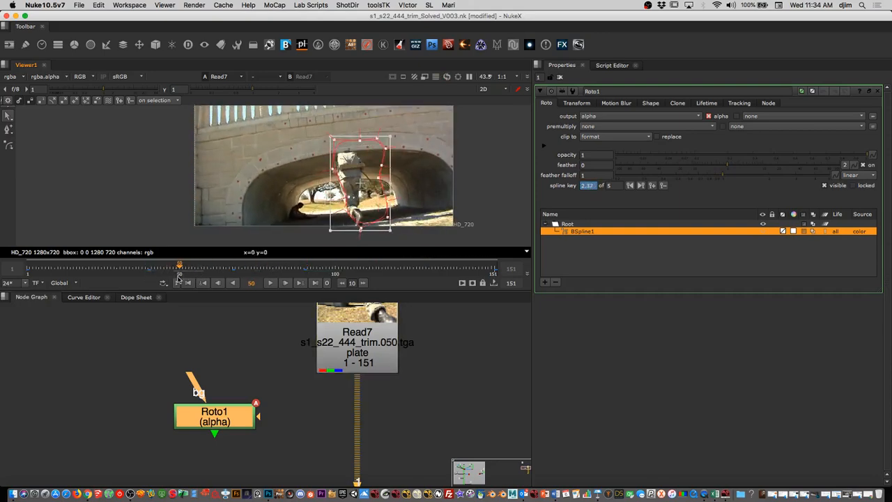
{"action": "left_click_drag", "start_coordinate": [360, 182], "coordinate": [344, 169]}
- Keyframe the B-Spline around the running man at frames 18 and 9 and at one frame between 18 and 40
{"action": "left_click", "coordinate": [83, 267]}
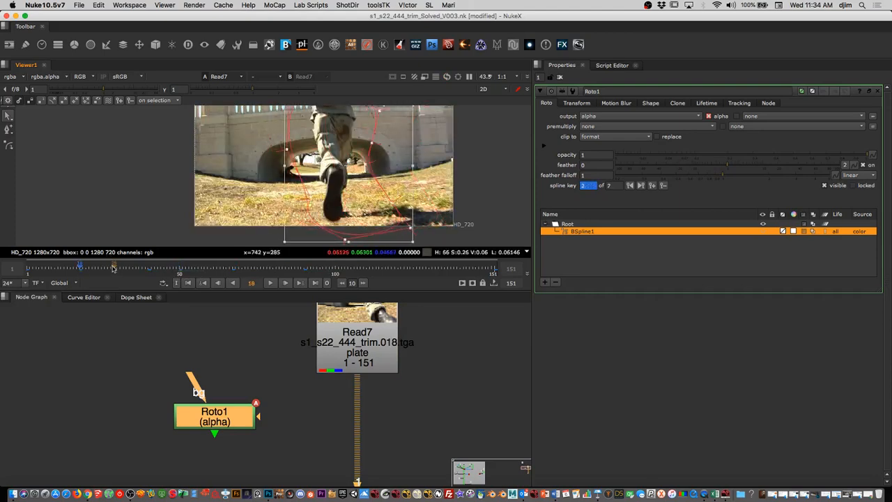
{"action": "left_click_drag", "start_coordinate": [114, 268], "coordinate": [115, 273]}
{"action": "left_click_drag", "start_coordinate": [356, 174], "coordinate": [453, 161]}
{"action": "left_click", "coordinate": [51, 272]}
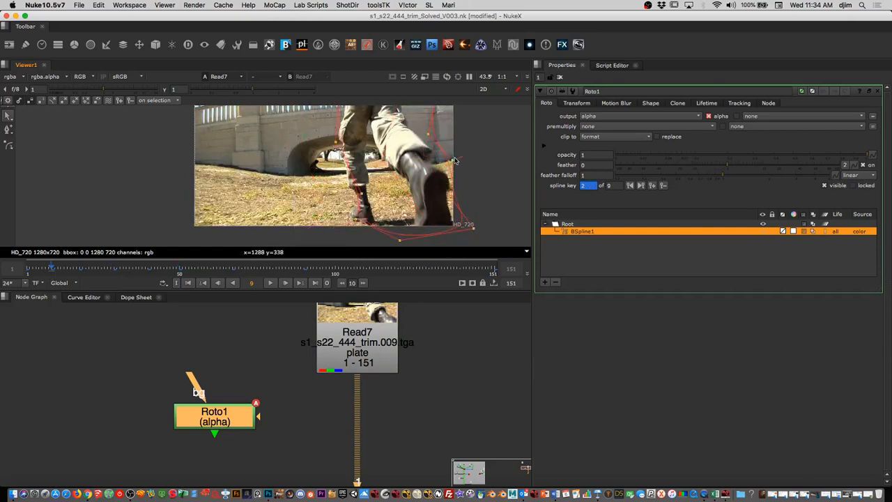
{"action": "left_click_drag", "start_coordinate": [361, 194], "coordinate": [336, 228]}
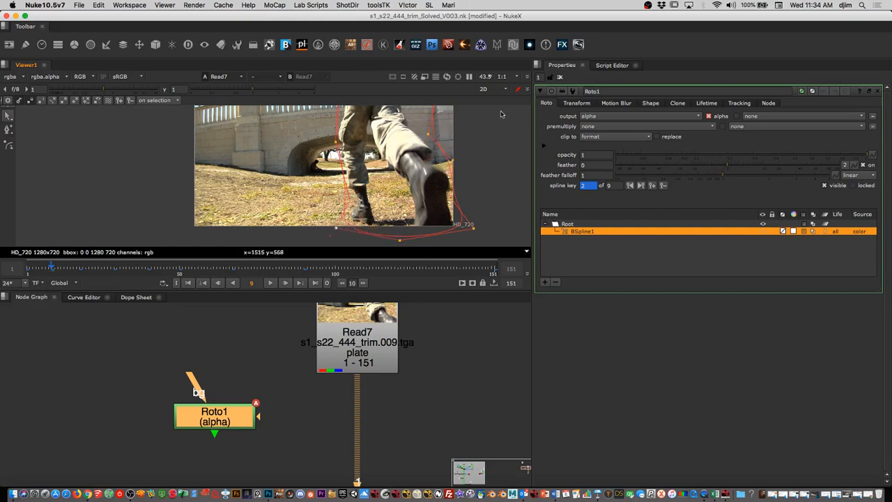
- Reposition the B-Spline over the man at frame 109 and adjust its upper points around him at frame 79
{"action": "left_click", "coordinate": [363, 268]}
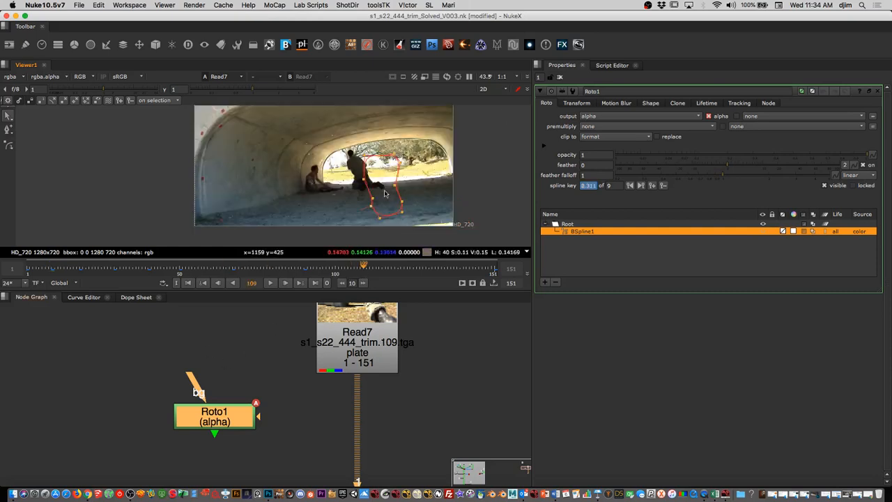
{"action": "key", "text": "super+a"}
{"action": "left_click_drag", "start_coordinate": [383, 187], "coordinate": [362, 195]}
{"action": "left_click", "coordinate": [425, 186]}
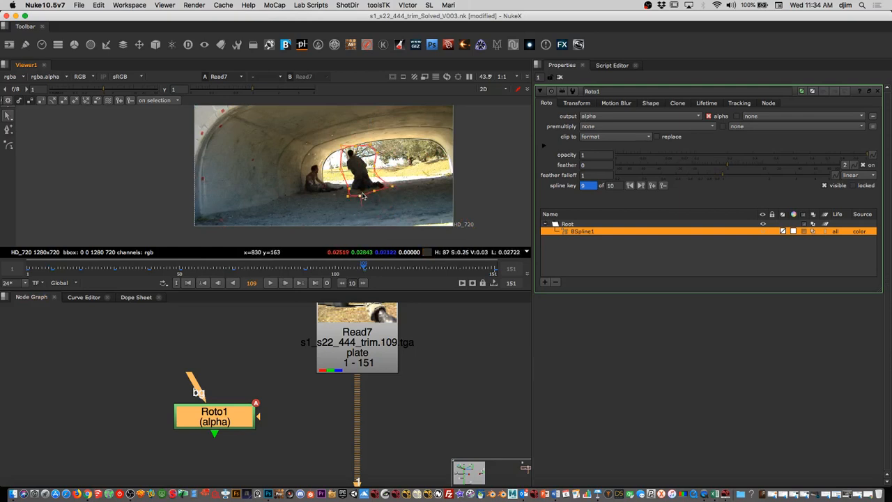
{"action": "left_click", "coordinate": [270, 272]}
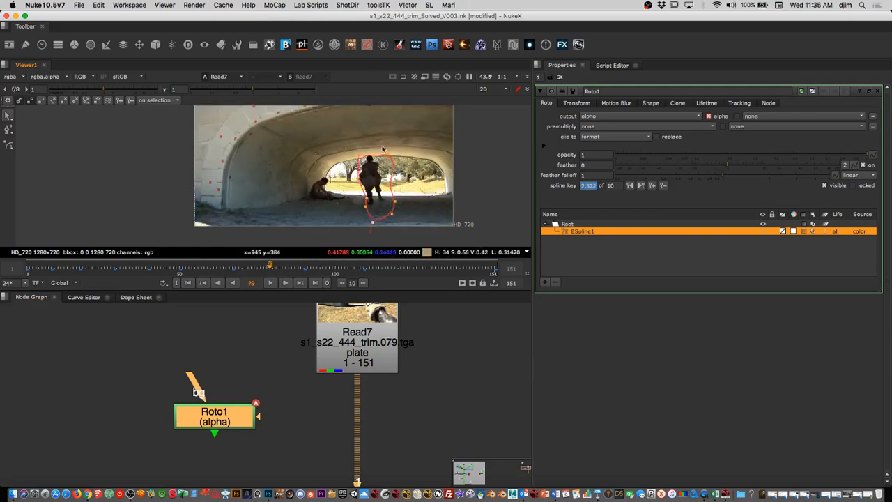
{"action": "left_click_drag", "start_coordinate": [374, 154], "coordinate": [391, 165]}
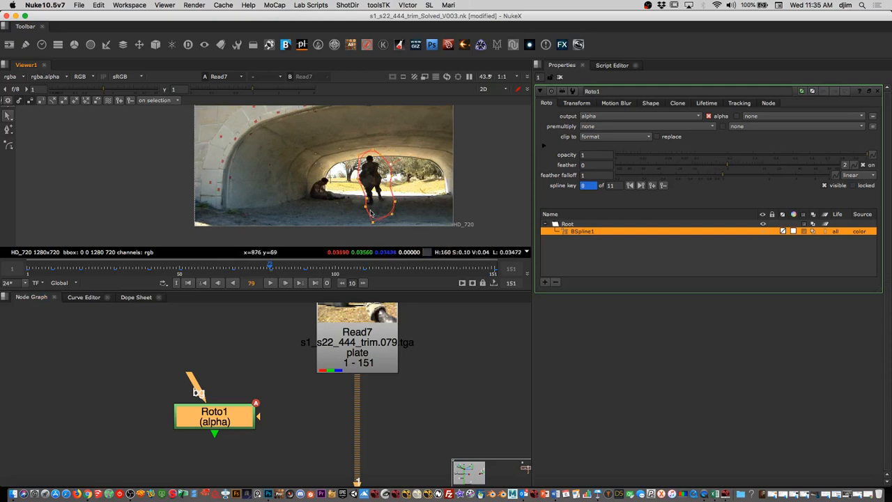
- Shift the whole B-Spline over the kneeling man at frame 130 and key it again around frame 101
{"action": "left_click", "coordinate": [435, 271]}
{"action": "left_click", "coordinate": [428, 276]}
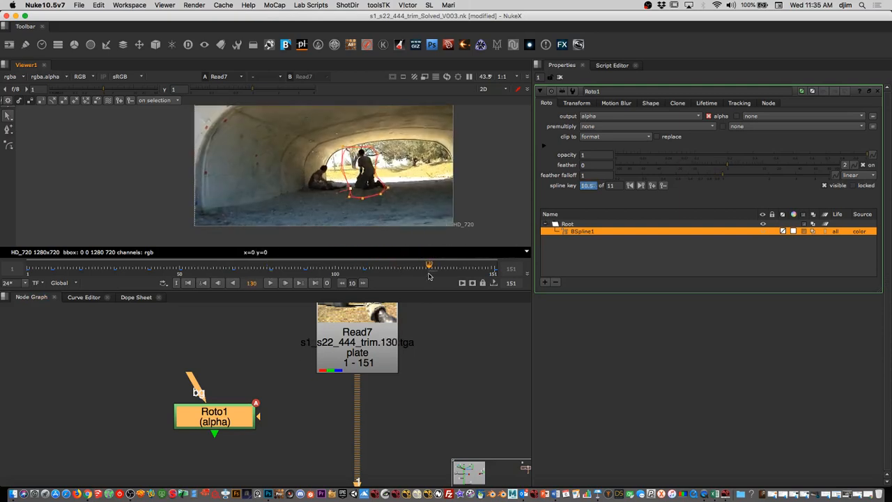
{"action": "left_click_drag", "start_coordinate": [423, 133], "coordinate": [332, 206]}
{"action": "mouse_move", "coordinate": [364, 172]}
{"action": "left_mouse_down"}
{"action": "mouse_move", "coordinate": [374, 177]}
{"action": "mouse_move", "coordinate": [362, 180]}
{"action": "left_mouse_up"}
{"action": "left_click", "coordinate": [339, 268]}
- Reposition the whole B-Spline over the man at frames 143 and 59
{"action": "left_click", "coordinate": [471, 268]}
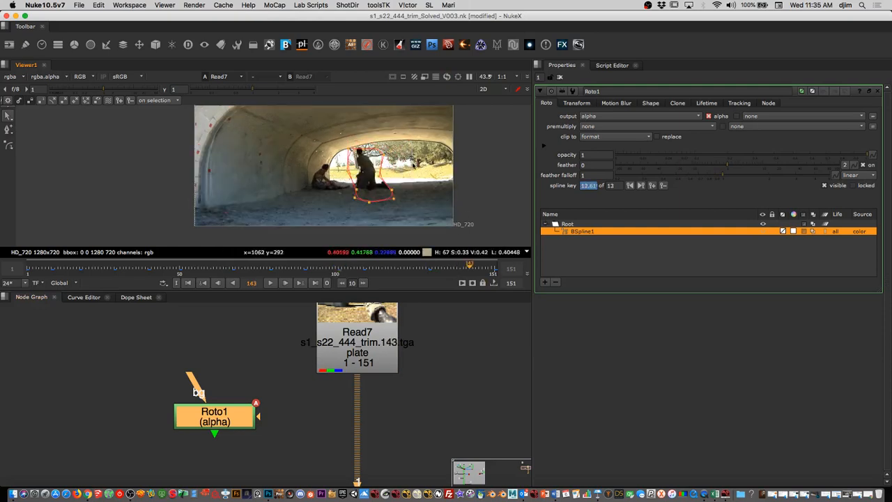
{"action": "left_click_drag", "start_coordinate": [425, 139], "coordinate": [300, 228]}
{"action": "left_click_drag", "start_coordinate": [369, 174], "coordinate": [368, 171]}
{"action": "left_click", "coordinate": [404, 267]}
{"action": "left_click", "coordinate": [207, 267]}
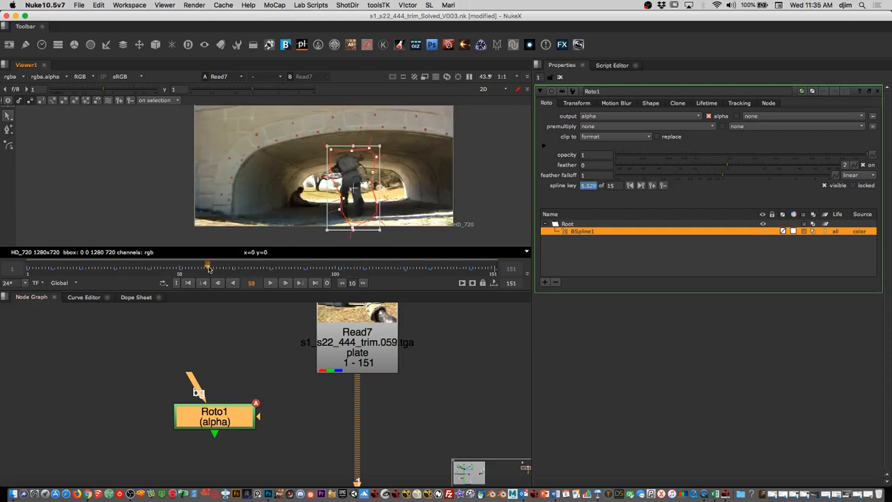
{"action": "left_click_drag", "start_coordinate": [349, 186], "coordinate": [348, 185]}
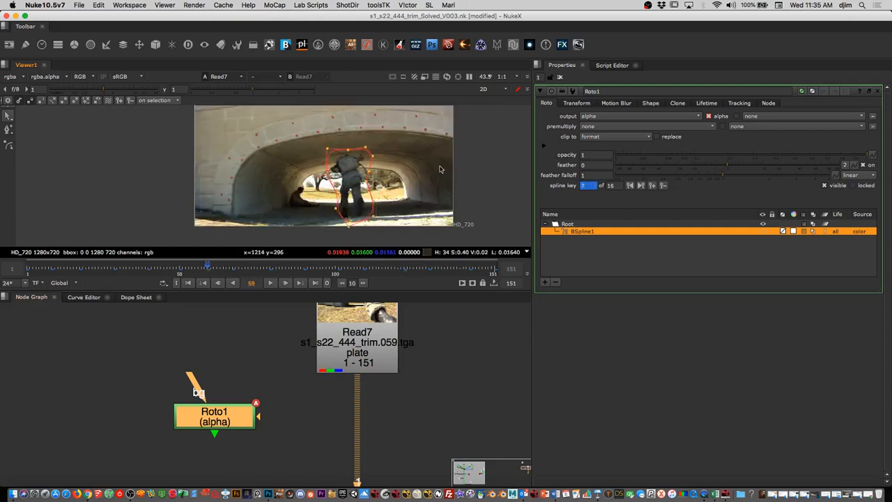
- Keyframe the B-Spline at frame 32, fitting its side and lower points more closely around the running man
{"action": "left_click", "coordinate": [231, 268]}
{"action": "left_click_drag", "start_coordinate": [231, 274], "coordinate": [123, 288]}
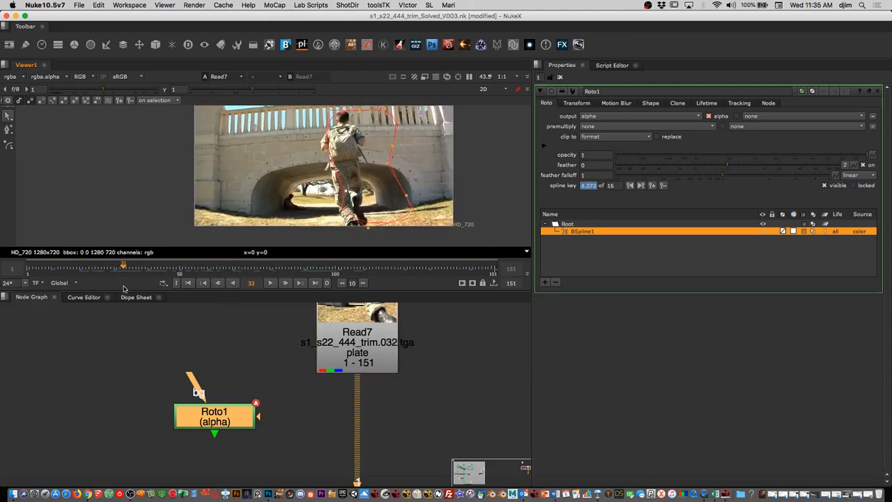
{"action": "left_click_drag", "start_coordinate": [325, 148], "coordinate": [310, 152]}
{"action": "left_click_drag", "start_coordinate": [421, 120], "coordinate": [358, 240]}
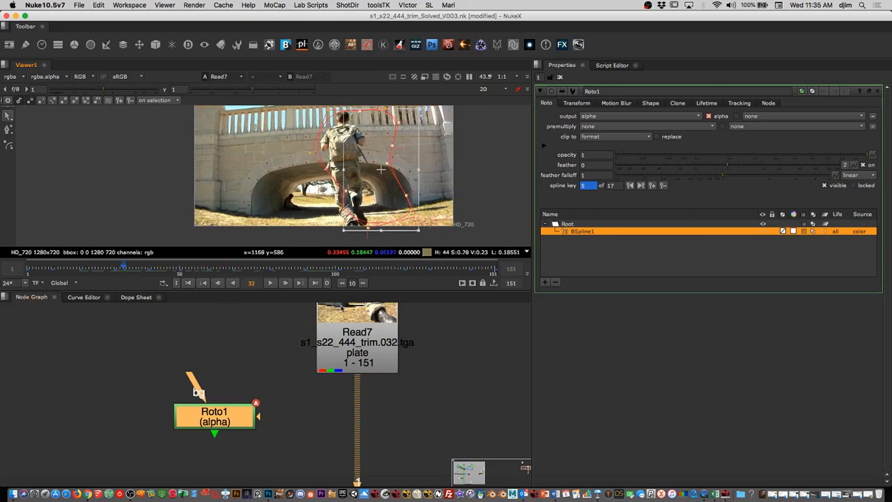
{"action": "left_click_drag", "start_coordinate": [381, 172], "coordinate": [364, 176]}
{"action": "left_click", "coordinate": [325, 199]}
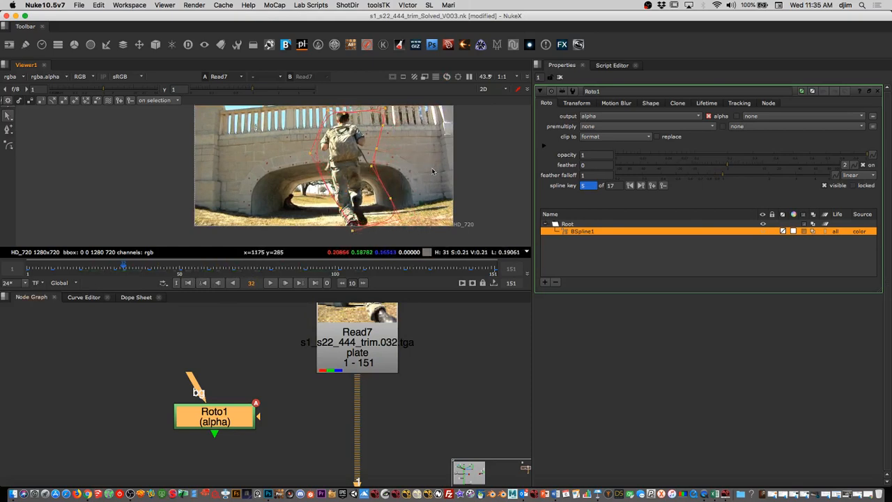
{"action": "left_click_drag", "start_coordinate": [339, 208], "coordinate": [342, 238]}
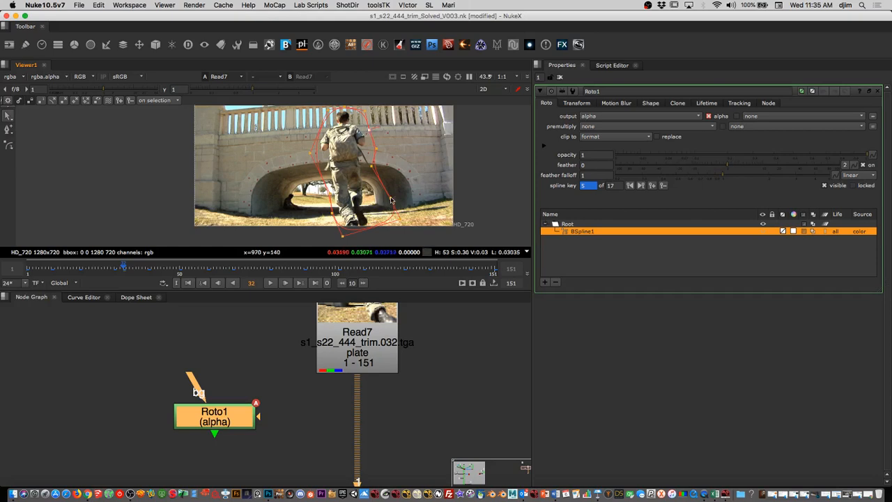
{"action": "left_click_drag", "start_coordinate": [390, 198], "coordinate": [332, 240]}
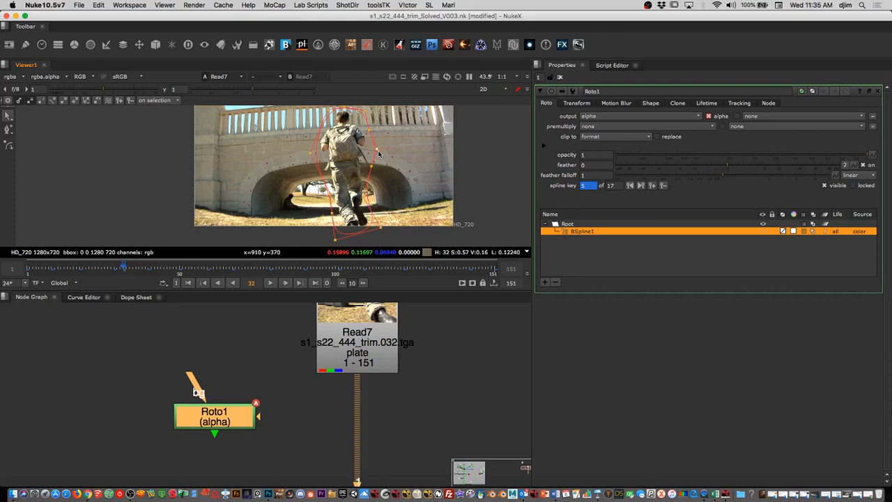
- Shift the B-Spline points around the man at one more frame past 32 and return to the start of the shot
{"action": "left_click_drag", "start_coordinate": [127, 267], "coordinate": [170, 278]}
{"action": "left_click_drag", "start_coordinate": [405, 131], "coordinate": [364, 260]}
{"action": "left_click_drag", "start_coordinate": [376, 179], "coordinate": [317, 173]}
{"action": "left_click", "coordinate": [397, 184]}
{"action": "left_click_drag", "start_coordinate": [304, 265], "coordinate": [15, 267]}
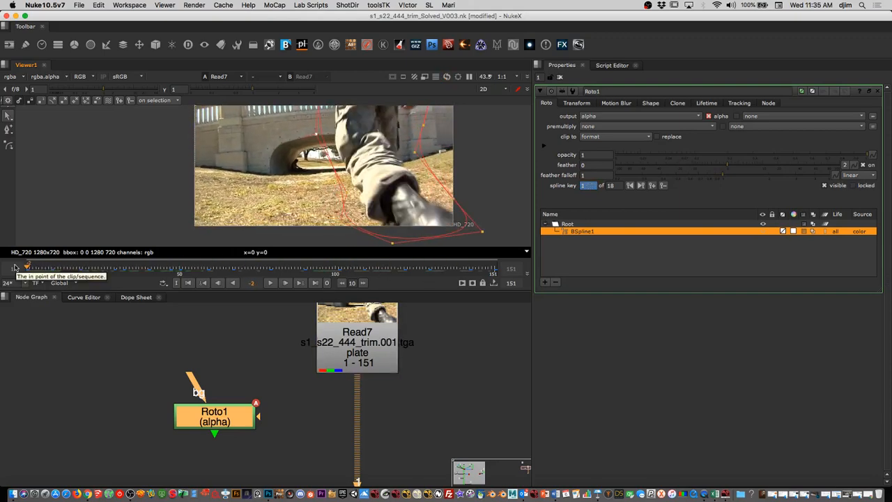
- Label the Roto1 node CharA and move it farther away from the plate's pipe
{"action": "left_click_drag", "start_coordinate": [215, 416], "coordinate": [161, 399]}
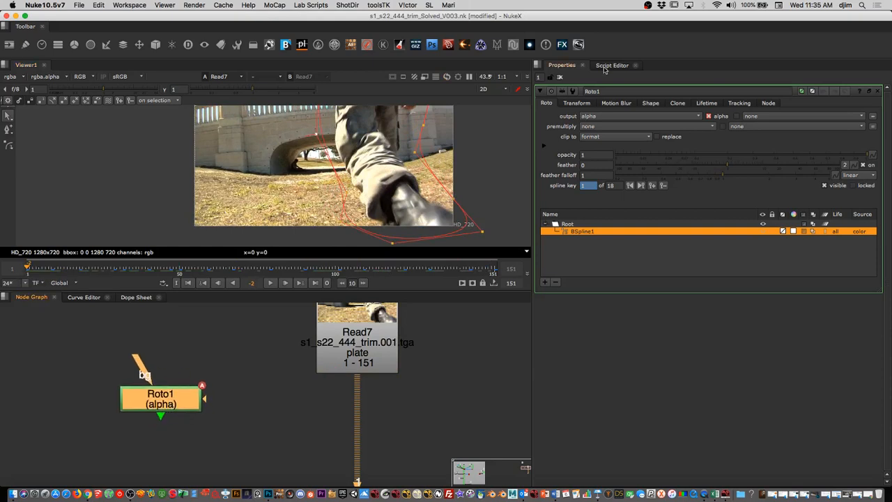
{"action": "left_click", "coordinate": [770, 104]}
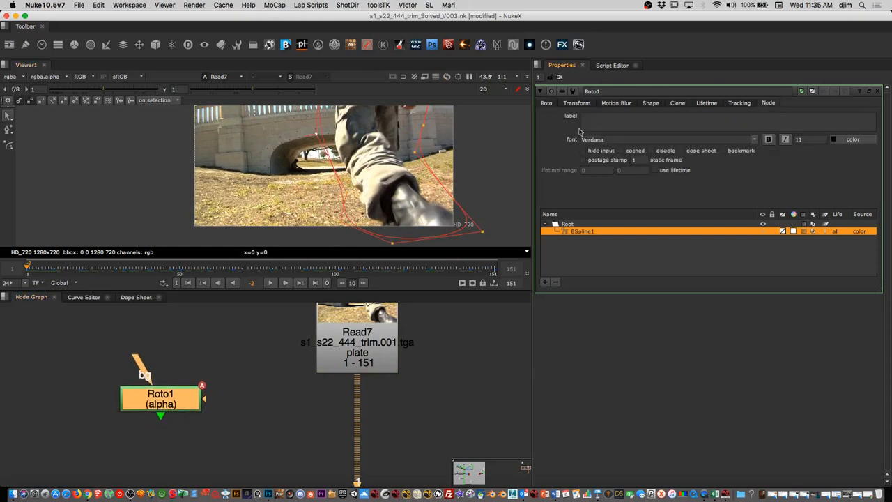
{"action": "type", "text": "h"}
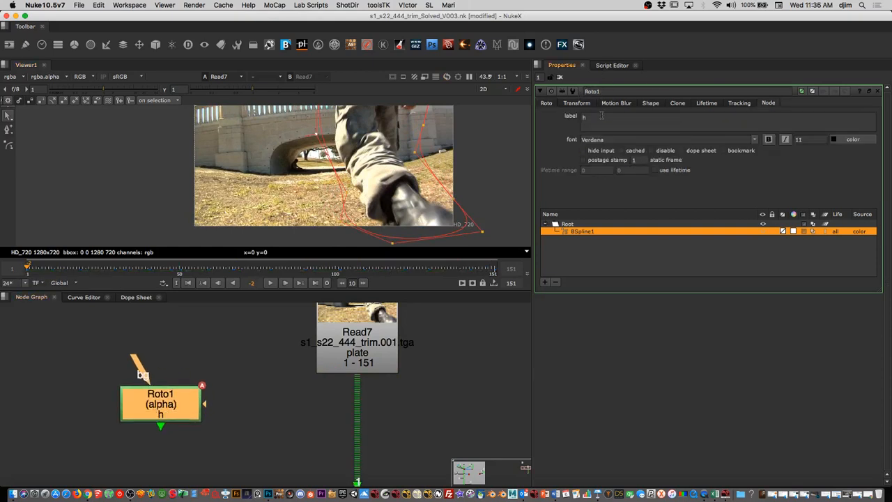
{"action": "key", "text": "BackSpace"}
{"action": "type", "text": "CharA"}
{"action": "scroll", "coordinate": [382, 349], "scroll_direction": "down", "scroll_amount": 3}
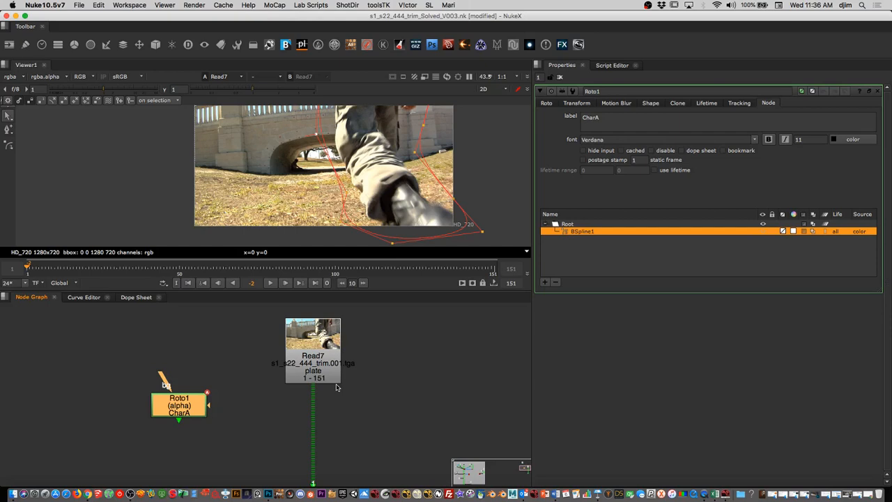
{"action": "left_click_drag", "start_coordinate": [189, 407], "coordinate": [141, 435]}
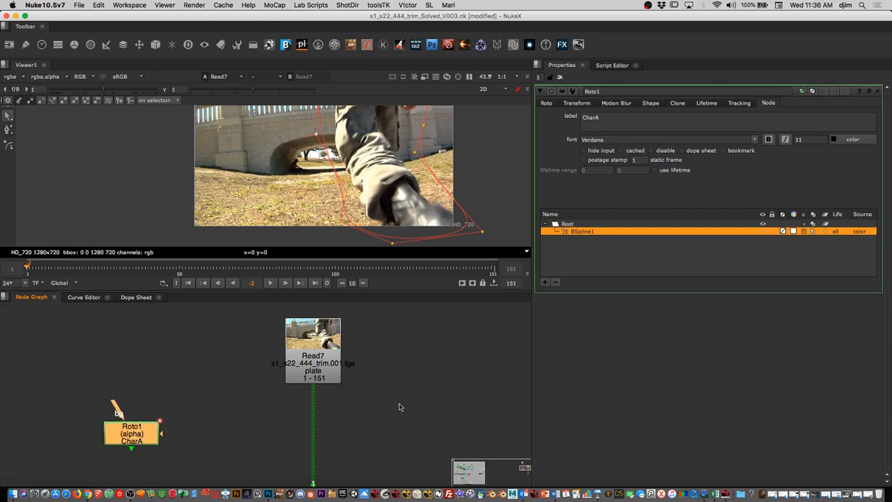
- Add a CameraTracker node and insert it directly below the Read7 plate with the plate as its source
{"action": "left_click", "coordinate": [399, 407]}
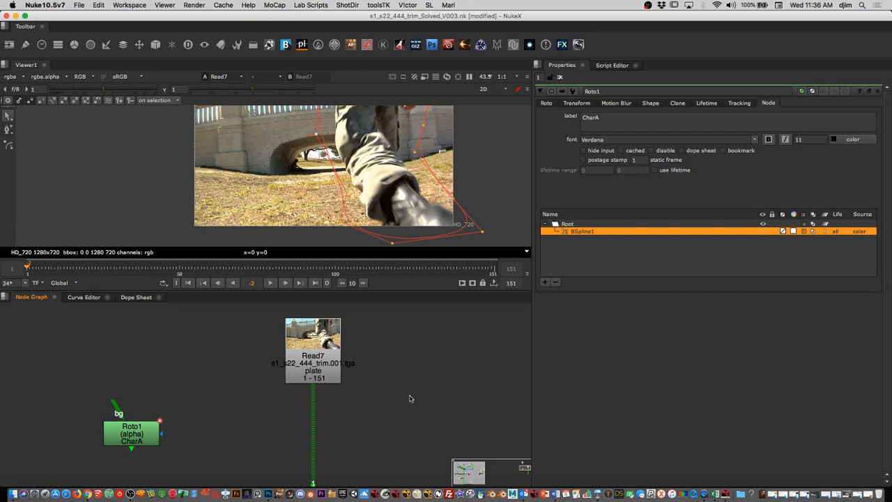
{"action": "key", "text": "Tab"}
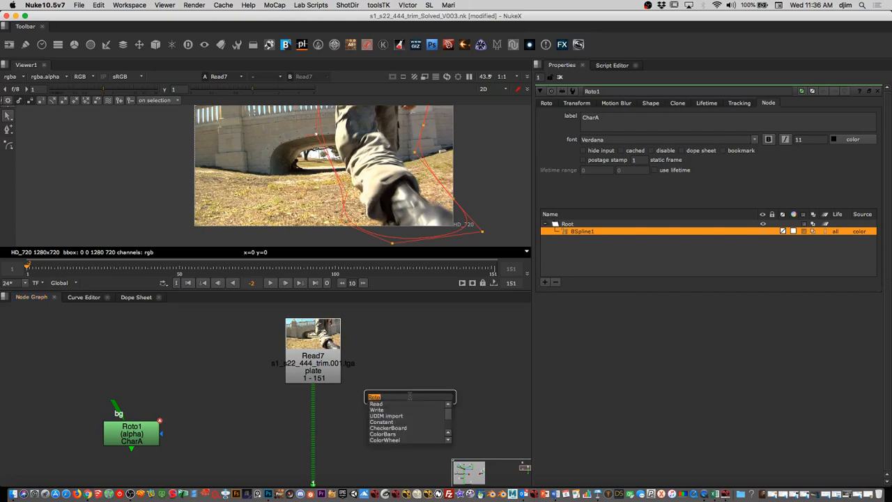
{"action": "type", "text": "cam"}
{"action": "key", "text": "Down"}
{"action": "key", "text": "Down"}
{"action": "key", "text": "Down"}
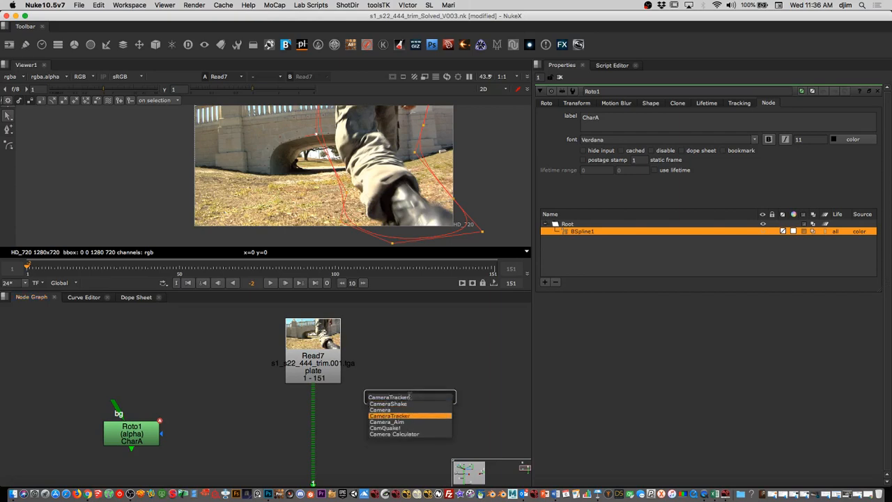
{"action": "key", "text": "Return"}
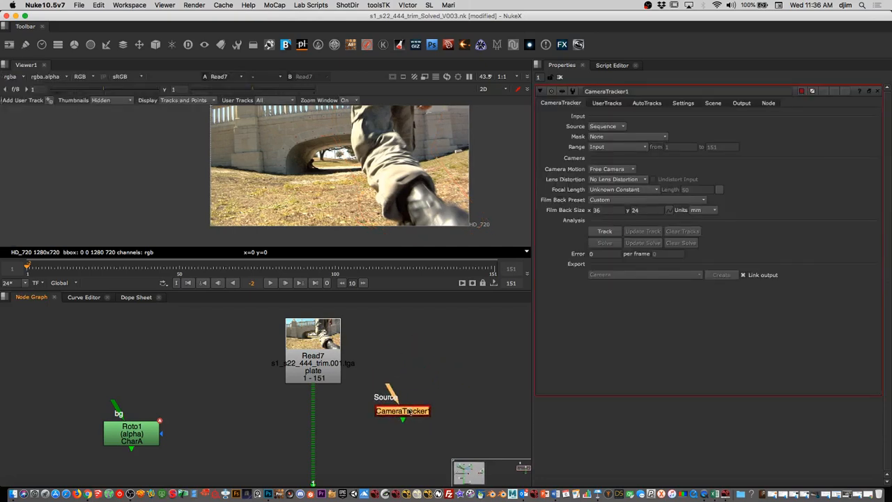
{"action": "left_click_drag", "start_coordinate": [421, 412], "coordinate": [321, 454]}
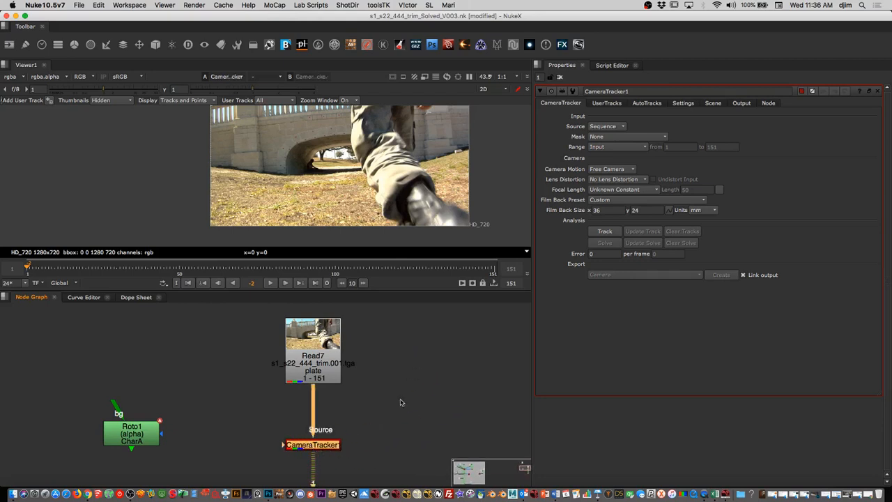
- Try the CharA Roto node in the pipe between the Read7 plate and the CameraTracker, and extract it again
{"action": "scroll", "coordinate": [404, 397], "scroll_direction": "down", "scroll_amount": 3}
{"action": "scroll", "coordinate": [404, 397], "scroll_direction": "up", "scroll_amount": 5}
{"action": "left_click_drag", "start_coordinate": [295, 353], "coordinate": [296, 313]}
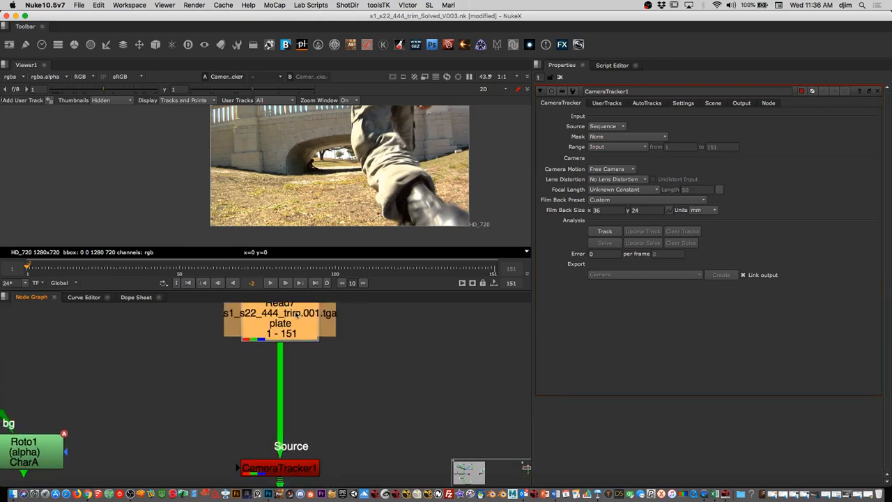
{"action": "middle_click_drag", "start_coordinate": [95, 460], "coordinate": [147, 408]}
{"action": "left_click_drag", "start_coordinate": [71, 409], "coordinate": [173, 381]}
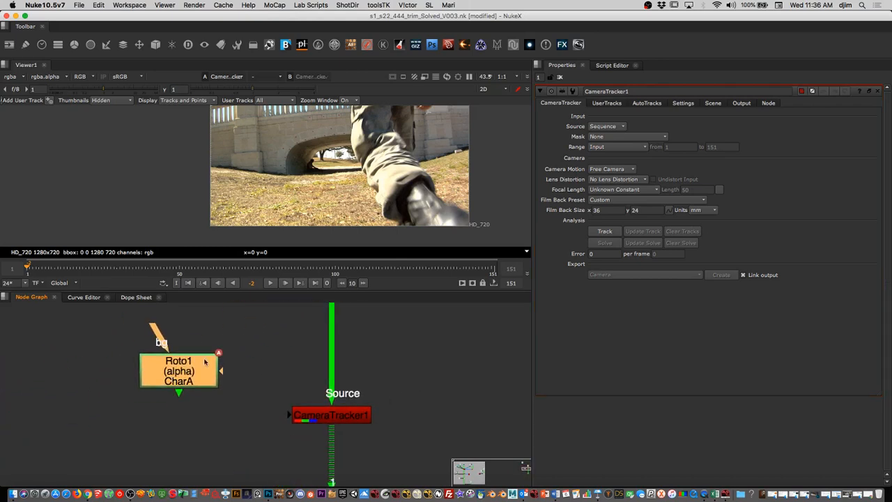
{"action": "left_click_drag", "start_coordinate": [173, 380], "coordinate": [332, 347]}
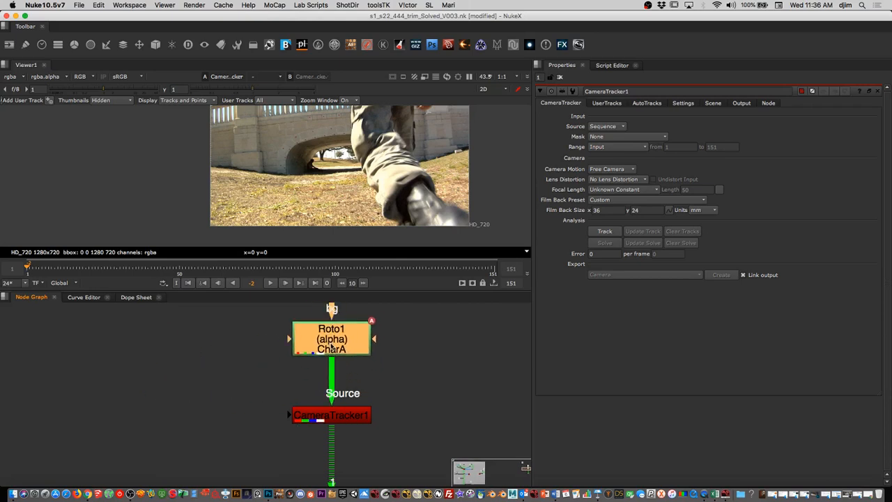
{"action": "mouse_move", "coordinate": [430, 367]}
{"action": "middle_mouse_down"}
{"action": "mouse_move", "coordinate": [427, 395]}
{"action": "mouse_move", "coordinate": [423, 383]}
{"action": "middle_mouse_up"}
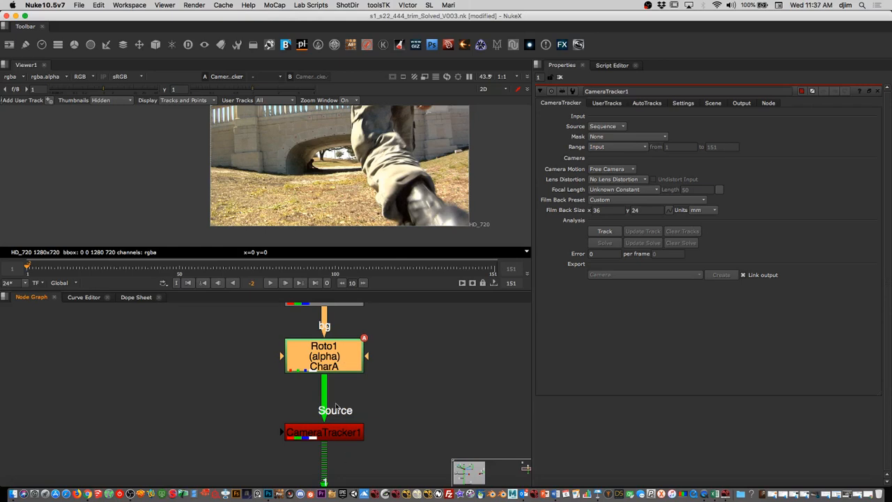
{"action": "left_click_drag", "start_coordinate": [342, 359], "coordinate": [343, 377]}
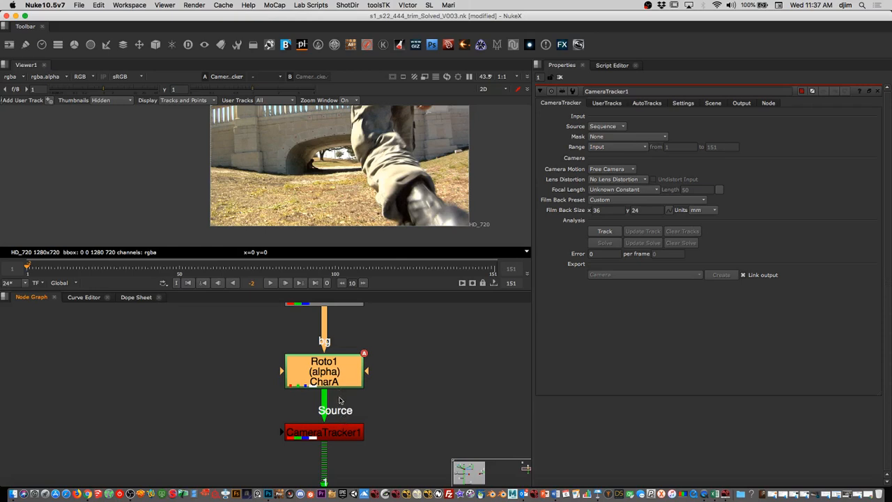
{"action": "left_click_drag", "start_coordinate": [344, 377], "coordinate": [344, 378]}
{"action": "key", "text": "super+shift+x"}
- Connect the CharA Roto node to the CameraTracker's Mask input through a dot placed beneath the Roto
{"action": "left_click_drag", "start_coordinate": [401, 371], "coordinate": [166, 398]}
{"action": "middle_click_drag", "start_coordinate": [385, 406], "coordinate": [485, 360]}
{"action": "left_click_drag", "start_coordinate": [387, 381], "coordinate": [274, 381]}
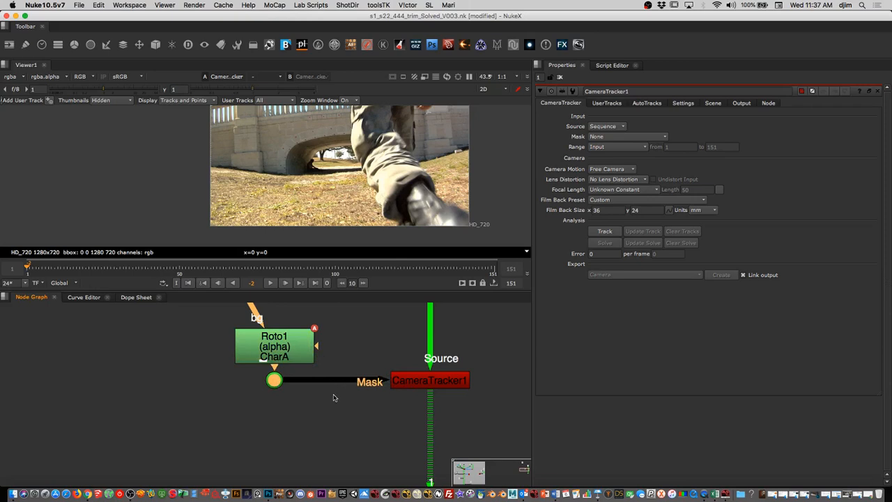
{"action": "left_click_drag", "start_coordinate": [282, 351], "coordinate": [283, 337]}
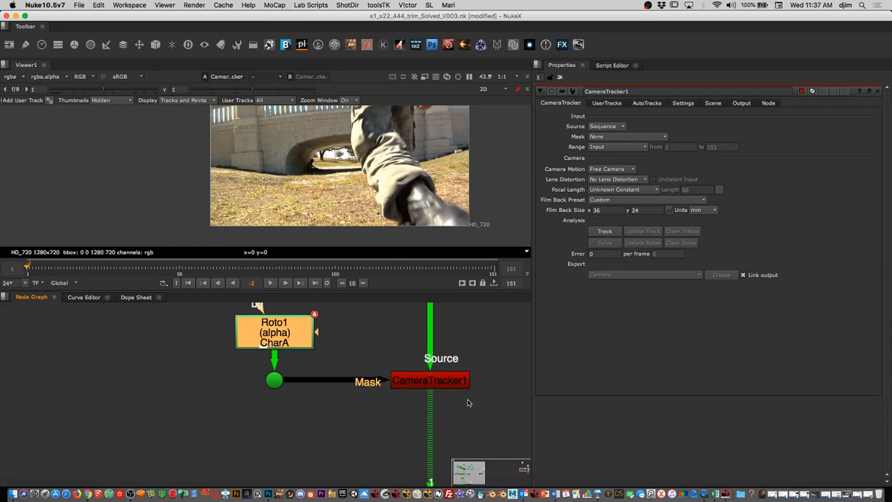
- Move the Read7 plate node farther above the CameraTracker and select the CharA Roto together with its dot
{"action": "scroll", "coordinate": [418, 411], "scroll_direction": "down", "scroll_amount": 4}
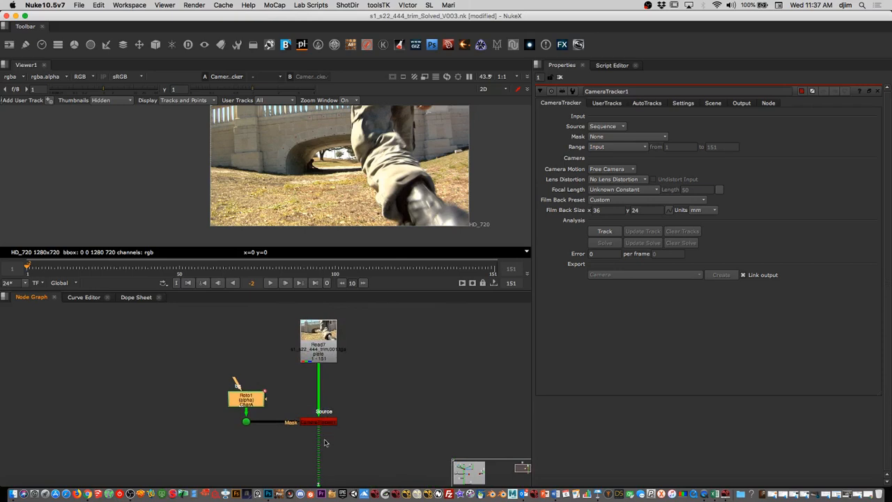
{"action": "middle_click_drag", "start_coordinate": [362, 376], "coordinate": [360, 406]}
{"action": "left_click_drag", "start_coordinate": [327, 389], "coordinate": [328, 362]}
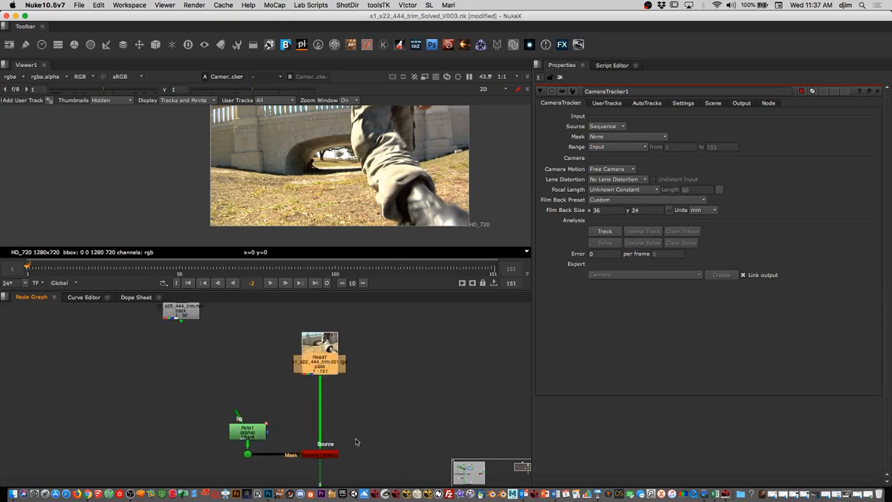
{"action": "middle_click_drag", "start_coordinate": [342, 474], "coordinate": [407, 411]}
{"action": "scroll", "coordinate": [395, 372], "scroll_direction": "up", "scroll_amount": 4}
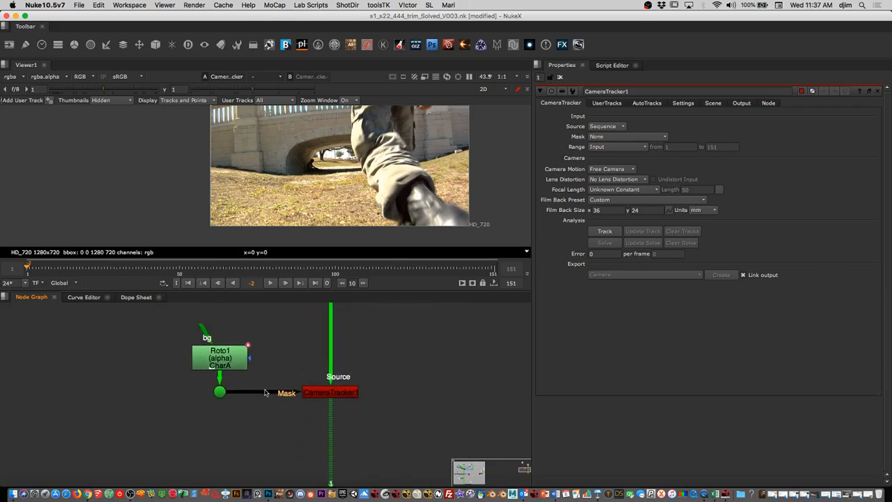
{"action": "left_click_drag", "start_coordinate": [280, 325], "coordinate": [92, 458]}
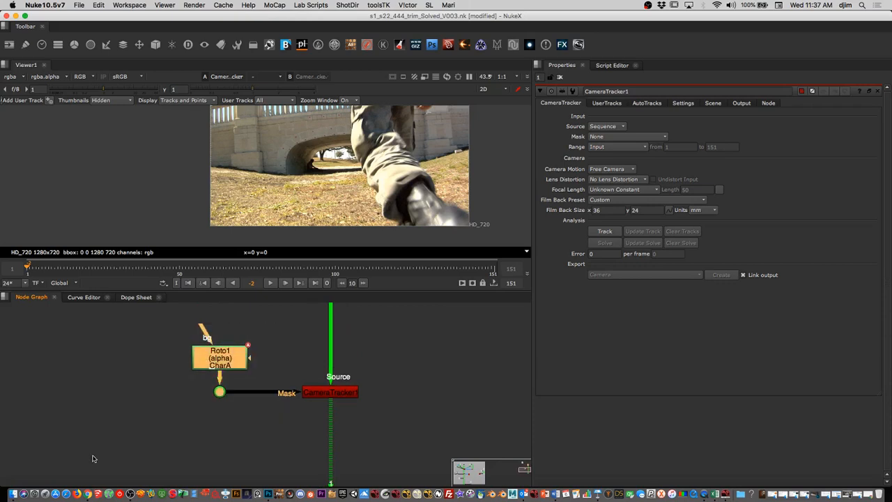
{"action": "middle_click_drag", "start_coordinate": [411, 388], "coordinate": [421, 370]}
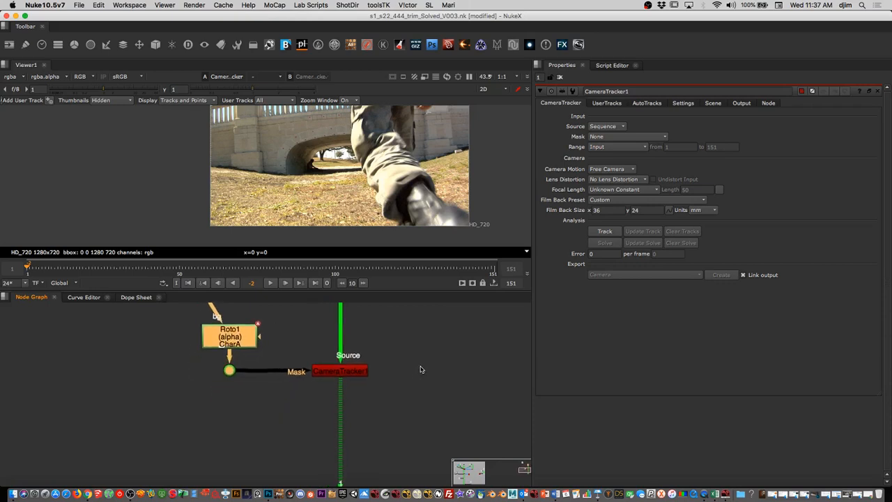
- Try Stills as the CameraTracker's Source and return it to Sequence
{"action": "left_click", "coordinate": [357, 373]}
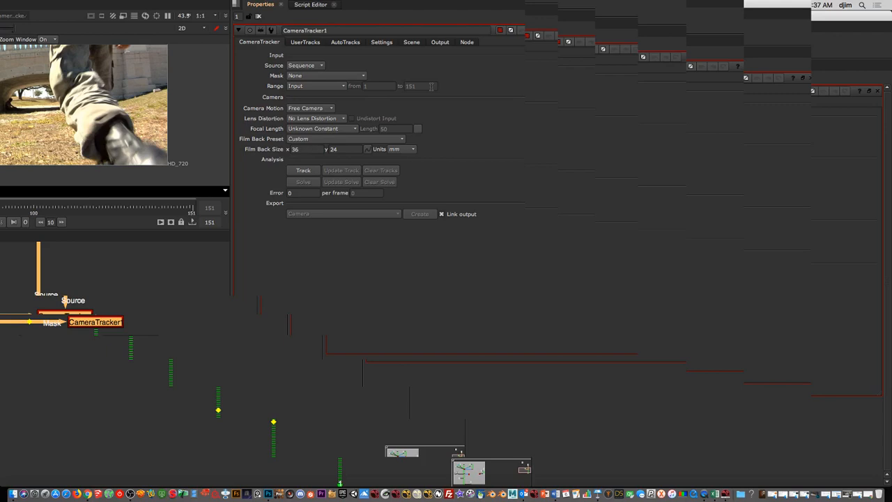
{"action": "left_click", "coordinate": [319, 73]}
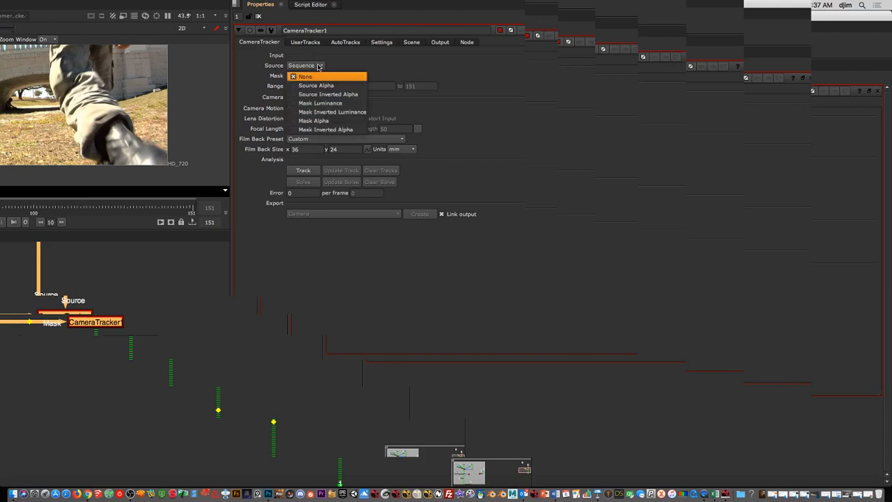
{"action": "left_click", "coordinate": [349, 54]}
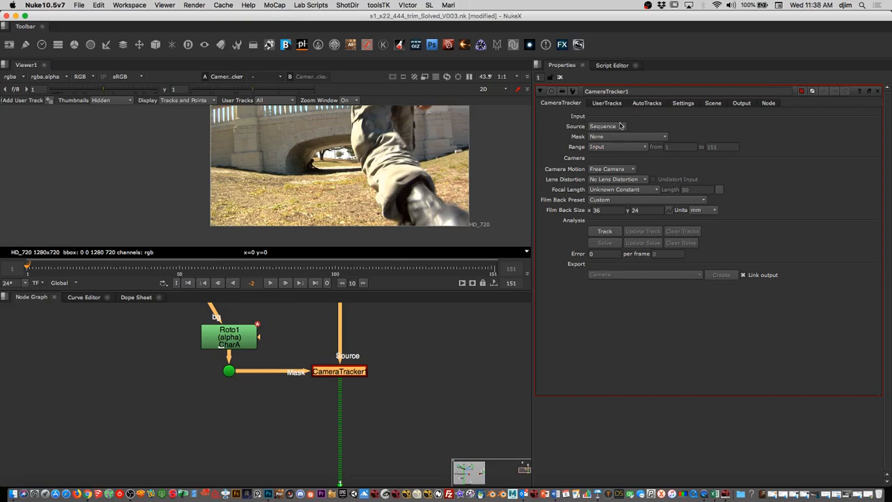
{"action": "left_click", "coordinate": [596, 127]}
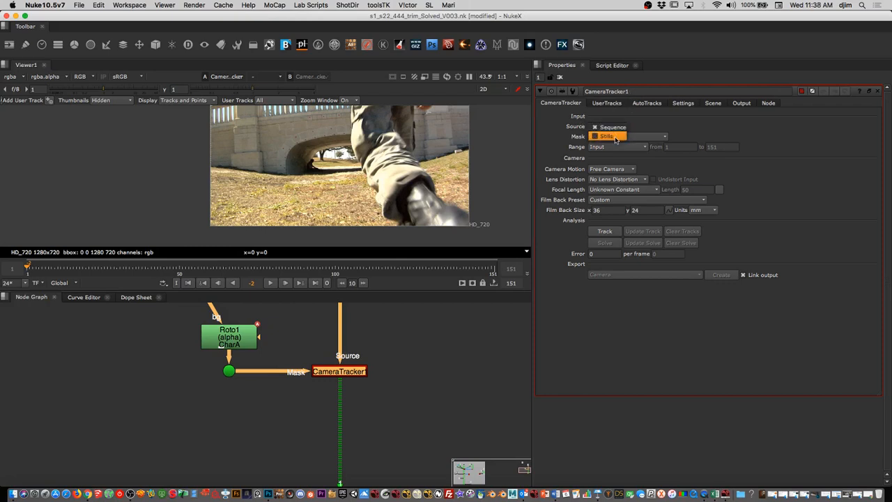
{"action": "left_click", "coordinate": [616, 138]}
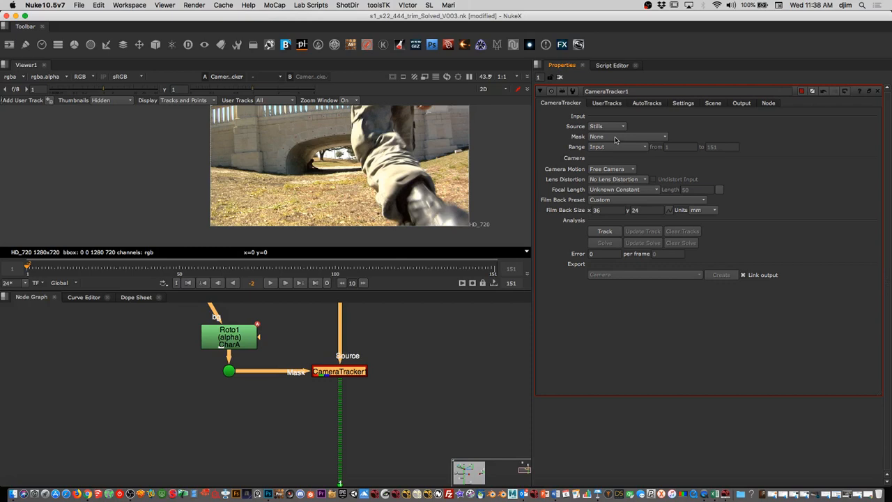
{"action": "left_click", "coordinate": [616, 126]}
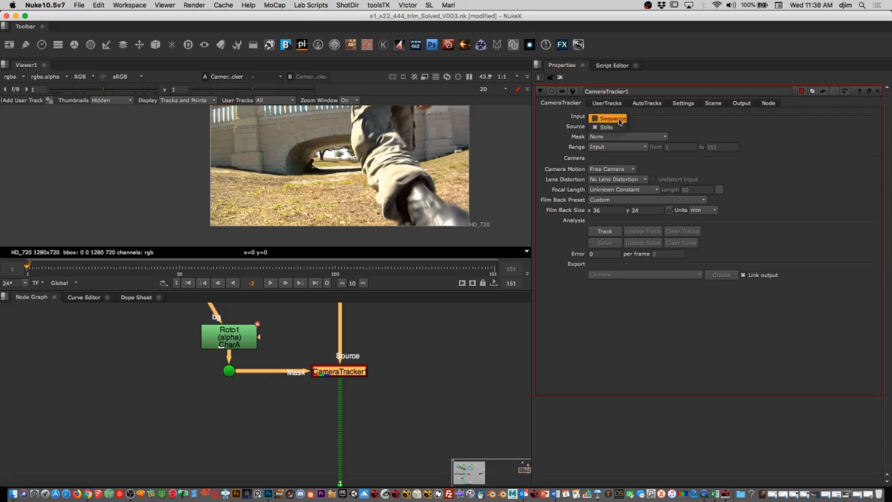
{"action": "left_click", "coordinate": [617, 123]}
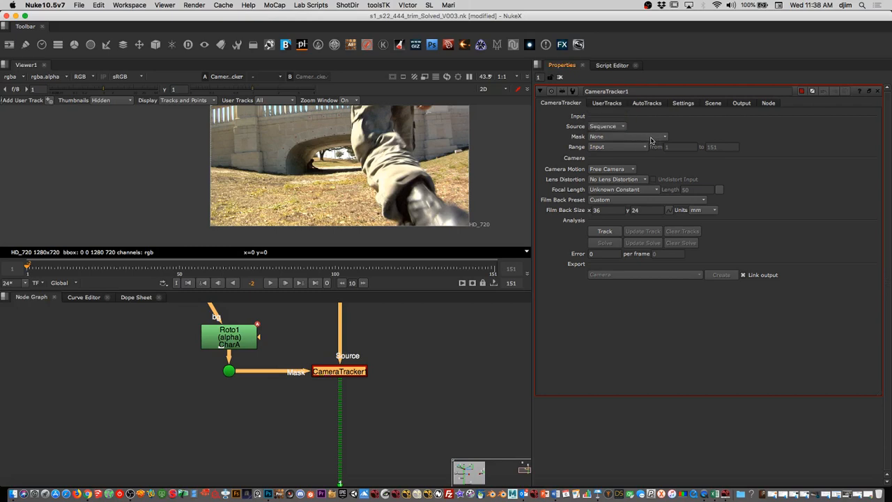
- Move the CharA Roto node slightly farther above its dot and review the CameraTracker's Mask options
{"action": "left_click_drag", "start_coordinate": [240, 339], "coordinate": [243, 333]}
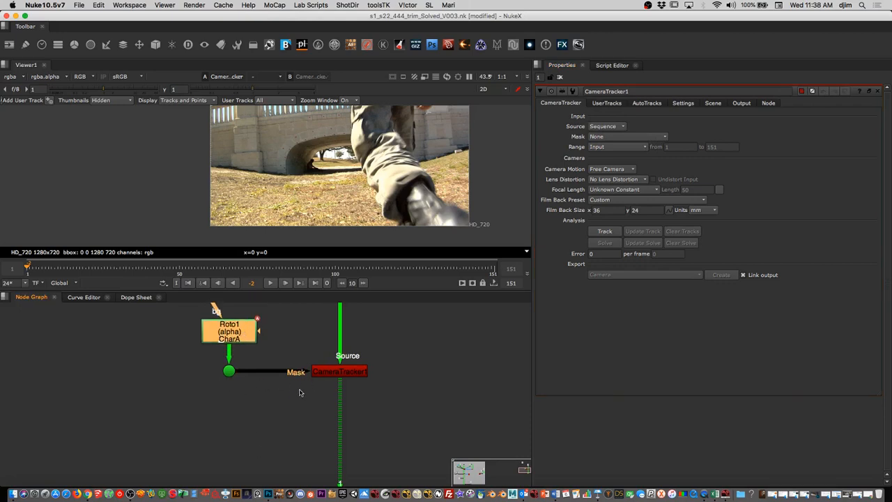
{"action": "left_click", "coordinate": [655, 139]}
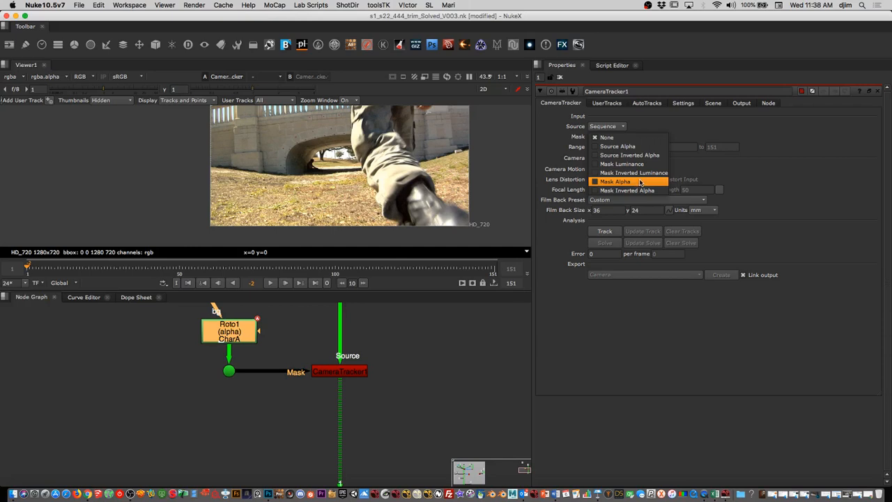
{"action": "left_click", "coordinate": [421, 370]}
- Duplicate the CharA Roto node and insert the copy in the source pipe directly above the CameraTracker
{"action": "left_click", "coordinate": [240, 341]}
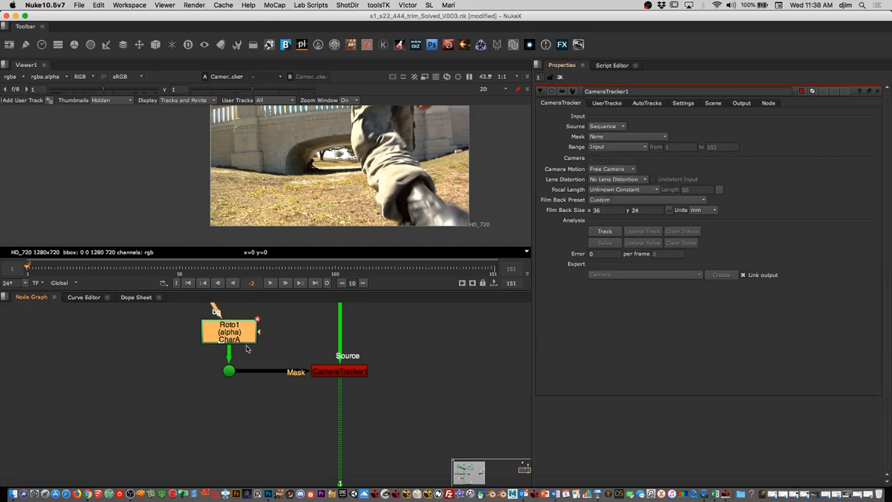
{"action": "key", "text": "alt+c"}
{"action": "left_click_drag", "start_coordinate": [252, 347], "coordinate": [352, 323]}
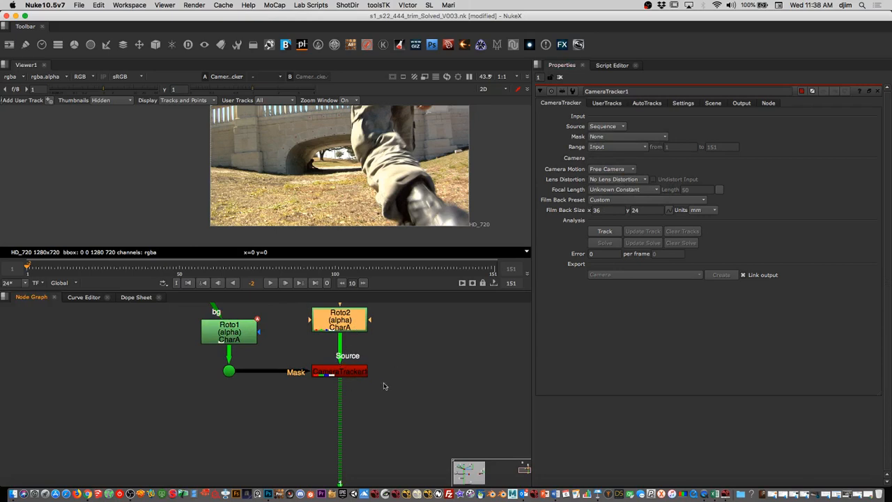
{"action": "scroll", "coordinate": [414, 428], "scroll_direction": "up", "scroll_amount": 4}
- Set the CameraTracker's Mask option to Mask Alpha
{"action": "left_click", "coordinate": [639, 138]}
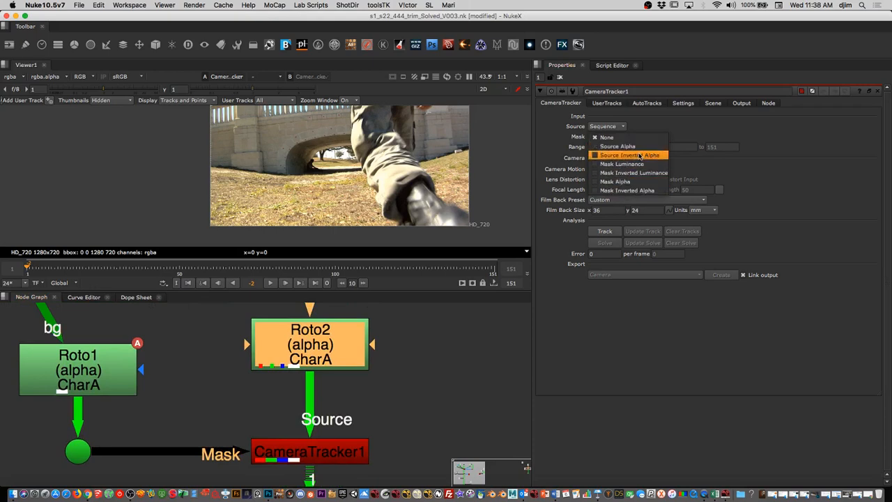
{"action": "left_click", "coordinate": [412, 380]}
{"action": "middle_click_drag", "start_coordinate": [353, 392], "coordinate": [441, 370]}
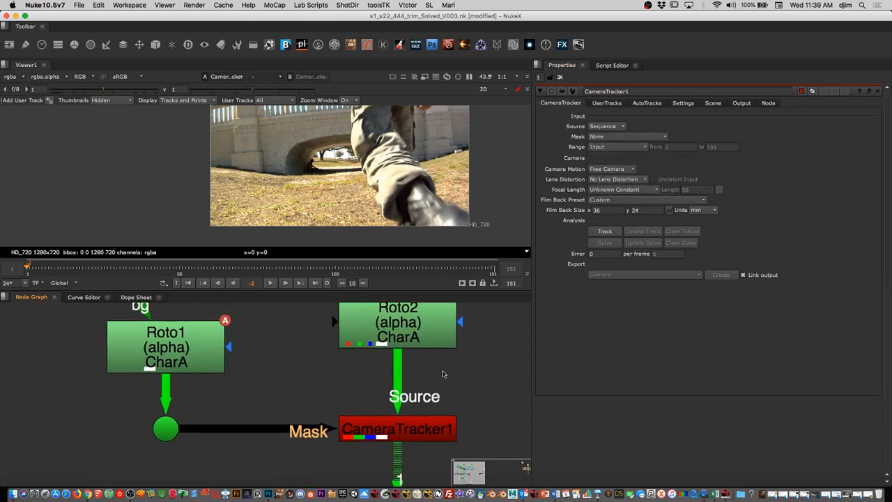
{"action": "left_click", "coordinate": [632, 138]}
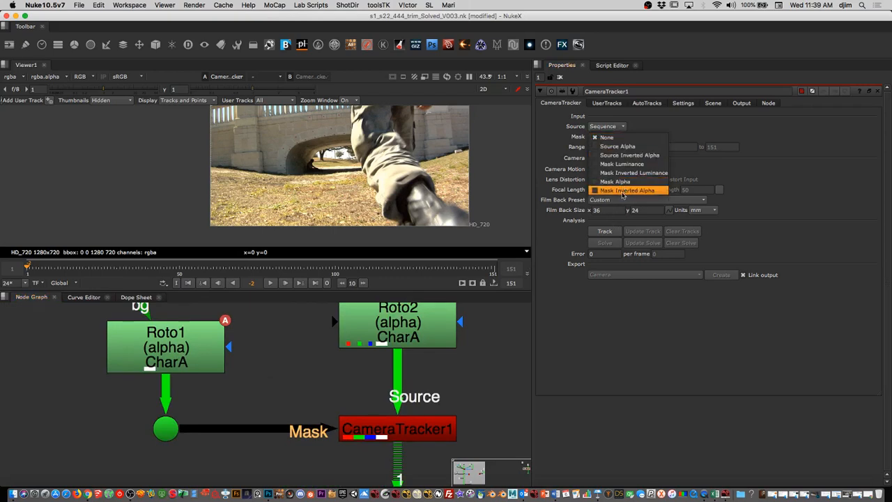
{"action": "left_click", "coordinate": [627, 182]}
- Delete the Roto copy from the source pipe between the Read7 plate and the CameraTracker
{"action": "left_click", "coordinate": [415, 336]}
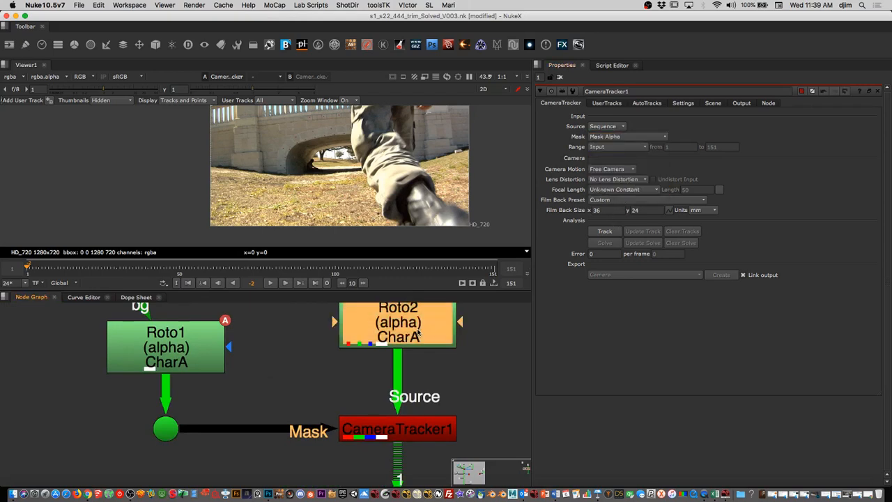
{"action": "key", "text": "Delete"}
{"action": "scroll", "coordinate": [490, 365], "scroll_direction": "down", "scroll_amount": 3}
{"action": "middle_click_drag", "start_coordinate": [466, 392], "coordinate": [424, 410]}
{"action": "scroll", "coordinate": [402, 421], "scroll_direction": "up", "scroll_amount": 3}
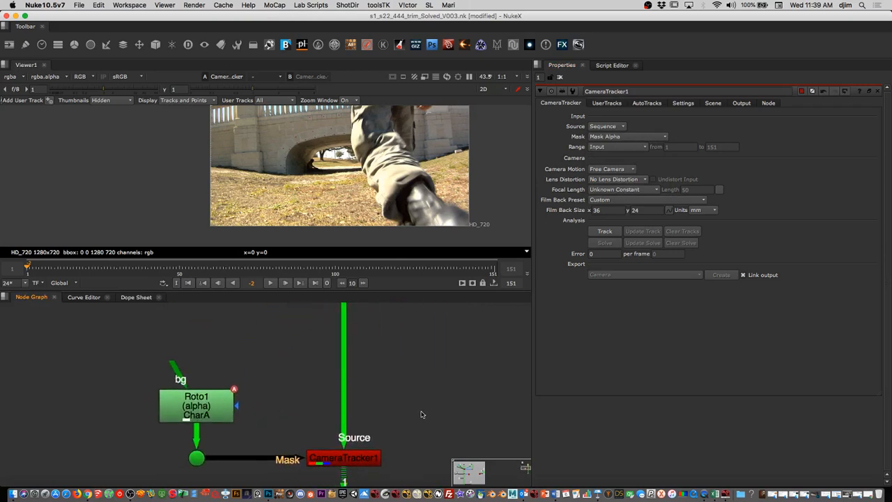
- Move the Read7 plate node down so that it sits close above the CameraTracker
{"action": "scroll", "coordinate": [400, 381], "scroll_direction": "down", "scroll_amount": 3}
{"action": "middle_click_drag", "start_coordinate": [414, 381], "coordinate": [415, 422]}
{"action": "left_click_drag", "start_coordinate": [385, 328], "coordinate": [385, 397]}
{"action": "middle_click_drag", "start_coordinate": [407, 484], "coordinate": [413, 407]}
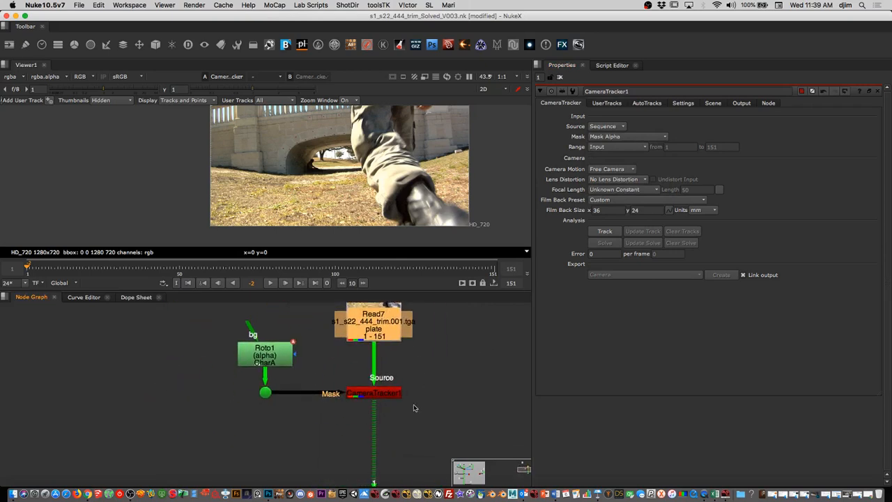
{"action": "scroll", "coordinate": [414, 408], "scroll_direction": "up", "scroll_amount": 2}
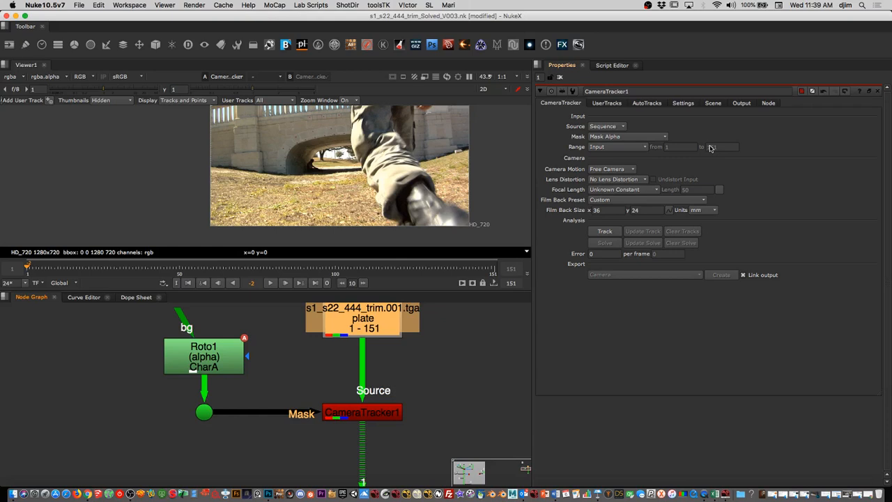
- Review the CameraTracker's Range and Camera Motion choices, keeping Input and Free Camera
{"action": "left_click", "coordinate": [639, 147]}
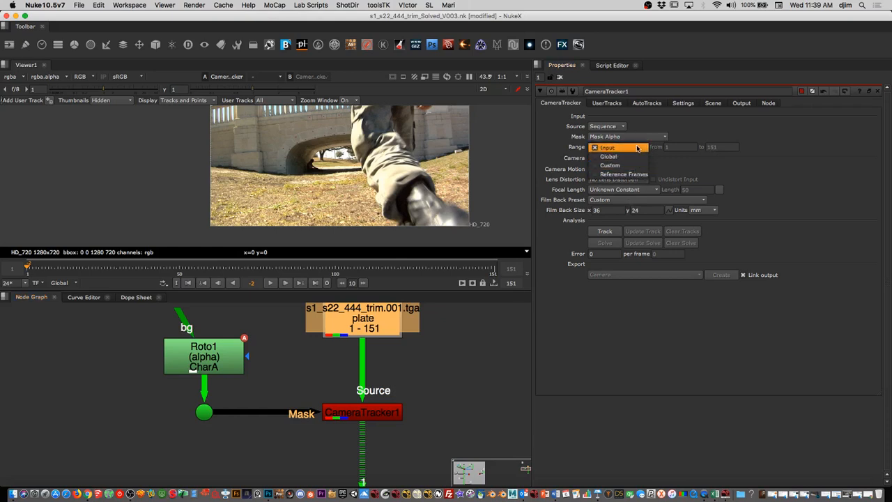
{"action": "left_click", "coordinate": [636, 148]}
{"action": "left_click_drag", "start_coordinate": [380, 318], "coordinate": [380, 324]}
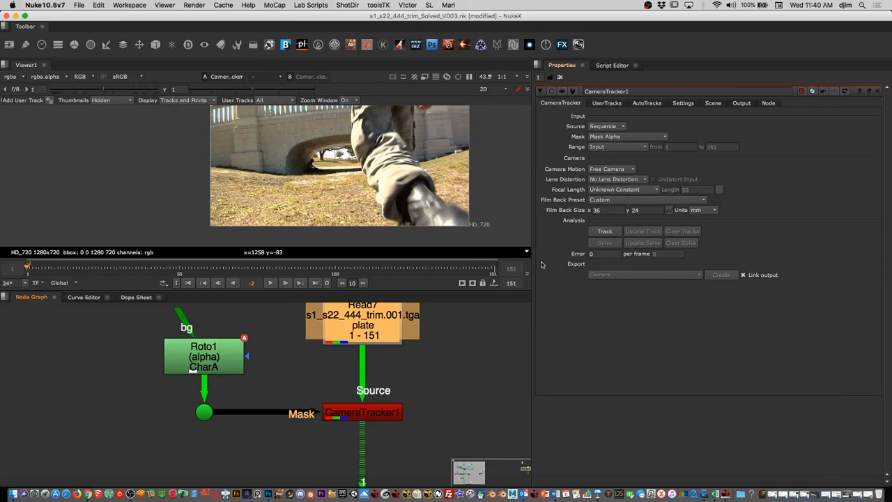
{"action": "left_click", "coordinate": [632, 170]}
{"action": "left_click", "coordinate": [632, 170]}
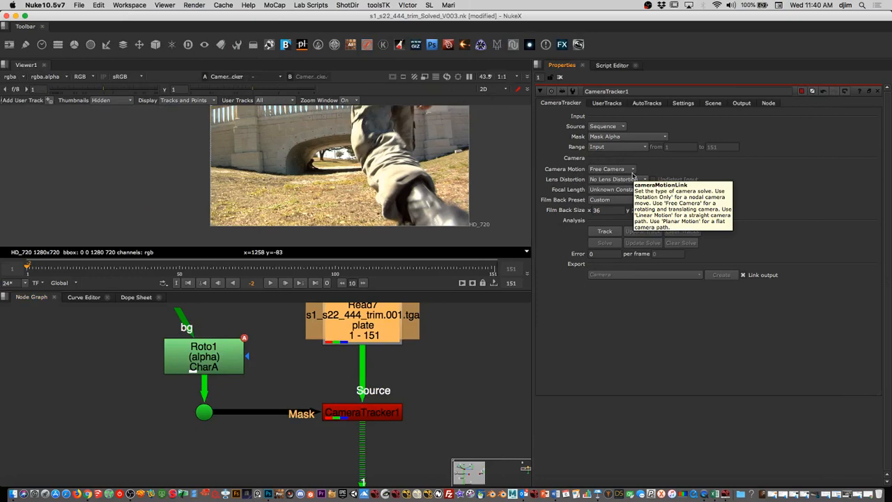
{"action": "left_click", "coordinate": [621, 170]}
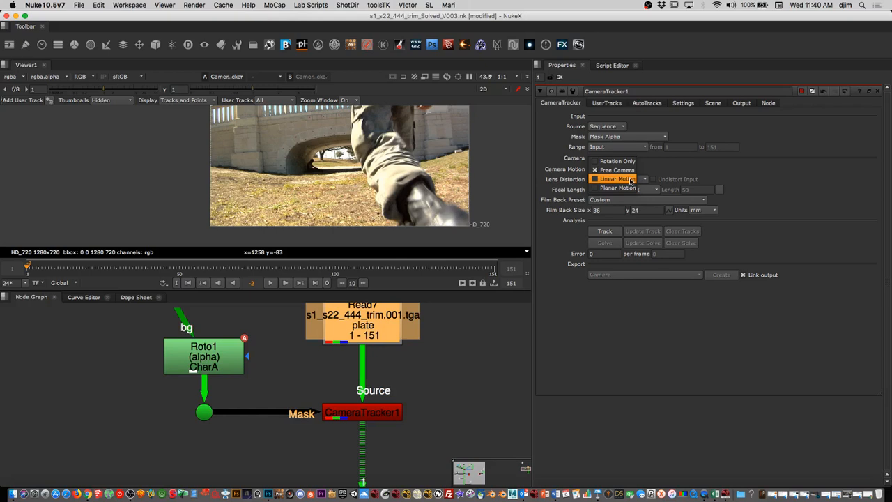
{"action": "left_click", "coordinate": [703, 171]}
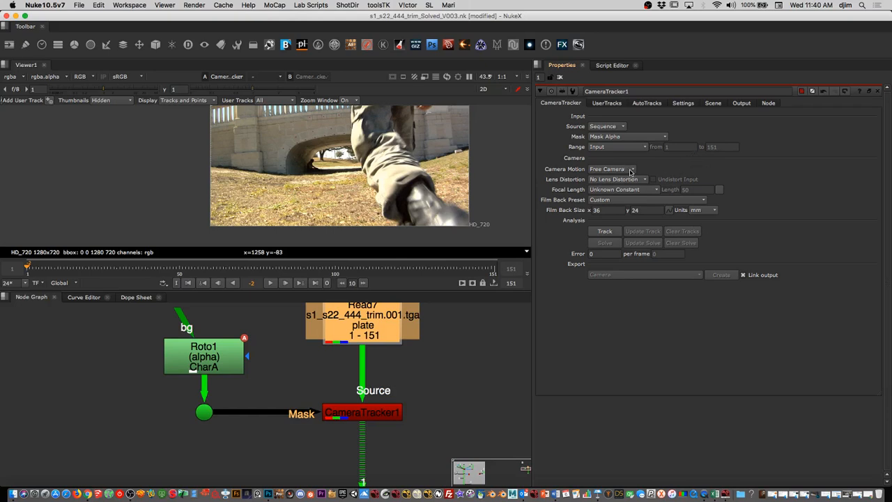
- Switch the CameraTracker's Lens Distortion to Unknown Lens
{"action": "mouse_move", "coordinate": [631, 177]}
{"action": "left_click", "coordinate": [642, 180]}
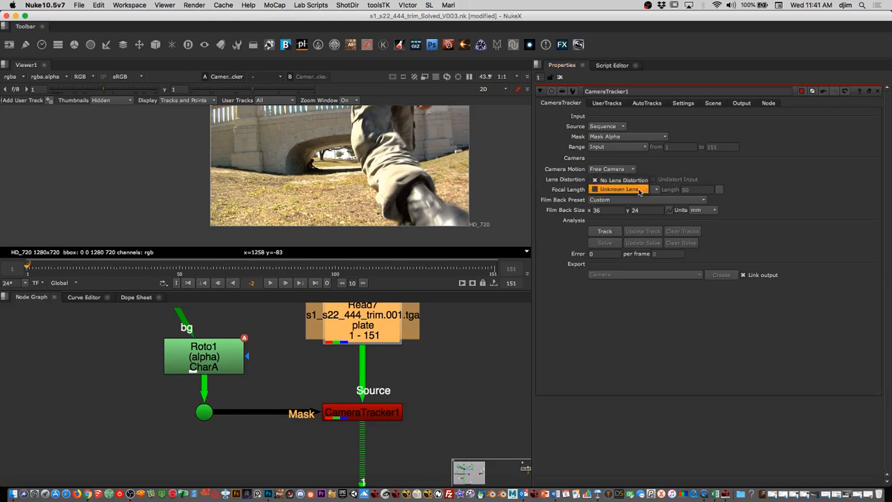
{"action": "left_click", "coordinate": [639, 192]}
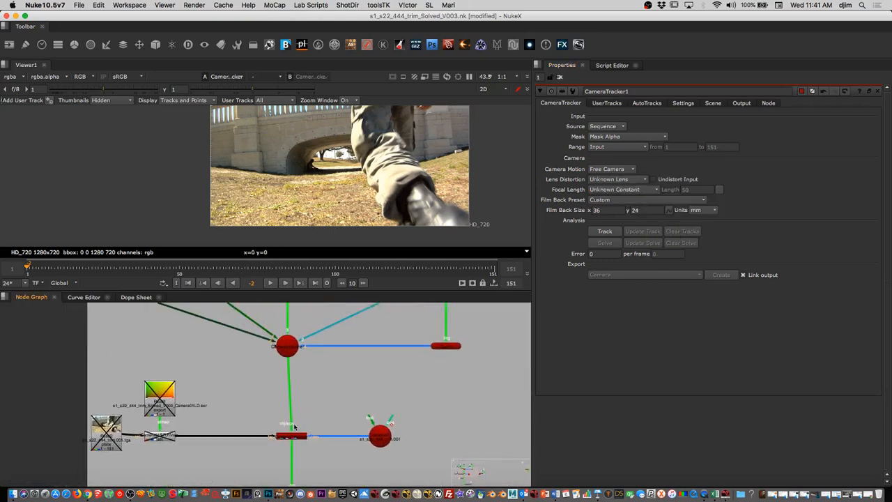
- Duplicate the Camera01LD.exr export Read node and move the copy out of its backdrop toward the CameraTracker setup
{"action": "left_click", "coordinate": [168, 405]}
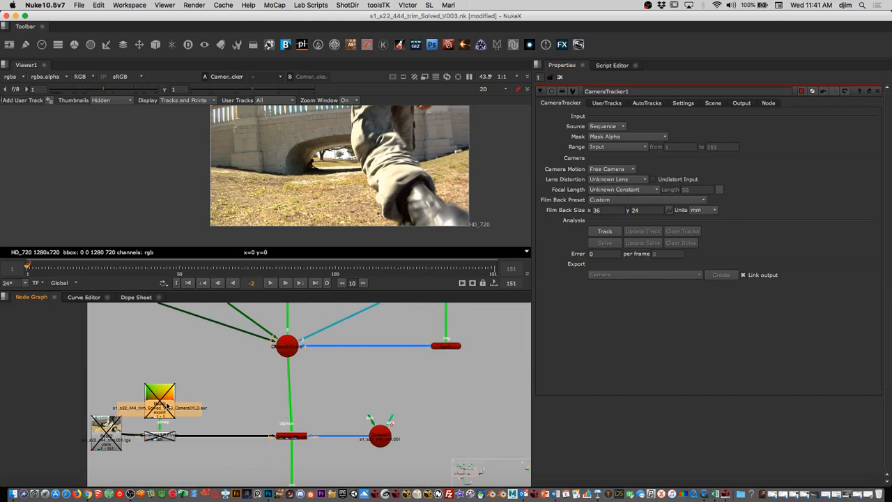
{"action": "key", "text": "super+c"}
{"action": "key", "text": "super+v"}
{"action": "left_click_drag", "start_coordinate": [166, 407], "coordinate": [487, 381]}
{"action": "scroll", "coordinate": [458, 384], "scroll_direction": "down", "scroll_amount": 6}
{"action": "middle_click_drag", "start_coordinate": [441, 406], "coordinate": [127, 394]}
{"action": "left_click_drag", "start_coordinate": [157, 372], "coordinate": [456, 347]}
{"action": "middle_click_drag", "start_coordinate": [471, 377], "coordinate": [290, 397]}
{"action": "scroll", "coordinate": [353, 374], "scroll_direction": "up", "scroll_amount": 1}
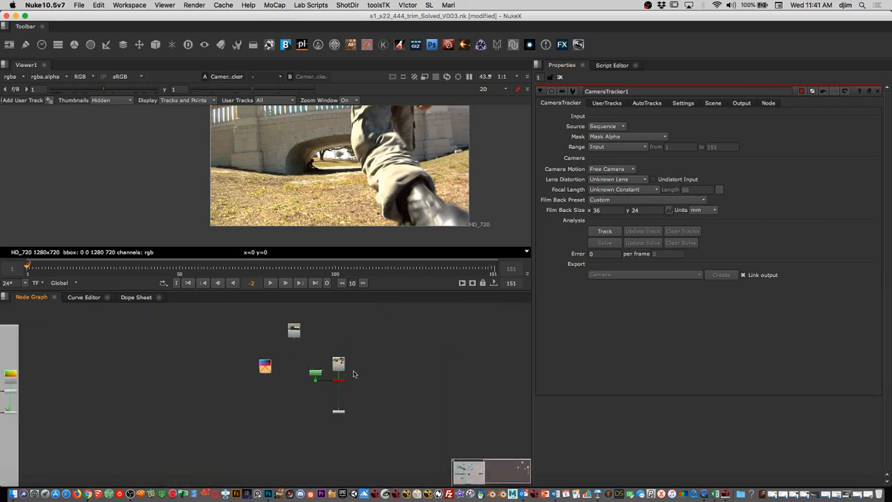
- Place the copied export Read node beside the Read7 plate and raise both nodes farther above the CameraTracker
{"action": "scroll", "coordinate": [353, 374], "scroll_direction": "up", "scroll_amount": 5}
{"action": "left_click_drag", "start_coordinate": [41, 362], "coordinate": [477, 351]}
{"action": "middle_click_drag", "start_coordinate": [477, 351], "coordinate": [484, 398]}
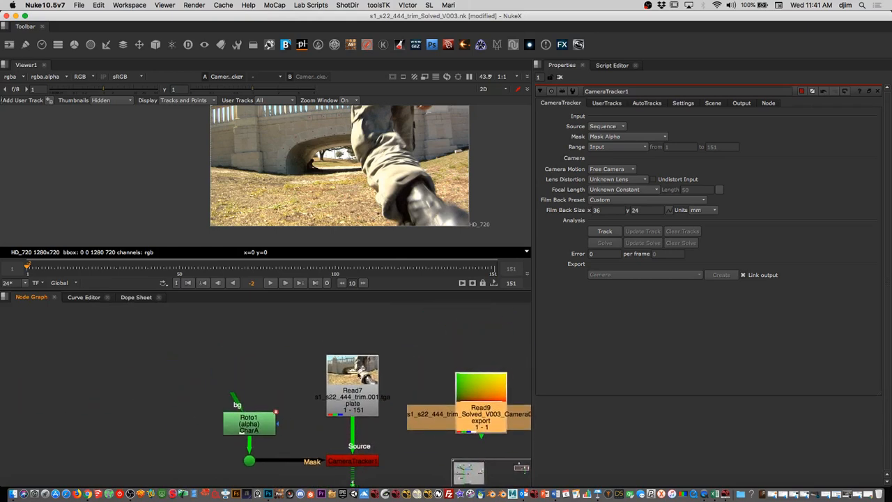
{"action": "left_click_drag", "start_coordinate": [360, 388], "coordinate": [361, 336]}
{"action": "left_click_drag", "start_coordinate": [481, 404], "coordinate": [478, 337]}
- Set Lens Distortion back to No Lens Distortion and delete the copied export Read node
{"action": "left_click", "coordinate": [636, 180]}
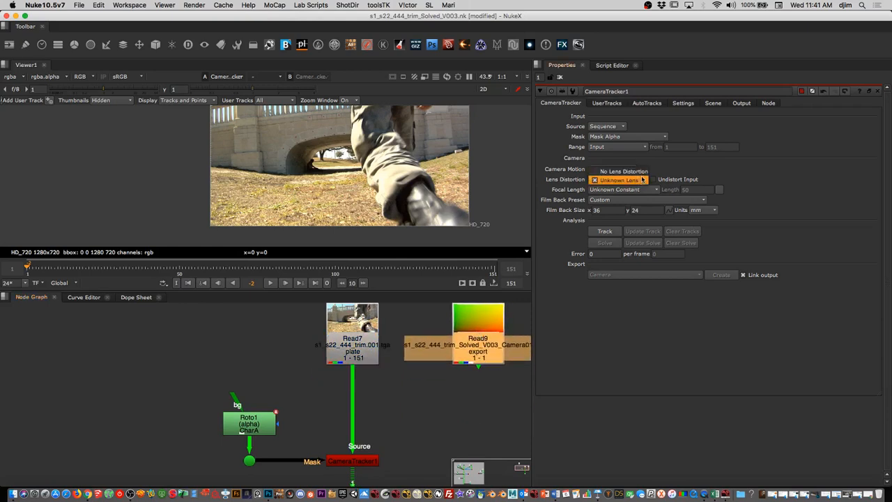
{"action": "left_click", "coordinate": [638, 171]}
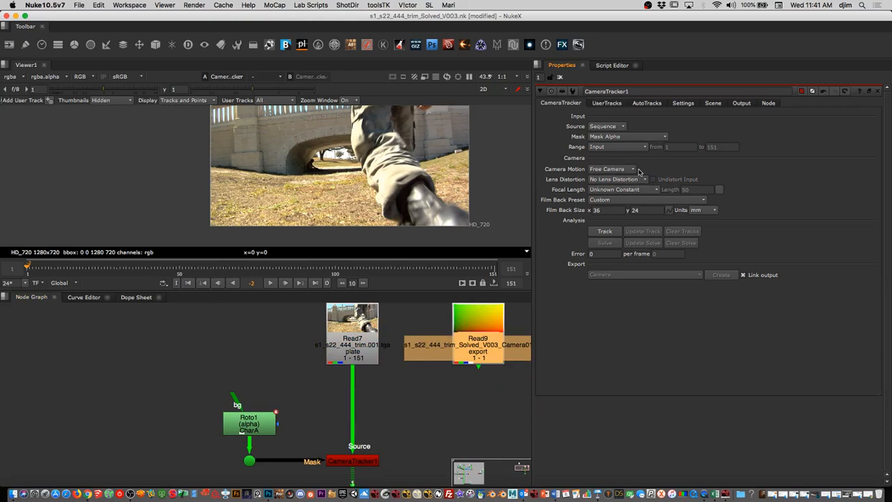
{"action": "left_click_drag", "start_coordinate": [486, 345], "coordinate": [480, 369]}
{"action": "key", "text": "Delete"}
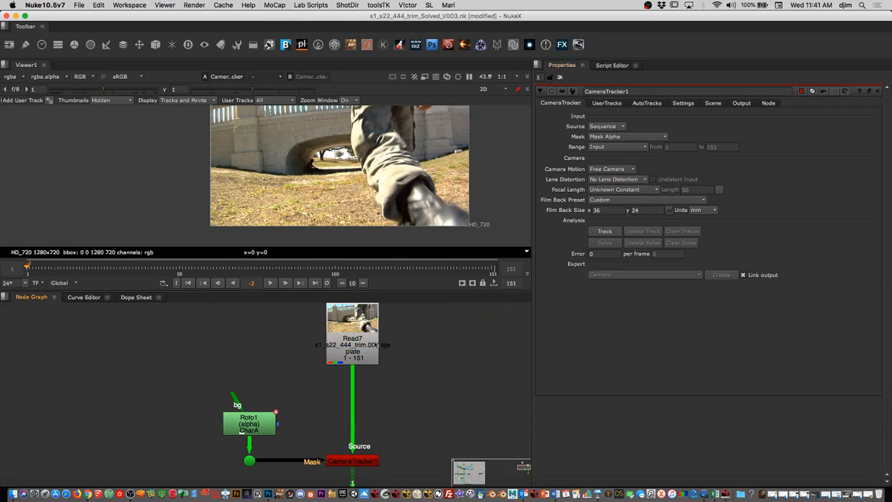
- Move the Read7 plate node down slightly and set the CameraTracker's Lens Distortion to Unknown Lens
{"action": "left_click_drag", "start_coordinate": [367, 327], "coordinate": [365, 335]}
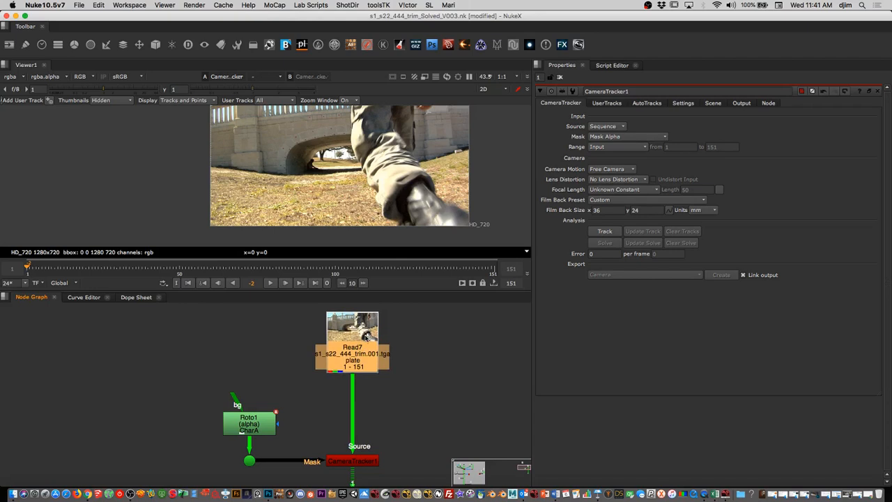
{"action": "left_click", "coordinate": [626, 180]}
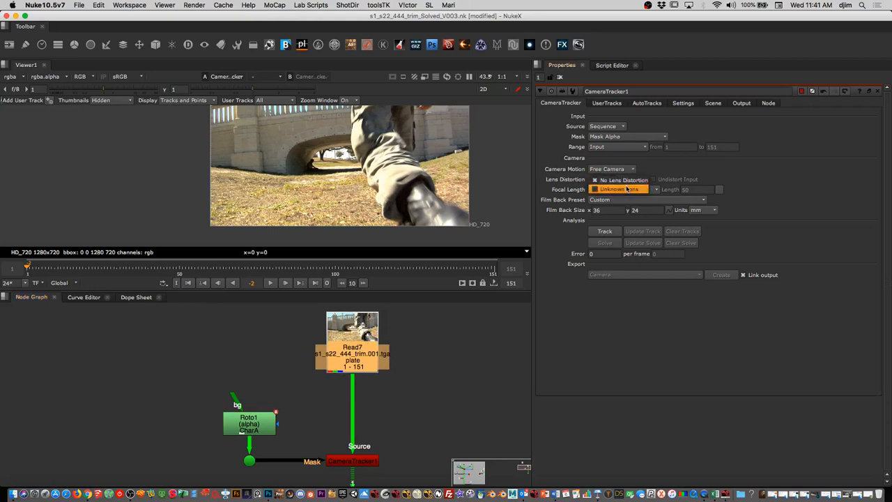
{"action": "left_click", "coordinate": [625, 190]}
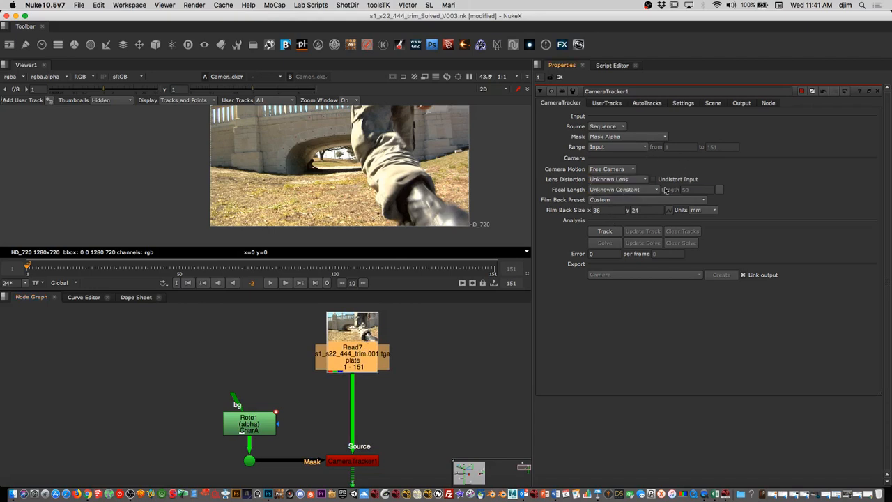
{"action": "mouse_move", "coordinate": [675, 183]}
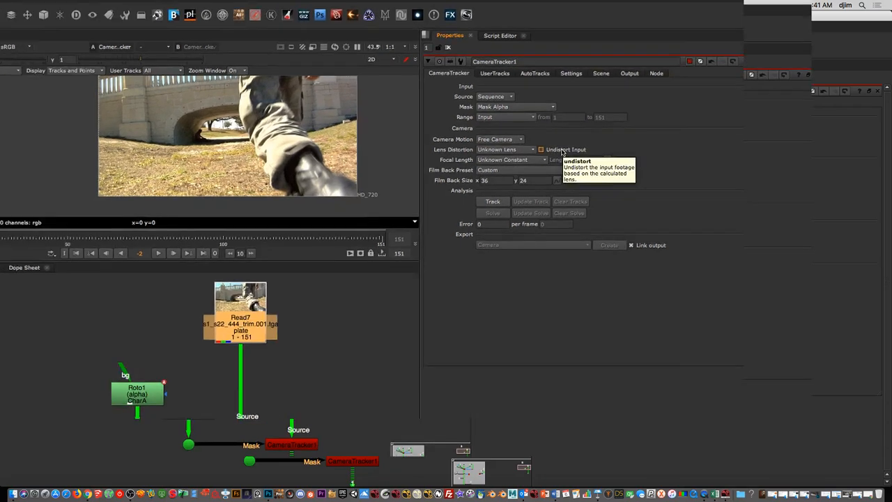
- Turn on Undistort Input for the CameraTracker and keep the focal length at Unknown Constant
{"action": "left_click", "coordinate": [241, 70]}
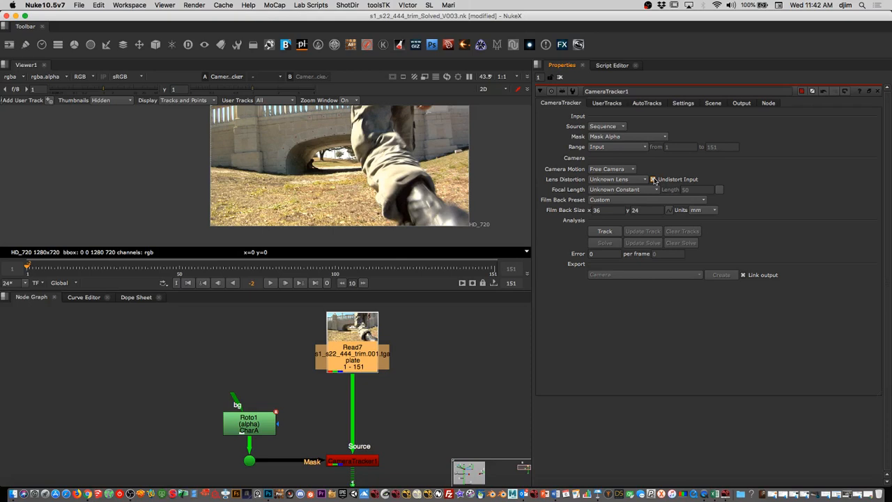
{"action": "left_click", "coordinate": [649, 190]}
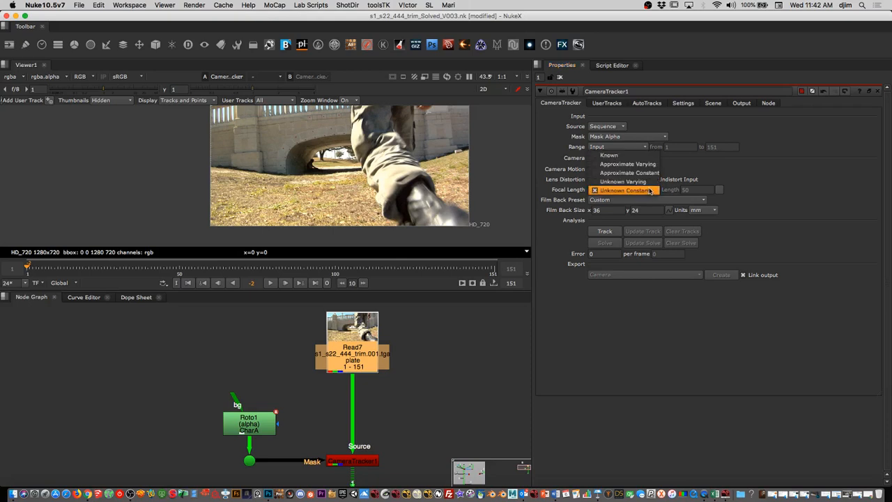
{"action": "left_click", "coordinate": [649, 190]}
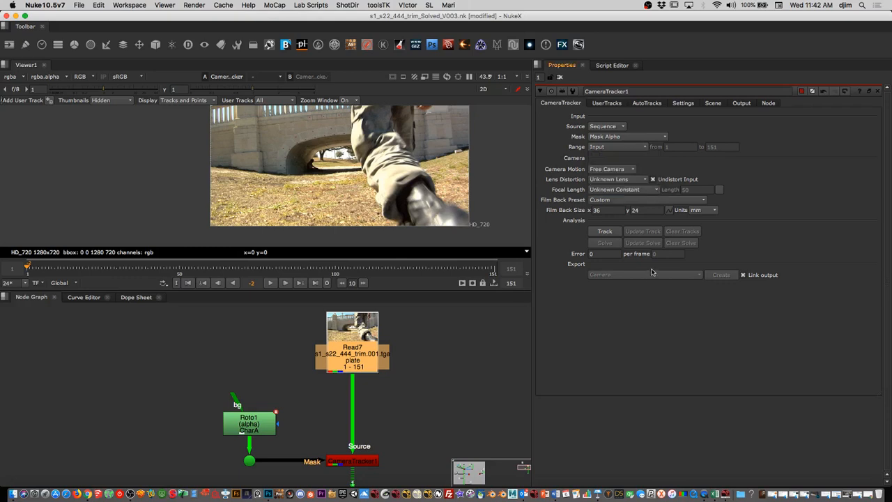
- Examine the available film back presets, such as the Film 35mm and Canon options, and the custom film back size
{"action": "left_click", "coordinate": [657, 200]}
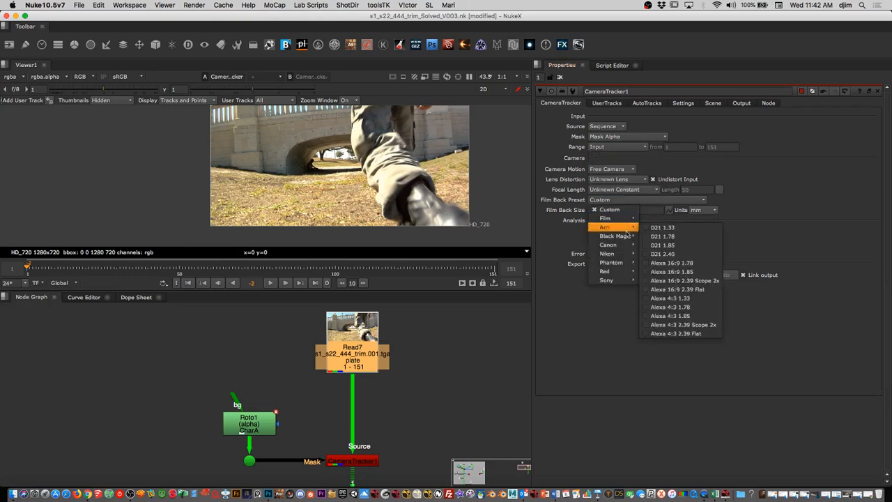
{"action": "mouse_move", "coordinate": [613, 218]}
{"action": "mouse_move", "coordinate": [672, 219]}
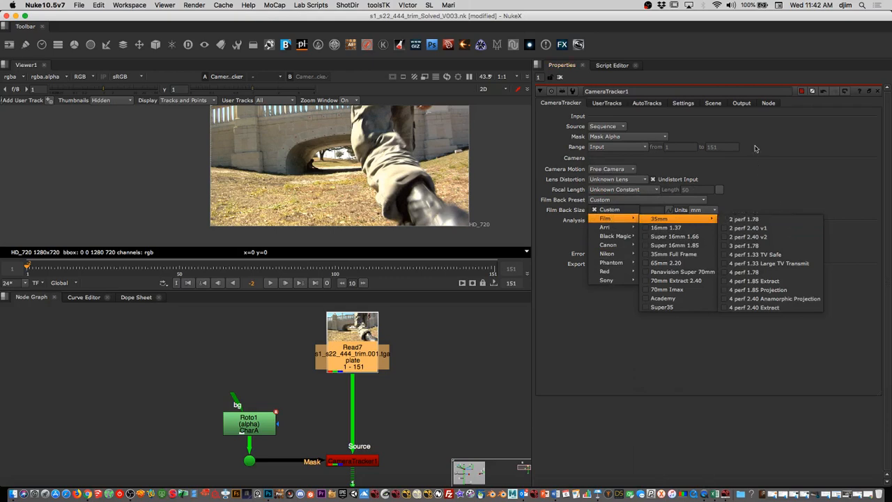
{"action": "left_click", "coordinate": [772, 164]}
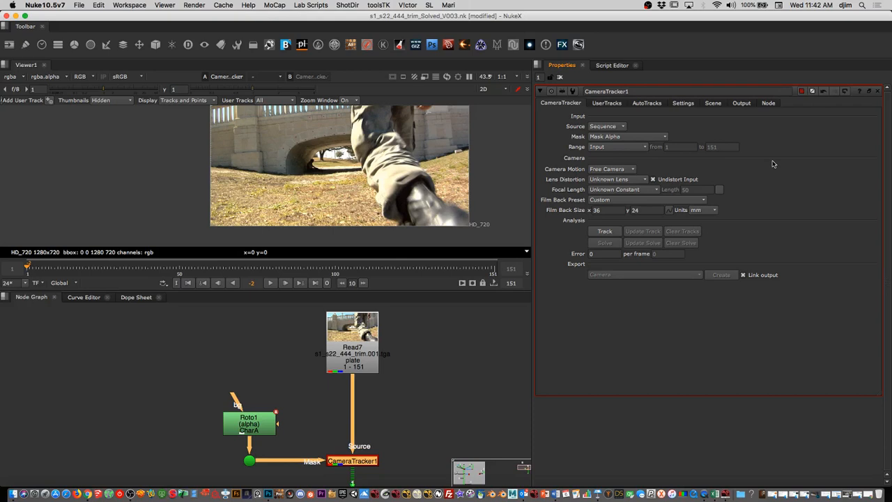
{"action": "double_click", "coordinate": [593, 211]}
{"action": "key", "text": "Tab"}
{"action": "left_click", "coordinate": [600, 210]}
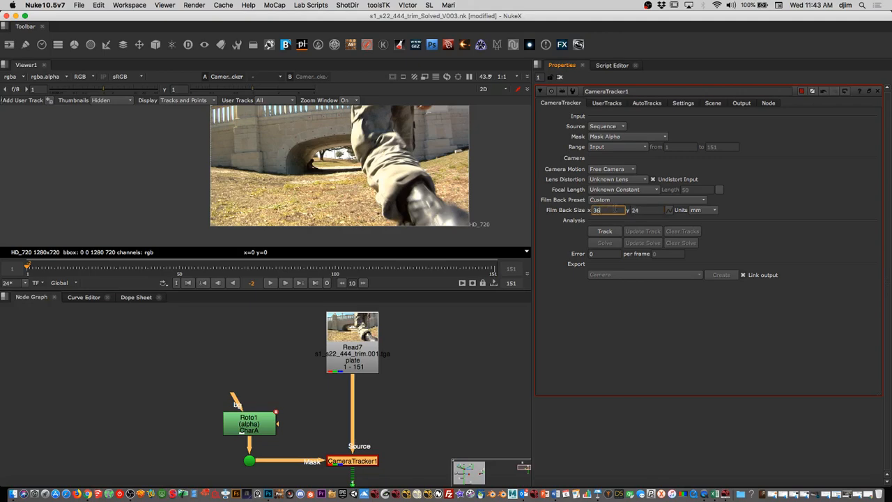
{"action": "left_click", "coordinate": [702, 200]}
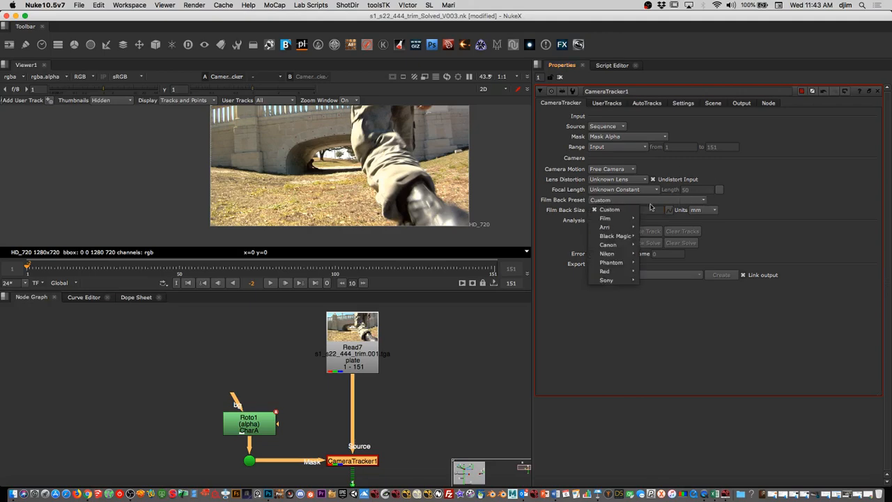
{"action": "mouse_move", "coordinate": [615, 274]}
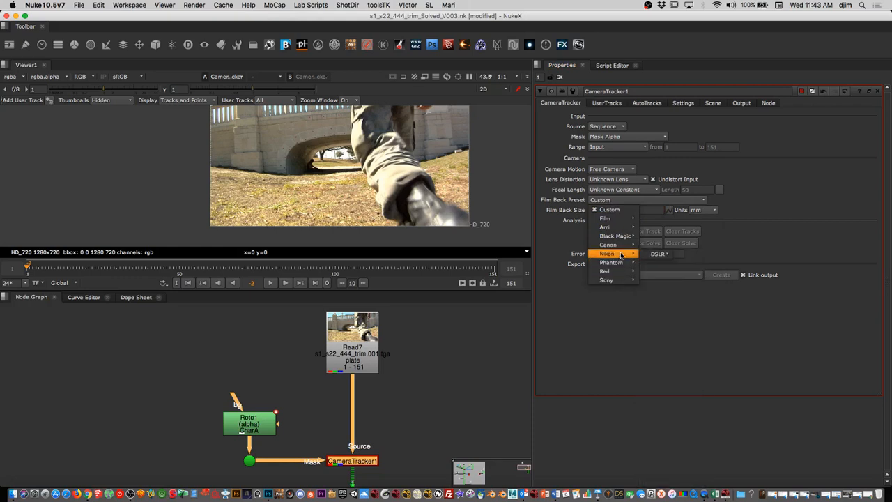
{"action": "mouse_move", "coordinate": [619, 248]}
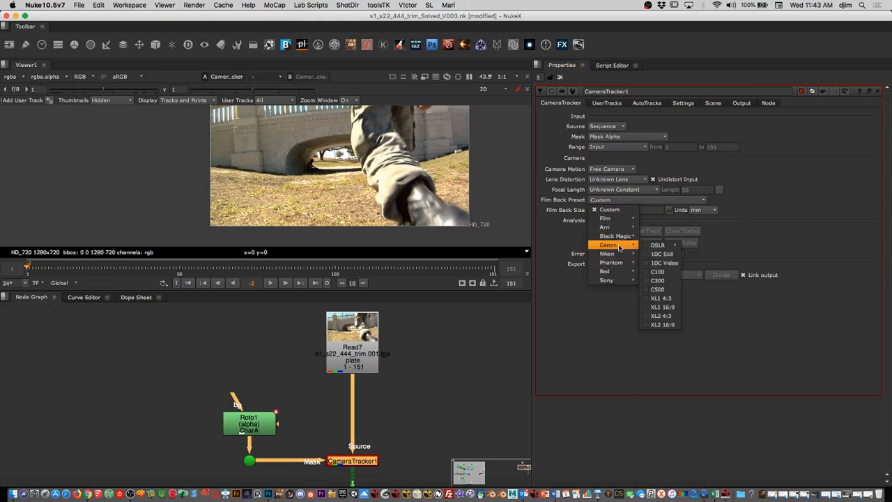
{"action": "left_click", "coordinate": [558, 249]}
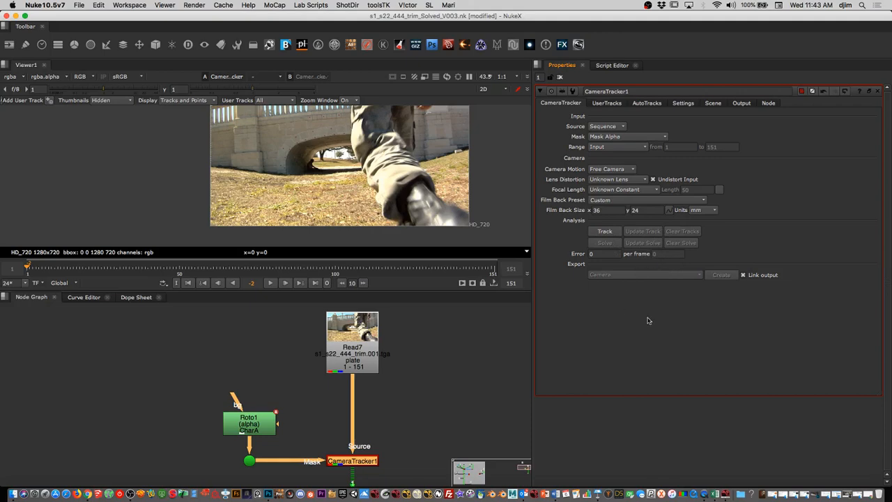
- Track the plate and scrub through the sequence to review the generated feature tracks
{"action": "left_click", "coordinate": [605, 232]}
{"action": "left_click", "coordinate": [28, 268]}
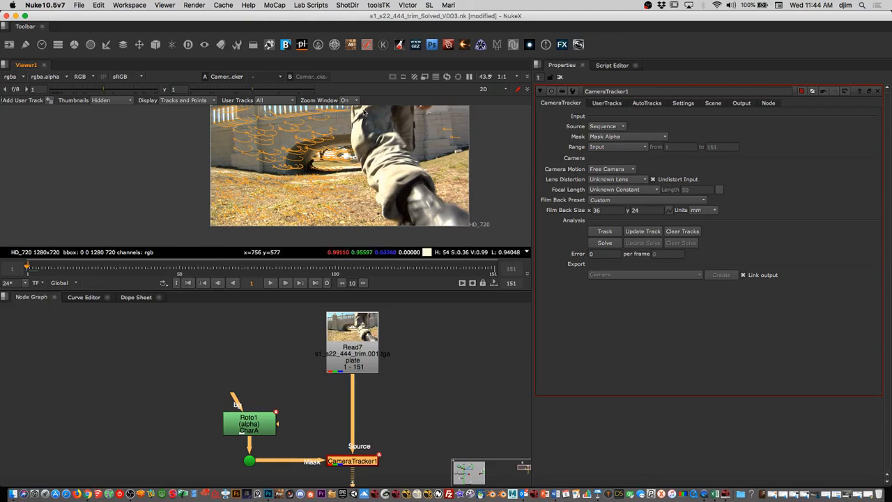
{"action": "left_click_drag", "start_coordinate": [78, 269], "coordinate": [315, 277]}
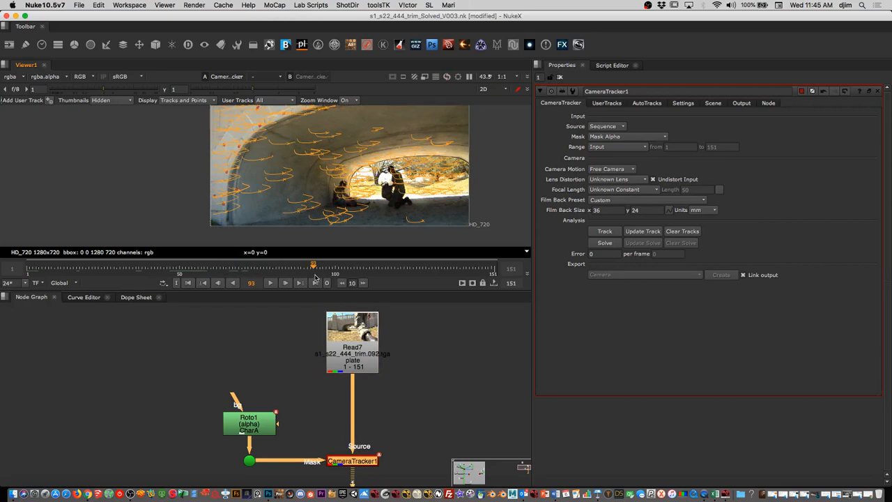
{"action": "left_click_drag", "start_coordinate": [315, 277], "coordinate": [358, 264]}
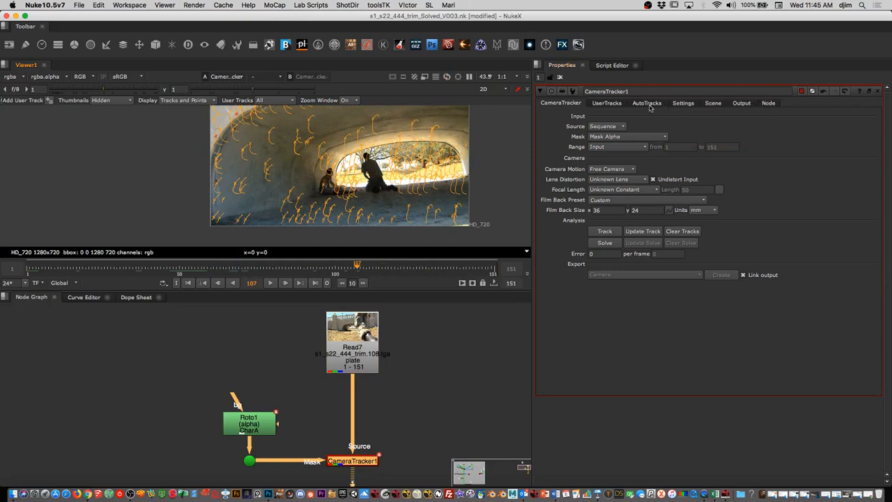
- Turn on Preview Features in the CameraTracker's feature settings
{"action": "left_click", "coordinate": [682, 103]}
{"action": "double_click", "coordinate": [611, 128]}
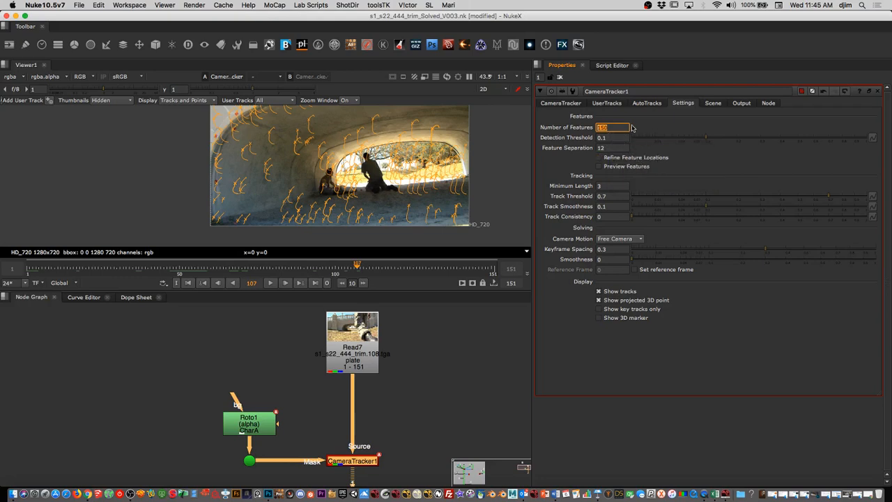
{"action": "left_click", "coordinate": [599, 166]}
{"action": "key", "text": "Return"}
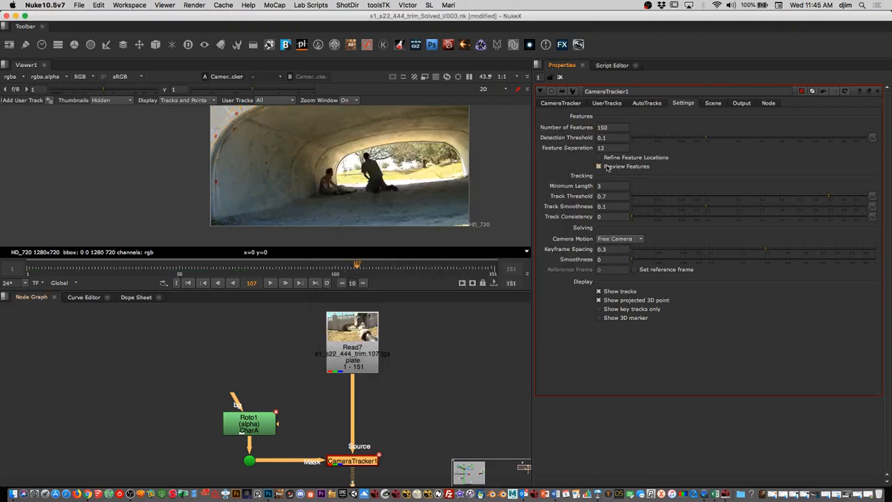
- Set the Number of Features to 1000 to preview a denser distribution of points
{"action": "left_click_drag", "start_coordinate": [609, 128], "coordinate": [581, 130]}
{"action": "type", "text": "100"}
{"action": "key", "text": "Return"}
{"action": "type", "text": "1000"}
{"action": "key", "text": "Return"}
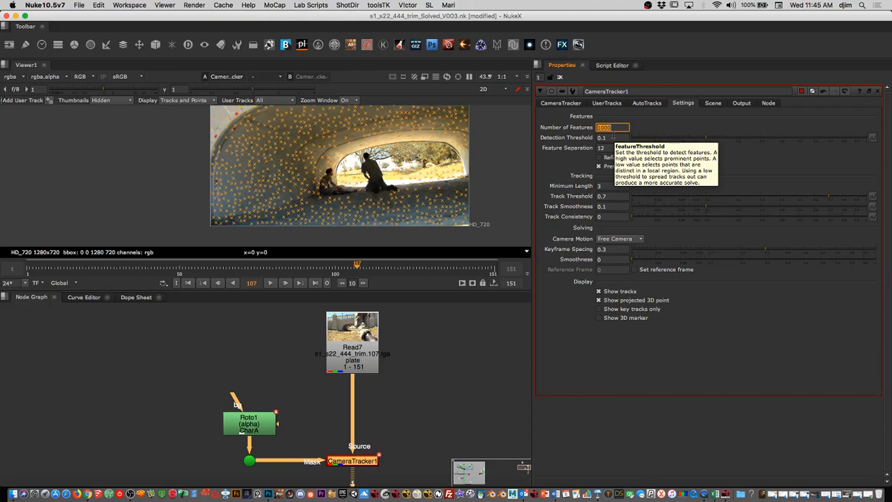
- Review the feature preview back to frame 1, and set the Number of Features to 150
{"action": "left_click_drag", "start_coordinate": [352, 268], "coordinate": [27, 271]}
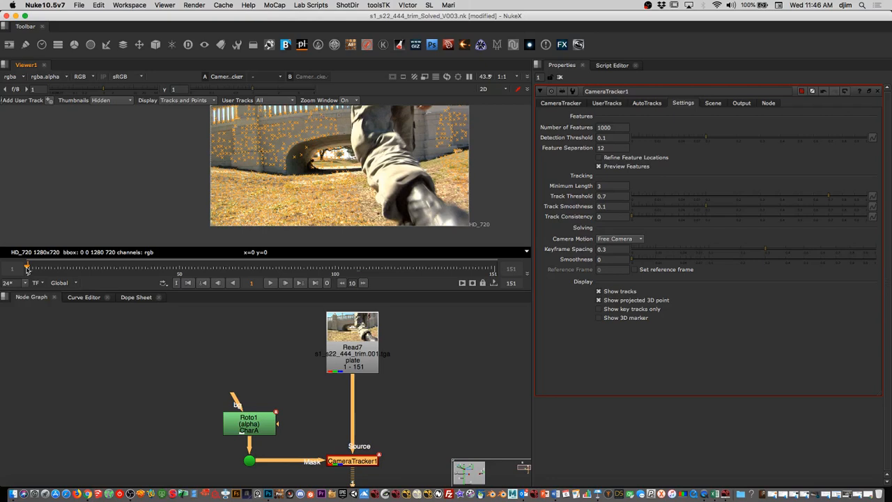
{"action": "double_click", "coordinate": [612, 128]}
{"action": "type", "text": "150"}
{"action": "key", "text": "Return"}
{"action": "key", "text": "l"}
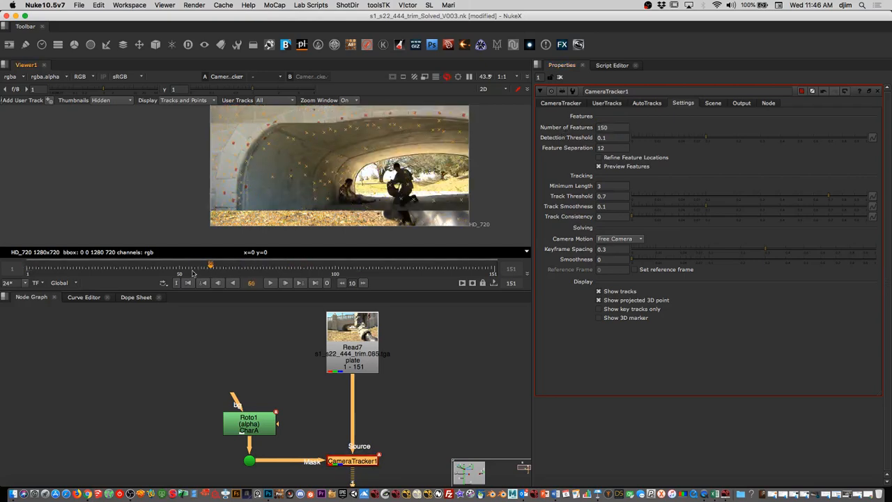
- Update the CameraTracker's tracks and solve the camera
{"action": "left_click", "coordinate": [565, 103]}
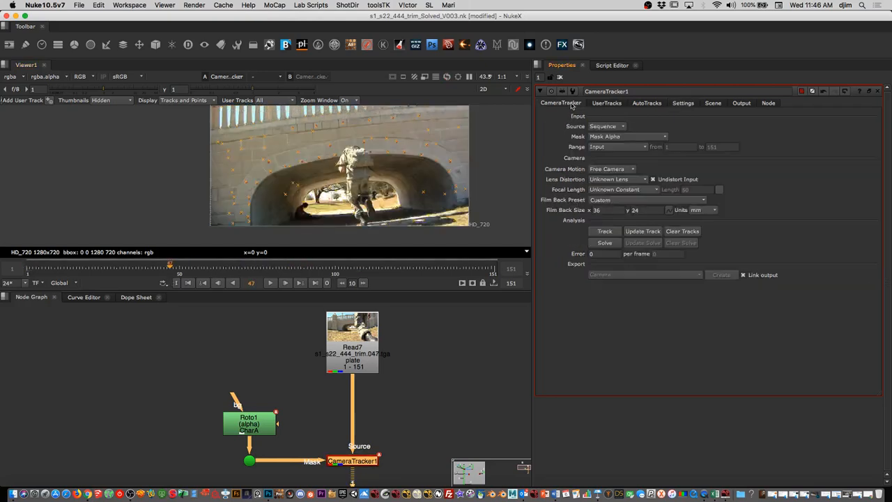
{"action": "left_click", "coordinate": [643, 231]}
{"action": "left_click", "coordinate": [435, 261]}
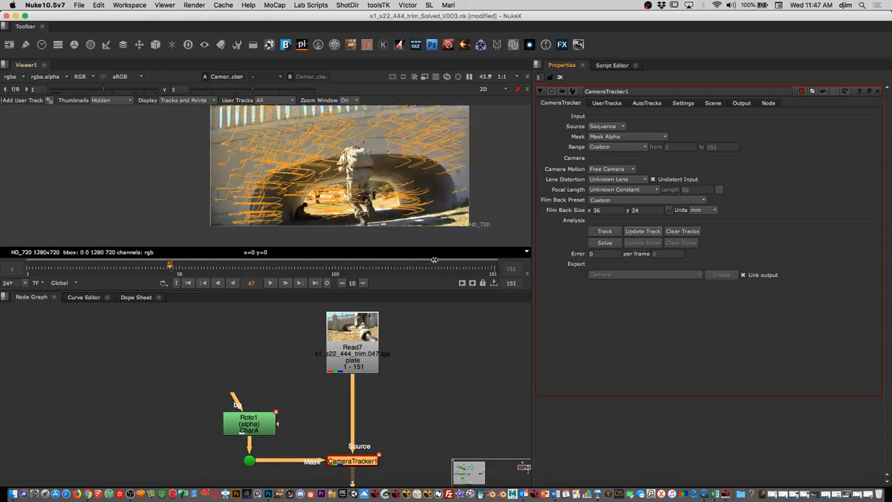
{"action": "left_click", "coordinate": [608, 245]}
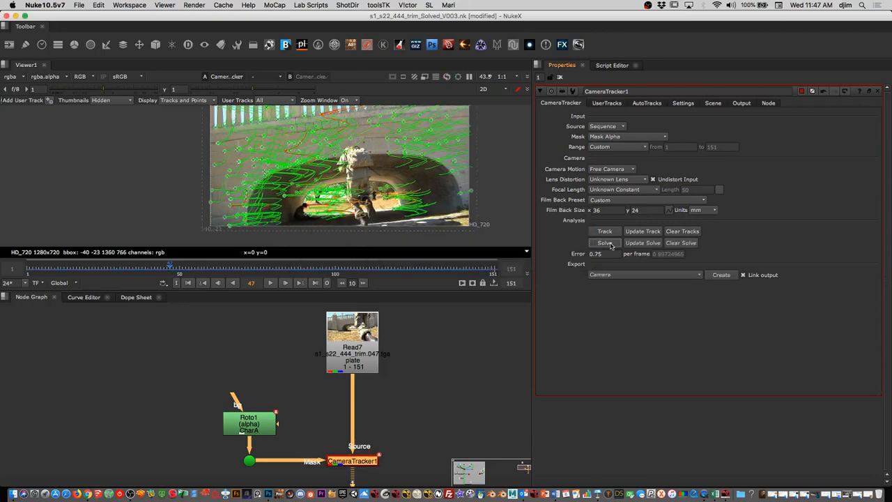
- Switch Undistort Input off and on at about frame 39 to compare the solved plate with and without lens correction
{"action": "left_click_drag", "start_coordinate": [170, 268], "coordinate": [141, 273]}
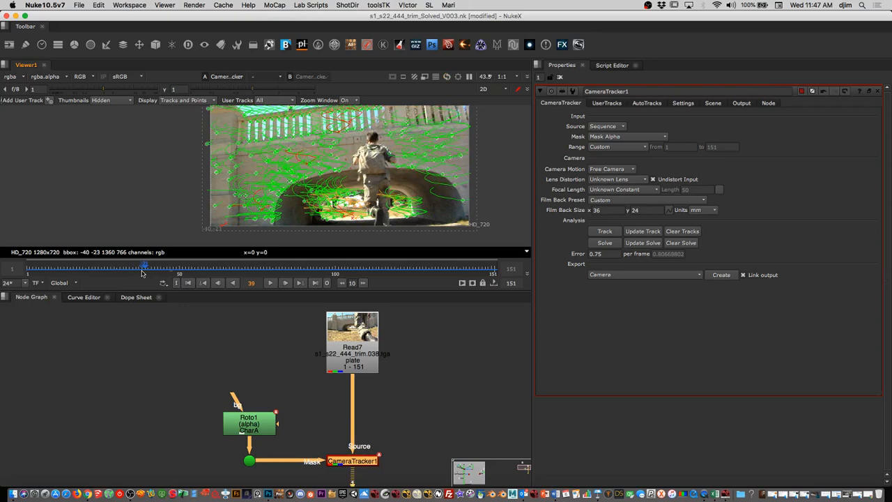
{"action": "left_click", "coordinate": [653, 179]}
{"action": "left_click", "coordinate": [653, 180]}
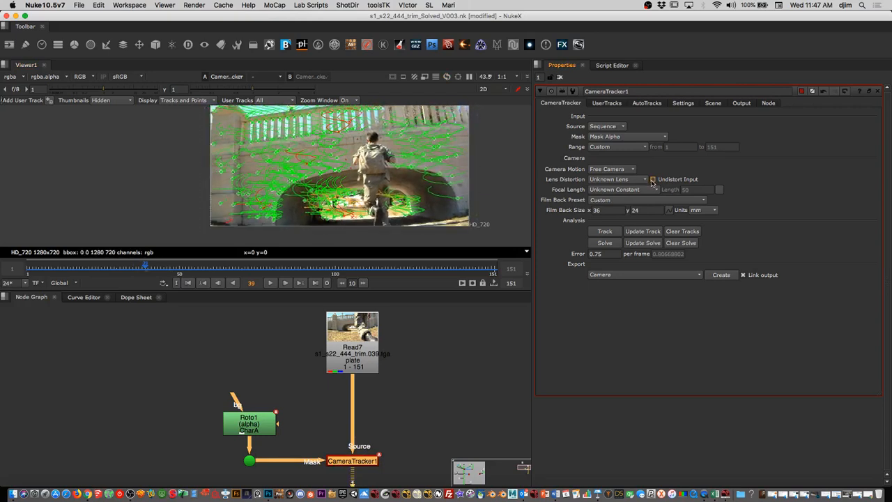
{"action": "left_click", "coordinate": [653, 180]}
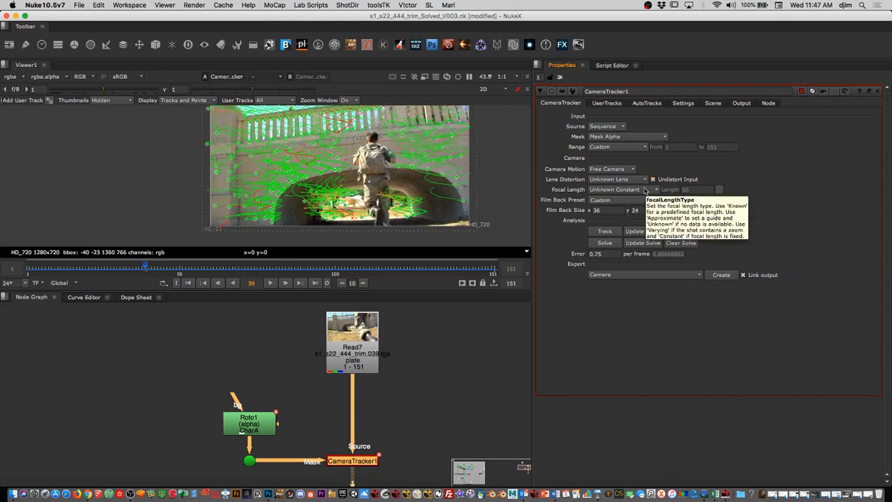
- Examine the solved tracks at frame 21 up close, including the error details of individual track points around the tunnel
{"action": "left_click_drag", "start_coordinate": [184, 266], "coordinate": [88, 273]}
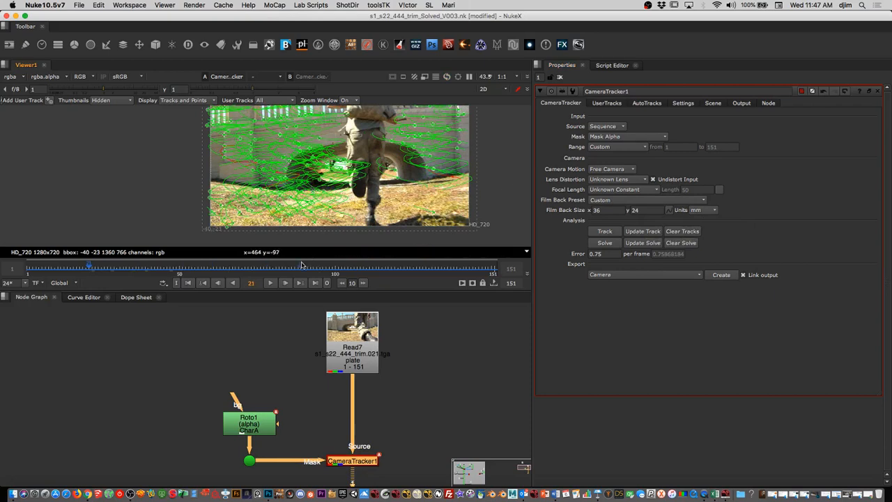
{"action": "scroll", "coordinate": [331, 184], "scroll_direction": "up", "scroll_amount": 10}
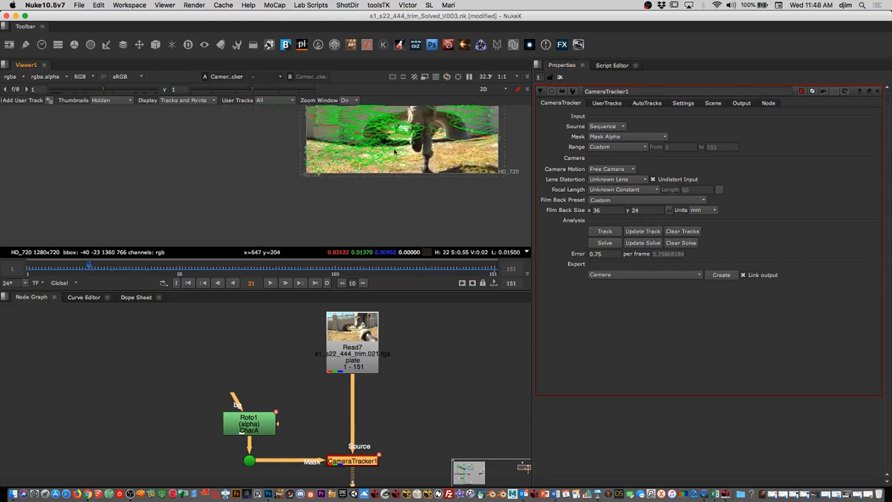
{"action": "scroll", "coordinate": [360, 189], "scroll_direction": "down", "scroll_amount": 6}
{"action": "middle_click_drag", "start_coordinate": [133, 179], "coordinate": [424, 207]}
{"action": "scroll", "coordinate": [295, 174], "scroll_direction": "up", "scroll_amount": 5}
{"action": "scroll", "coordinate": [295, 174], "scroll_direction": "down", "scroll_amount": 6}
{"action": "scroll", "coordinate": [428, 151], "scroll_direction": "up", "scroll_amount": 8}
{"action": "scroll", "coordinate": [405, 191], "scroll_direction": "up", "scroll_amount": 4}
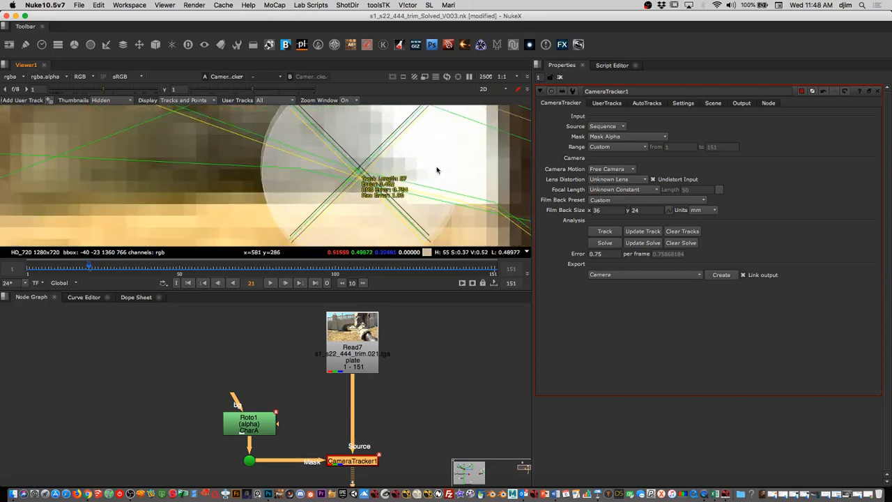
{"action": "scroll", "coordinate": [437, 170], "scroll_direction": "up", "scroll_amount": 1}
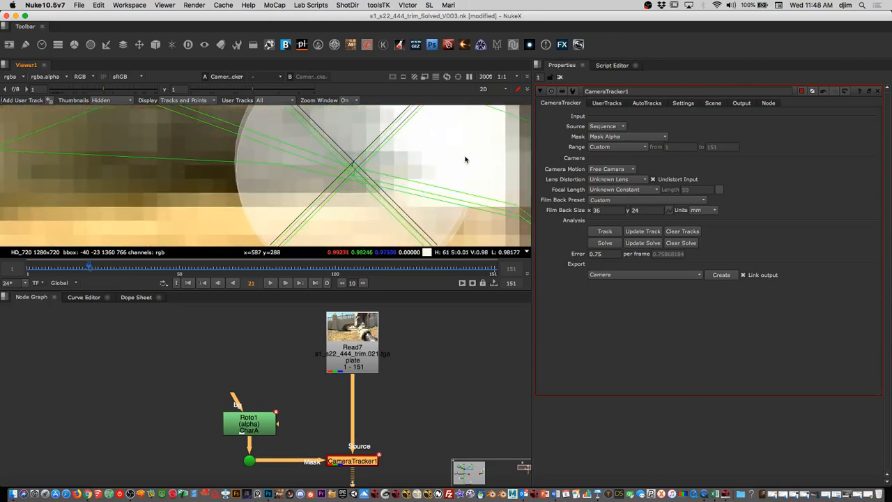
{"action": "scroll", "coordinate": [466, 159], "scroll_direction": "down", "scroll_amount": 15}
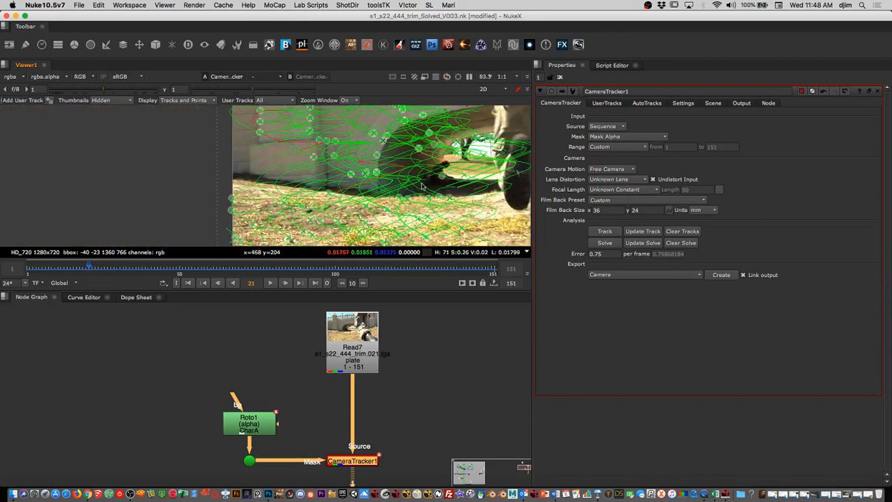
{"action": "middle_click_drag", "start_coordinate": [421, 186], "coordinate": [294, 207]}
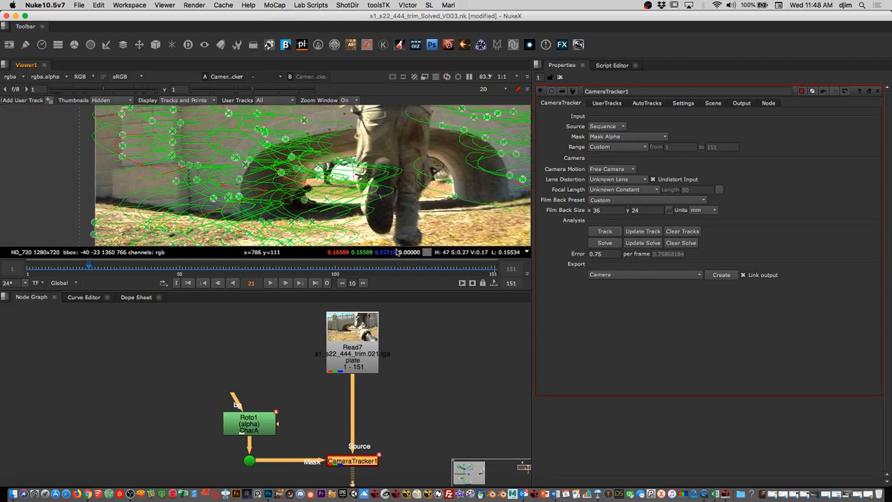
{"action": "mouse_move", "coordinate": [396, 256]}
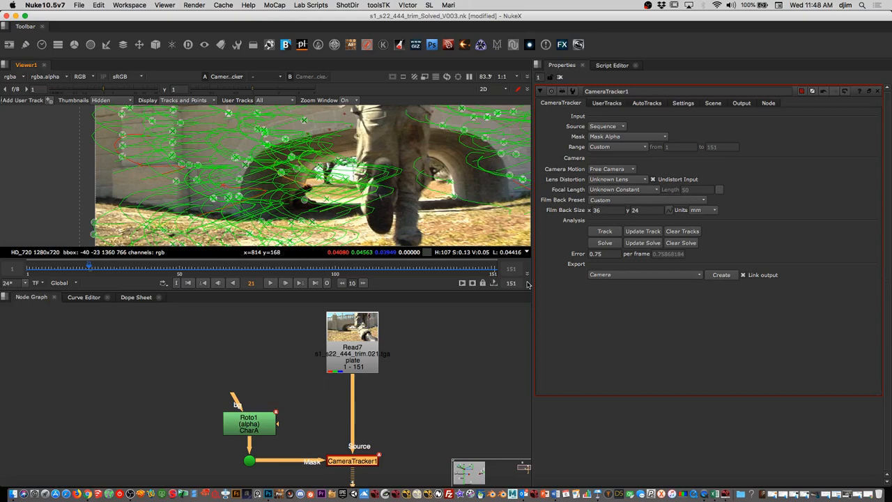
- Display the auto-track curves from error - min to Max Error, and isolate the Max Error curve
{"action": "left_click", "coordinate": [613, 104]}
{"action": "left_click", "coordinate": [647, 104]}
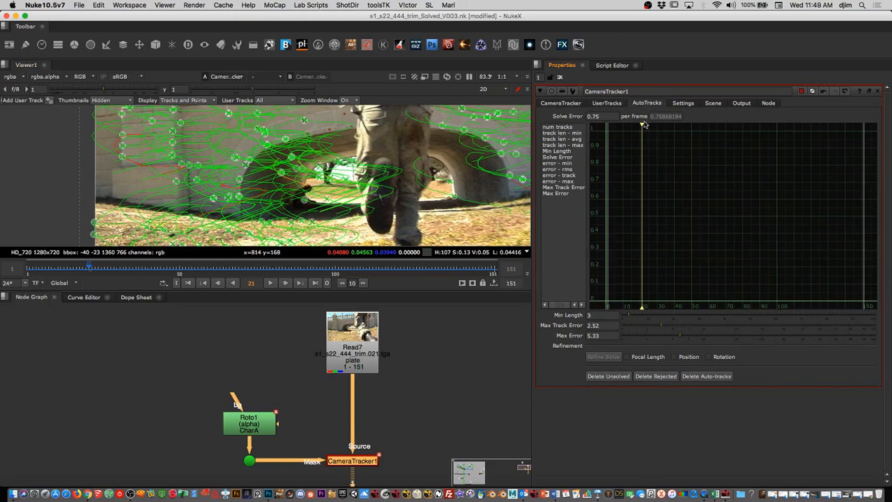
{"action": "left_click_drag", "start_coordinate": [554, 194], "coordinate": [564, 164]}
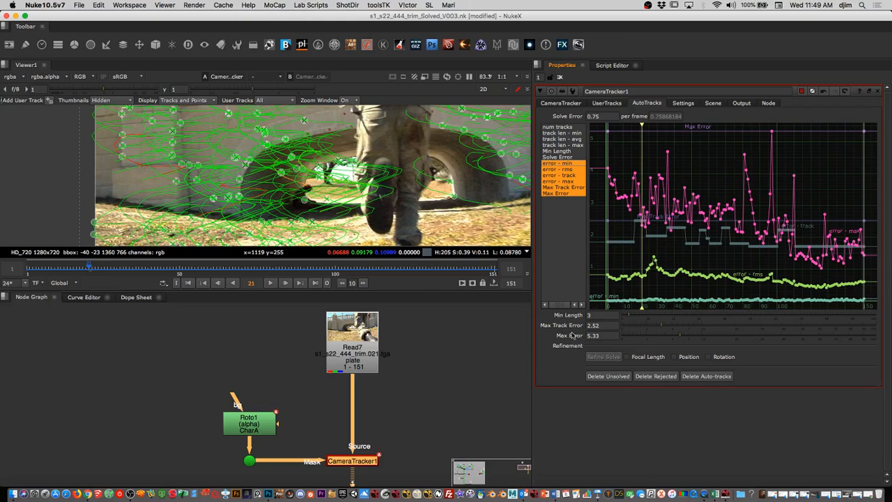
{"action": "left_click", "coordinate": [559, 236]}
{"action": "left_click", "coordinate": [561, 193]}
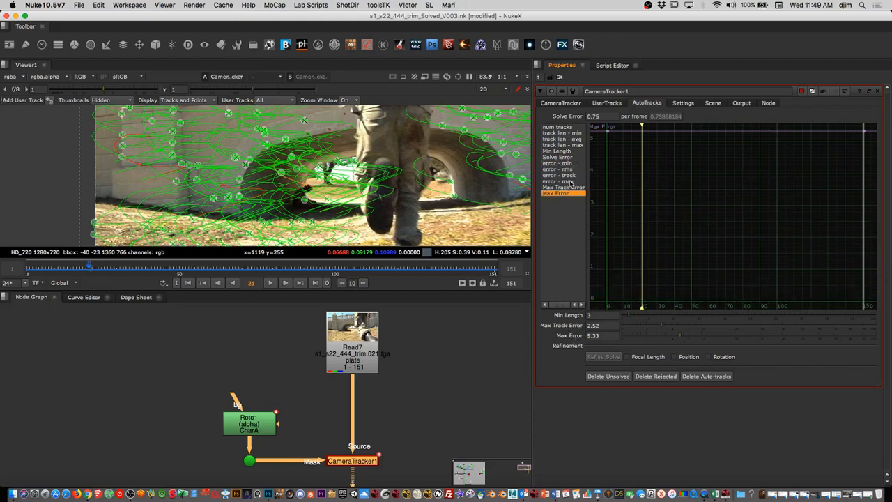
- Lower the Max Error threshold to 2.5 against the error - max curve and delete the rejected tracks
{"action": "left_click", "coordinate": [570, 181], "text": "super"}
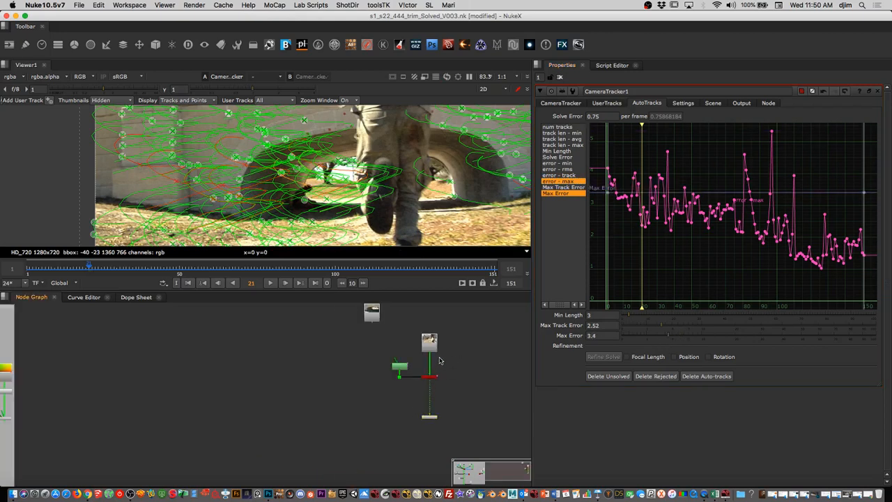
{"action": "scroll", "coordinate": [460, 371], "scroll_direction": "up", "scroll_amount": 5}
{"action": "left_click", "coordinate": [292, 405]}
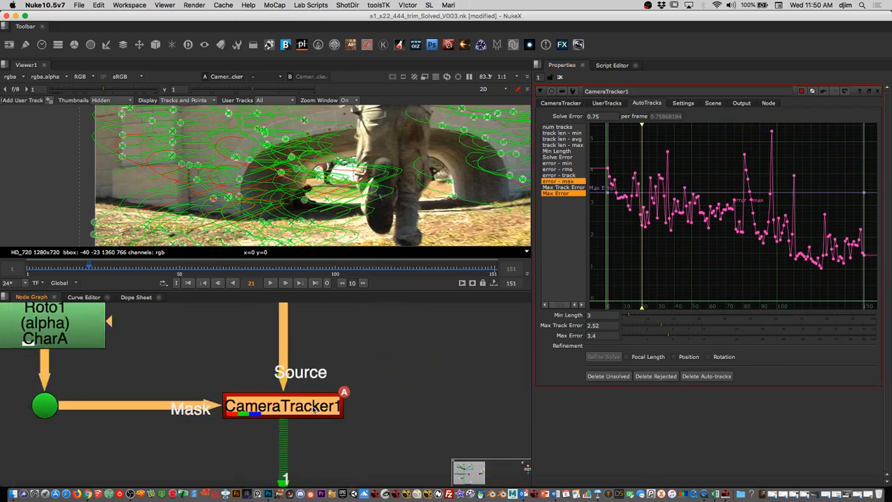
{"action": "left_click_drag", "start_coordinate": [667, 335], "coordinate": [667, 336]}
{"action": "scroll", "coordinate": [380, 193], "scroll_direction": "down", "scroll_amount": 5}
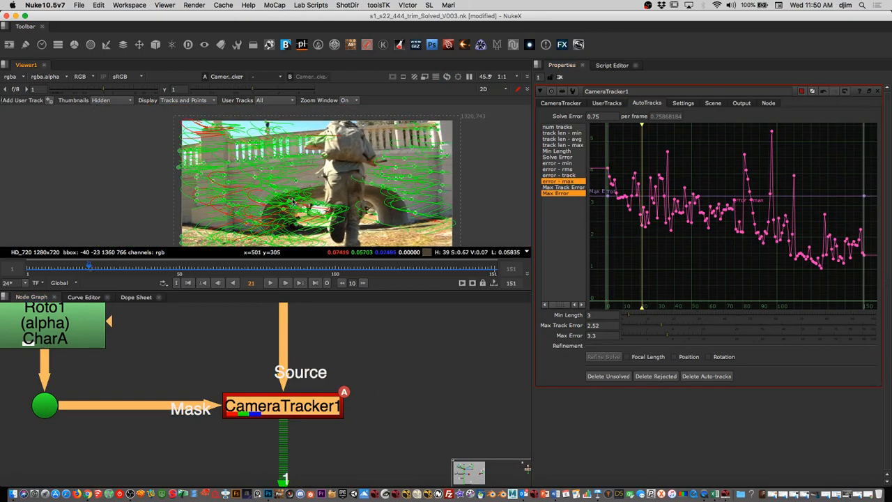
{"action": "left_click_drag", "start_coordinate": [667, 337], "coordinate": [661, 337]}
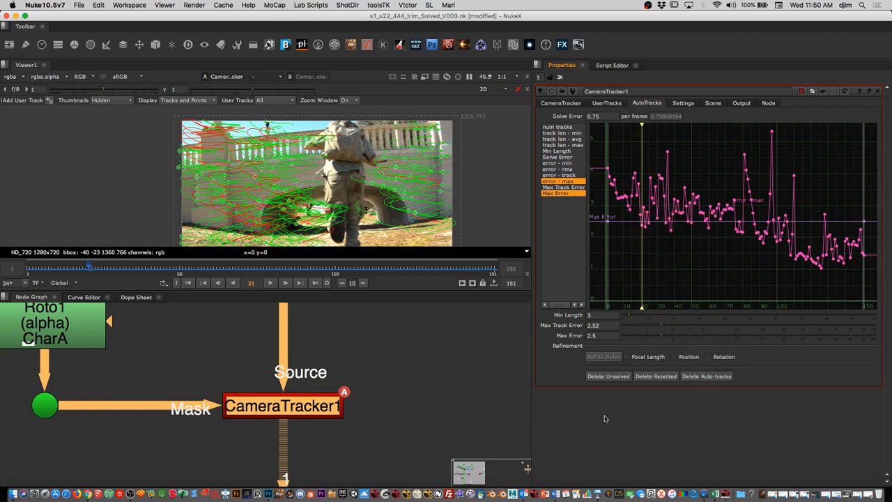
{"action": "left_click", "coordinate": [654, 377]}
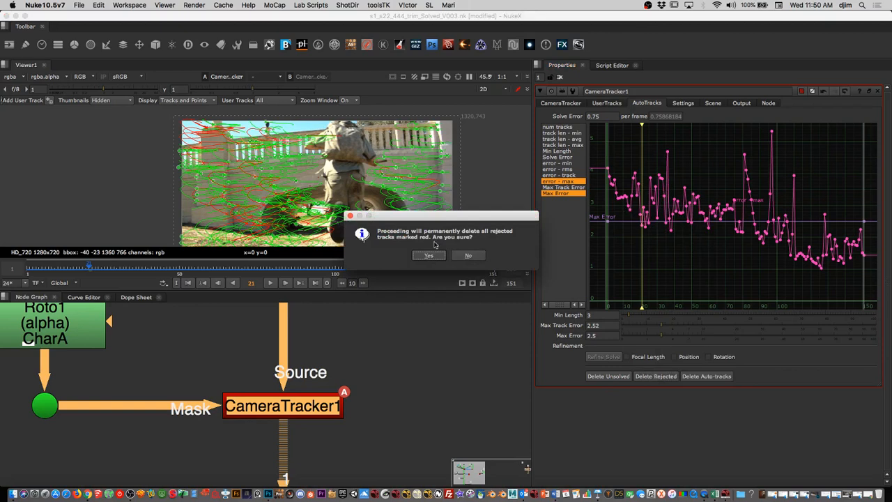
{"action": "left_click", "coordinate": [432, 255]}
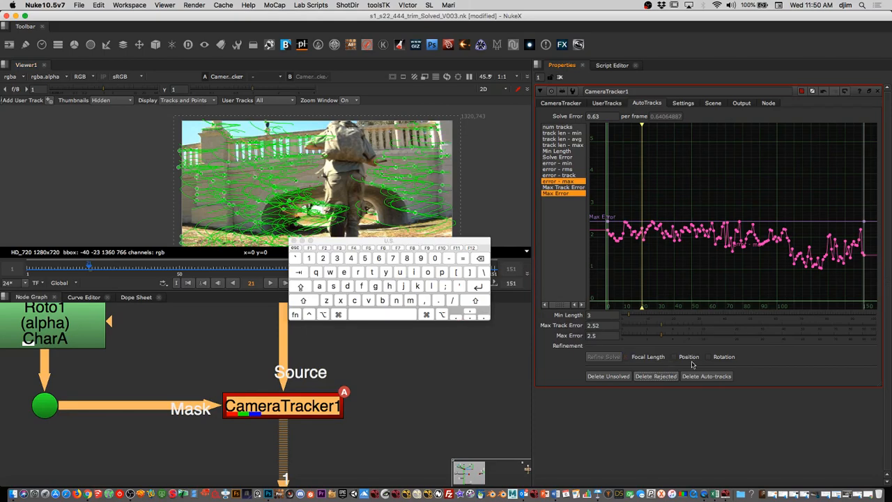
{"action": "left_click", "coordinate": [293, 241]}
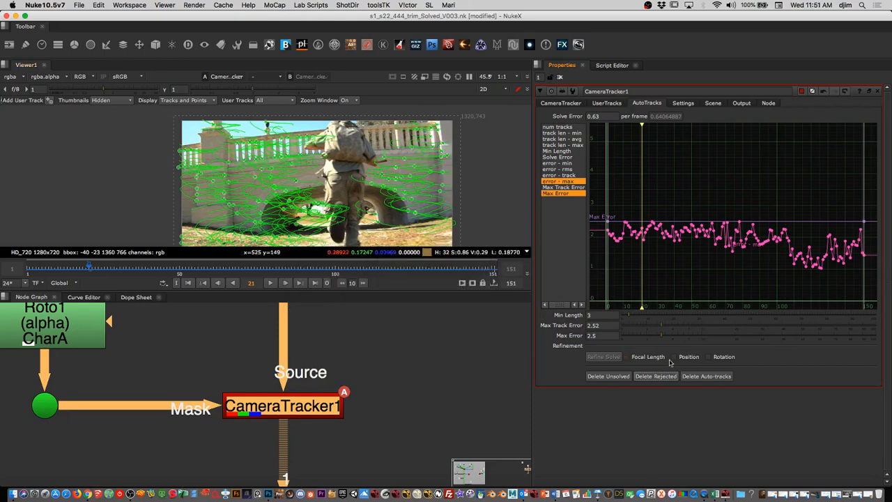
- Refine the solve with Focal Length, Position and Rotation enabled, and delete the tracks it rejects
{"action": "left_click", "coordinate": [648, 358]}
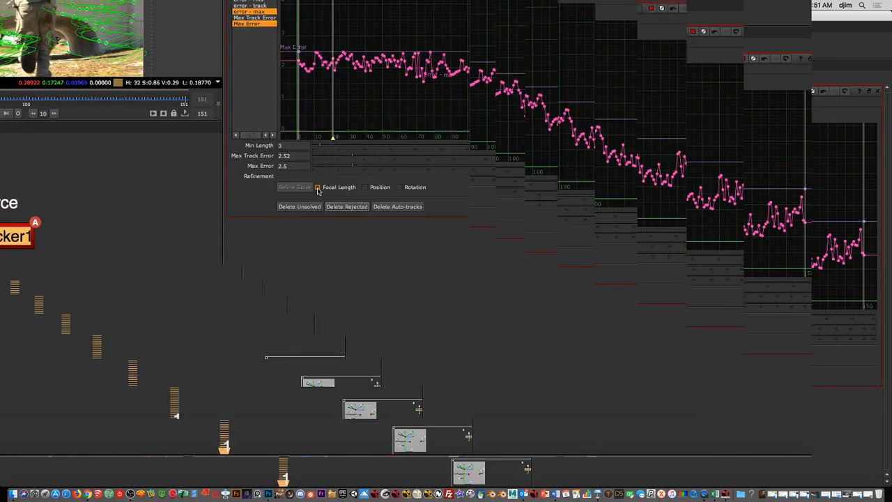
{"action": "left_click", "coordinate": [358, 209]}
{"action": "left_click", "coordinate": [364, 188]}
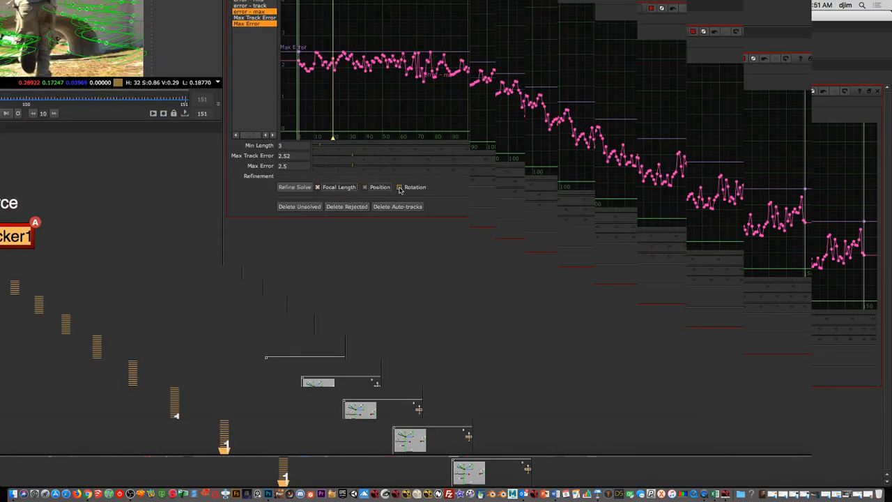
{"action": "left_click", "coordinate": [379, 190]}
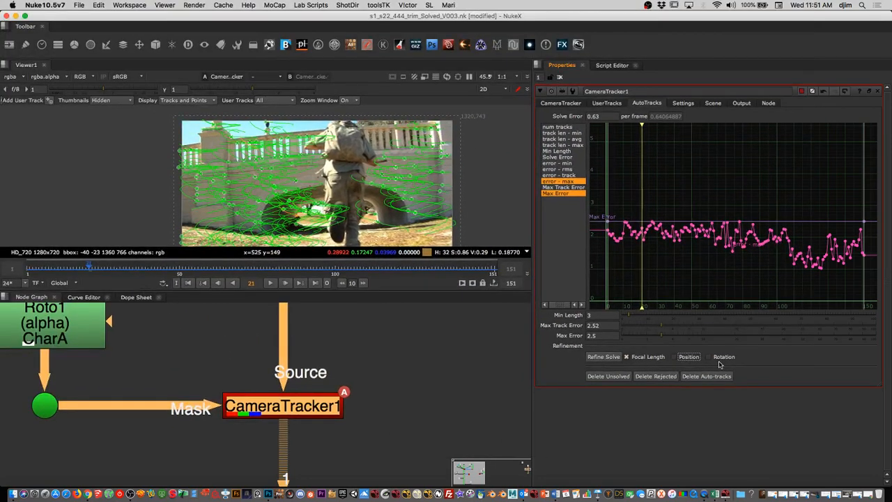
{"action": "left_click", "coordinate": [674, 357]}
{"action": "left_click", "coordinate": [709, 358]}
{"action": "left_click", "coordinate": [606, 358]}
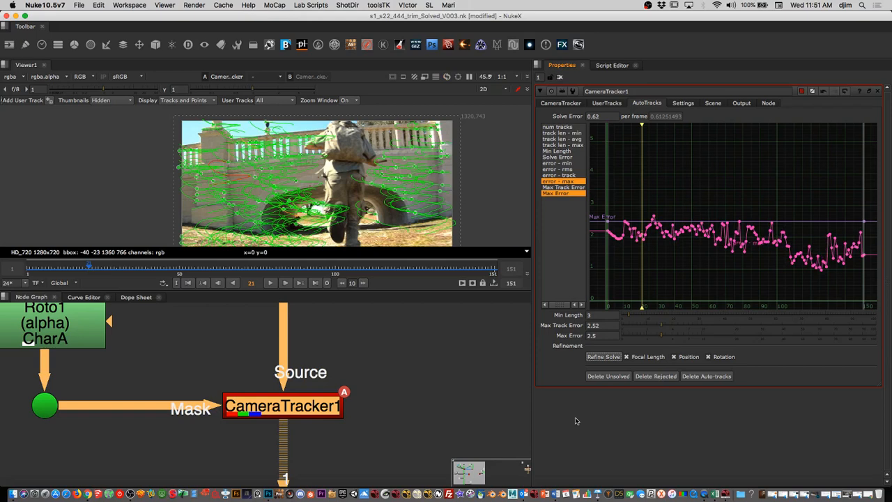
{"action": "left_click", "coordinate": [654, 377]}
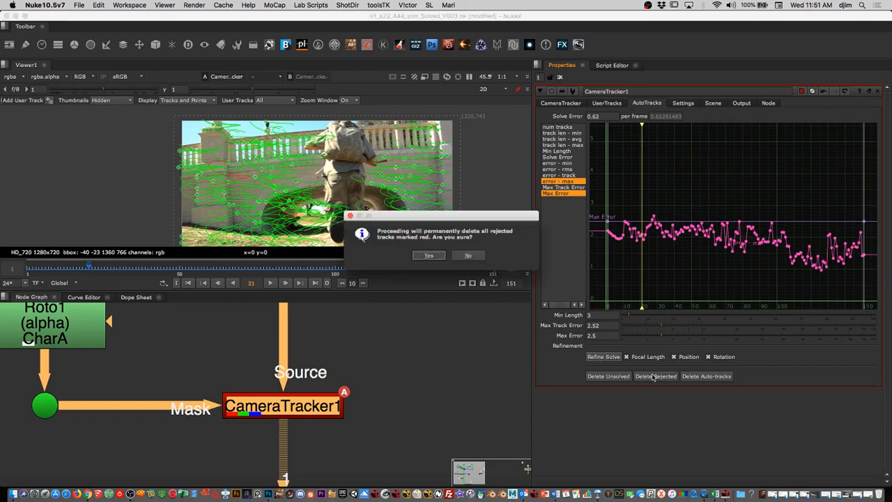
{"action": "left_click", "coordinate": [429, 255]}
- Lower the Max Track Error threshold to 1.15 against the error - track curve and delete the rejected tracks
{"action": "left_click_drag", "start_coordinate": [605, 116], "coordinate": [561, 116]}
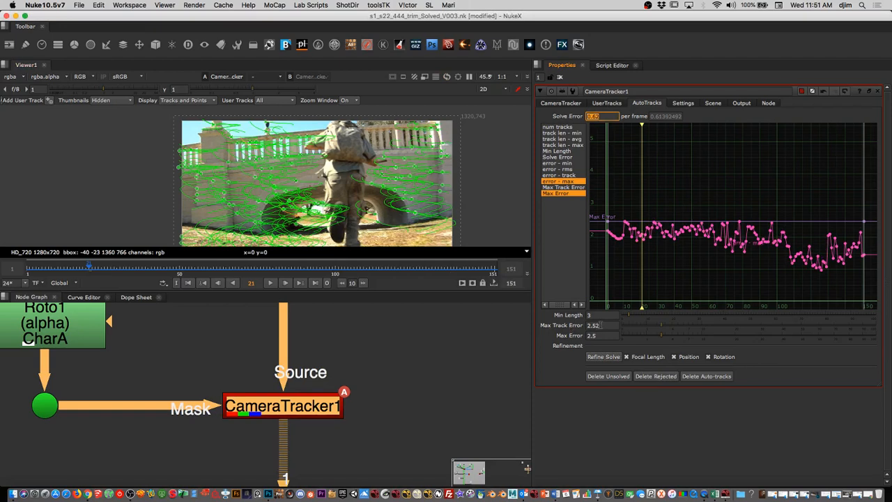
{"action": "left_click_drag", "start_coordinate": [601, 325], "coordinate": [561, 333]}
{"action": "left_click", "coordinate": [573, 187]}
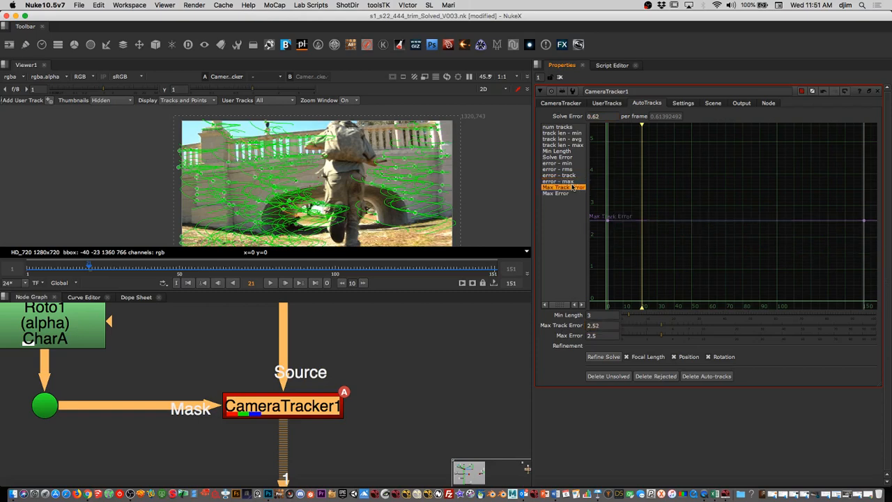
{"action": "left_click", "coordinate": [570, 176], "text": "ctrl"}
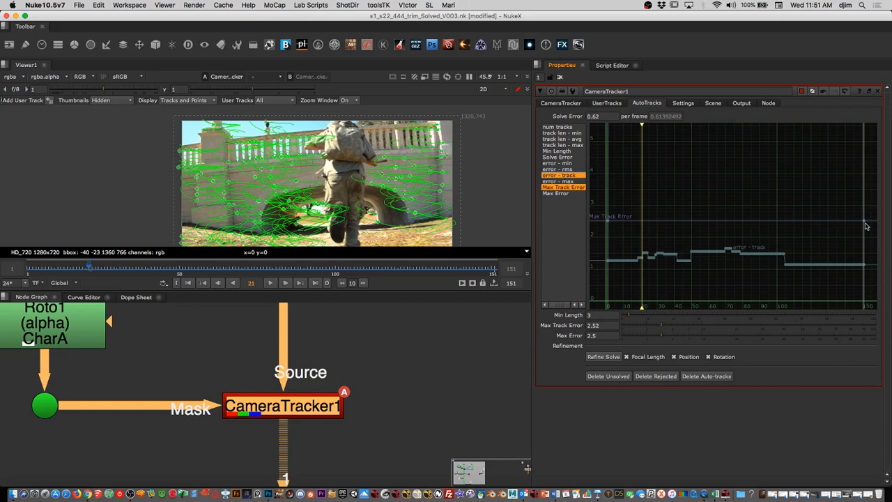
{"action": "left_click_drag", "start_coordinate": [661, 328], "coordinate": [645, 344]}
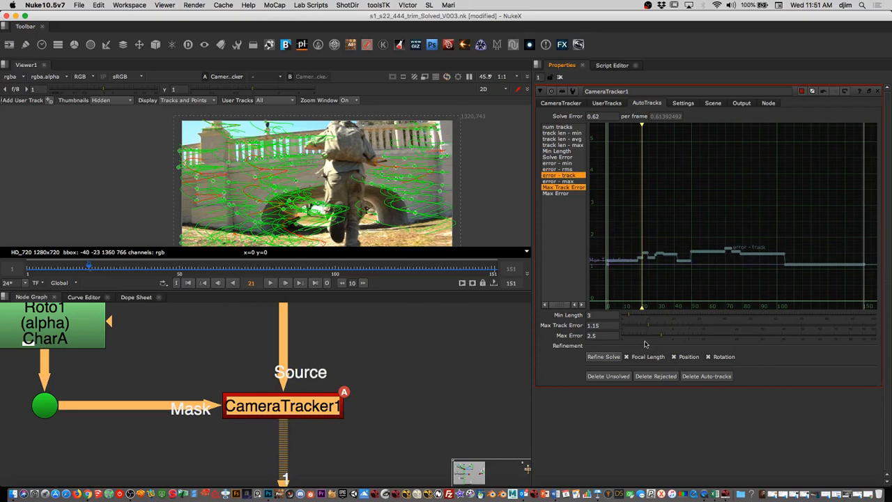
{"action": "left_click", "coordinate": [657, 376]}
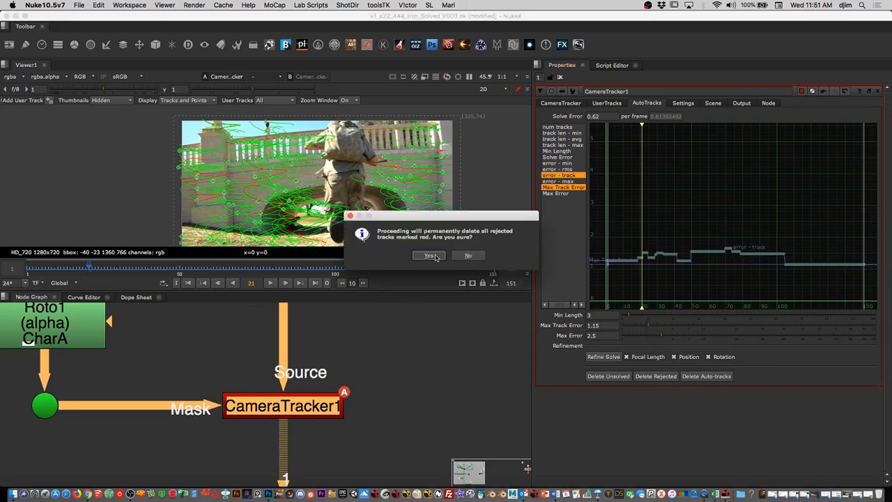
{"action": "left_click", "coordinate": [430, 256]}
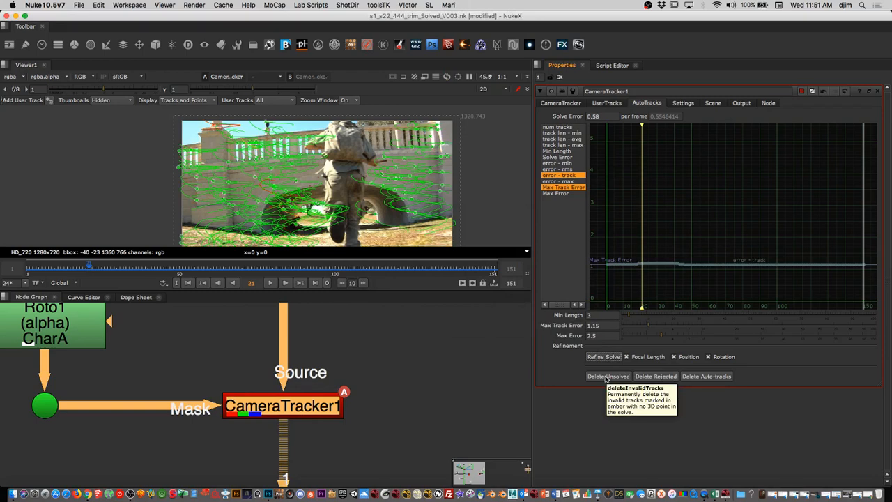
- Darken the plate with viewer gain 0.05 at frame 120 and delete the unsolved tracks without a 3D point
{"action": "left_click_drag", "start_coordinate": [127, 268], "coordinate": [404, 260]}
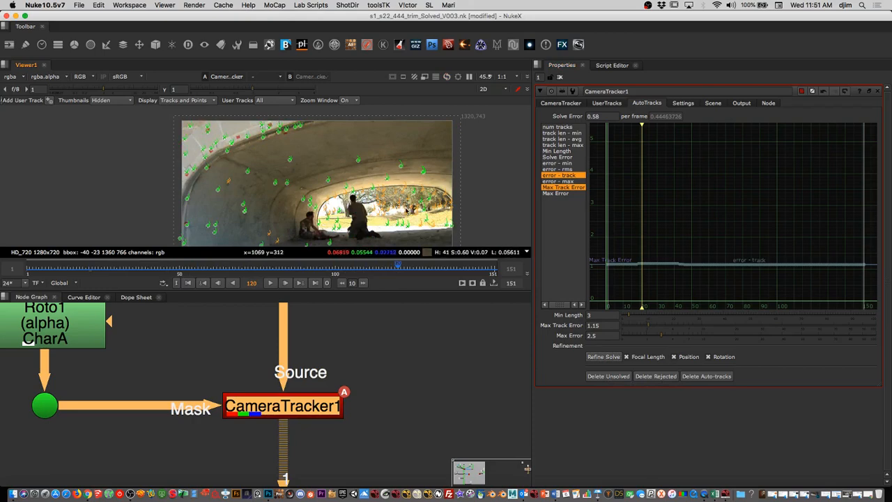
{"action": "scroll", "coordinate": [397, 210], "scroll_direction": "up", "scroll_amount": 6}
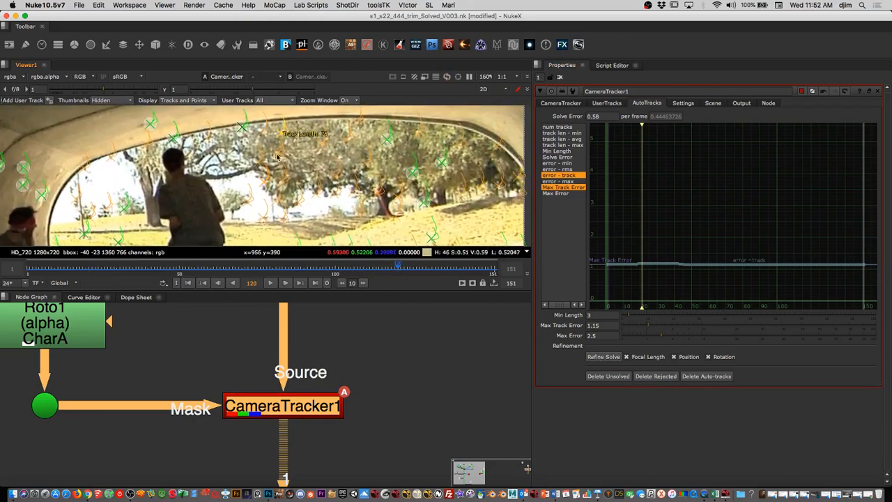
{"action": "left_click_drag", "start_coordinate": [130, 90], "coordinate": [64, 96]}
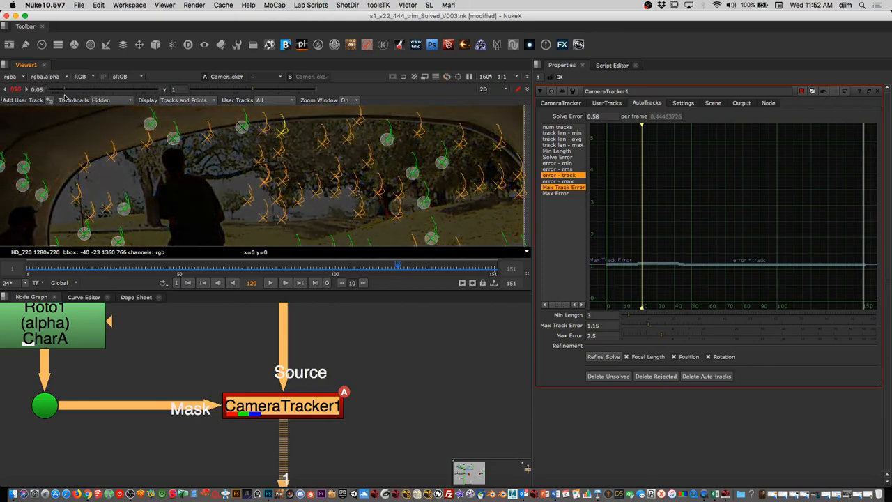
{"action": "left_click", "coordinate": [609, 377]}
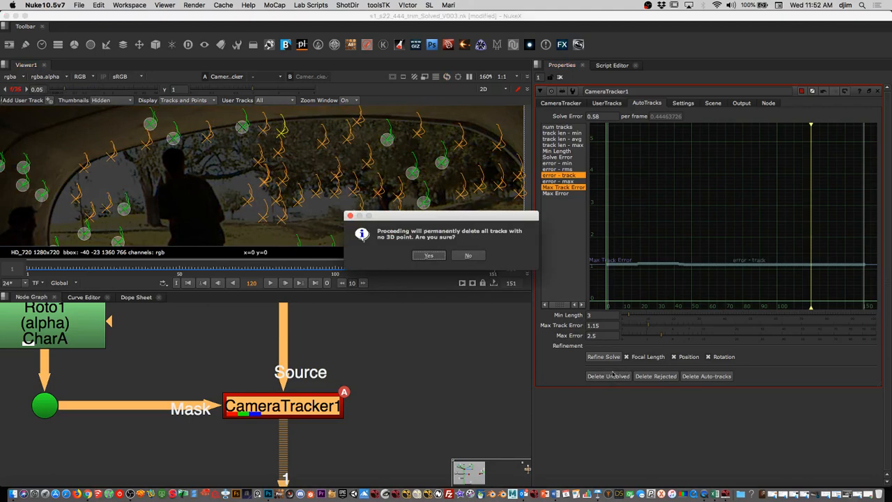
{"action": "left_click", "coordinate": [429, 255]}
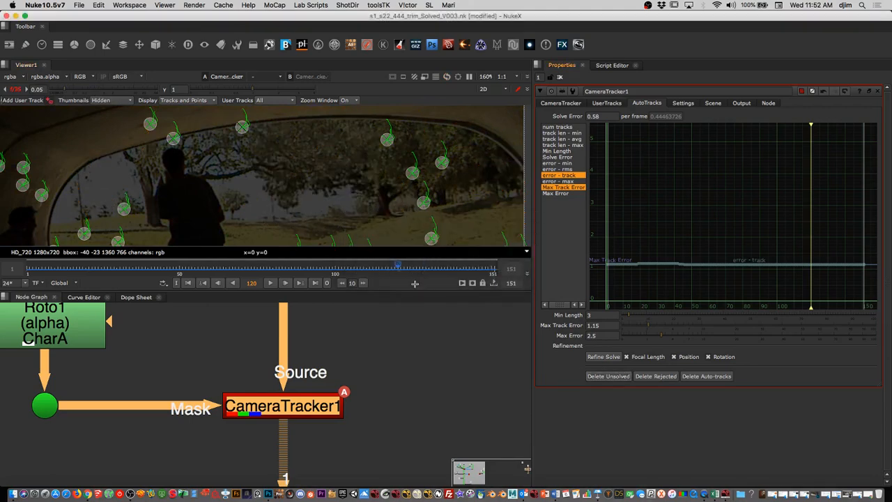
- Play the tracked shot from the first frame, delete the remaining rejected tracks and continue playback to frame 75
{"action": "scroll", "coordinate": [398, 153], "scroll_direction": "down", "scroll_amount": 8}
{"action": "scroll", "coordinate": [390, 156], "scroll_direction": "up", "scroll_amount": 3}
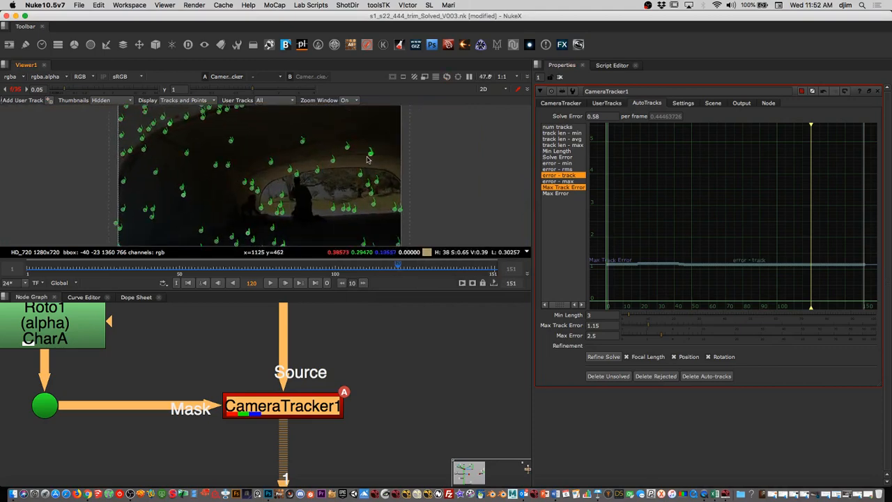
{"action": "left_click", "coordinate": [189, 283]}
{"action": "left_click", "coordinate": [270, 283]}
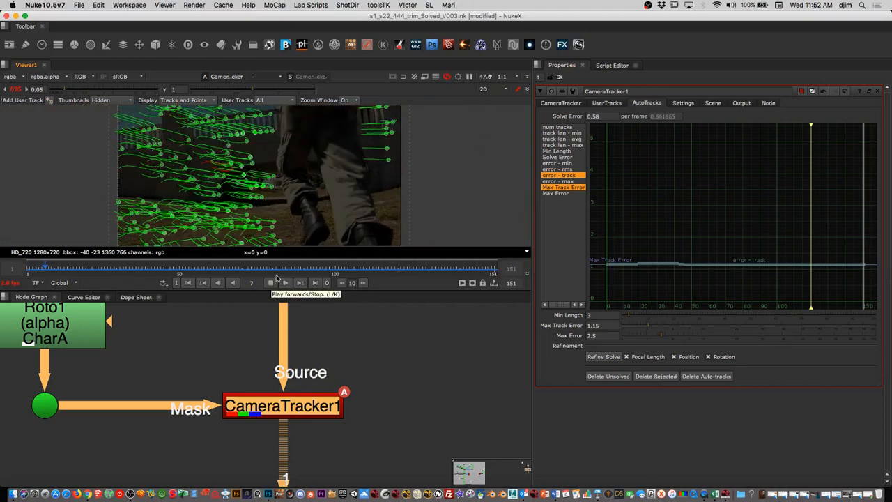
{"action": "left_click", "coordinate": [655, 375]}
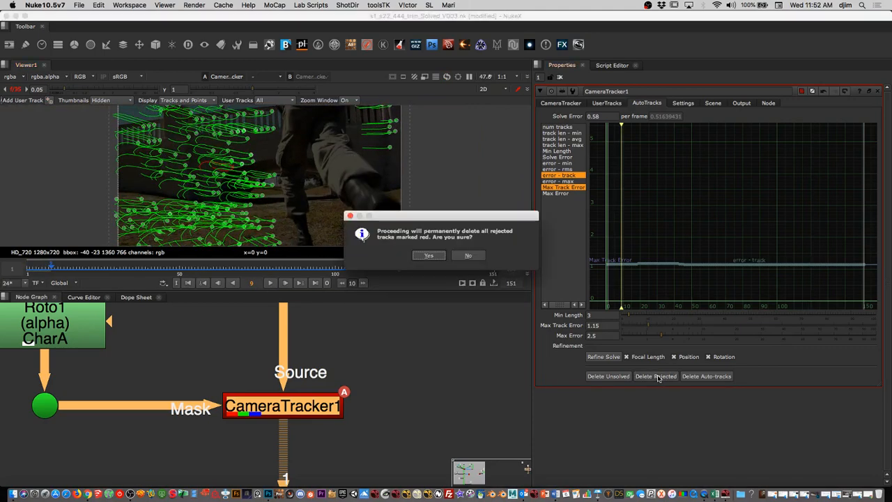
{"action": "left_click", "coordinate": [425, 259]}
{"action": "left_click", "coordinate": [270, 283]}
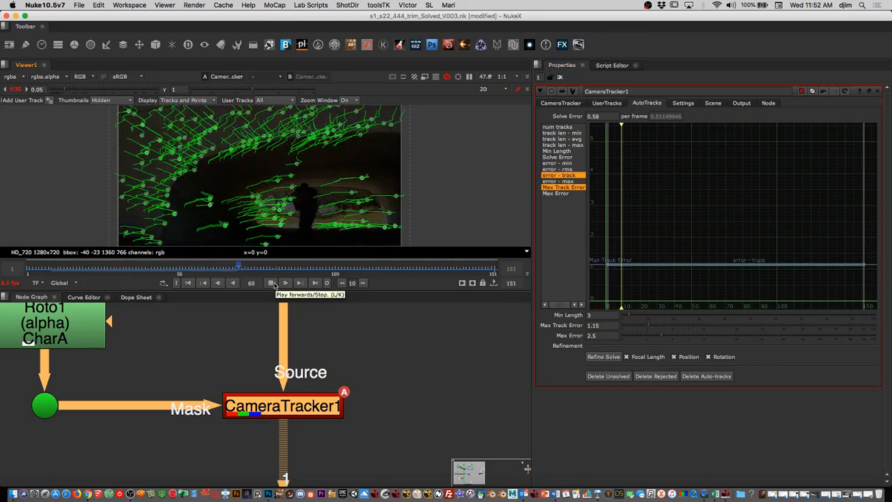
{"action": "left_click", "coordinate": [273, 283]}
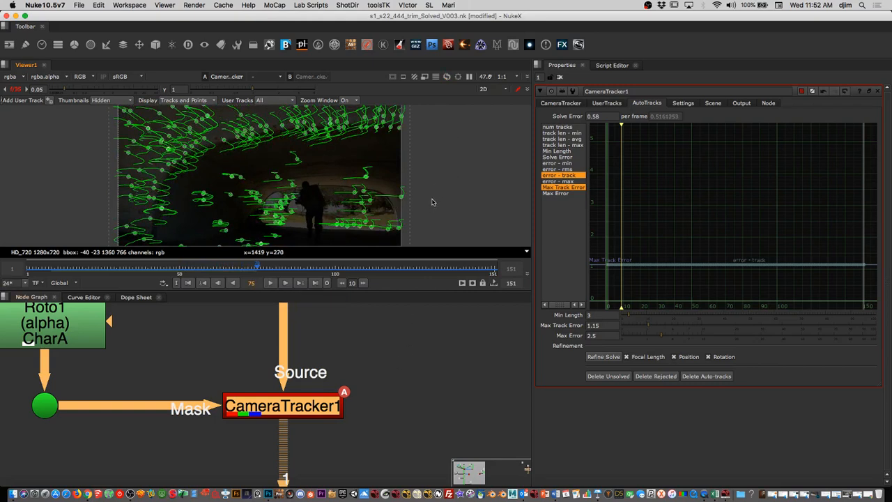
- Examine the solved point cloud in the 3D view from several angles, down to a side view at ground level
{"action": "middle_click_drag", "start_coordinate": [436, 190], "coordinate": [406, 208]}
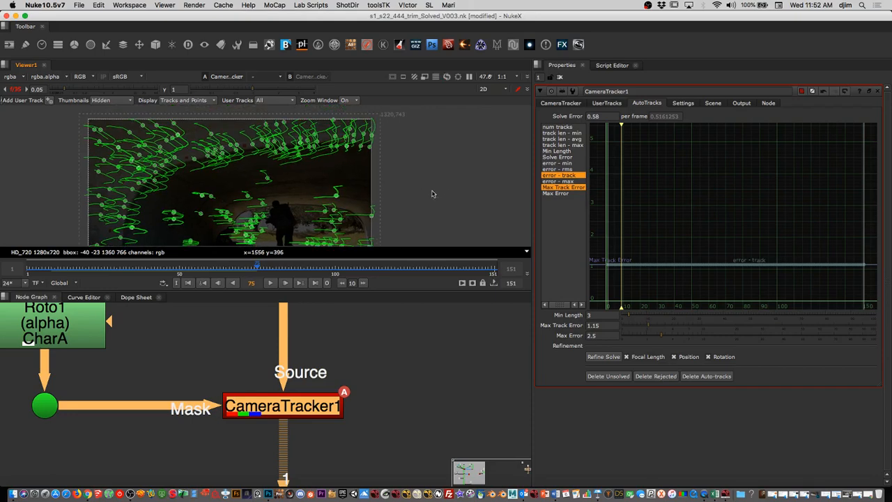
{"action": "middle_click_drag", "start_coordinate": [446, 172], "coordinate": [480, 155]}
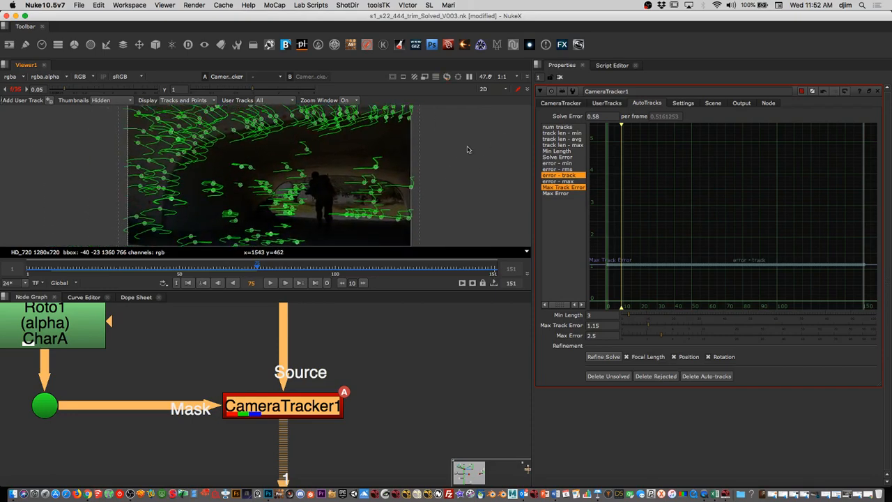
{"action": "key", "text": "Tab"}
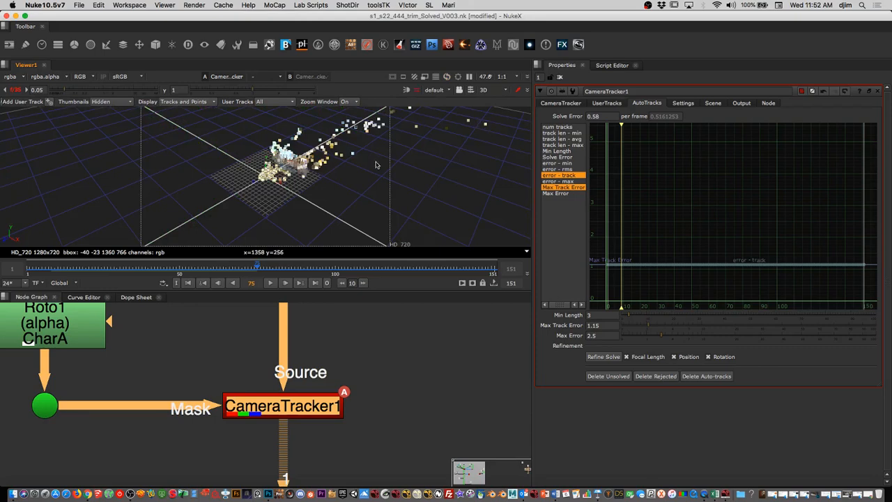
{"action": "right_click_drag", "start_coordinate": [385, 165], "coordinate": [358, 177], "text": "alt"}
{"action": "middle_click_drag", "start_coordinate": [358, 177], "coordinate": [329, 202]}
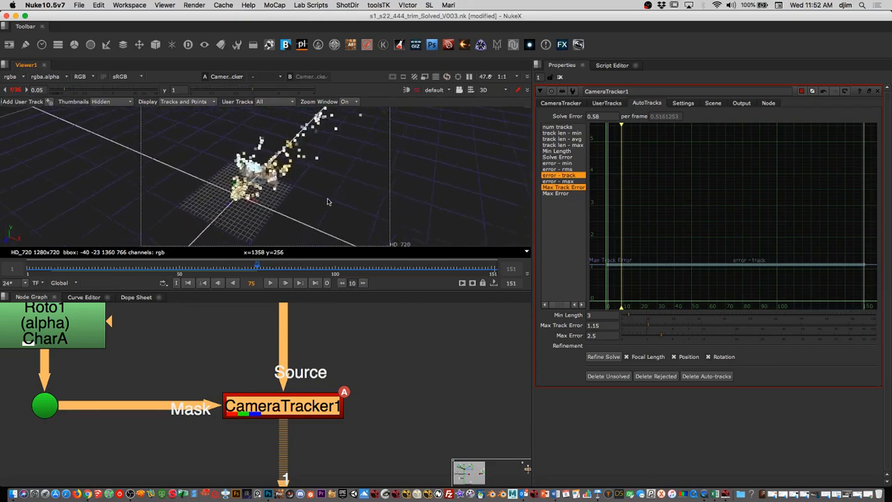
{"action": "right_click_drag", "start_coordinate": [328, 201], "coordinate": [284, 155], "text": "alt"}
{"action": "middle_click_drag", "start_coordinate": [284, 154], "coordinate": [275, 193]}
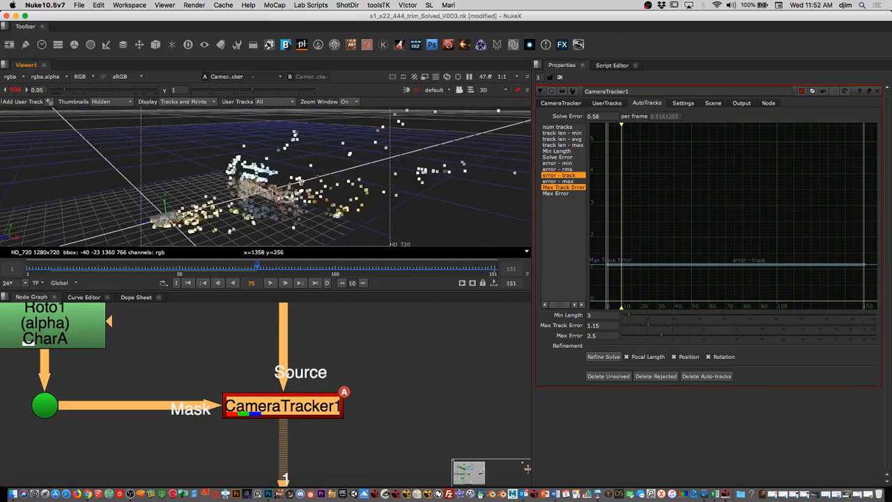
{"action": "right_click_drag", "start_coordinate": [274, 193], "coordinate": [290, 162], "text": "alt"}
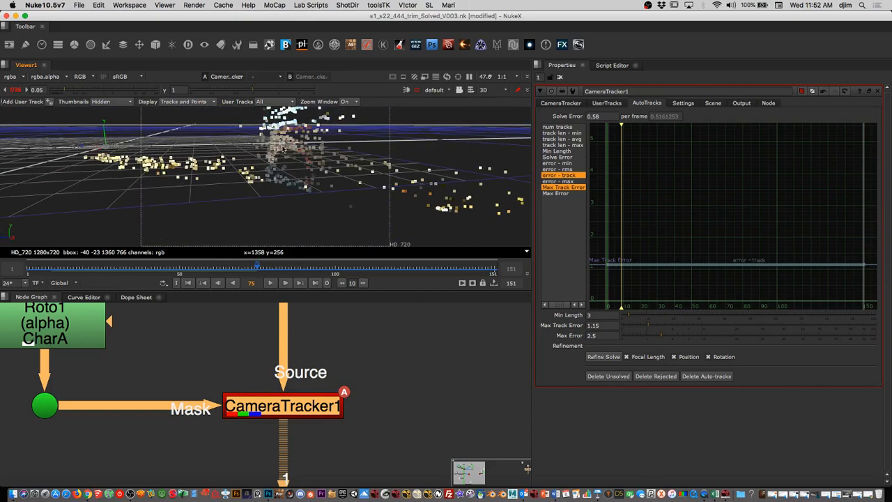
{"action": "right_click_drag", "start_coordinate": [282, 149], "coordinate": [359, 141], "text": "alt"}
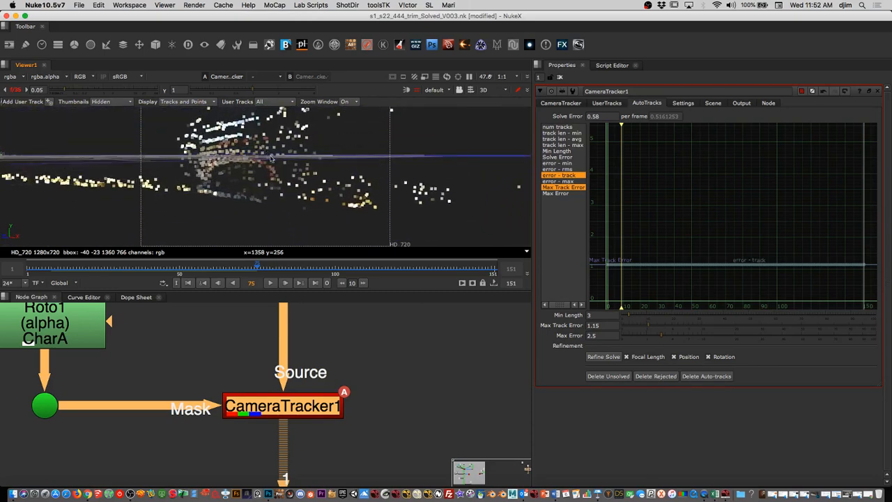
- Export the CameraTracker1 solve as a Scene+ node setup with linked output
{"action": "right_click_drag", "start_coordinate": [272, 159], "coordinate": [195, 164], "text": "alt"}
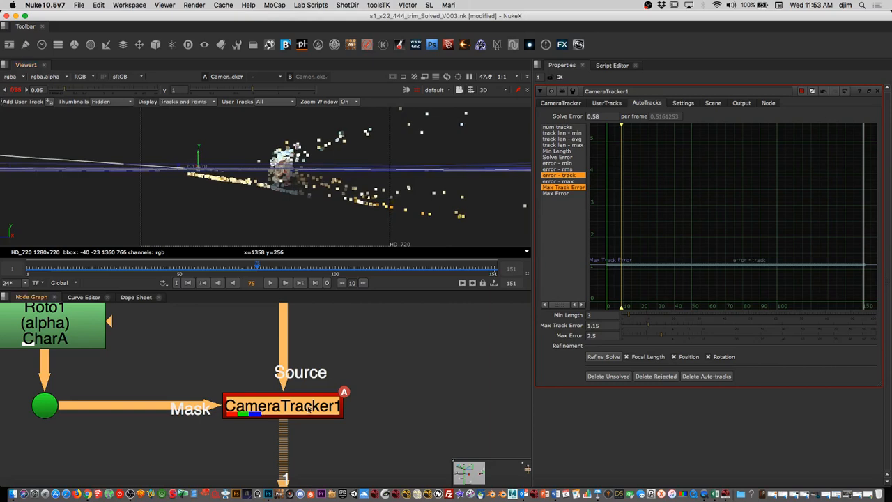
{"action": "left_click", "coordinate": [560, 103]}
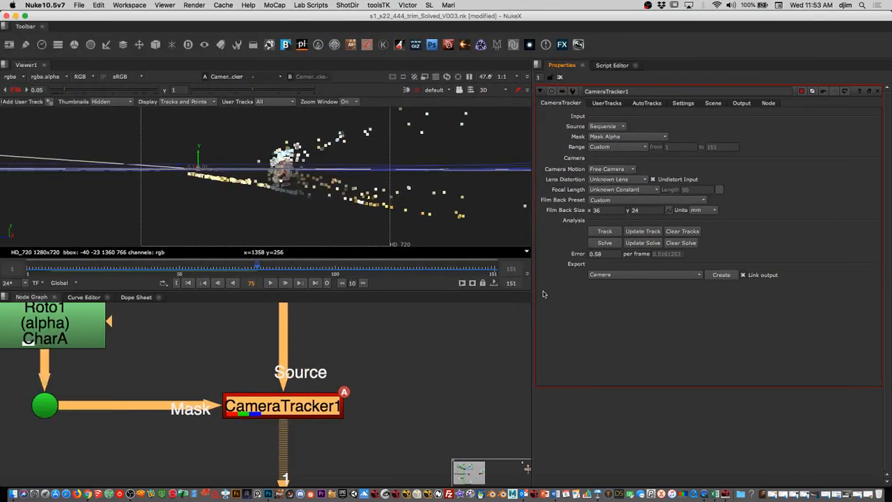
{"action": "left_click", "coordinate": [698, 274]}
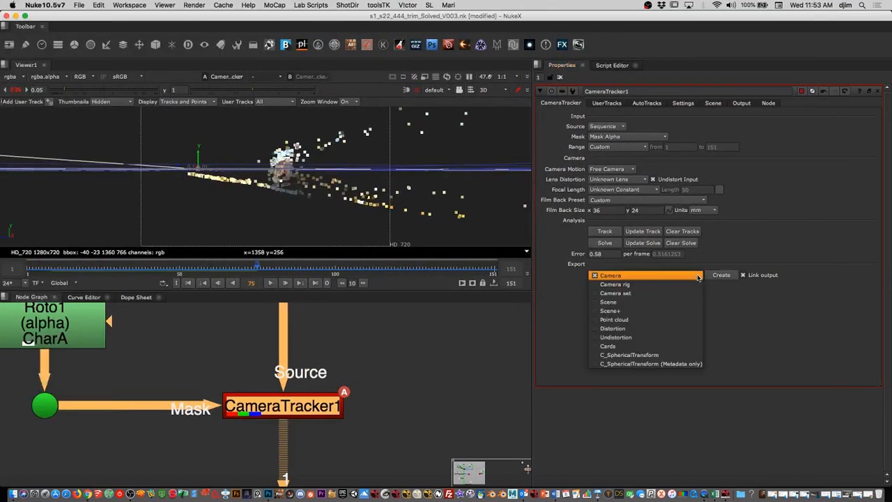
{"action": "left_click", "coordinate": [653, 285]}
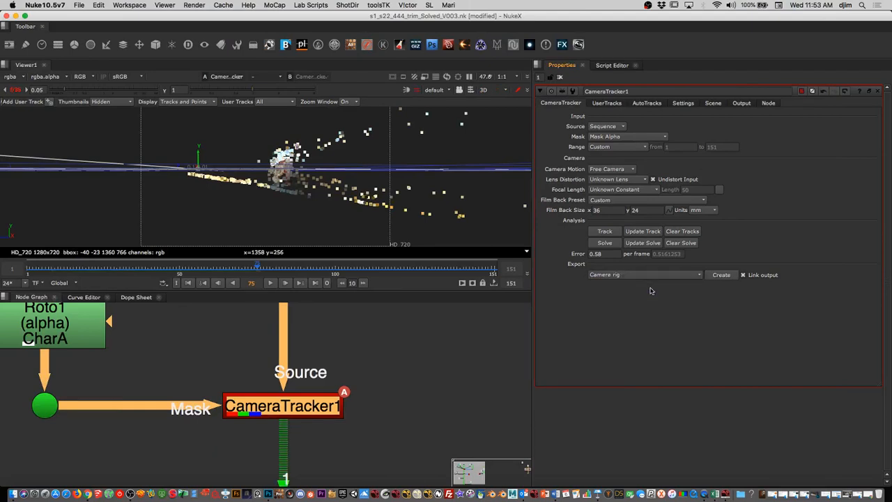
{"action": "left_click", "coordinate": [652, 274]}
{"action": "left_click", "coordinate": [625, 307]}
{"action": "mouse_move", "coordinate": [634, 274]}
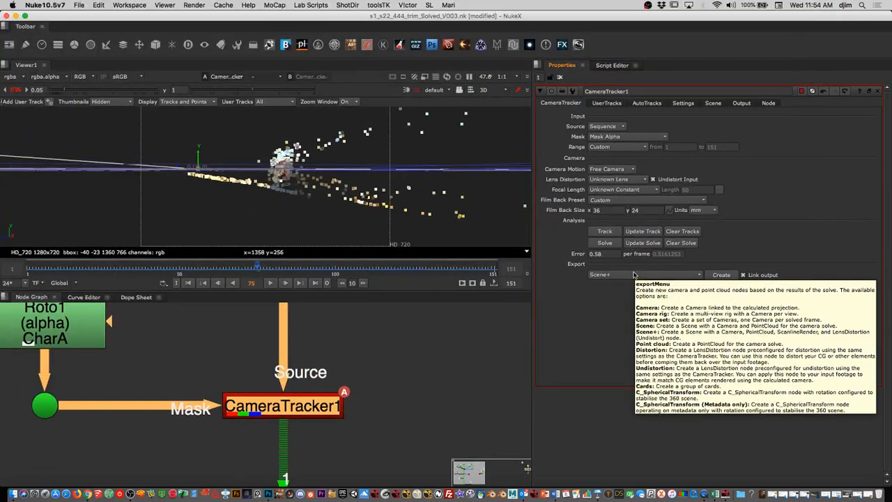
{"action": "left_click", "coordinate": [634, 275]}
{"action": "left_click", "coordinate": [627, 274]}
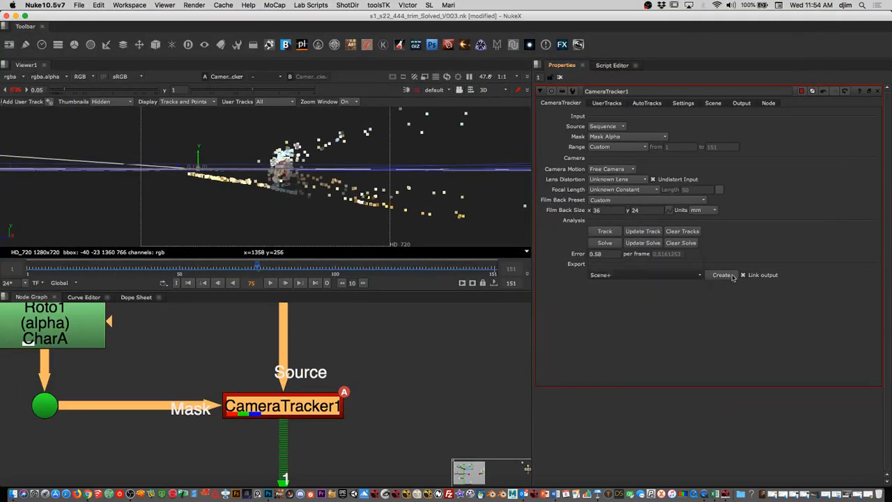
{"action": "left_click", "coordinate": [723, 277]}
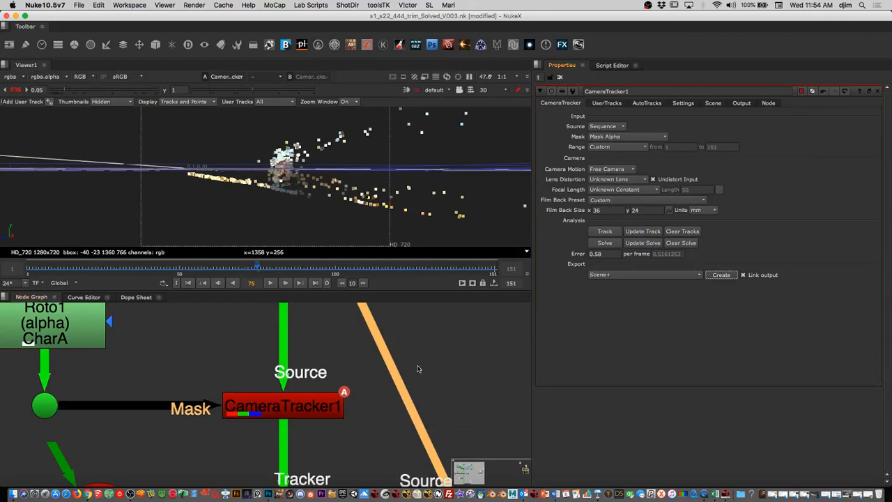
- Select the exported scene nodes and move them further down below CameraTracker1 in the node graph
{"action": "scroll", "coordinate": [418, 397], "scroll_direction": "down", "scroll_amount": 10}
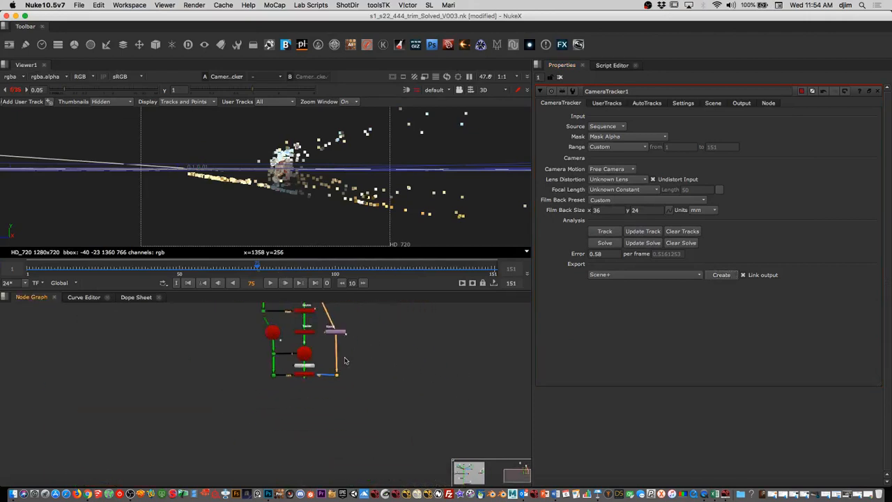
{"action": "left_click_drag", "start_coordinate": [397, 411], "coordinate": [276, 327]}
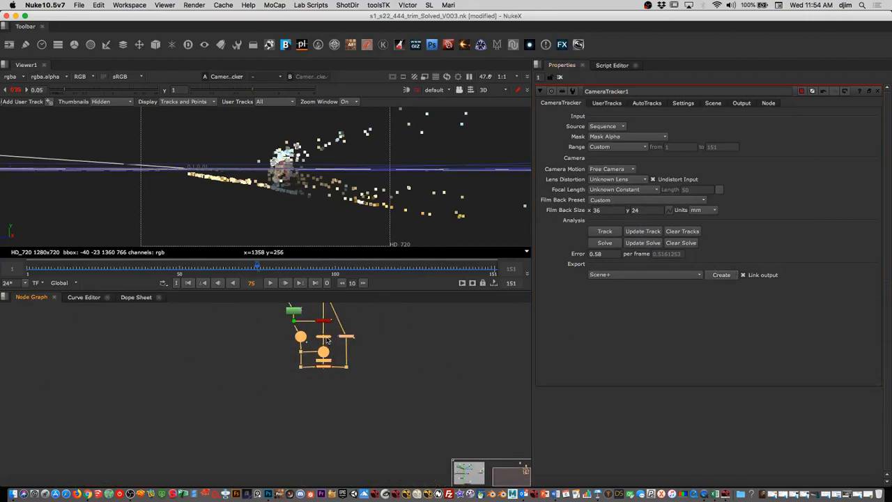
{"action": "left_click_drag", "start_coordinate": [328, 341], "coordinate": [328, 378]}
- Examine the Syntheyes TRK node group in the node graph and compare it with the exported Scene+ nodes
{"action": "scroll", "coordinate": [390, 347], "scroll_direction": "up", "scroll_amount": 3}
{"action": "middle_click_drag", "start_coordinate": [396, 348], "coordinate": [452, 301]}
{"action": "scroll", "coordinate": [366, 374], "scroll_direction": "up", "scroll_amount": 6}
{"action": "middle_click", "coordinate": [411, 358]}
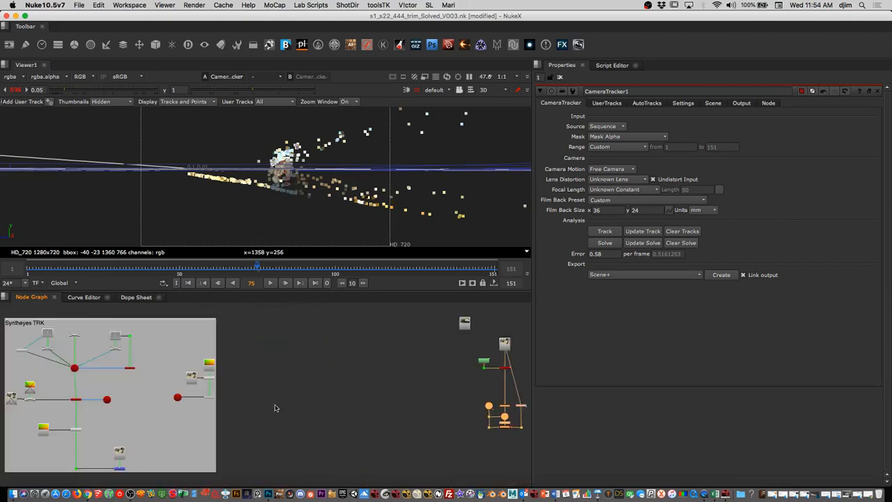
{"action": "mouse_move", "coordinate": [469, 383]}
{"action": "middle_mouse_down"}
{"action": "mouse_move", "coordinate": [420, 354]}
{"action": "mouse_move", "coordinate": [267, 354]}
{"action": "mouse_move", "coordinate": [475, 374]}
{"action": "middle_mouse_up"}
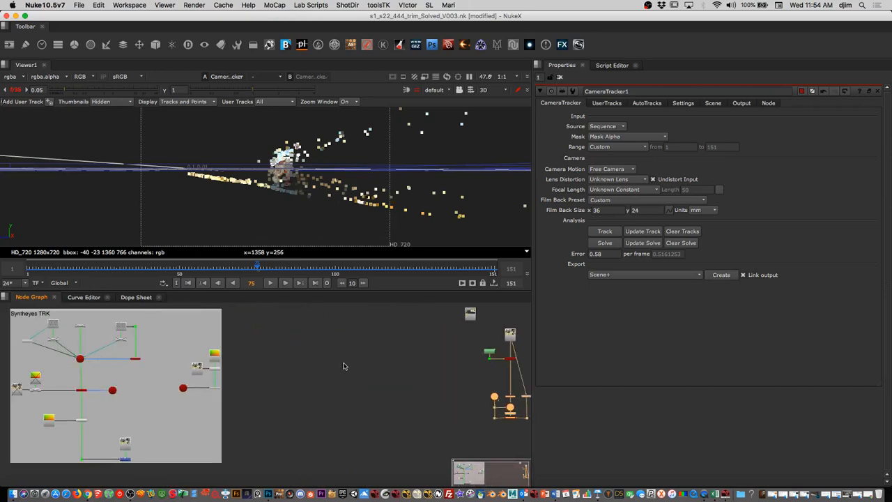
{"action": "left_click_drag", "start_coordinate": [53, 365], "coordinate": [37, 433]}
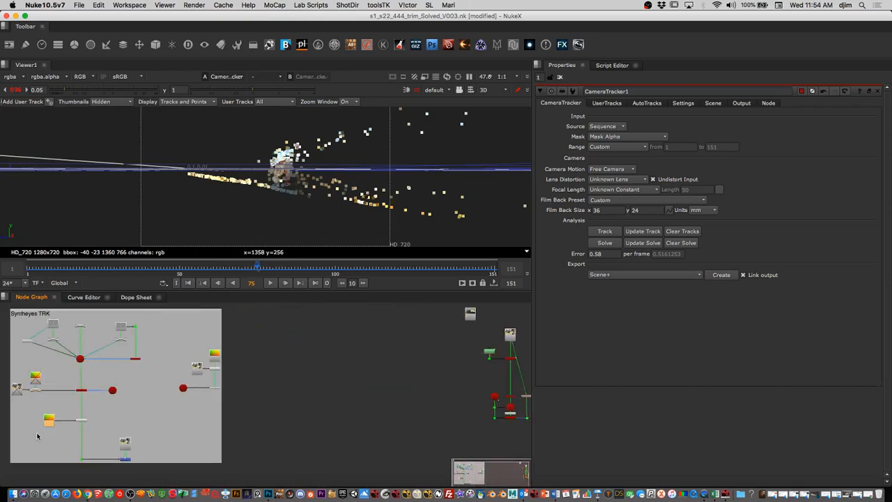
{"action": "left_click_drag", "start_coordinate": [230, 346], "coordinate": [214, 368]}
{"action": "middle_click_drag", "start_coordinate": [376, 376], "coordinate": [64, 361]}
{"action": "scroll", "coordinate": [206, 371], "scroll_direction": "up", "scroll_amount": 5}
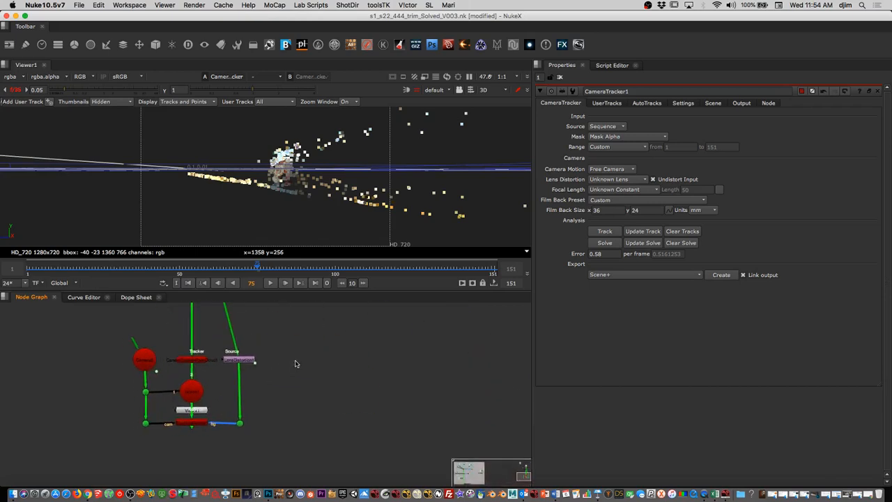
{"action": "scroll", "coordinate": [346, 361], "scroll_direction": "up", "scroll_amount": 2}
{"action": "middle_click_drag", "start_coordinate": [288, 378], "coordinate": [351, 380]}
- Open the LensDistortion1 properties, show its output in the viewer and reset the viewer gain to 1
{"action": "left_click_drag", "start_coordinate": [271, 319], "coordinate": [329, 375]}
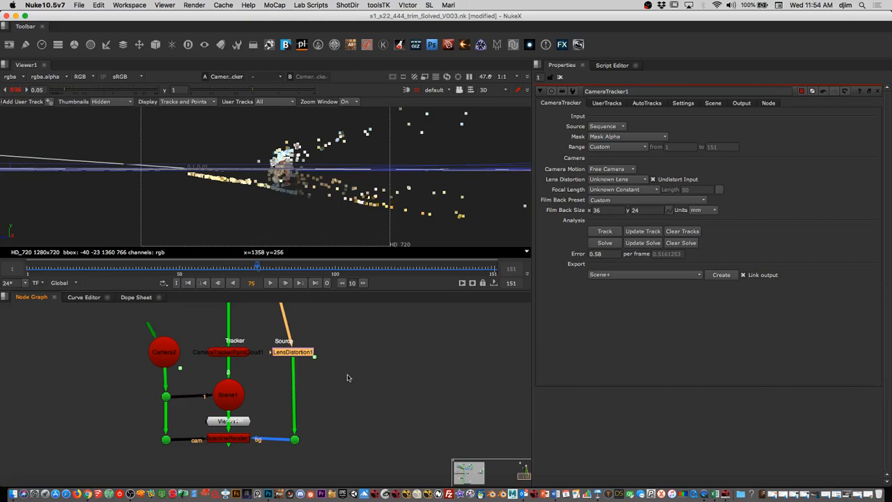
{"action": "double_click", "coordinate": [299, 352]}
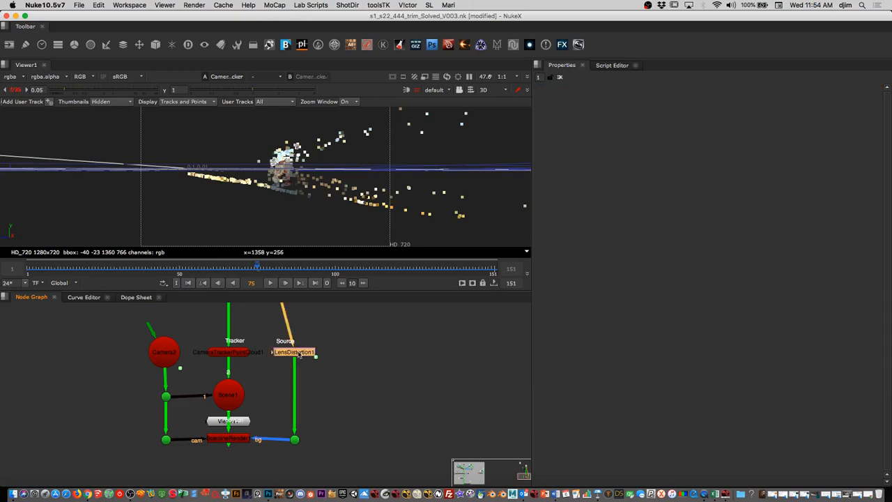
{"action": "left_click_drag", "start_coordinate": [299, 352], "coordinate": [300, 356]}
{"action": "key", "text": "1"}
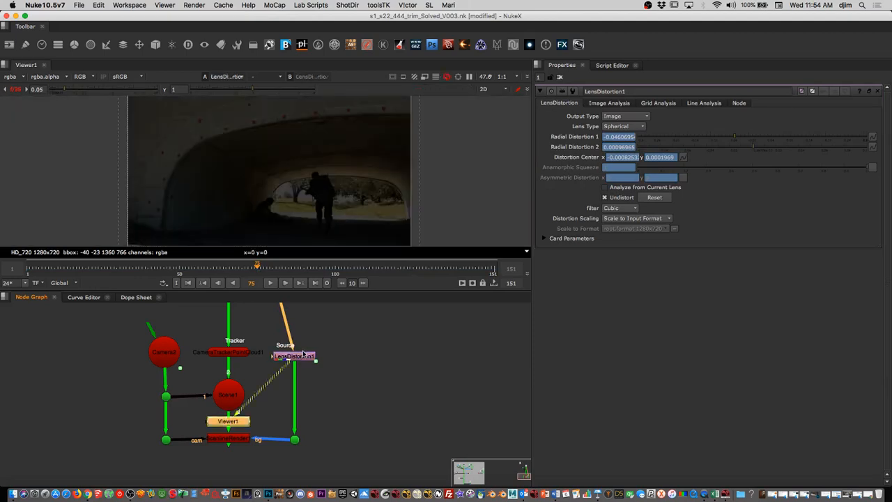
{"action": "left_click", "coordinate": [20, 92]}
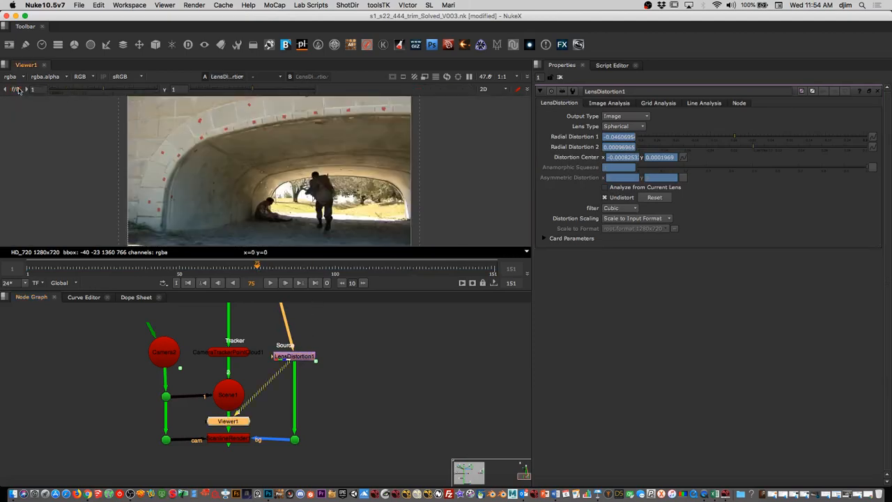
- Toggle LensDistortion1 off and on repeatedly to compare the distorted and undistorted plate
{"action": "left_click", "coordinate": [295, 357]}
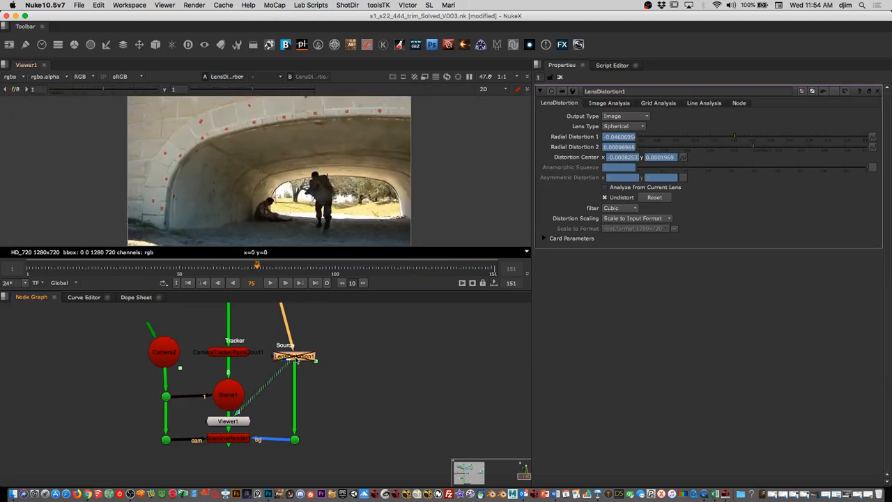
{"action": "key", "text": "d"}
{"action": "key", "text": "d"}
{"action": "key", "text": "d"}
{"action": "key", "text": "d"}
{"action": "key", "text": "d"}
{"action": "key", "text": "d"}
{"action": "key", "text": "d"}
- Label the LensDistortion1 node "UD" and set its node font to bold at size 20
{"action": "left_click", "coordinate": [739, 103]}
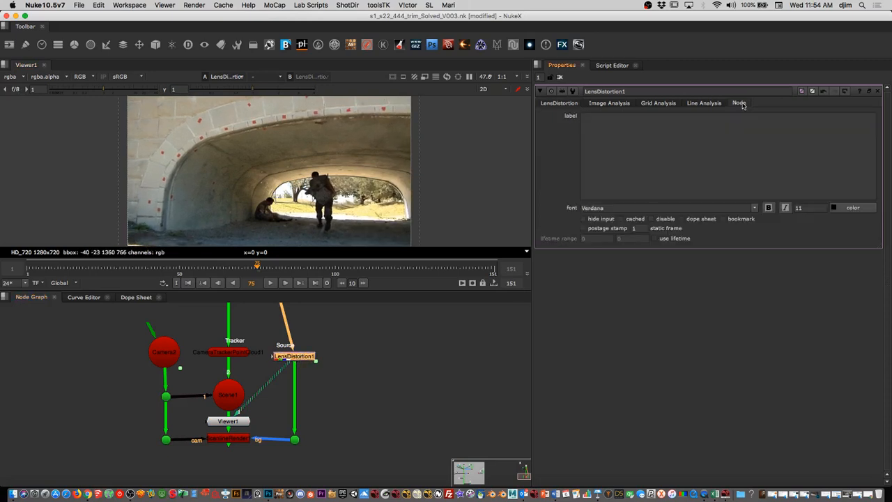
{"action": "left_click", "coordinate": [616, 127]}
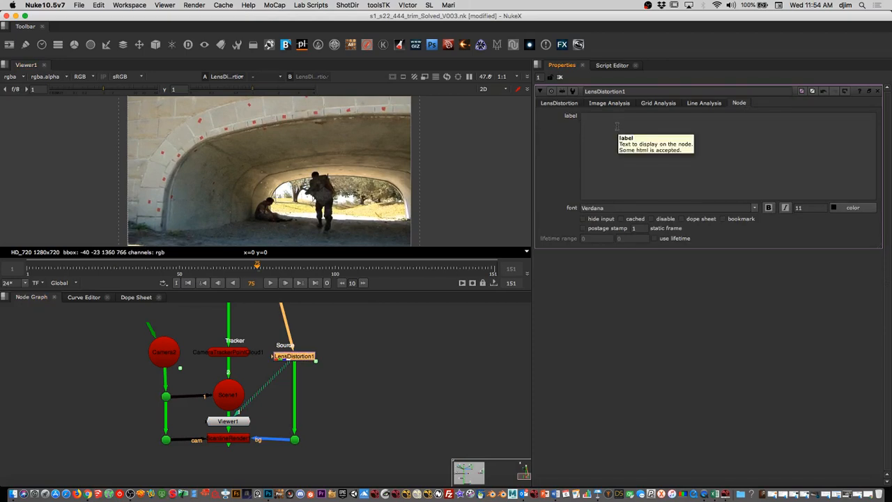
{"action": "type", "text": "UD"}
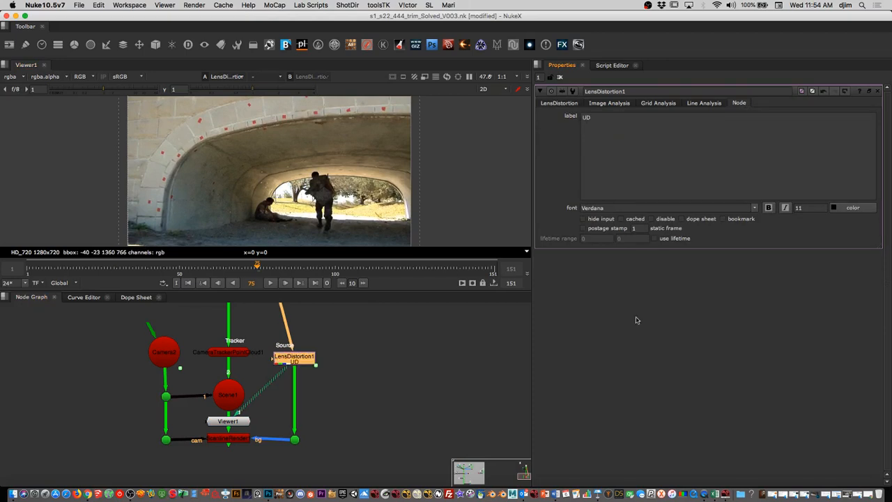
{"action": "left_click", "coordinate": [801, 208]}
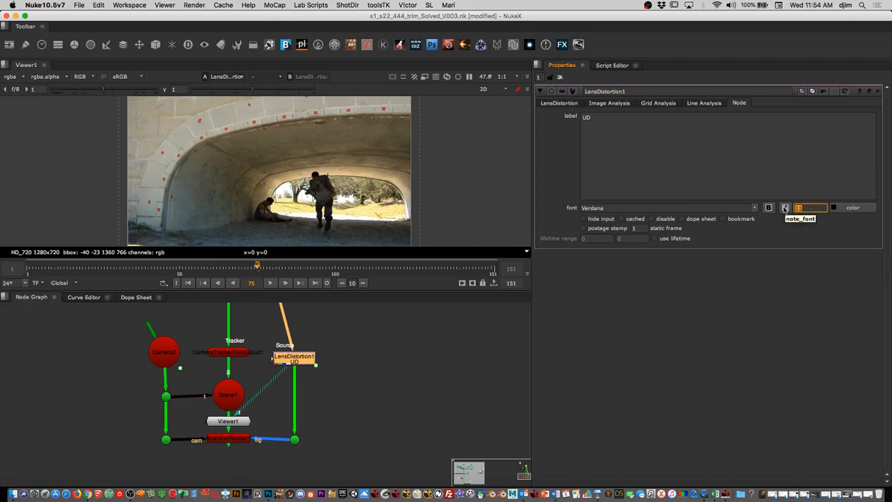
{"action": "type", "text": "50"}
{"action": "key", "text": "Return"}
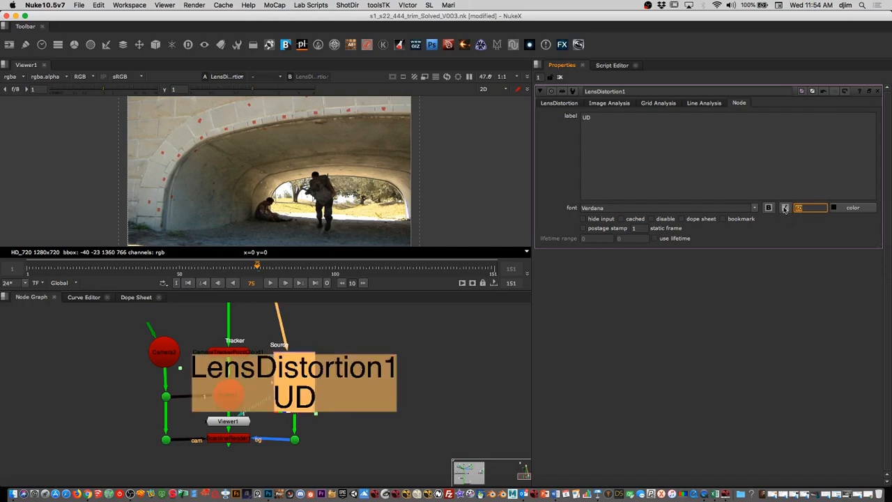
{"action": "type", "text": "20"}
{"action": "key", "text": "Return"}
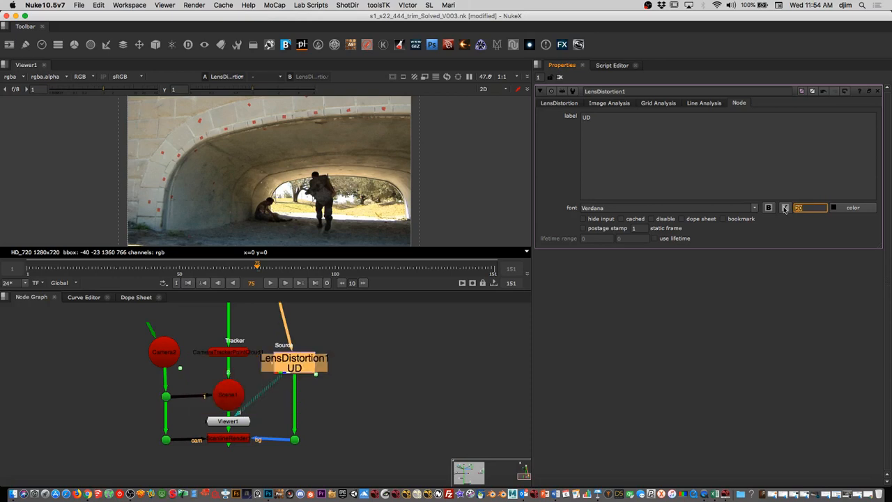
{"action": "left_click", "coordinate": [768, 208]}
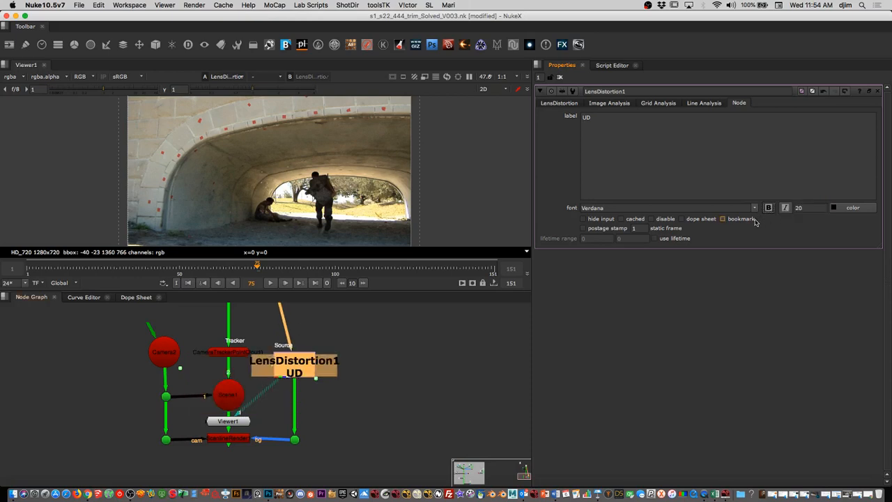
{"action": "left_click", "coordinate": [341, 377]}
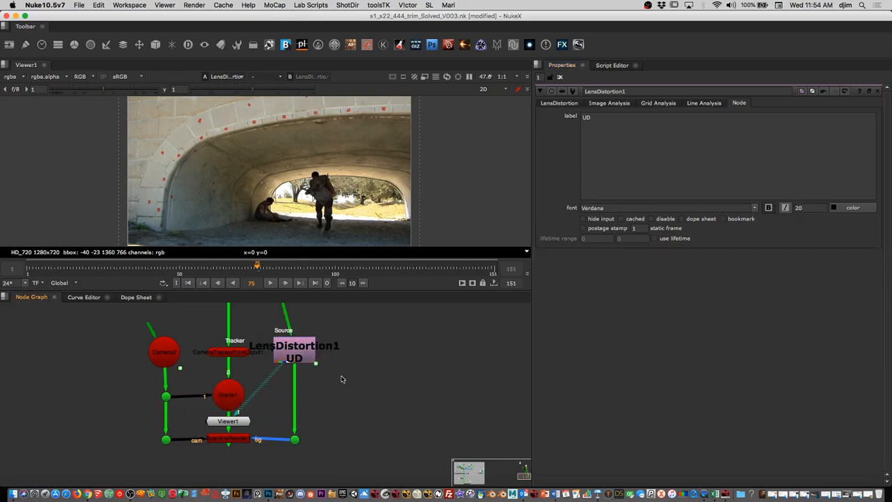
- Connect Viewer1 to the ScanlineRender node's output and place the viewer node directly below it
{"action": "left_click", "coordinate": [237, 422]}
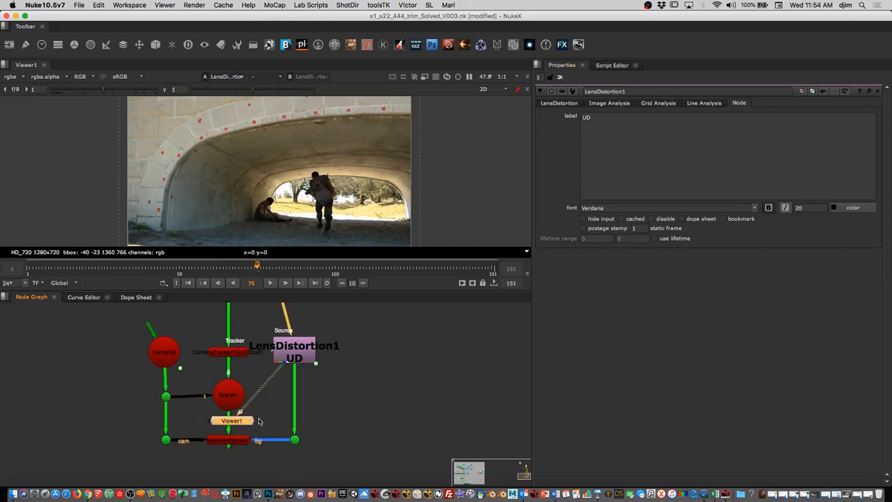
{"action": "left_click_drag", "start_coordinate": [259, 420], "coordinate": [396, 457]}
{"action": "left_click_drag", "start_coordinate": [313, 373], "coordinate": [236, 453]}
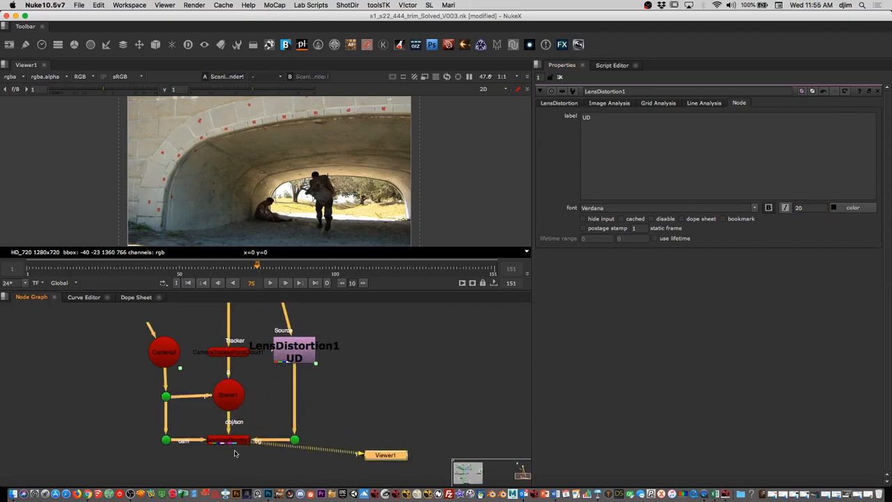
{"action": "left_click_drag", "start_coordinate": [388, 455], "coordinate": [228, 475]}
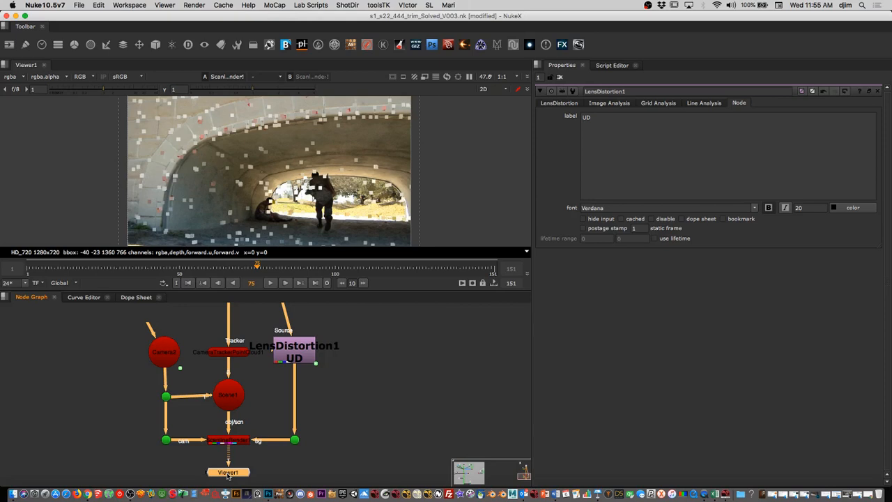
- Toggle CameraTrackerPointCloud1 off and on, and play the rendered points over the plate from the first frame, stopping at frame 11
{"action": "left_click_drag", "start_coordinate": [235, 351], "coordinate": [237, 338]}
{"action": "key", "text": "d"}
{"action": "key", "text": "d"}
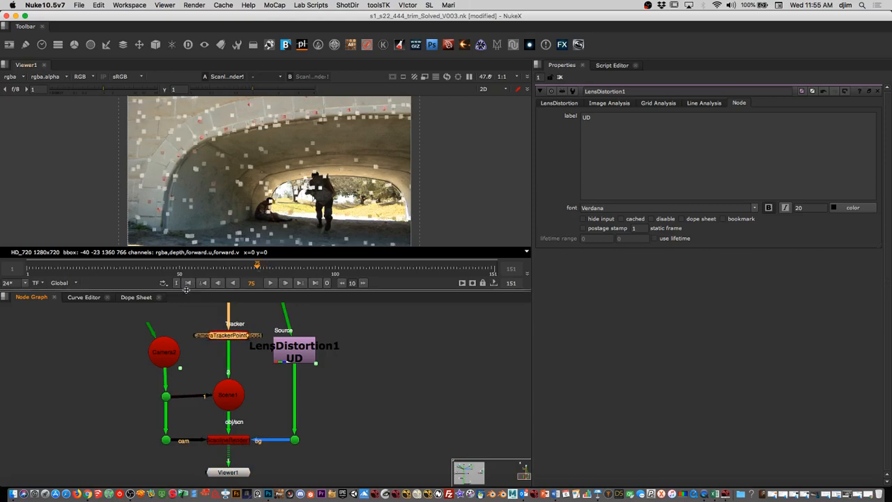
{"action": "left_click", "coordinate": [189, 282]}
{"action": "left_click", "coordinate": [270, 282]}
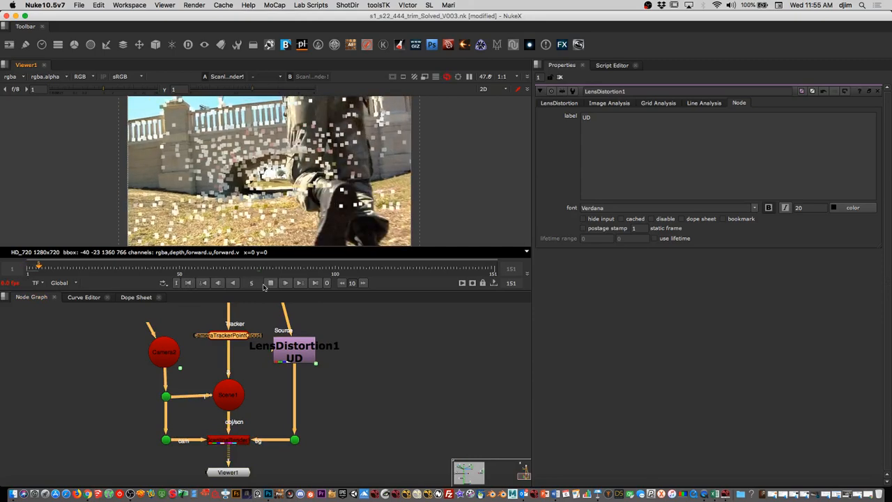
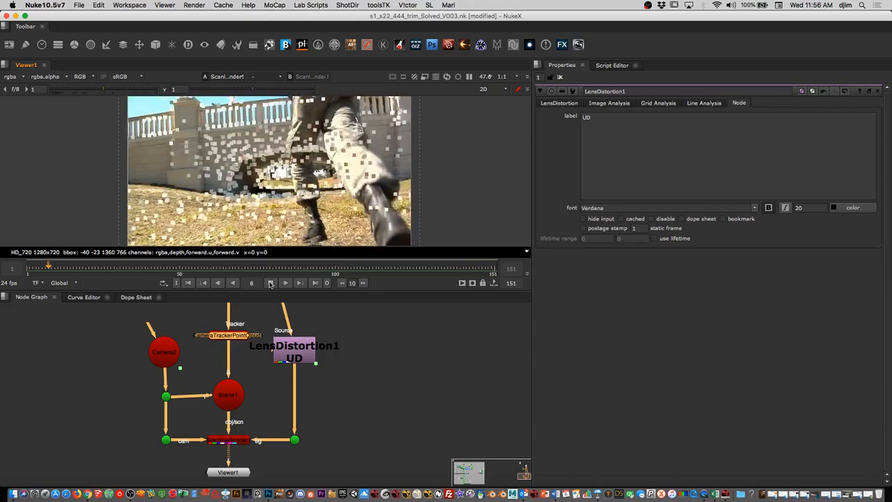
{"action": "left_click", "coordinate": [270, 283]}
- Select the exported scene nodes together with Viewer1 and shift the group slightly down in the node graph
{"action": "scroll", "coordinate": [358, 395], "scroll_direction": "down", "scroll_amount": 3}
{"action": "scroll", "coordinate": [397, 369], "scroll_direction": "up", "scroll_amount": 3}
{"action": "middle_click_drag", "start_coordinate": [358, 395], "coordinate": [397, 393]}
{"action": "scroll", "coordinate": [385, 395], "scroll_direction": "up", "scroll_amount": 1}
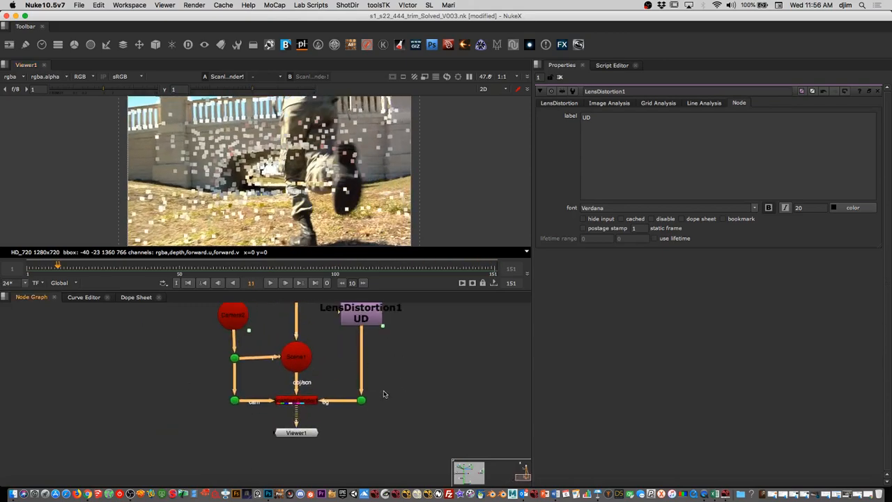
{"action": "scroll", "coordinate": [414, 365], "scroll_direction": "down", "scroll_amount": 4}
{"action": "left_click_drag", "start_coordinate": [439, 433], "coordinate": [244, 312]}
{"action": "left_click_drag", "start_coordinate": [386, 332], "coordinate": [386, 353]}
{"action": "left_click", "coordinate": [411, 359]}
{"action": "scroll", "coordinate": [414, 369], "scroll_direction": "up", "scroll_amount": 3}
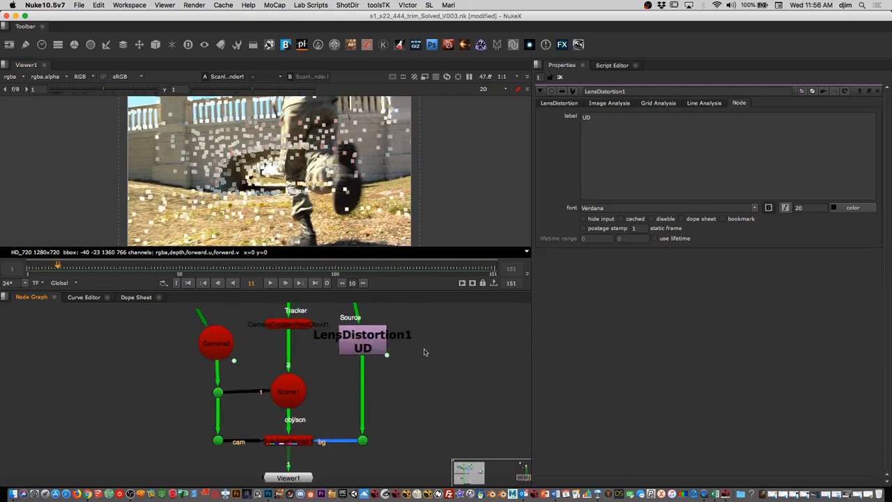
- Disable CameraTrackerPointCloud1 and open the properties of the exported Camera2 node
{"action": "key", "text": "d"}
{"action": "middle_click_drag", "start_coordinate": [241, 343], "coordinate": [306, 358]}
{"action": "double_click", "coordinate": [291, 358]}
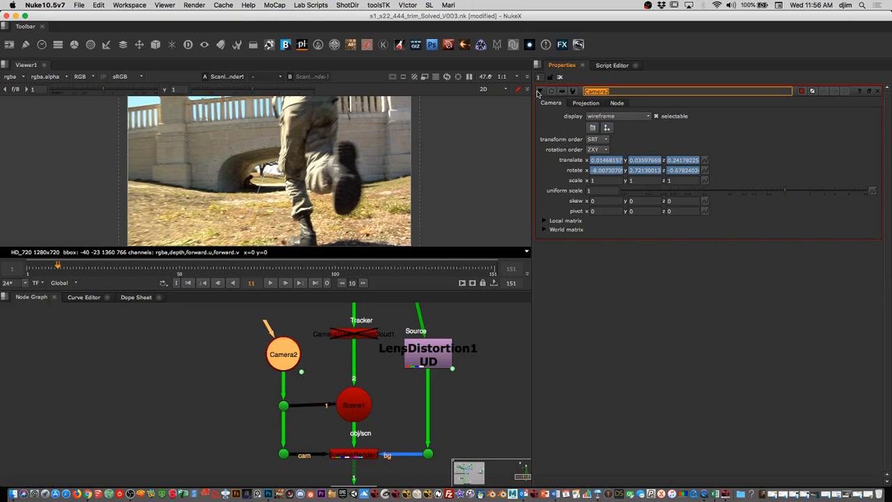
- Rename the exported camera node to TRK_CAm and set its tile colour to green
{"action": "type", "text": "TRK_CAm"}
{"action": "left_click", "coordinate": [801, 90]}
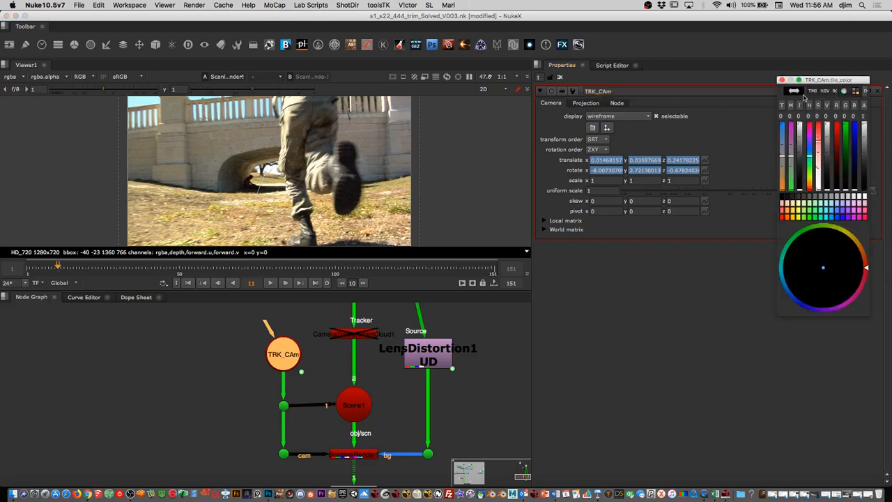
{"action": "left_click", "coordinate": [803, 221]}
{"action": "left_click", "coordinate": [781, 80]}
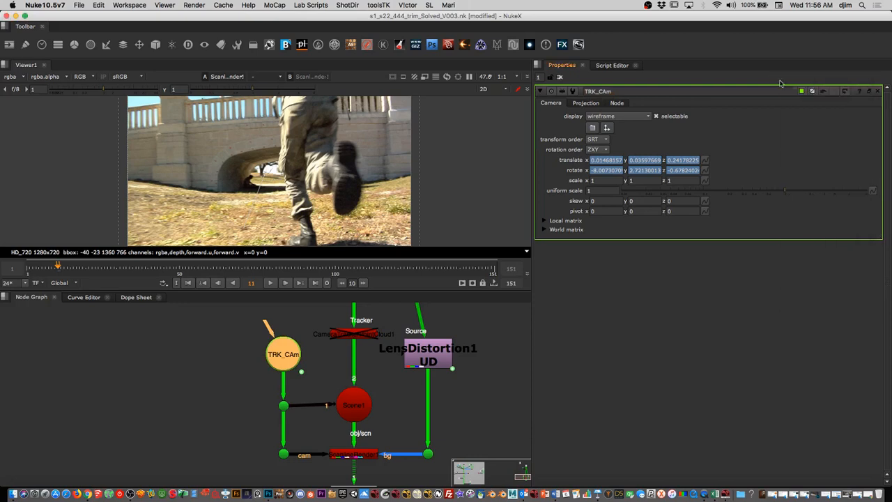
- Re-enable the CameraTrackerPointCloud1 node
{"action": "scroll", "coordinate": [488, 350], "scroll_direction": "down", "scroll_amount": 3}
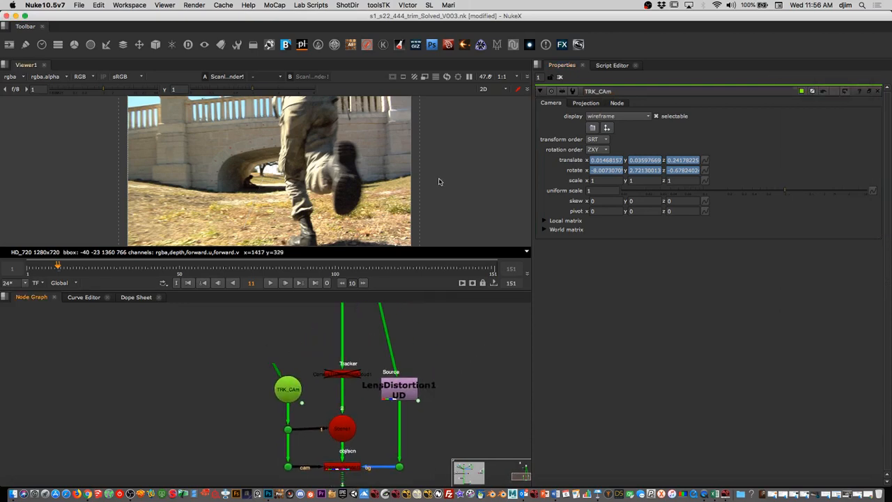
{"action": "left_click", "coordinate": [352, 373]}
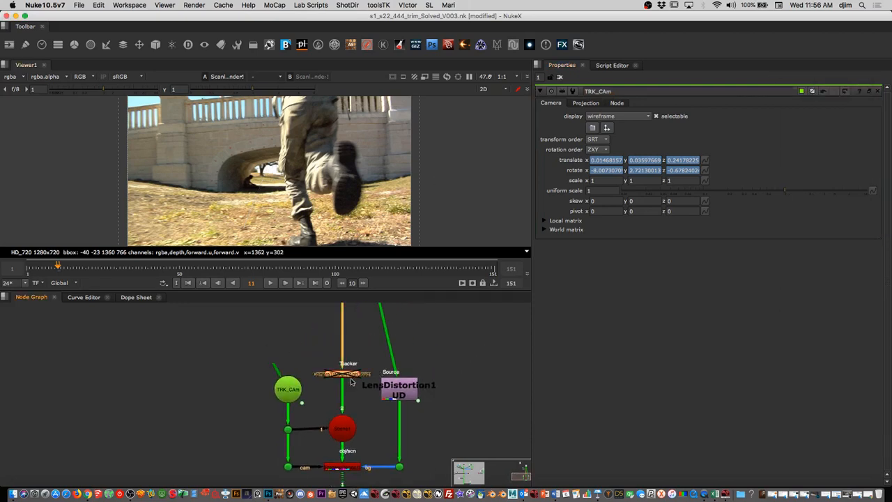
{"action": "key", "text": "d"}
- Add a Dot to LensDistortion1's Source connection and place it straight above the node so the pipe runs vertically
{"action": "middle_click_drag", "start_coordinate": [345, 342], "coordinate": [317, 412]}
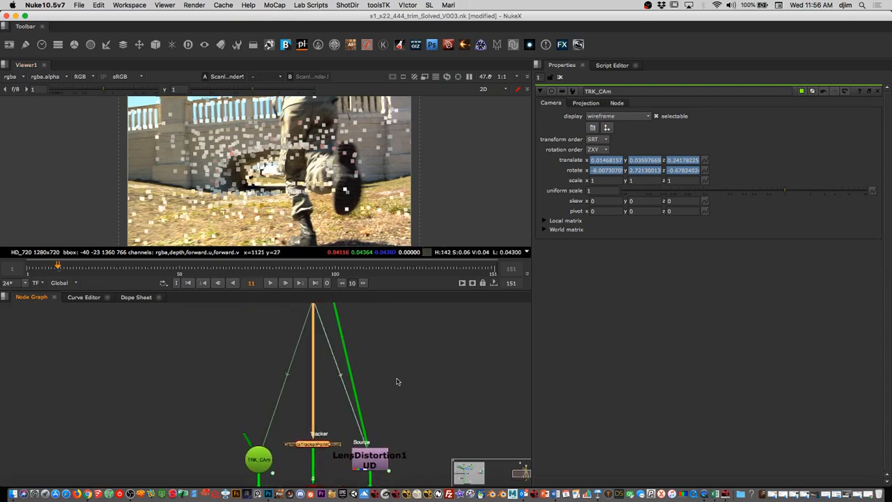
{"action": "key", "text": "space"}
{"action": "middle_click_drag", "start_coordinate": [411, 414], "coordinate": [482, 221]}
{"action": "scroll", "coordinate": [480, 217], "scroll_direction": "up", "scroll_amount": 3}
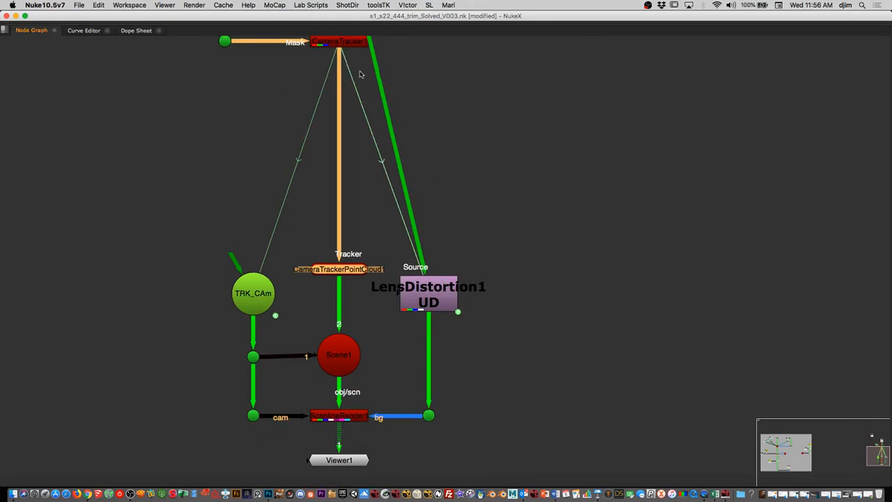
{"action": "middle_click_drag", "start_coordinate": [360, 74], "coordinate": [362, 147]}
{"action": "left_click", "coordinate": [349, 114]}
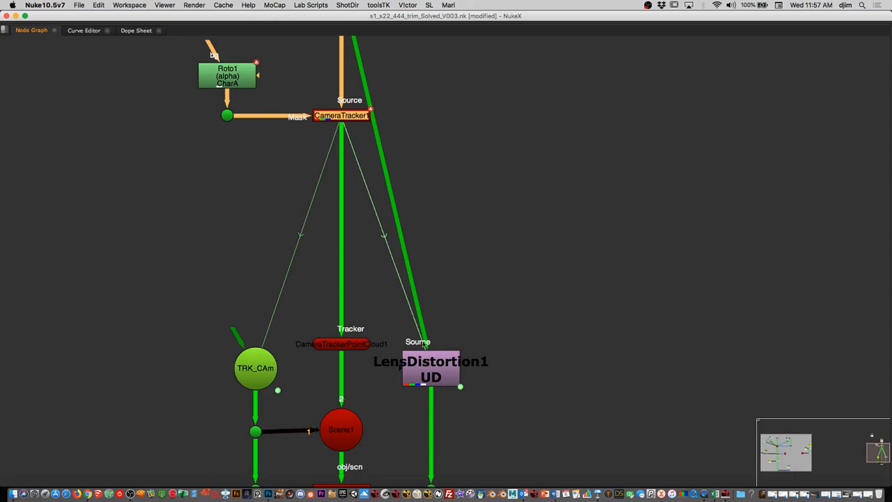
{"action": "left_click", "coordinate": [247, 202]}
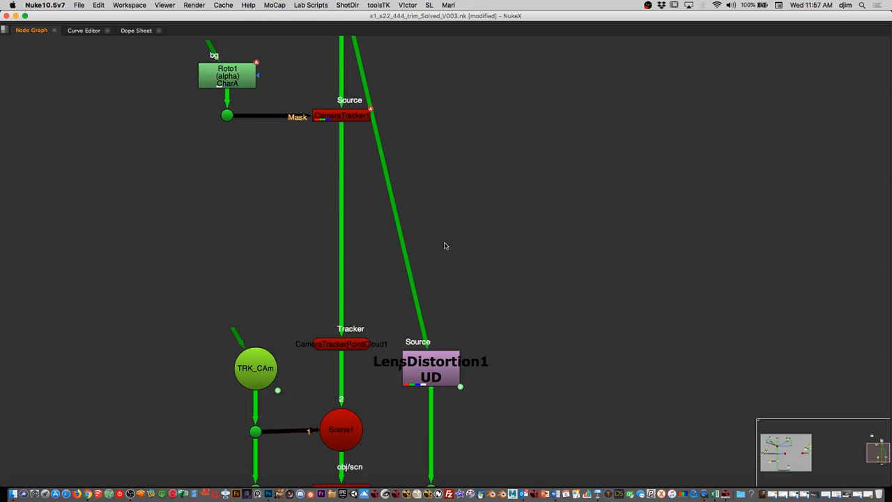
{"action": "left_click_drag", "start_coordinate": [394, 192], "coordinate": [430, 63], "text": "ctrl"}
- View CameraTracker1's output, open its properties and inspect the solved point cloud in the 3D view
{"action": "left_click", "coordinate": [350, 117]}
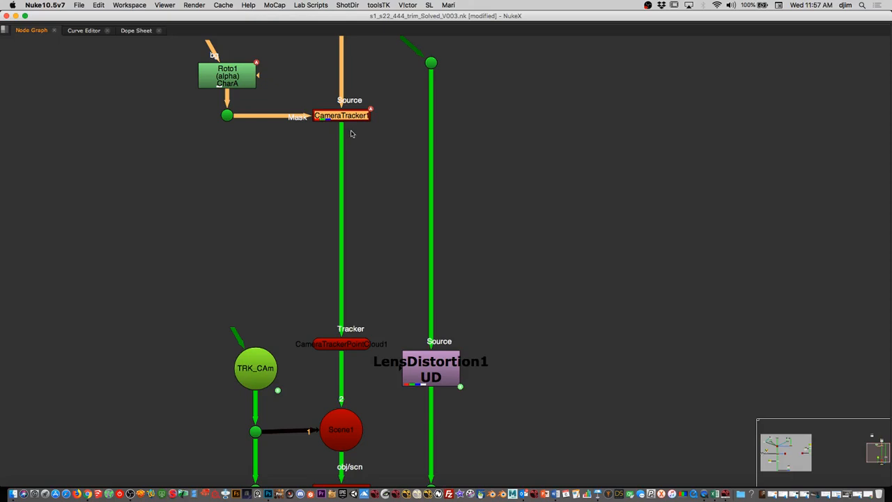
{"action": "left_click", "coordinate": [351, 134]}
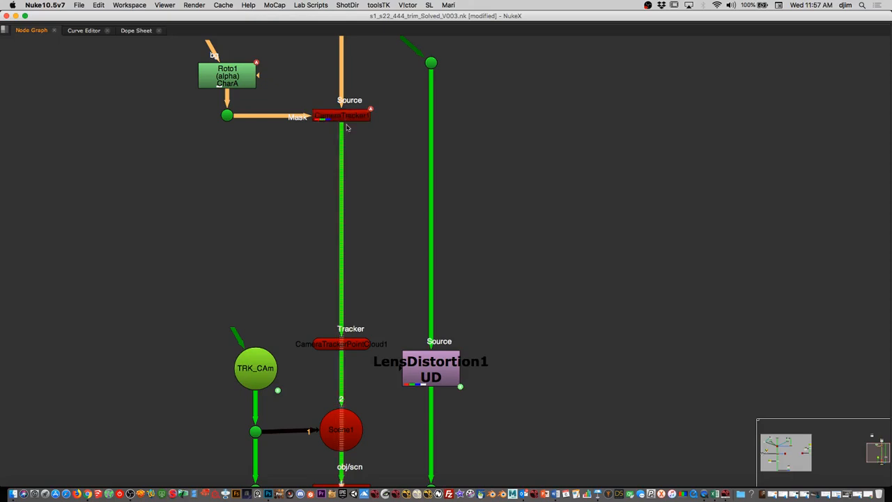
{"action": "key", "text": "space"}
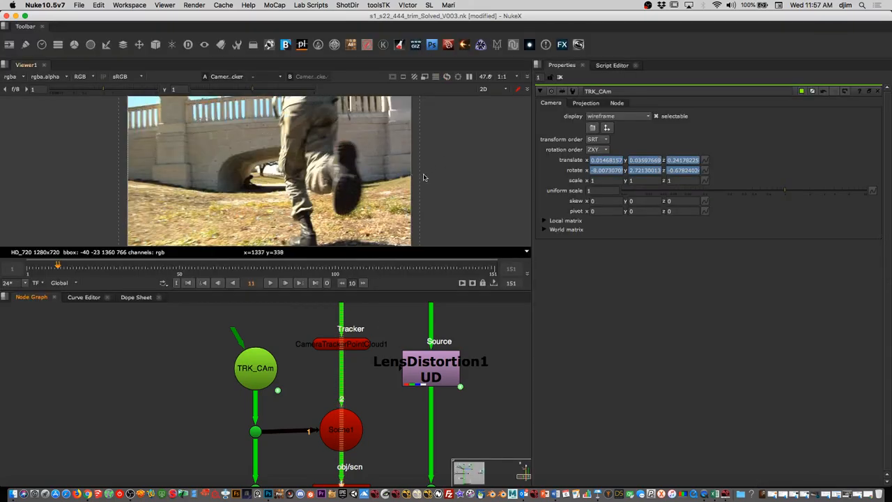
{"action": "key", "text": "Tab"}
{"action": "middle_click_drag", "start_coordinate": [454, 164], "coordinate": [378, 197], "text": "alt"}
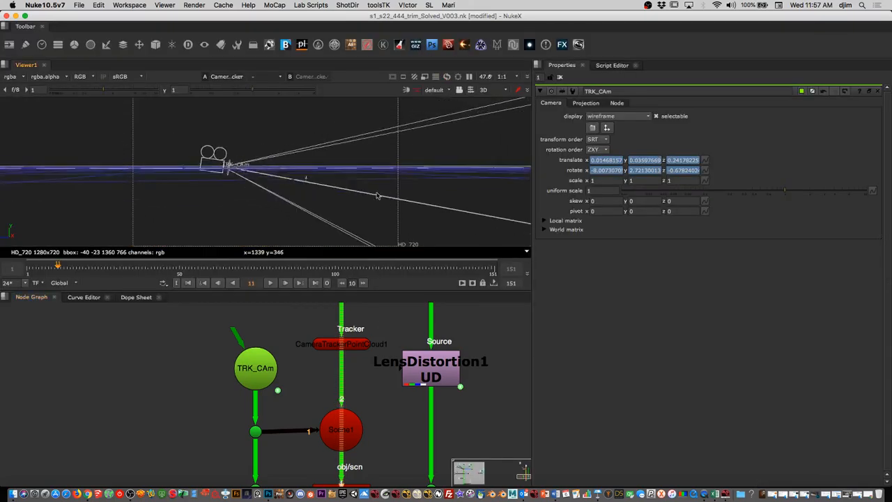
{"action": "mouse_move", "coordinate": [378, 197]}
{"action": "left_mouse_down", "text": "super"}
{"action": "mouse_move", "coordinate": [372, 208]}
{"action": "mouse_move", "coordinate": [383, 209]}
{"action": "left_mouse_up", "text": "super"}
{"action": "middle_click_drag", "start_coordinate": [373, 308], "coordinate": [380, 463]}
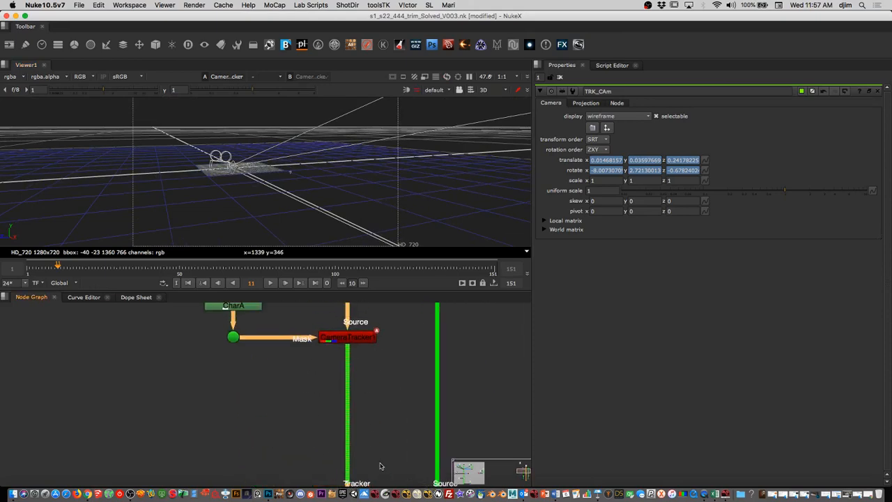
{"action": "double_click", "coordinate": [358, 340]}
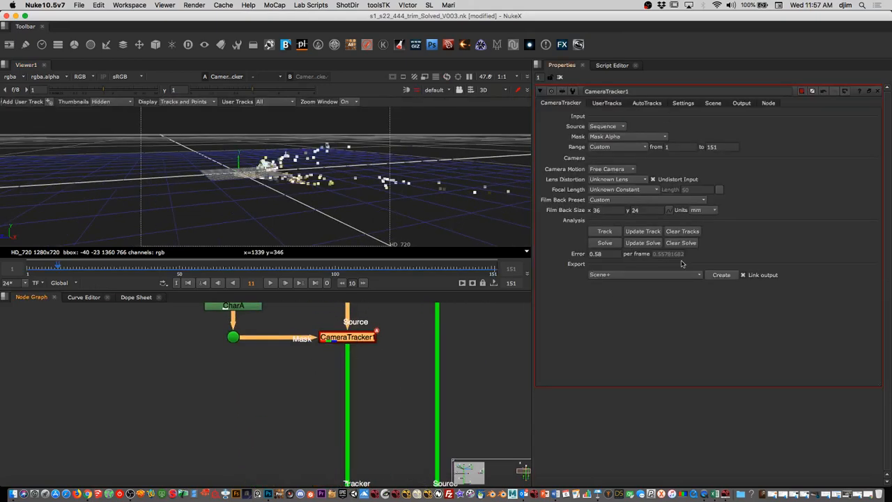
{"action": "left_click_drag", "start_coordinate": [343, 186], "coordinate": [301, 200], "text": "super"}
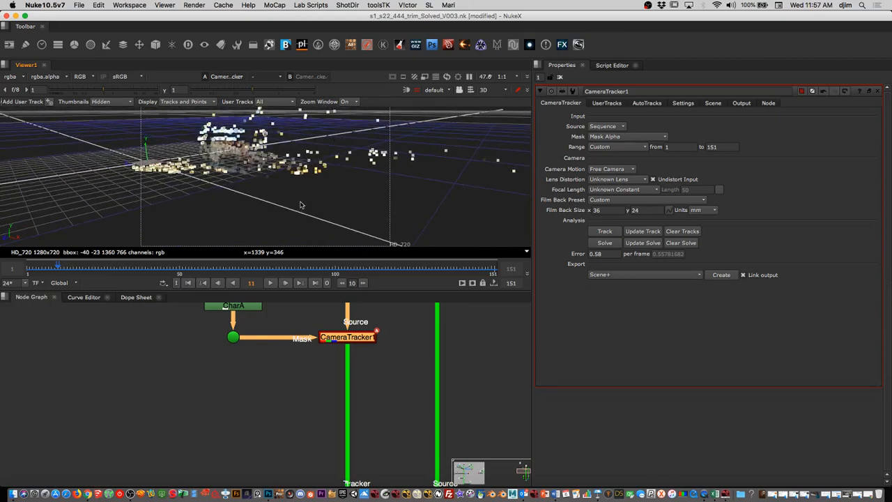
- Show CameraTracker1's tracks in 2D, go to frame 76 and frame the ground tracks under the bridge closely
{"action": "left_click", "coordinate": [360, 344]}
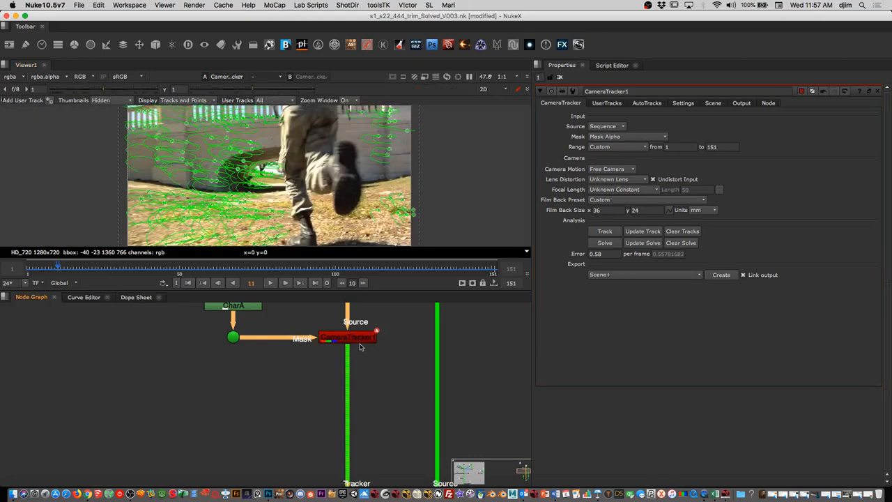
{"action": "scroll", "coordinate": [349, 349], "scroll_direction": "down", "scroll_amount": 8}
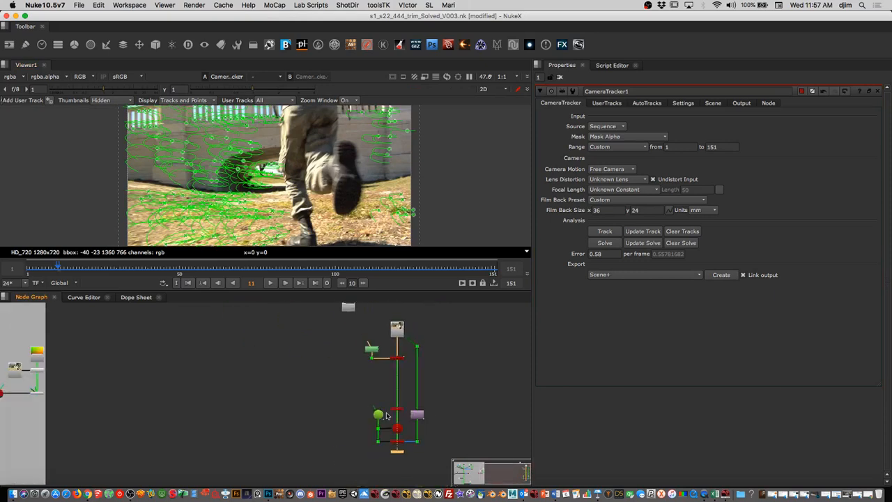
{"action": "middle_click_drag", "start_coordinate": [394, 450], "coordinate": [373, 404]}
{"action": "middle_click_drag", "start_coordinate": [371, 346], "coordinate": [390, 452]}
{"action": "scroll", "coordinate": [390, 453], "scroll_direction": "up", "scroll_amount": 8}
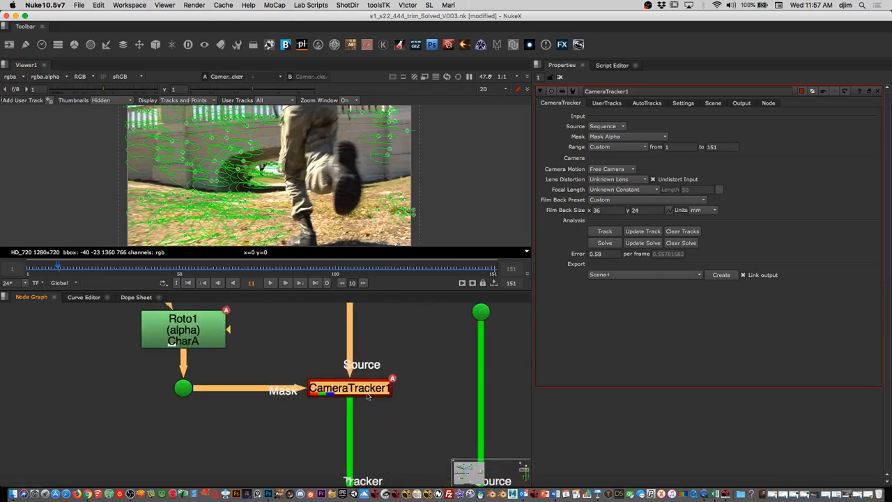
{"action": "middle_click_drag", "start_coordinate": [323, 201], "coordinate": [371, 184]}
{"action": "scroll", "coordinate": [371, 184], "scroll_direction": "up", "scroll_amount": 5}
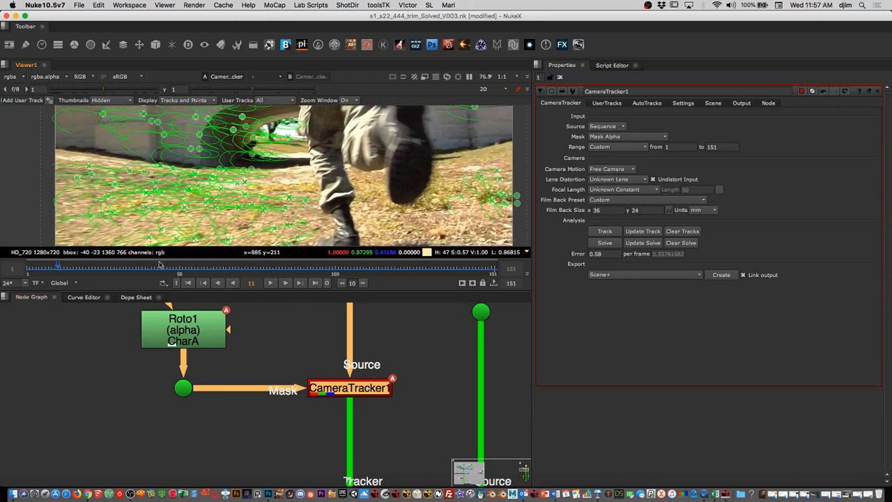
{"action": "left_click_drag", "start_coordinate": [169, 270], "coordinate": [260, 278]}
{"action": "middle_click_drag", "start_coordinate": [406, 207], "coordinate": [401, 210]}
{"action": "scroll", "coordinate": [352, 186], "scroll_direction": "up", "scroll_amount": 2}
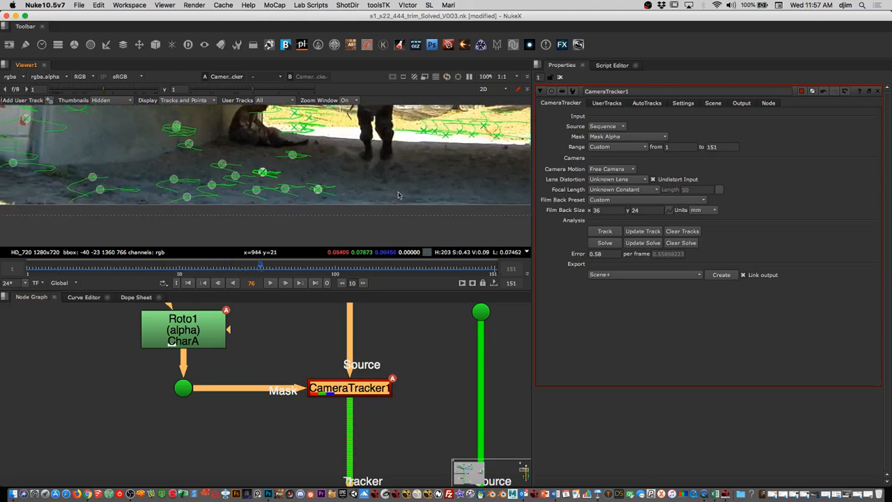
- Select a ground track near the plate's lower edge and examine its point in the 3D point cloud
{"action": "mouse_move", "coordinate": [284, 189]}
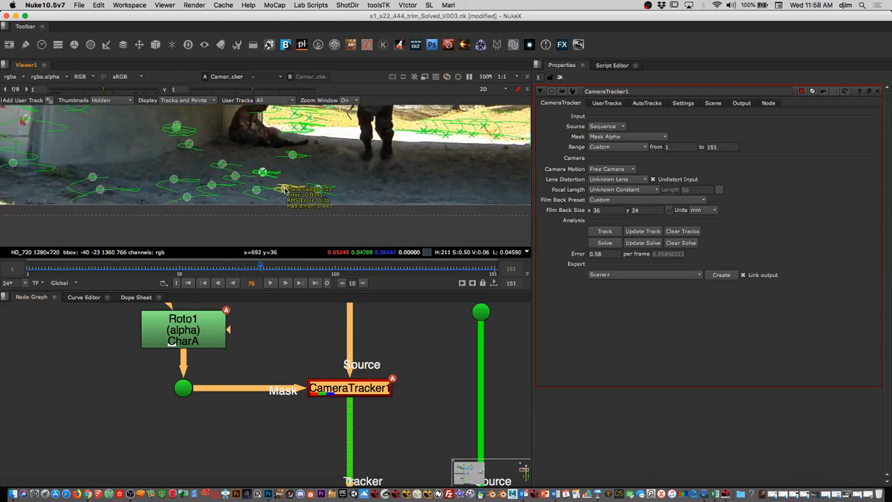
{"action": "key", "text": "Tab"}
{"action": "left_click_drag", "start_coordinate": [354, 168], "coordinate": [299, 217], "text": "super"}
{"action": "middle_click_drag", "start_coordinate": [206, 193], "coordinate": [254, 184], "text": "alt"}
{"action": "left_click_drag", "start_coordinate": [254, 184], "coordinate": [418, 171], "text": "super"}
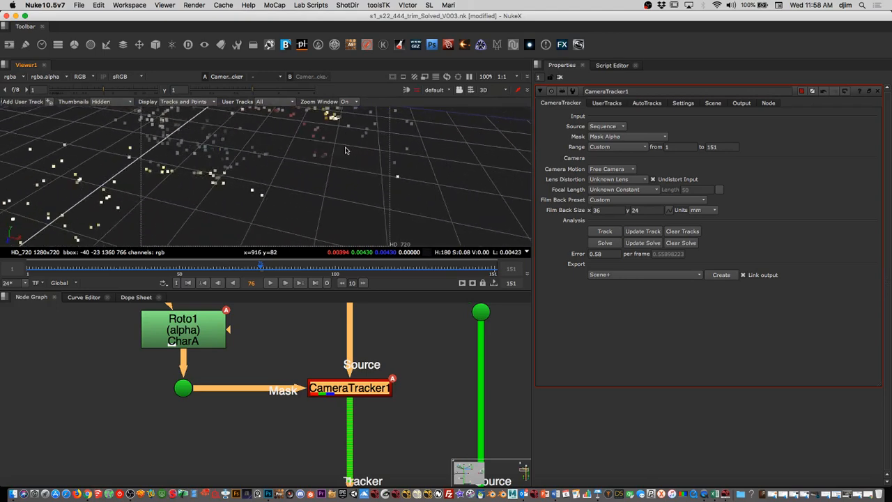
{"action": "left_click_drag", "start_coordinate": [345, 150], "coordinate": [280, 160], "text": "super"}
{"action": "middle_click_drag", "start_coordinate": [243, 154], "coordinate": [274, 145], "text": "alt"}
{"action": "left_click_drag", "start_coordinate": [274, 145], "coordinate": [209, 148], "text": "super"}
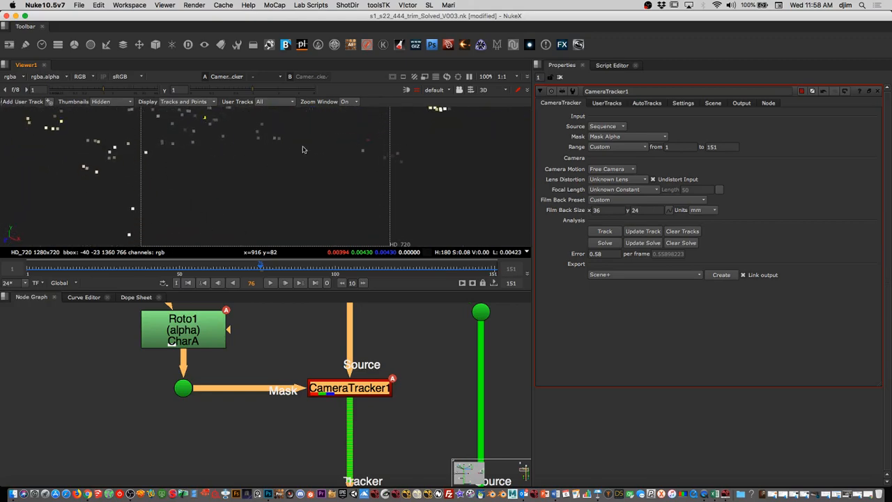
{"action": "left_click_drag", "start_coordinate": [362, 143], "coordinate": [315, 154], "text": "super"}
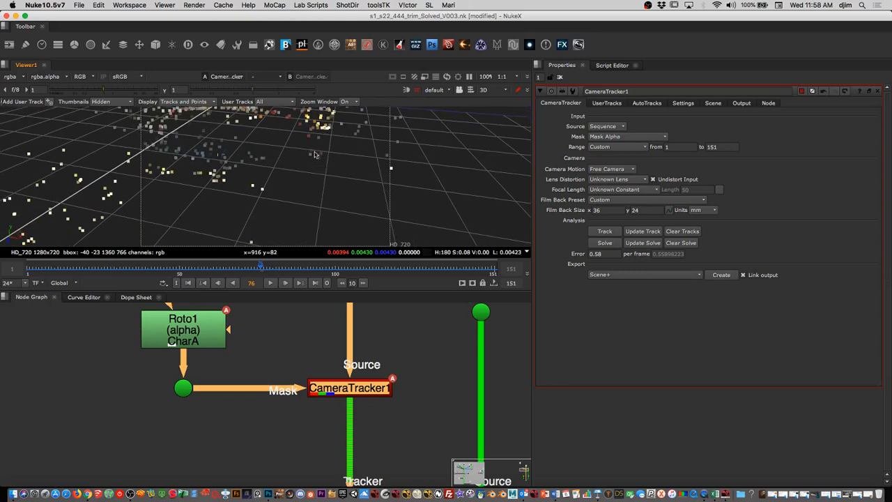
- Set the ground plane origin to the selected ground track in the 2D view
{"action": "key", "text": "Tab"}
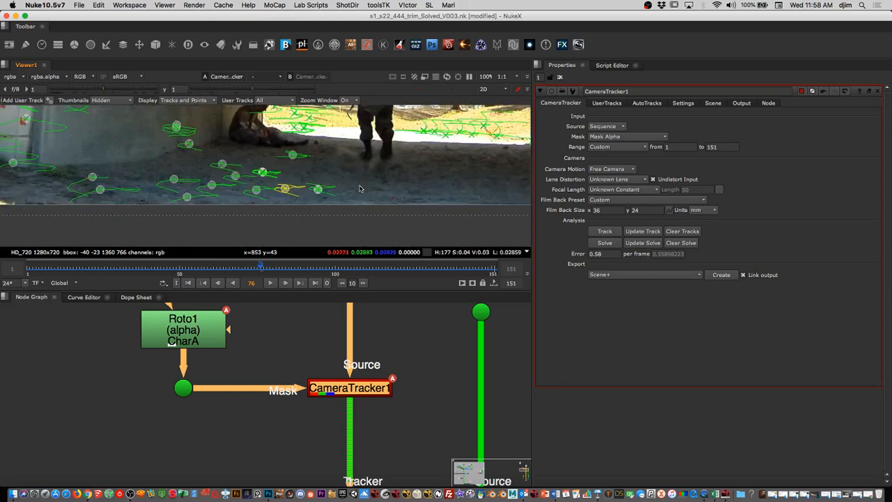
{"action": "right_click", "coordinate": [285, 190]}
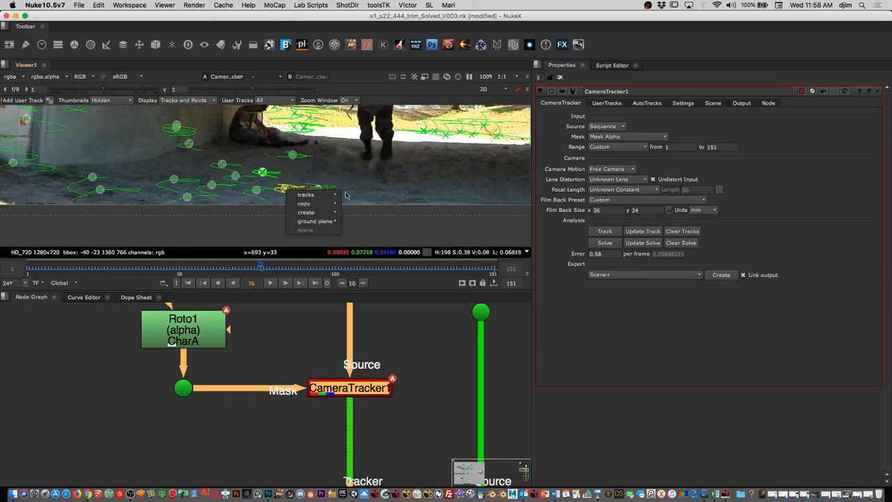
{"action": "mouse_move", "coordinate": [328, 221]}
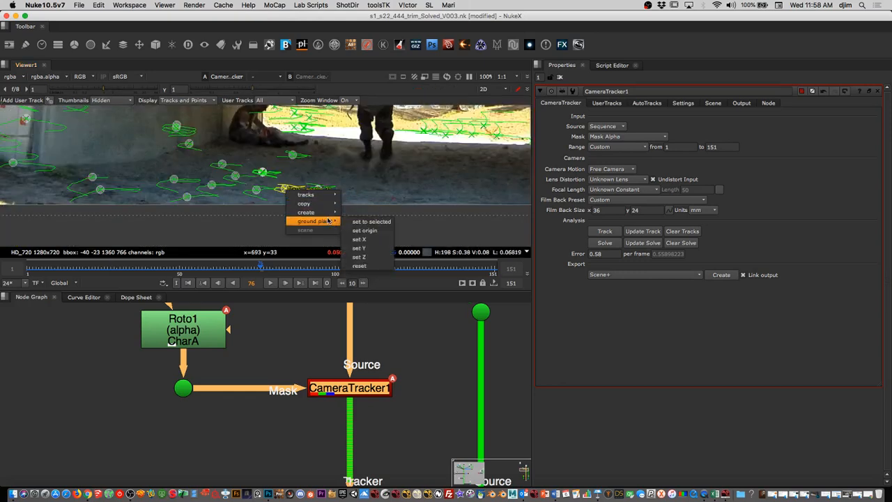
{"action": "left_click", "coordinate": [371, 235]}
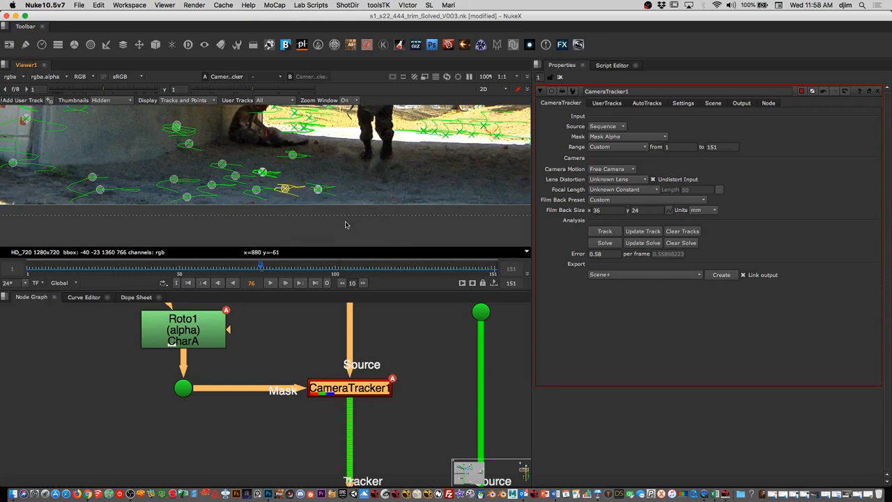
- Examine the point cloud's position relative to the grid in 3D, and return to the 2D tracks
{"action": "key", "text": "Tab"}
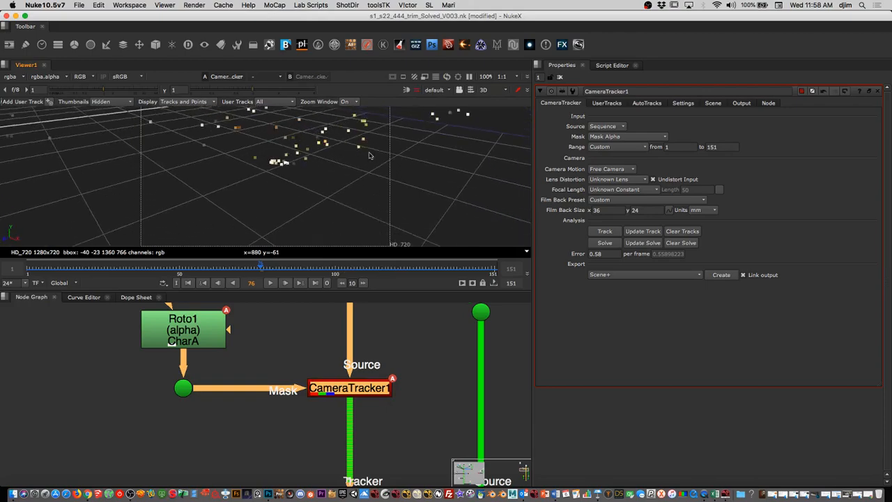
{"action": "scroll", "coordinate": [370, 156], "scroll_direction": "down", "scroll_amount": 5}
{"action": "left_click_drag", "start_coordinate": [348, 189], "coordinate": [237, 132], "text": "super"}
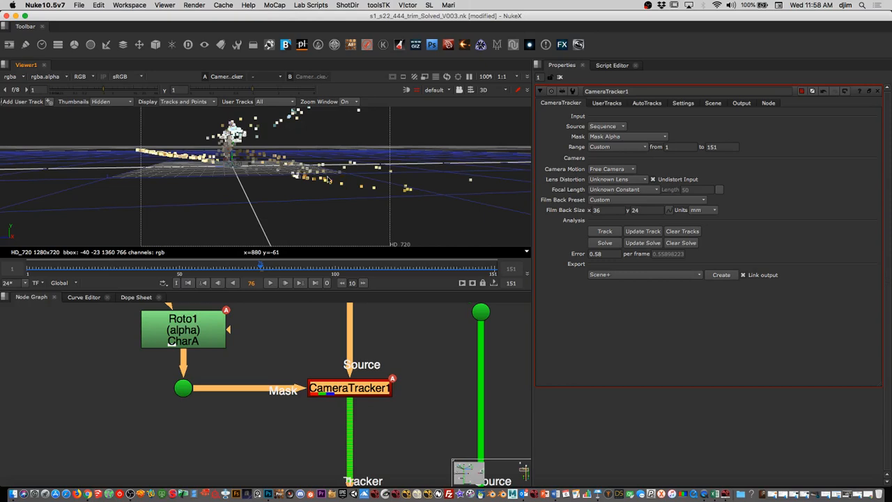
{"action": "key", "text": "Tab"}
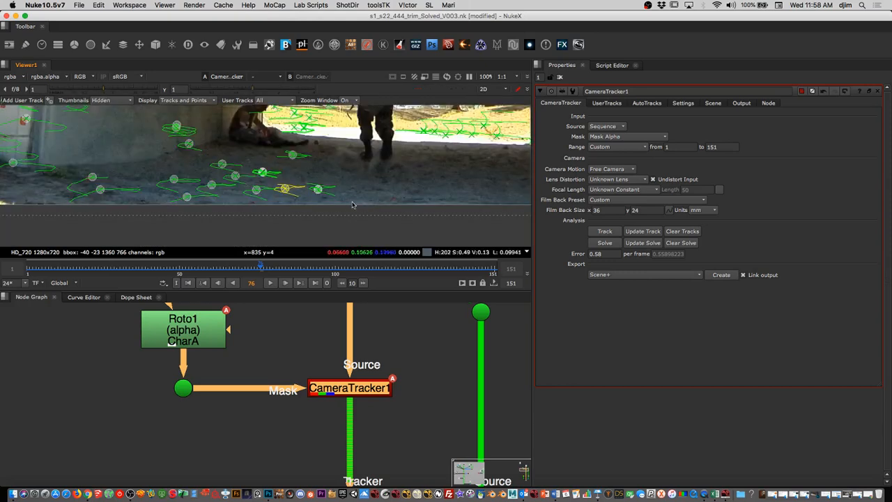
- Split the viewer pane horizontally, create a new comp viewer and dock Viewer2 in the empty pane
{"action": "left_click", "coordinate": [5, 65]}
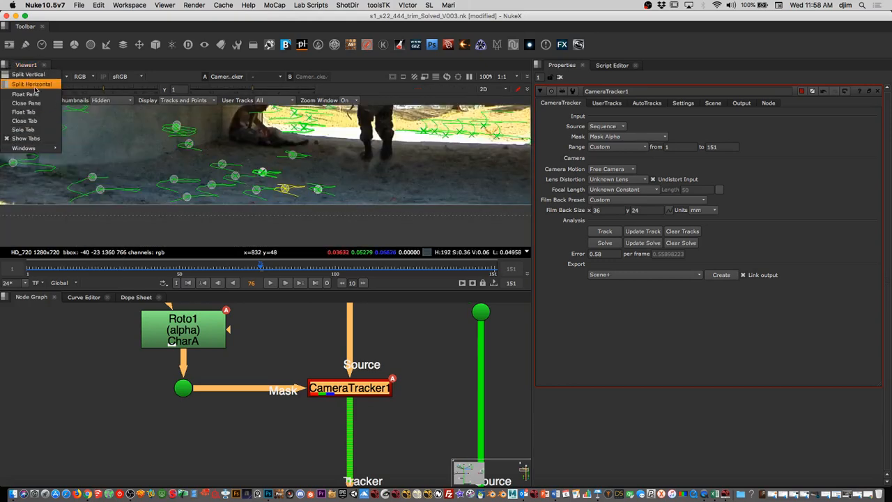
{"action": "left_click", "coordinate": [32, 88]}
{"action": "left_click", "coordinate": [272, 65]}
{"action": "mouse_move", "coordinate": [307, 148]}
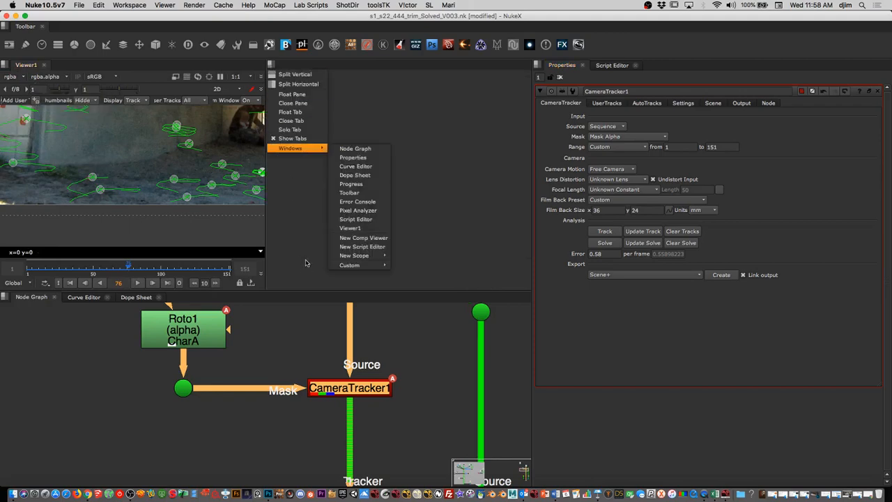
{"action": "left_click", "coordinate": [379, 239]}
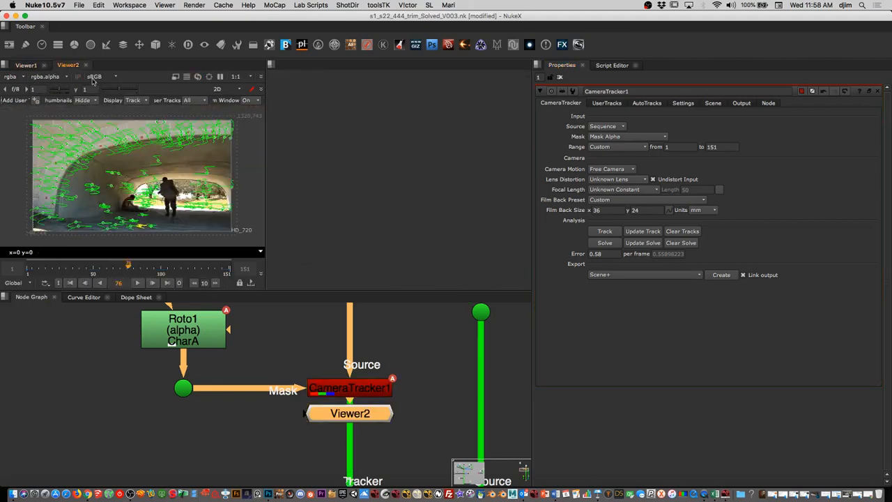
{"action": "left_click_drag", "start_coordinate": [67, 65], "coordinate": [314, 66]}
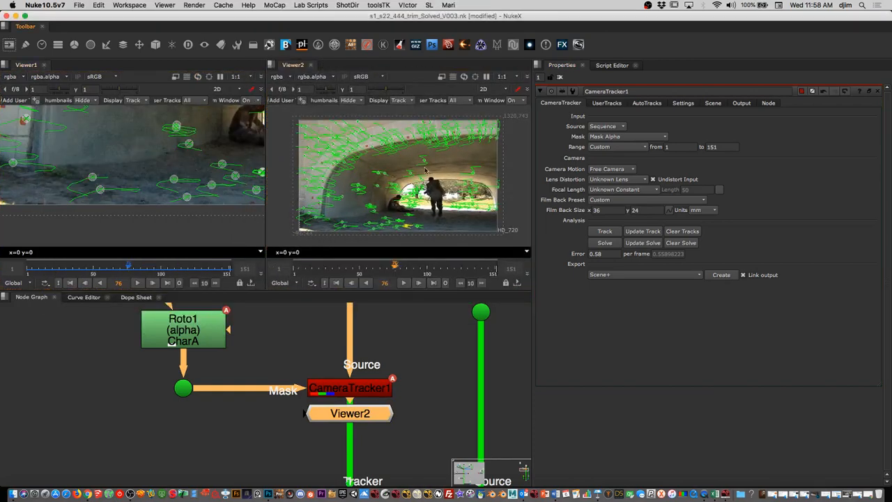
- Show the camera solve's point cloud in 3D in Viewer2 and move the Viewer2 node below and left of CameraTracker1
{"action": "key", "text": "Tab"}
{"action": "left_click_drag", "start_coordinate": [390, 195], "coordinate": [446, 147], "text": "super"}
{"action": "scroll", "coordinate": [376, 137], "scroll_direction": "up", "scroll_amount": 4}
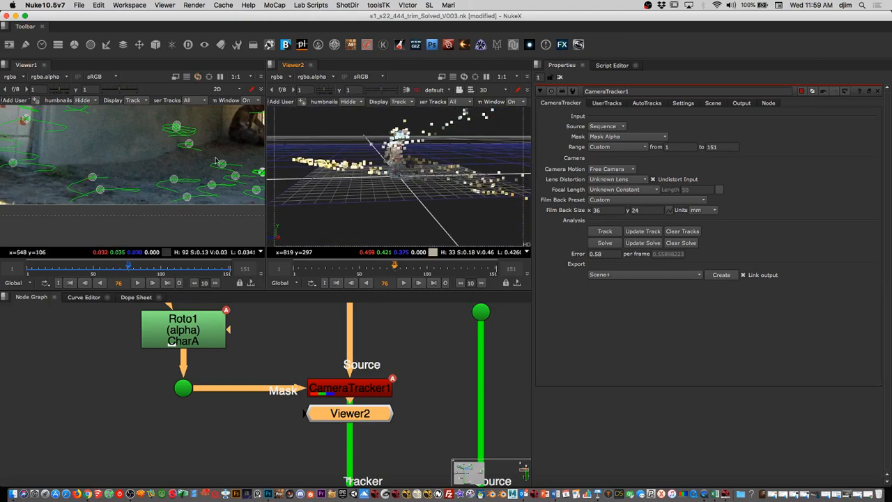
{"action": "scroll", "coordinate": [207, 149], "scroll_direction": "down", "scroll_amount": 8}
{"action": "left_click_drag", "start_coordinate": [207, 150], "coordinate": [150, 184], "text": "alt"}
{"action": "scroll", "coordinate": [150, 188], "scroll_direction": "up", "scroll_amount": 7}
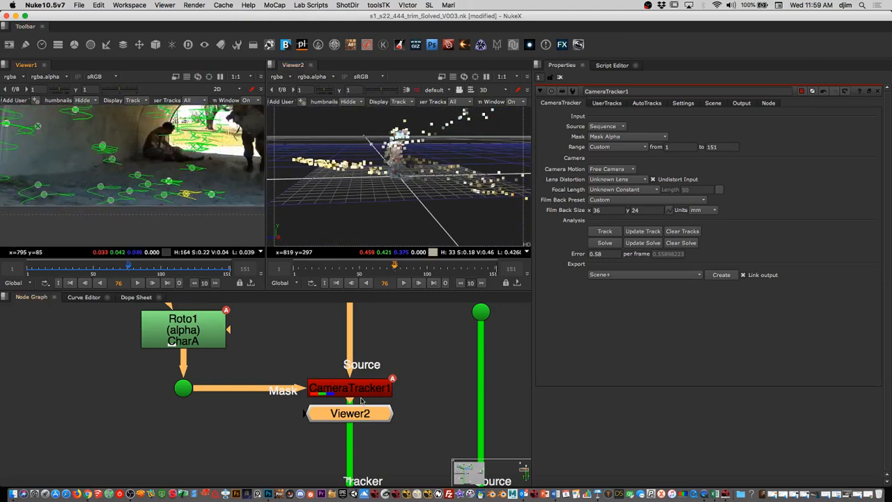
{"action": "left_click_drag", "start_coordinate": [333, 418], "coordinate": [38, 469]}
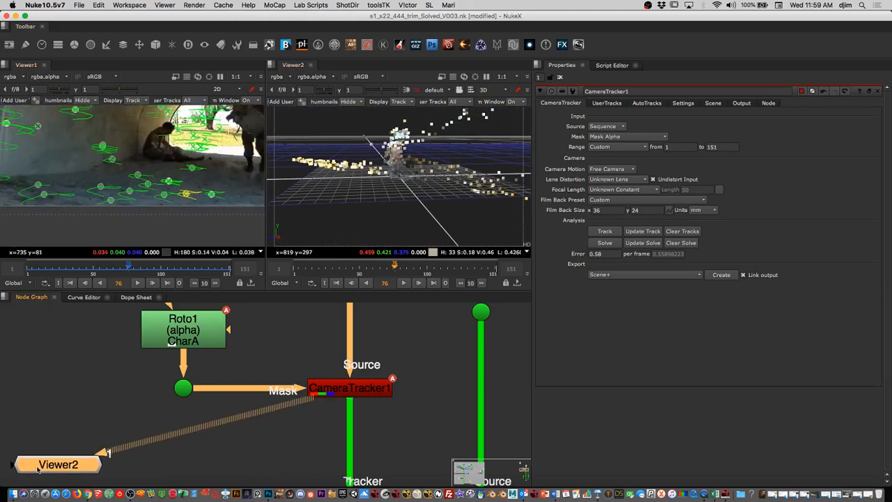
- Select several ground tracks spread around the plate's lower edge and examine their points against the grid in 3D
{"action": "scroll", "coordinate": [195, 201], "scroll_direction": "up", "scroll_amount": 5}
{"action": "left_click_drag", "start_coordinate": [204, 199], "coordinate": [223, 197], "text": "alt"}
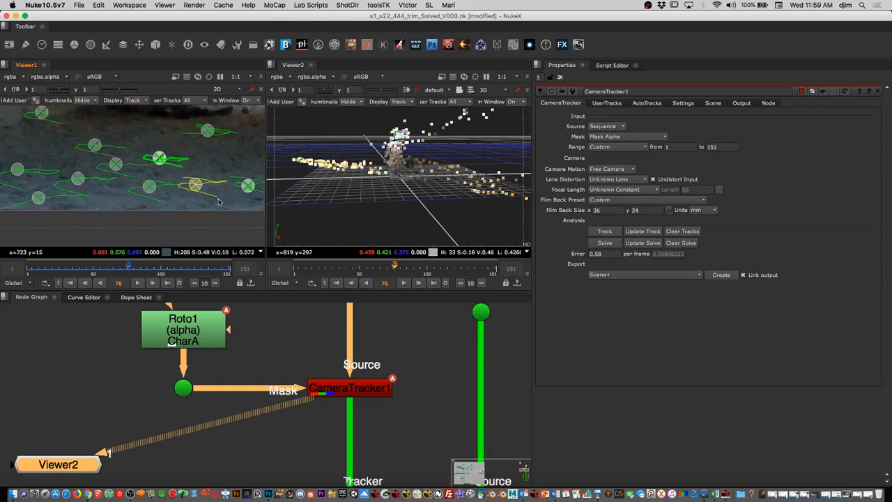
{"action": "mouse_move", "coordinate": [115, 166]}
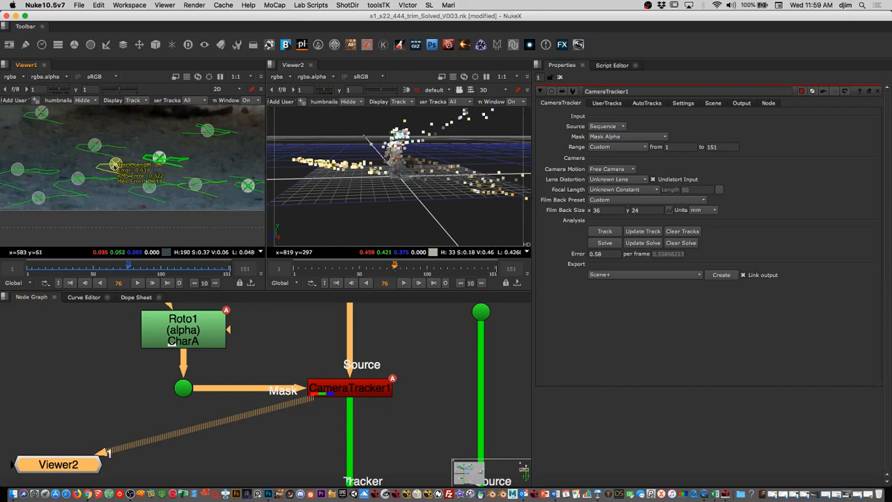
{"action": "mouse_move", "coordinate": [248, 186]}
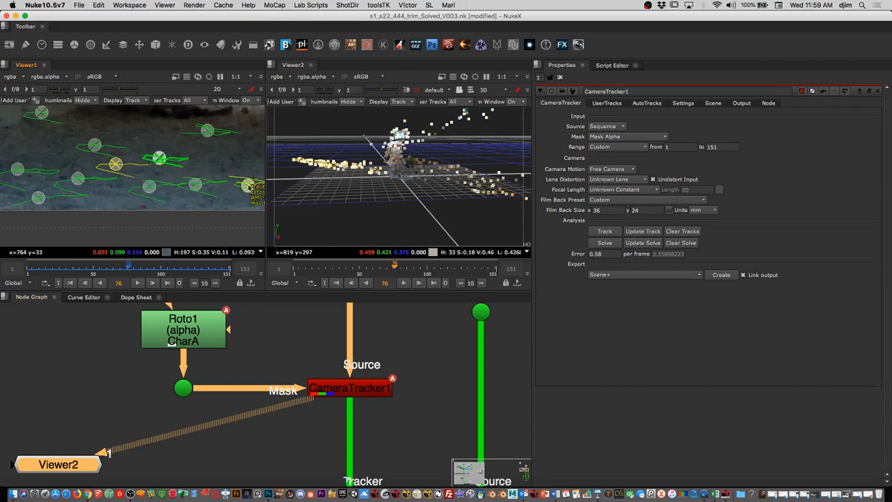
{"action": "mouse_move", "coordinate": [208, 131]}
{"action": "mouse_move", "coordinate": [38, 198]}
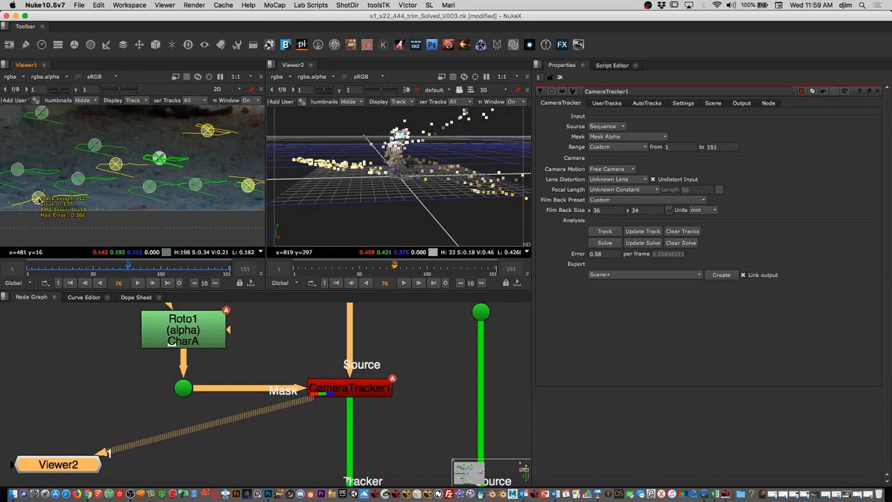
{"action": "mouse_move", "coordinate": [18, 170]}
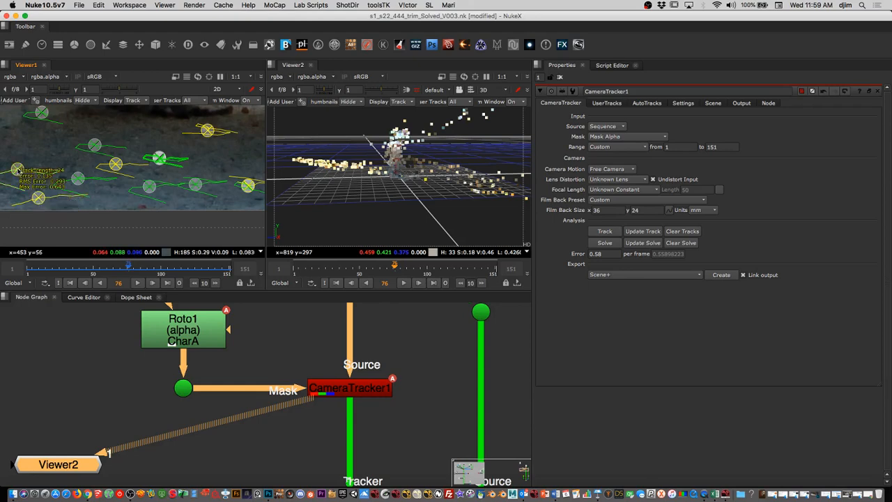
{"action": "left_click_drag", "start_coordinate": [439, 167], "coordinate": [360, 184], "text": "super"}
{"action": "scroll", "coordinate": [442, 193], "scroll_direction": "up", "scroll_amount": 5}
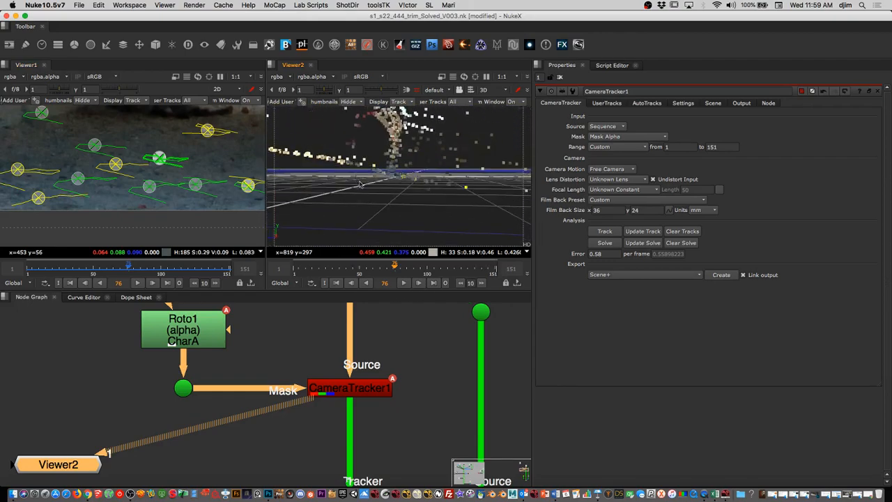
{"action": "left_click_drag", "start_coordinate": [439, 191], "coordinate": [377, 197], "text": "super"}
{"action": "scroll", "coordinate": [427, 383], "scroll_direction": "down", "scroll_amount": 5}
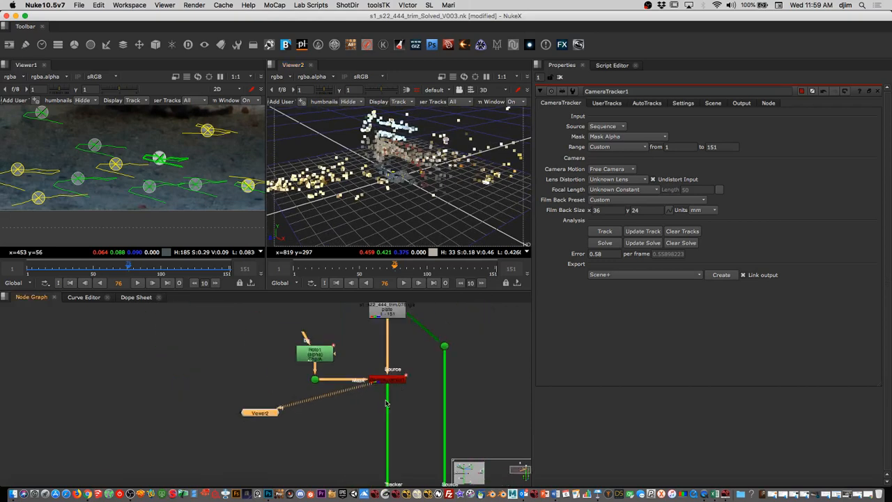
- Add a RotoPaint node, connect its bg input to CameraTracker1 and view it in 2D in Viewer2
{"action": "middle_click_drag", "start_coordinate": [427, 391], "coordinate": [378, 416]}
{"action": "scroll", "coordinate": [310, 426], "scroll_direction": "up", "scroll_amount": 4}
{"action": "left_click", "coordinate": [275, 436]}
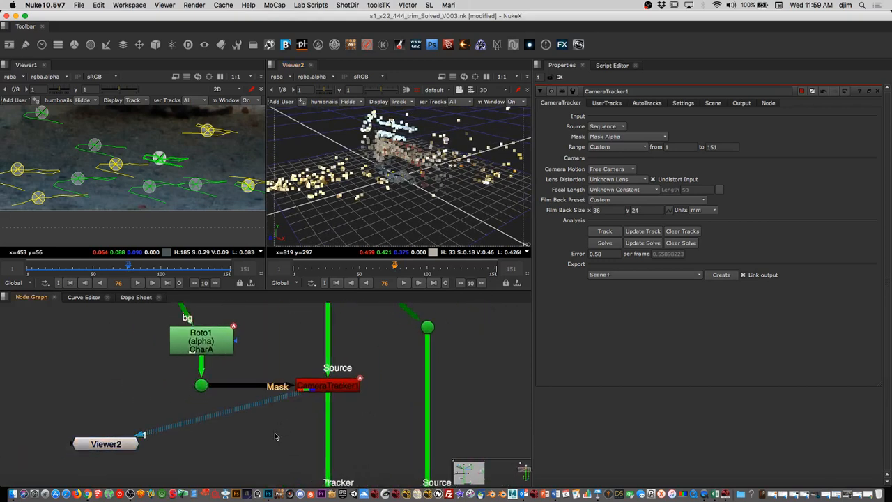
{"action": "key", "text": "Tab"}
{"action": "type", "text": "RotoPaint"}
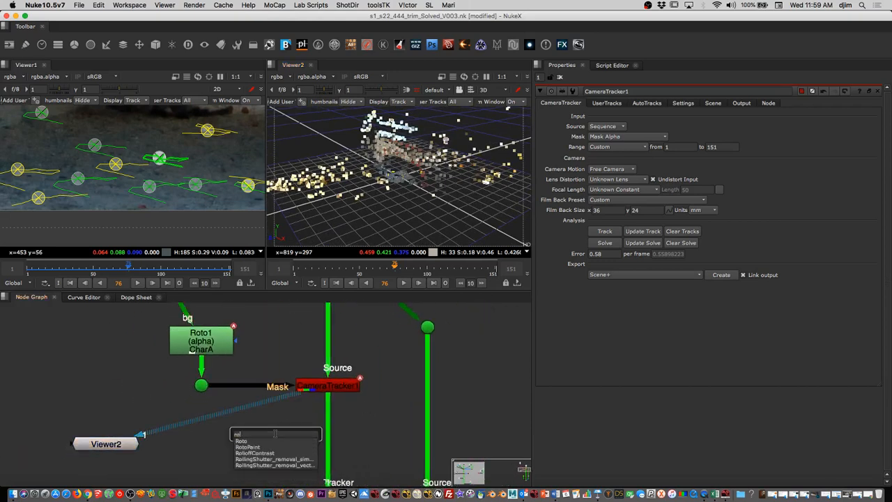
{"action": "key", "text": "Return"}
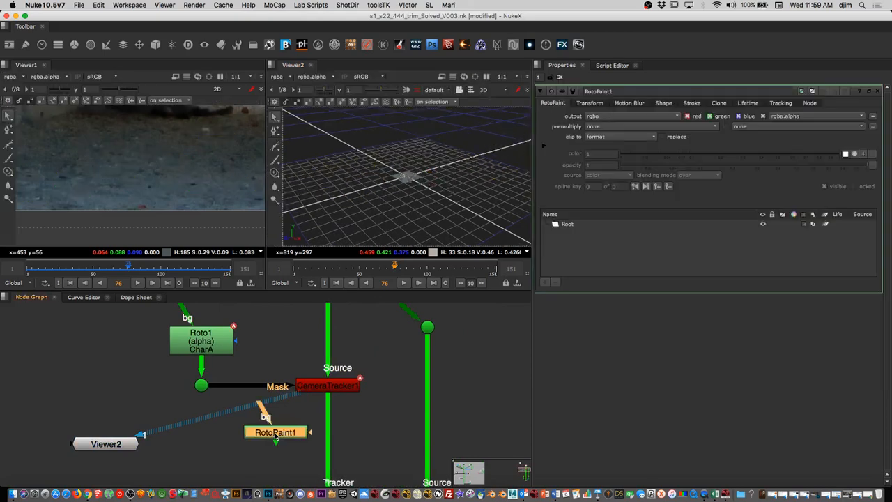
{"action": "left_click_drag", "start_coordinate": [274, 416], "coordinate": [314, 388]}
{"action": "left_click_drag", "start_coordinate": [286, 435], "coordinate": [248, 447]}
{"action": "key", "text": "1"}
{"action": "scroll", "coordinate": [470, 189], "scroll_direction": "up", "scroll_amount": 3}
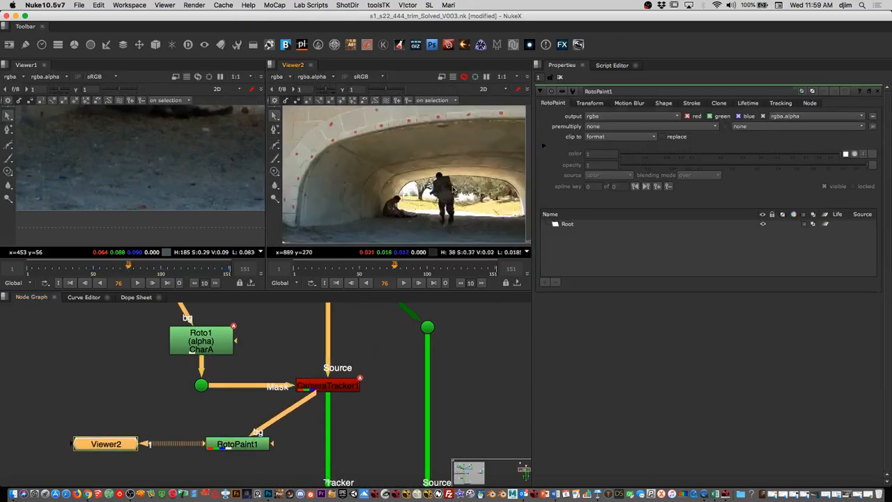
- Paint a roughly horizontal white stroke across the tunnel opening with a size 7 brush
{"action": "left_click", "coordinate": [275, 159]}
{"action": "scroll", "coordinate": [334, 169], "scroll_direction": "up", "scroll_amount": 2}
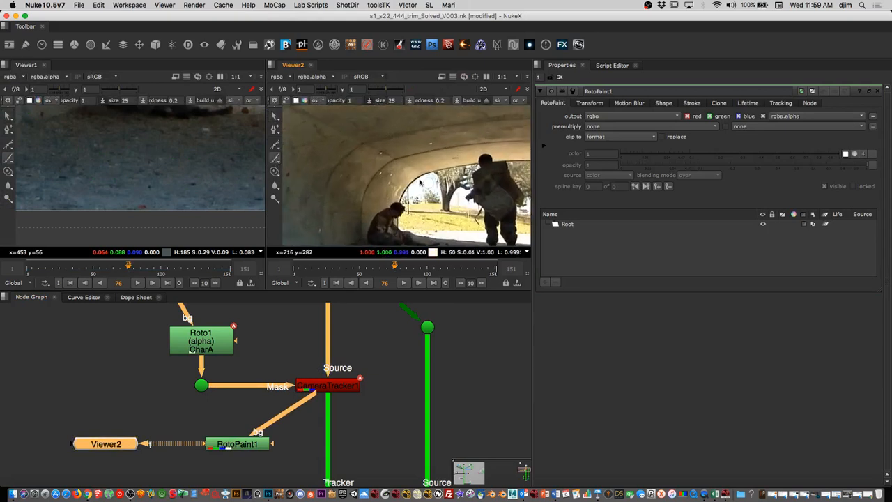
{"action": "left_click_drag", "start_coordinate": [331, 175], "coordinate": [508, 180], "text": "shift"}
- Change the brush colour to red and paint small crosses along the white line
{"action": "left_click", "coordinate": [305, 101]}
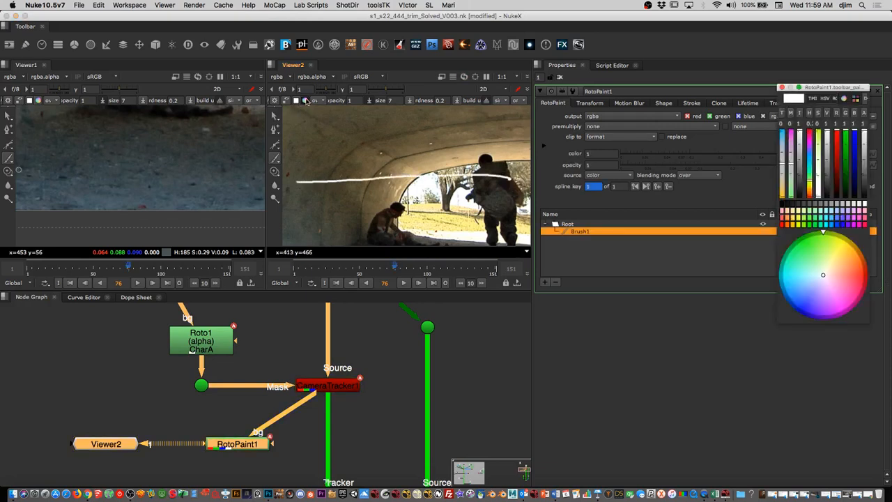
{"action": "mouse_move", "coordinate": [824, 276]}
{"action": "left_mouse_down"}
{"action": "mouse_move", "coordinate": [782, 317]}
{"action": "mouse_move", "coordinate": [865, 277]}
{"action": "left_mouse_up"}
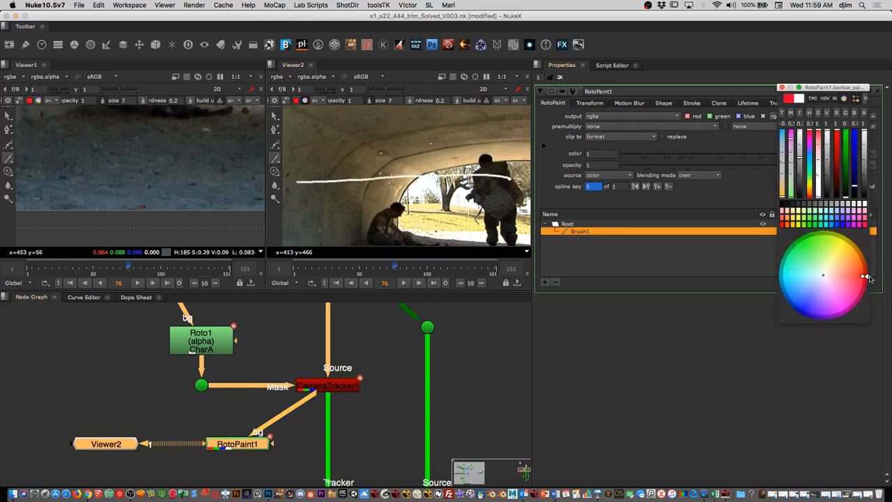
{"action": "left_click_drag", "start_coordinate": [330, 177], "coordinate": [392, 180]}
{"action": "left_click_drag", "start_coordinate": [395, 173], "coordinate": [443, 179]}
{"action": "left_click_drag", "start_coordinate": [444, 173], "coordinate": [459, 177]}
{"action": "mouse_move", "coordinate": [459, 171]}
{"action": "left_mouse_down"}
{"action": "mouse_move", "coordinate": [454, 177]}
{"action": "mouse_move", "coordinate": [489, 179]}
{"action": "left_mouse_up"}
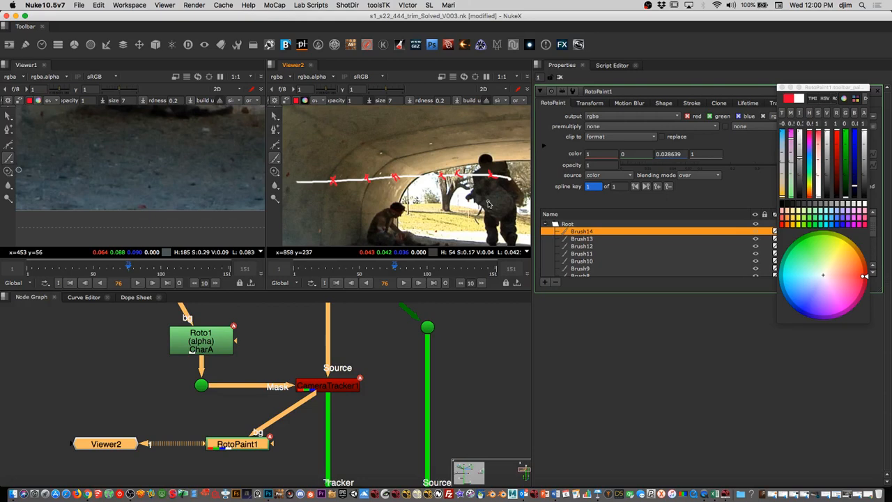
- Paint a wavy red stroke across the ground near the plate's lower edge
{"action": "middle_click_drag", "start_coordinate": [462, 201], "coordinate": [421, 115]}
{"action": "middle_click_drag", "start_coordinate": [403, 164], "coordinate": [391, 196]}
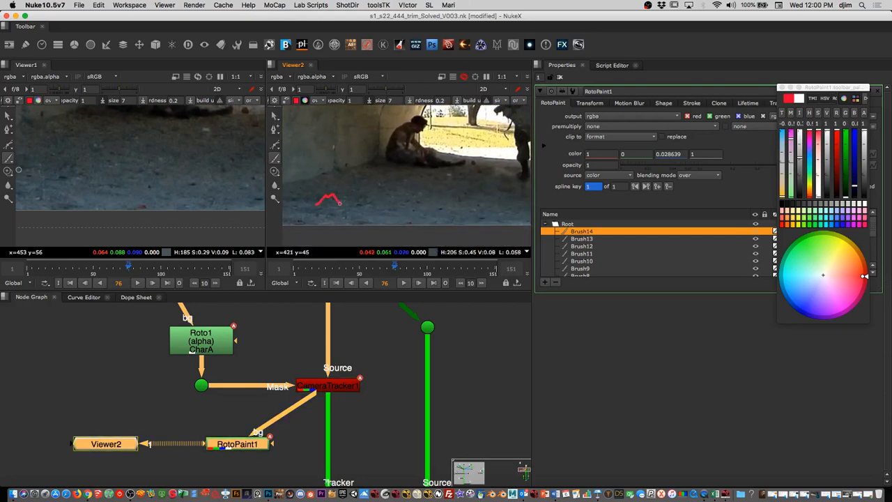
{"action": "left_click_drag", "start_coordinate": [366, 200], "coordinate": [509, 204]}
{"action": "middle_click_drag", "start_coordinate": [466, 187], "coordinate": [452, 171]}
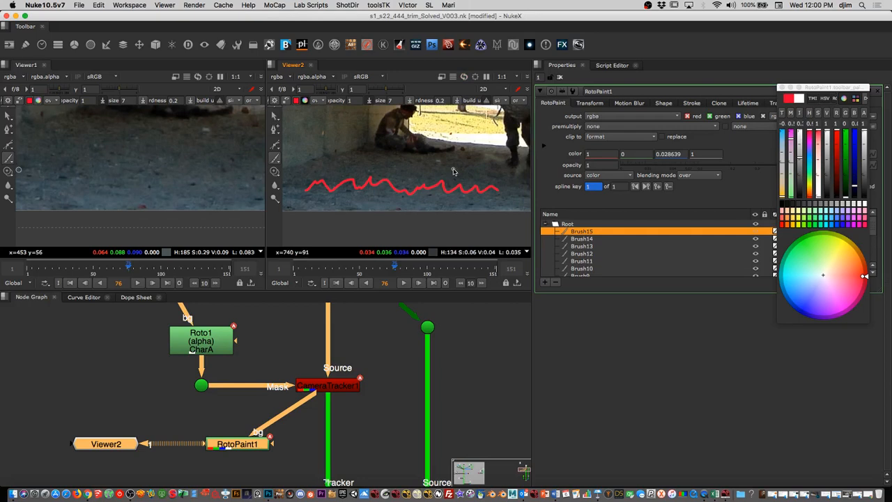
- Mark five spots on the wavy red line with yellow crosses, and paint a nearly level green line through them
{"action": "left_click_drag", "start_coordinate": [863, 277], "coordinate": [866, 244]}
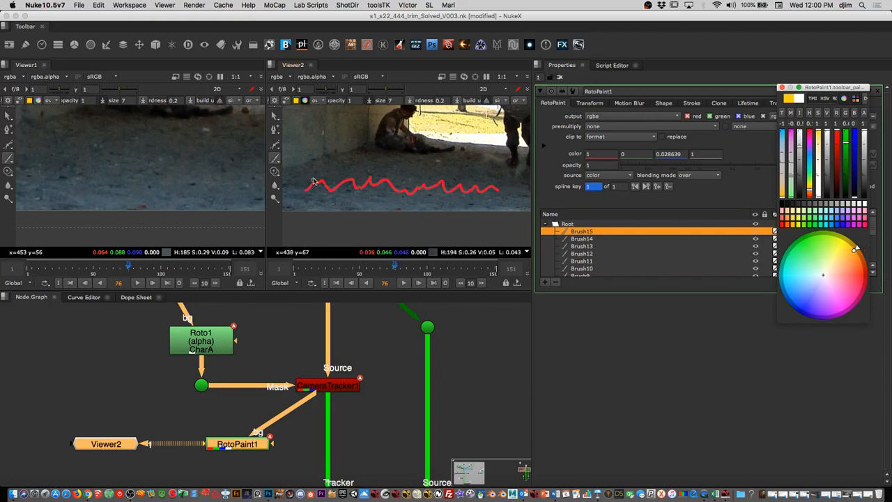
{"action": "mouse_move", "coordinate": [312, 177]}
{"action": "left_mouse_down"}
{"action": "mouse_move", "coordinate": [313, 185]}
{"action": "mouse_move", "coordinate": [361, 193]}
{"action": "left_mouse_up"}
{"action": "mouse_move", "coordinate": [361, 183]}
{"action": "left_mouse_down"}
{"action": "mouse_move", "coordinate": [354, 192]}
{"action": "mouse_move", "coordinate": [398, 193]}
{"action": "left_mouse_up"}
{"action": "left_click_drag", "start_coordinate": [398, 183], "coordinate": [392, 192]}
{"action": "left_click_drag", "start_coordinate": [439, 175], "coordinate": [447, 185]}
{"action": "mouse_move", "coordinate": [447, 175]}
{"action": "left_mouse_down"}
{"action": "mouse_move", "coordinate": [440, 185]}
{"action": "mouse_move", "coordinate": [498, 195]}
{"action": "left_mouse_up"}
{"action": "left_click_drag", "start_coordinate": [498, 185], "coordinate": [491, 195]}
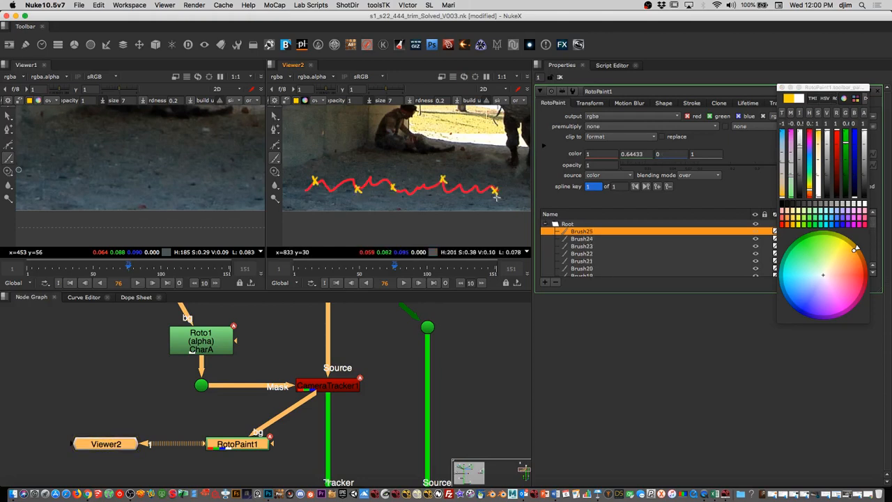
{"action": "left_click_drag", "start_coordinate": [843, 270], "coordinate": [808, 233]}
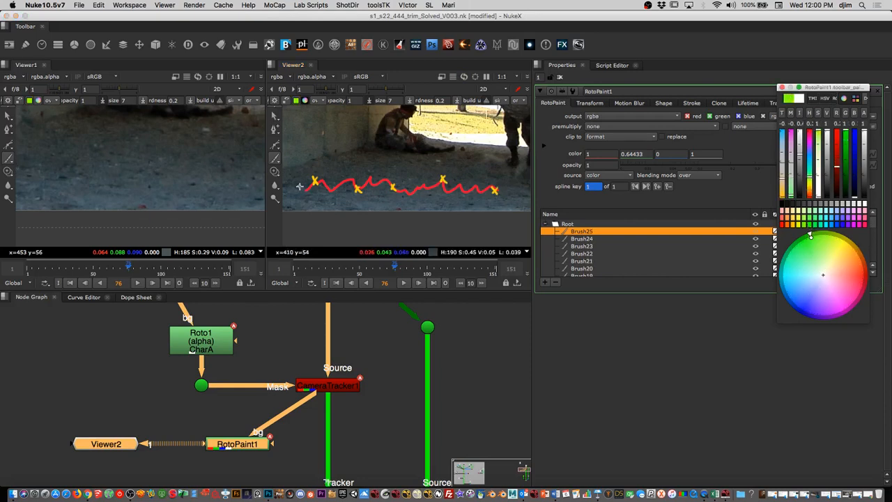
{"action": "left_click_drag", "start_coordinate": [294, 187], "coordinate": [530, 186]}
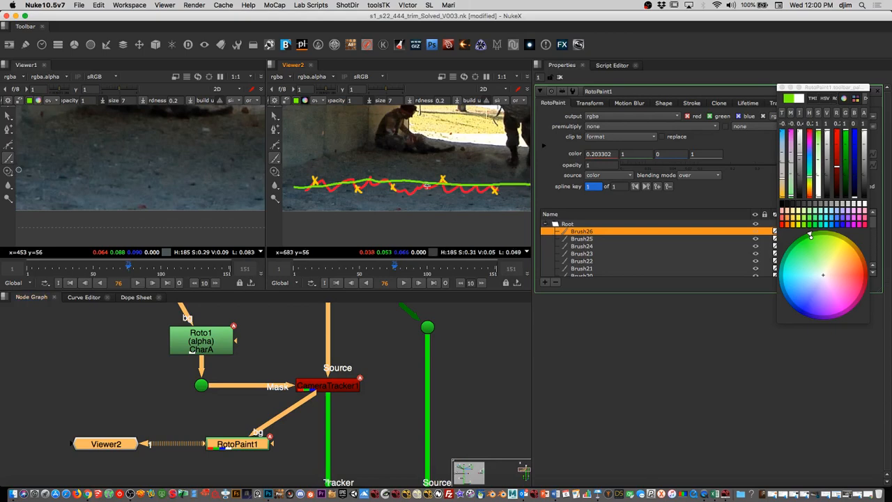
- Delete the RotoPaint node and reopen CameraTracker1's properties to show its point cloud in 3D
{"action": "key", "text": "Tab"}
{"action": "scroll", "coordinate": [397, 396], "scroll_direction": "down", "scroll_amount": 3}
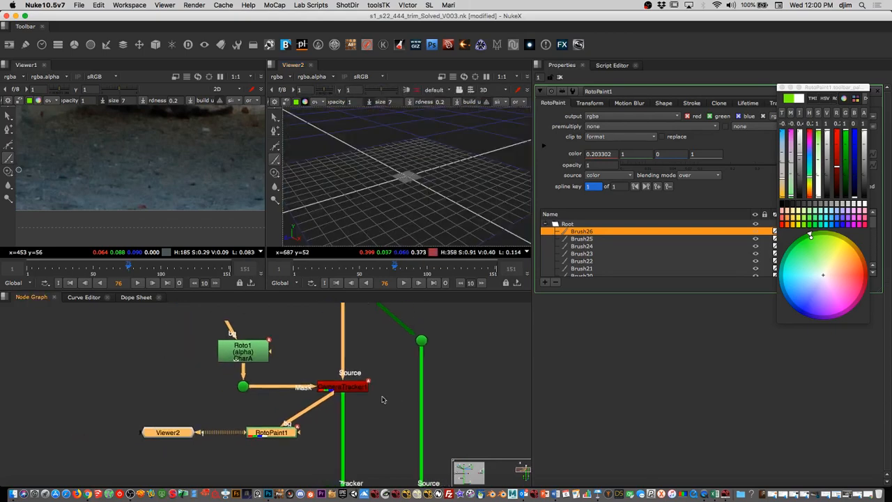
{"action": "left_click", "coordinate": [286, 434]}
{"action": "key", "text": "Delete"}
{"action": "key", "text": "Delete"}
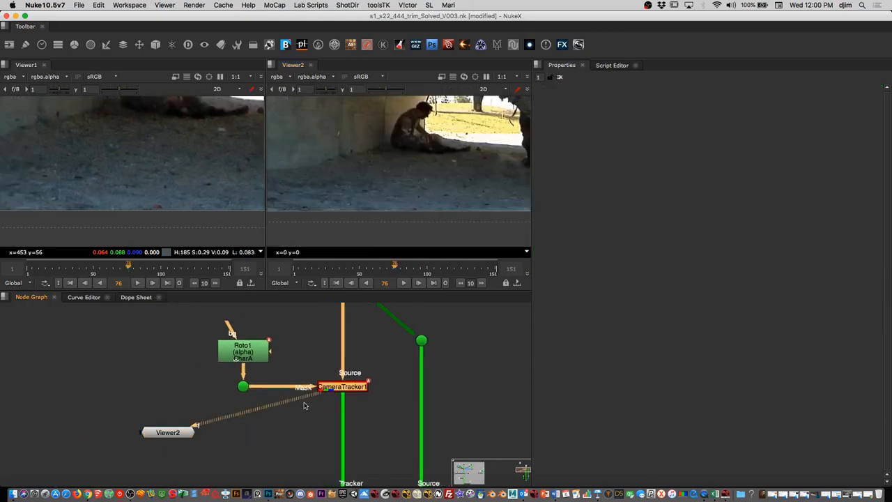
{"action": "key", "text": "Tab"}
{"action": "double_click", "coordinate": [353, 389]}
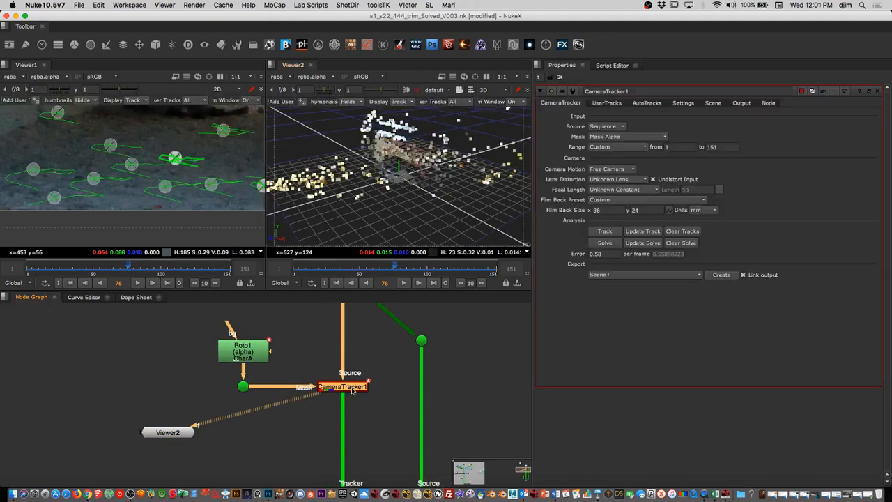
- Compare the 3D grid with CameraTracker1's properties open, closed and reopened
{"action": "left_click_drag", "start_coordinate": [362, 205], "coordinate": [381, 191], "text": "super"}
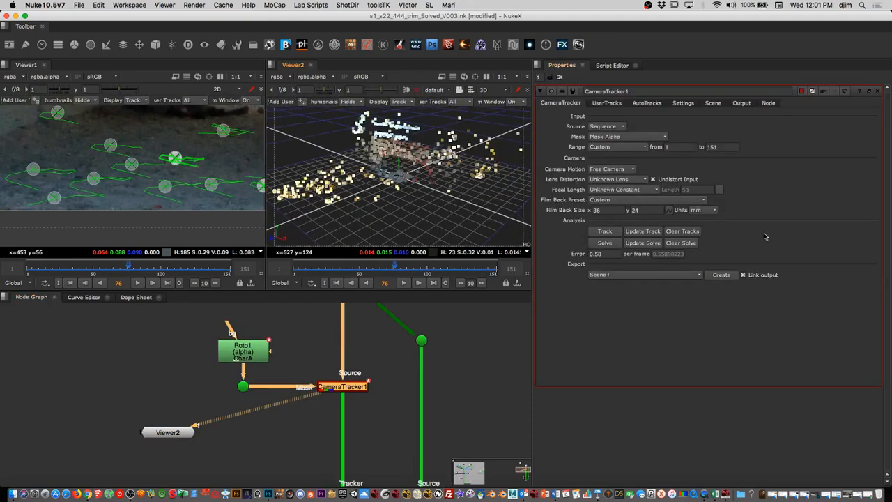
{"action": "left_click", "coordinate": [561, 78]}
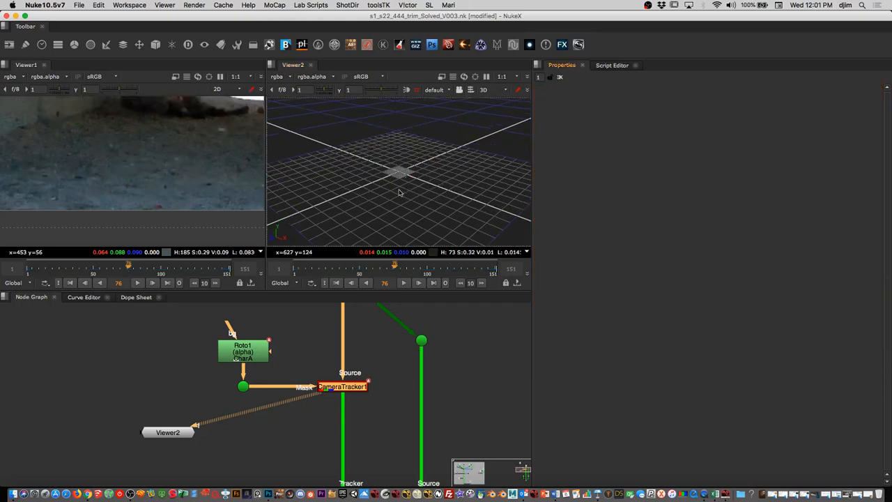
{"action": "double_click", "coordinate": [345, 388]}
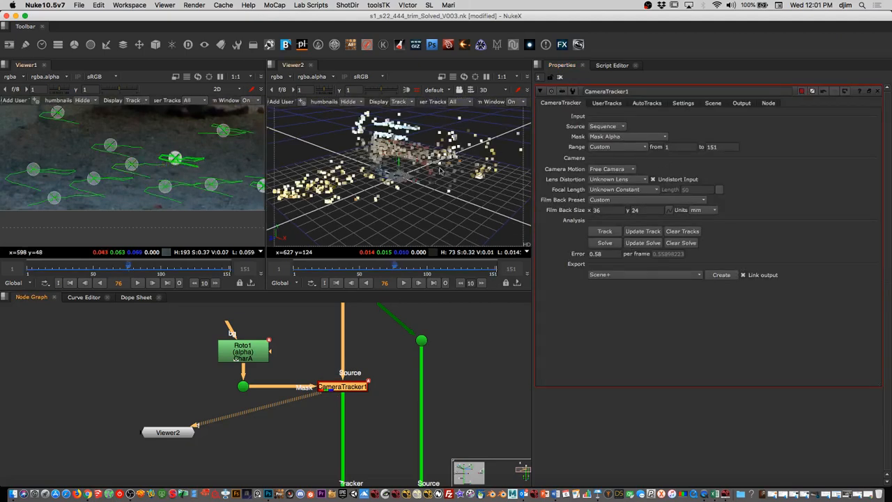
- Select three ground tracks to the right of the origin track in the 2D view
{"action": "scroll", "coordinate": [225, 165], "scroll_direction": "down", "scroll_amount": 4}
{"action": "middle_click_drag", "start_coordinate": [233, 162], "coordinate": [177, 156]}
{"action": "scroll", "coordinate": [237, 191], "scroll_direction": "up", "scroll_amount": 5}
{"action": "left_click", "coordinate": [231, 145]}
{"action": "left_click", "coordinate": [216, 213], "text": "shift"}
{"action": "left_click", "coordinate": [215, 203], "text": "shift"}
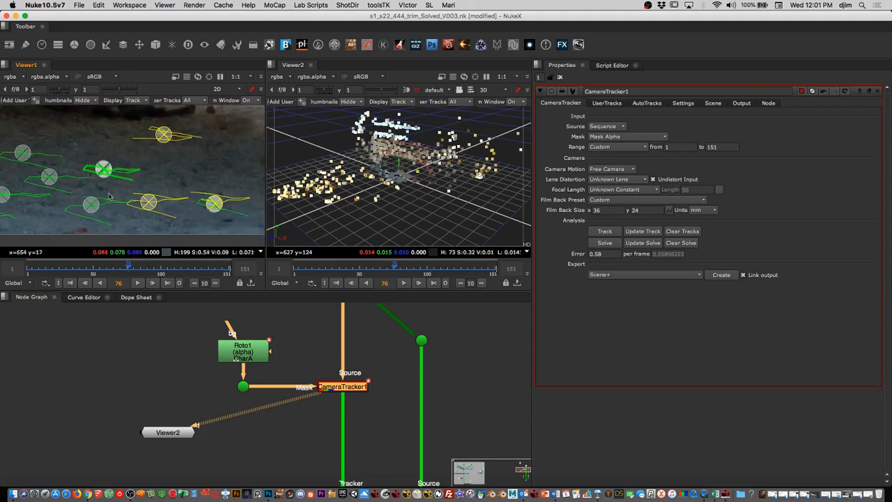
- Select four ground tracks spread to both sides of the origin track in the 2D view, checking their positions in 3D
{"action": "middle_click_drag", "start_coordinate": [78, 189], "coordinate": [219, 198]}
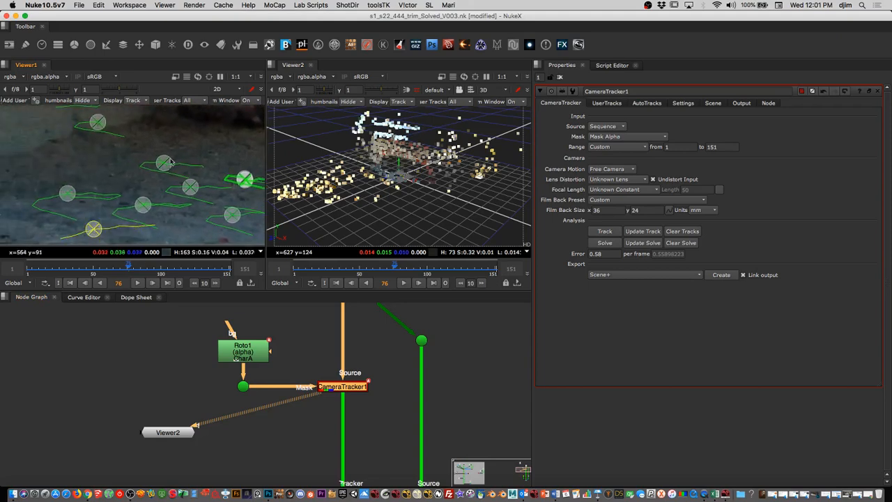
{"action": "left_click", "coordinate": [67, 194], "text": "shift"}
{"action": "left_click_drag", "start_coordinate": [418, 184], "coordinate": [379, 166], "text": "super"}
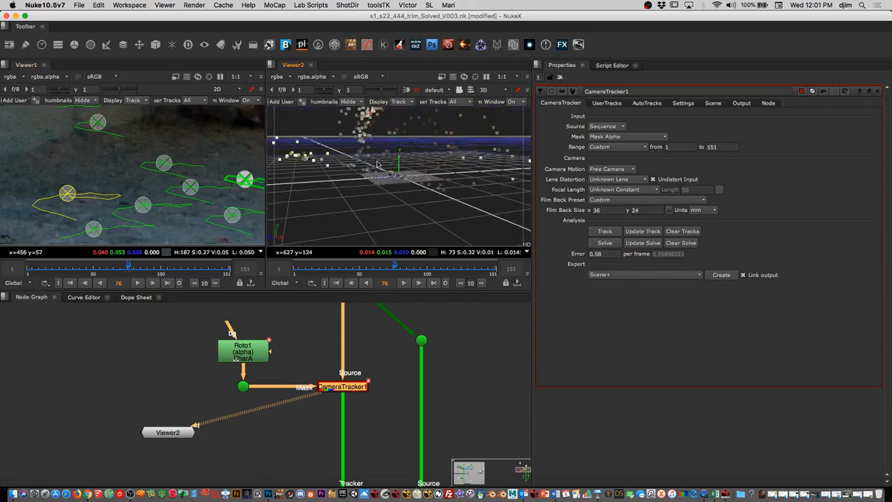
{"action": "mouse_move", "coordinate": [191, 189]}
{"action": "scroll", "coordinate": [210, 192], "scroll_direction": "down", "scroll_amount": 5}
{"action": "scroll", "coordinate": [218, 200], "scroll_direction": "up", "scroll_amount": 5}
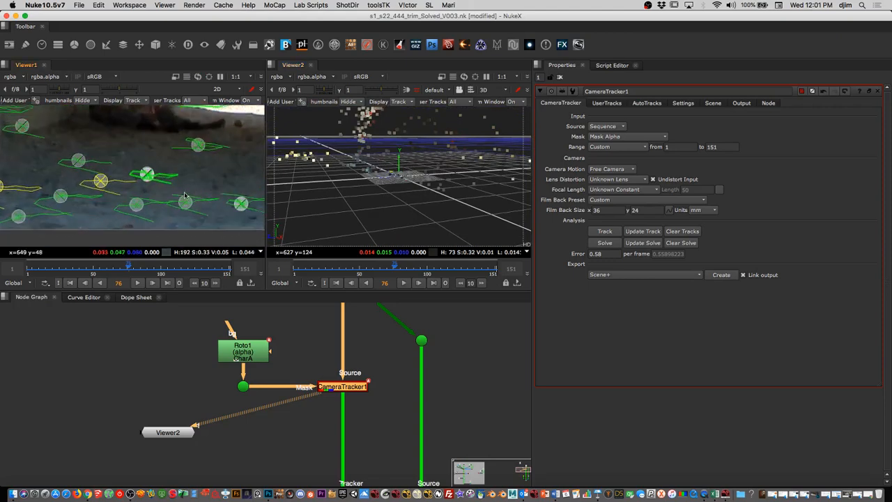
{"action": "left_click", "coordinate": [193, 205], "text": "shift"}
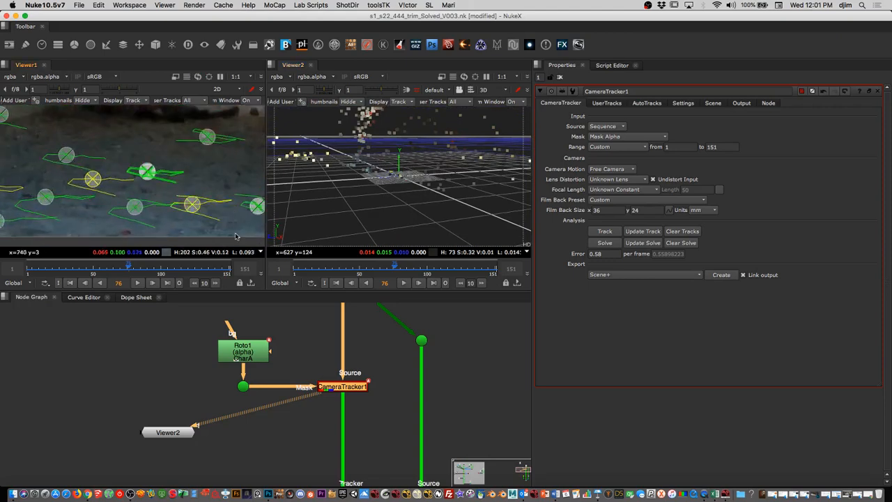
{"action": "left_click_drag", "start_coordinate": [404, 161], "coordinate": [438, 202], "text": "super"}
{"action": "mouse_move", "coordinate": [193, 205]}
{"action": "left_click", "coordinate": [208, 137], "text": "shift"}
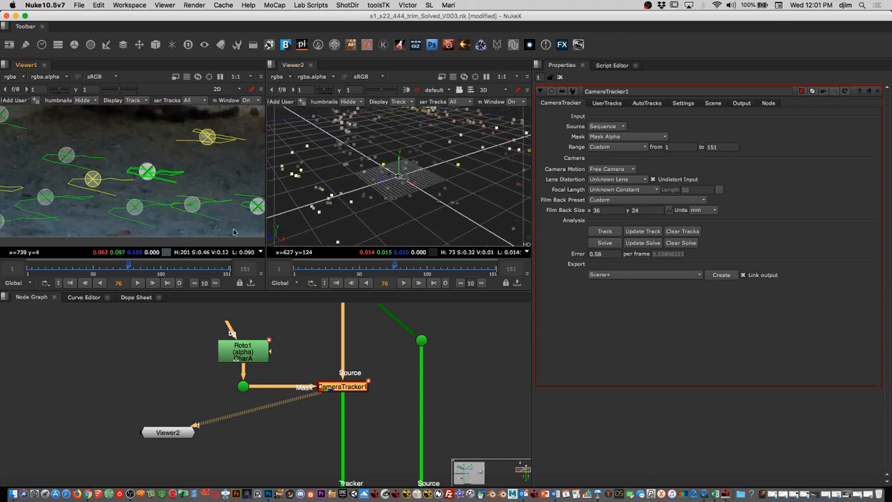
{"action": "left_click", "coordinate": [259, 207], "text": "shift"}
{"action": "scroll", "coordinate": [225, 179], "scroll_direction": "down", "scroll_amount": 4}
{"action": "left_click_drag", "start_coordinate": [394, 184], "coordinate": [437, 172], "text": "super"}
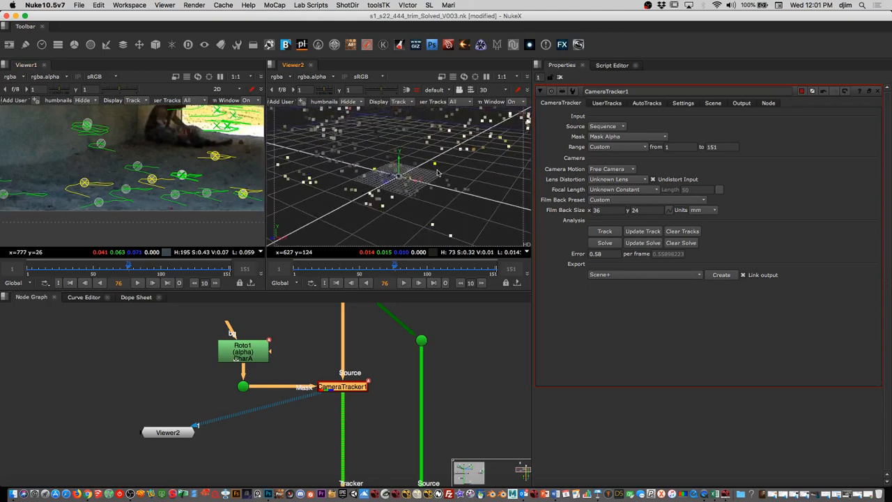
- Set the ground plane to the four selected tracks and check its alignment in the 3D view
{"action": "right_click", "coordinate": [216, 158]}
{"action": "mouse_move", "coordinate": [230, 165]}
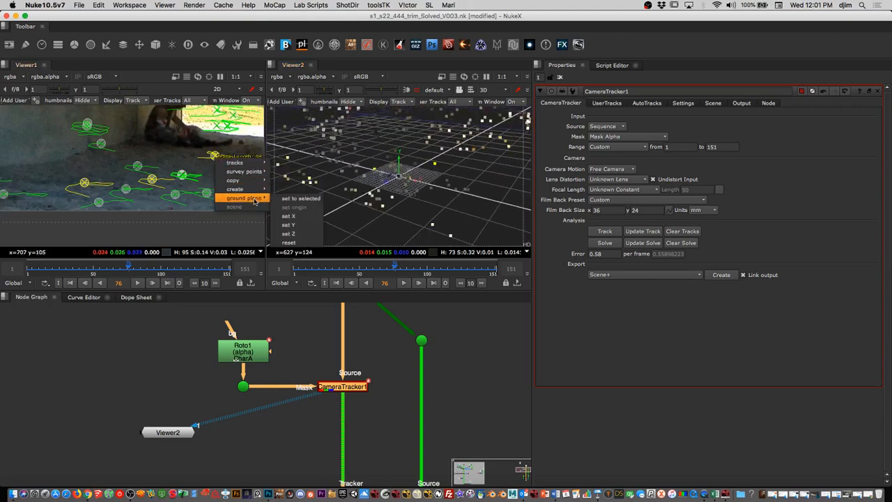
{"action": "mouse_move", "coordinate": [264, 202]}
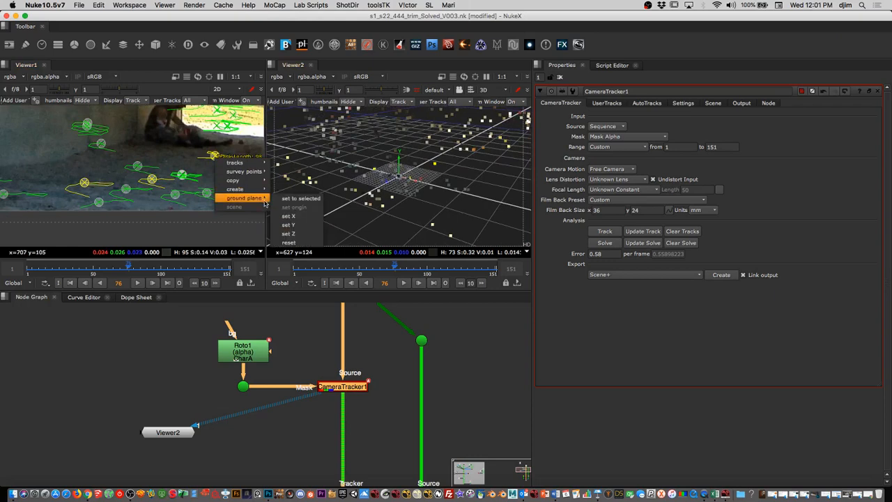
{"action": "left_click", "coordinate": [312, 200]}
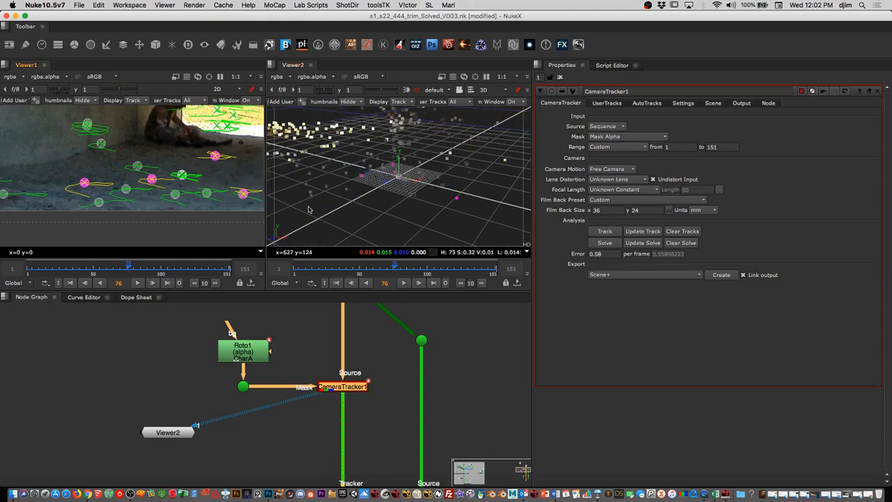
{"action": "left_click_drag", "start_coordinate": [422, 189], "coordinate": [484, 209], "text": "super"}
{"action": "mouse_move", "coordinate": [387, 184]}
{"action": "left_mouse_down", "text": "super"}
{"action": "mouse_move", "coordinate": [462, 207]}
{"action": "mouse_move", "coordinate": [522, 200]}
{"action": "mouse_move", "coordinate": [467, 205]}
{"action": "mouse_move", "coordinate": [435, 195]}
{"action": "mouse_move", "coordinate": [453, 193]}
{"action": "mouse_move", "coordinate": [400, 186]}
{"action": "left_mouse_up", "text": "super"}
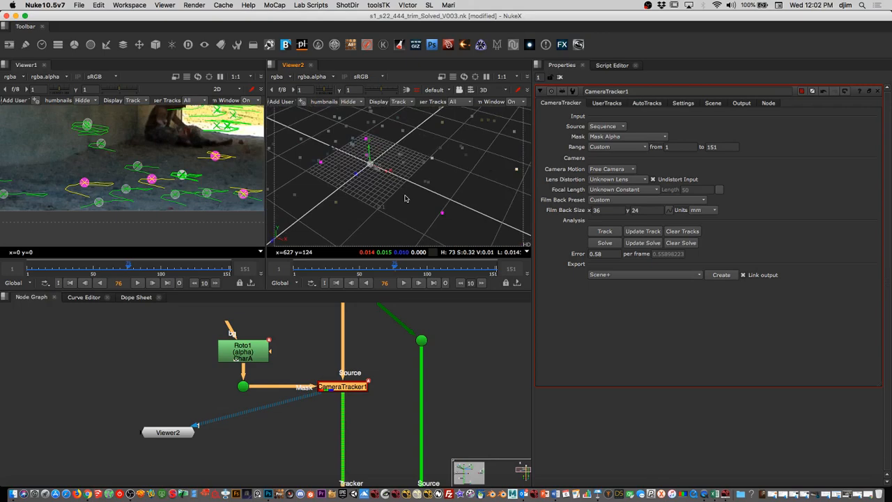
{"action": "left_click_drag", "start_coordinate": [450, 179], "coordinate": [403, 190], "text": "super"}
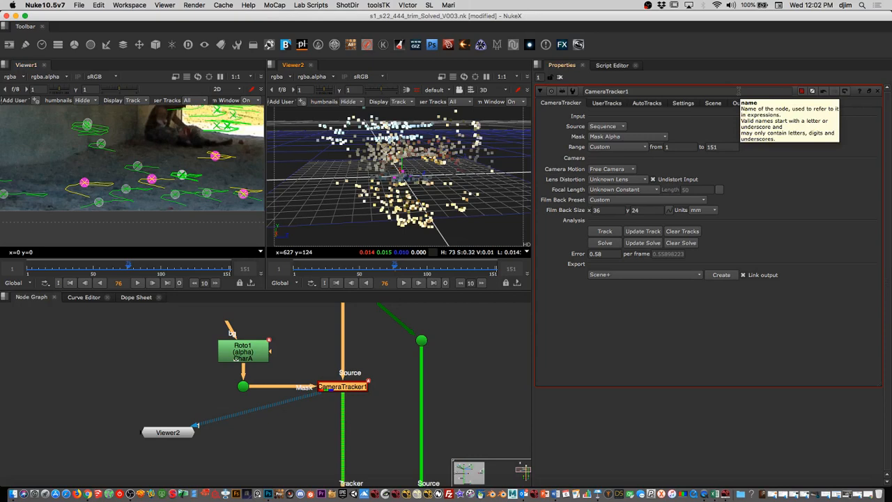
- Compare CameraTracker1's solved camera output values with its scene constraint and transform settings
{"action": "left_click", "coordinate": [742, 103]}
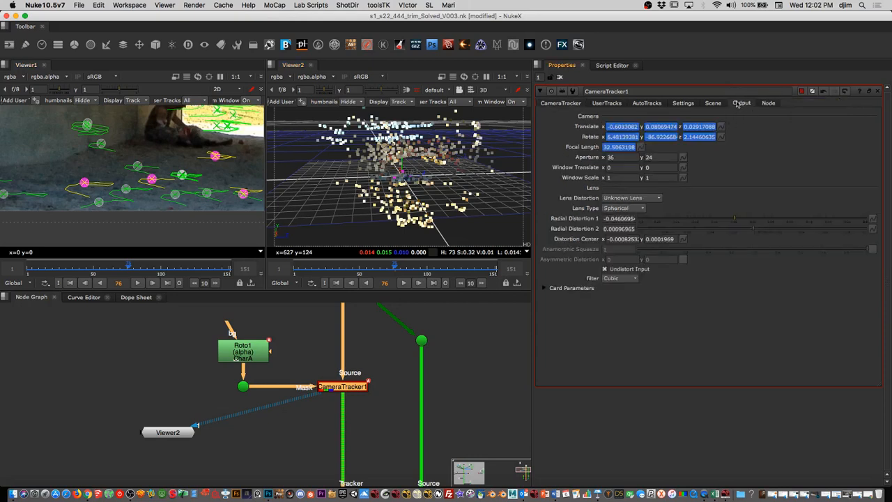
{"action": "left_click", "coordinate": [712, 104]}
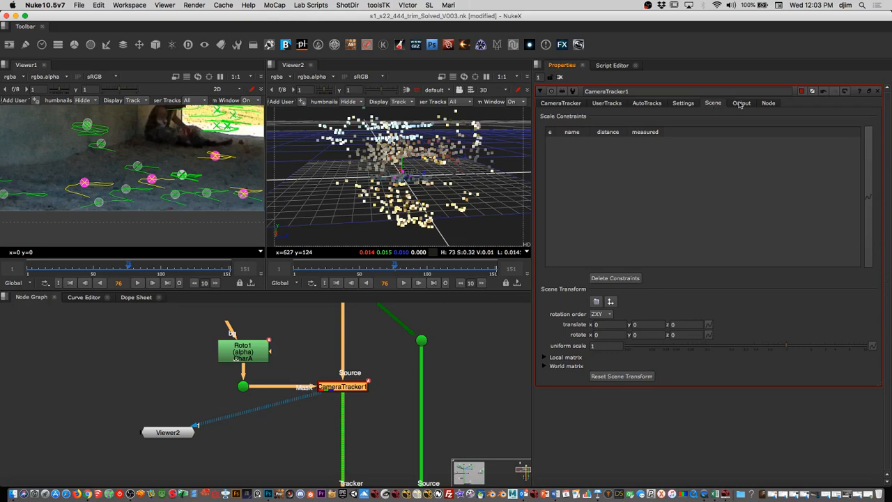
{"action": "left_click", "coordinate": [740, 105]}
{"action": "left_click", "coordinate": [712, 105]}
{"action": "left_click", "coordinate": [743, 103]}
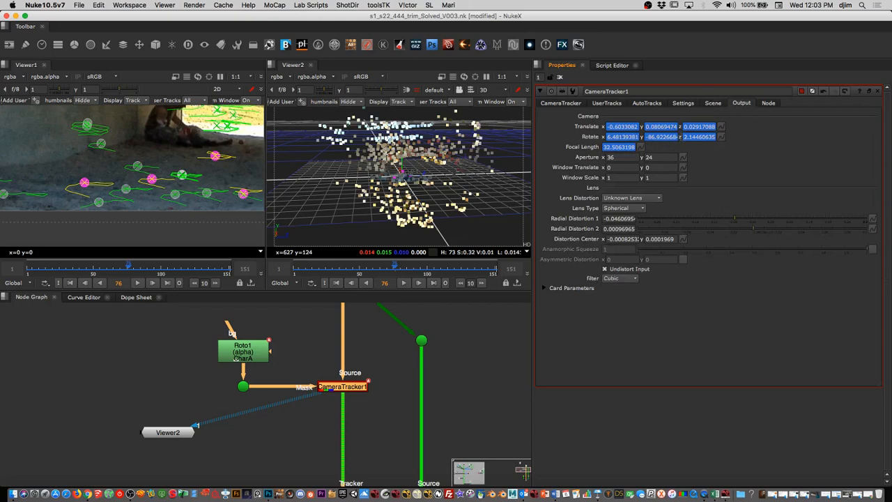
{"action": "left_click", "coordinate": [713, 103]}
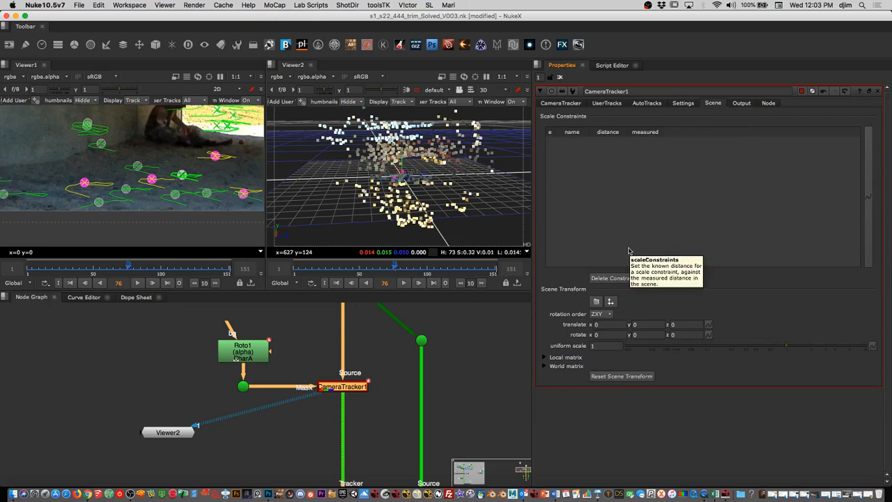
- Examine the point cloud's size and orientation against the 3D grid from several angles
{"action": "scroll", "coordinate": [411, 220], "scroll_direction": "down", "scroll_amount": 10}
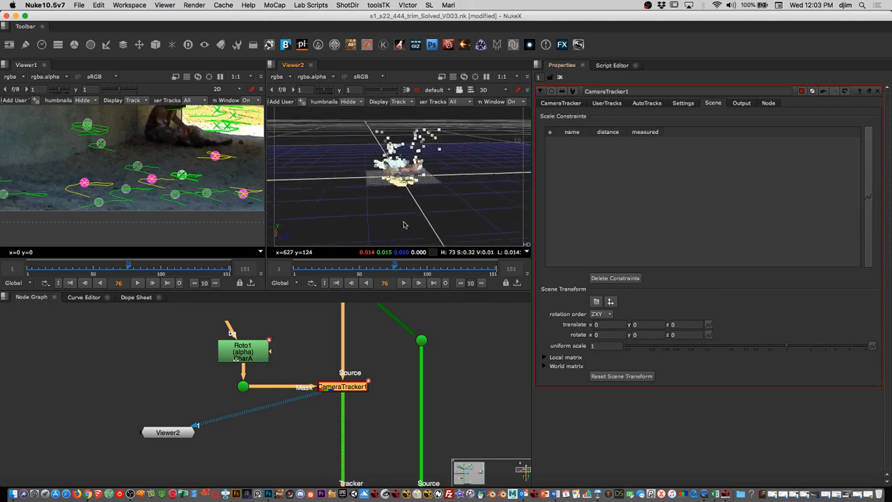
{"action": "left_click_drag", "start_coordinate": [451, 196], "coordinate": [335, 229], "text": "super"}
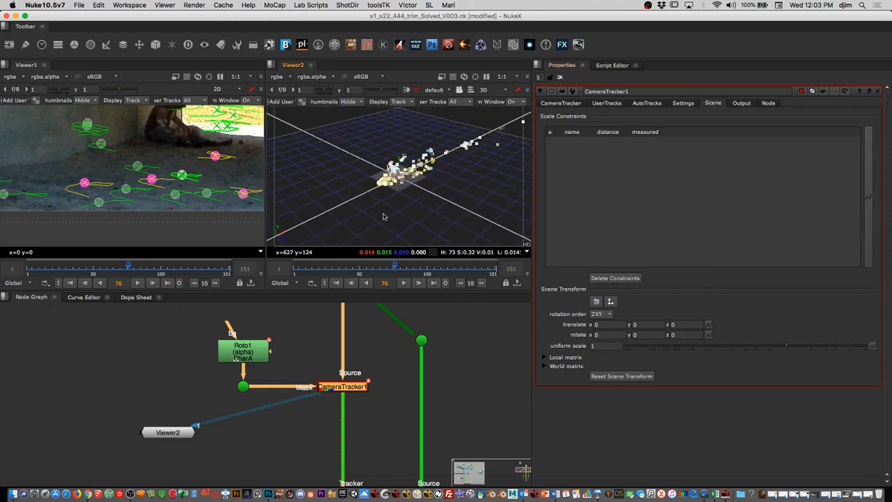
{"action": "left_click_drag", "start_coordinate": [391, 215], "coordinate": [411, 216], "text": "super"}
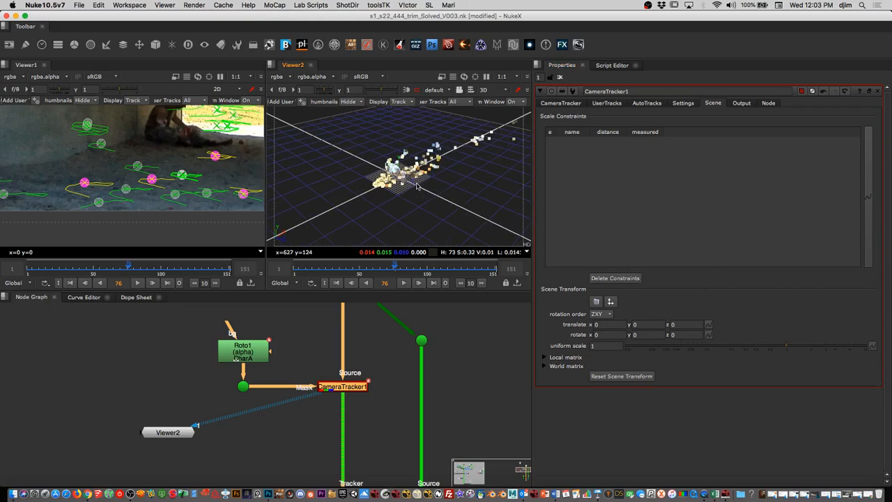
{"action": "left_click_drag", "start_coordinate": [417, 185], "coordinate": [473, 162], "text": "super"}
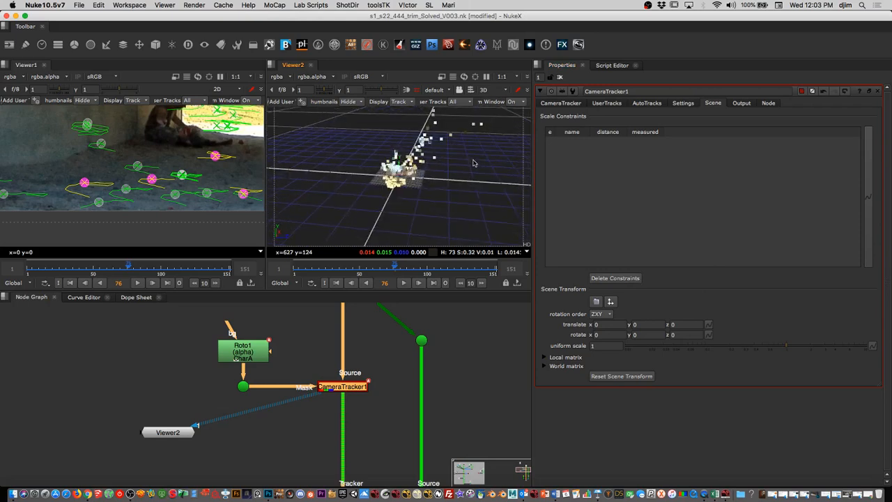
{"action": "mouse_move", "coordinate": [447, 256]}
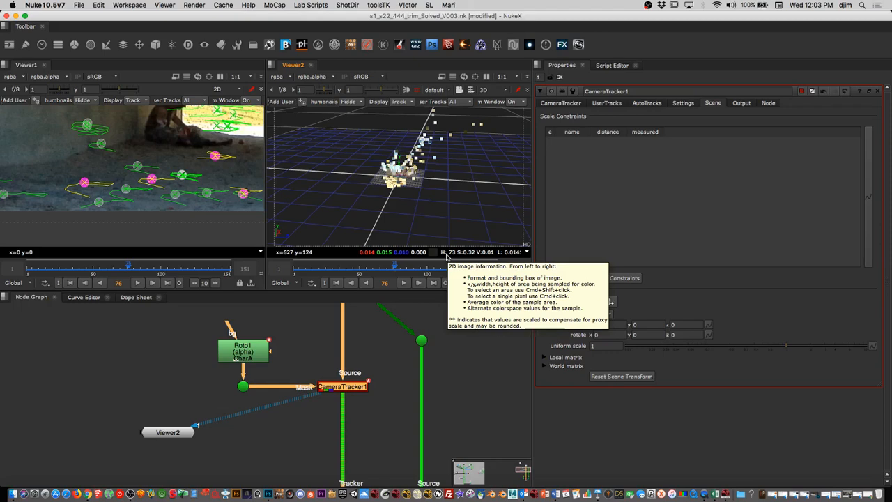
{"action": "scroll", "coordinate": [483, 164], "scroll_direction": "up", "scroll_amount": 6}
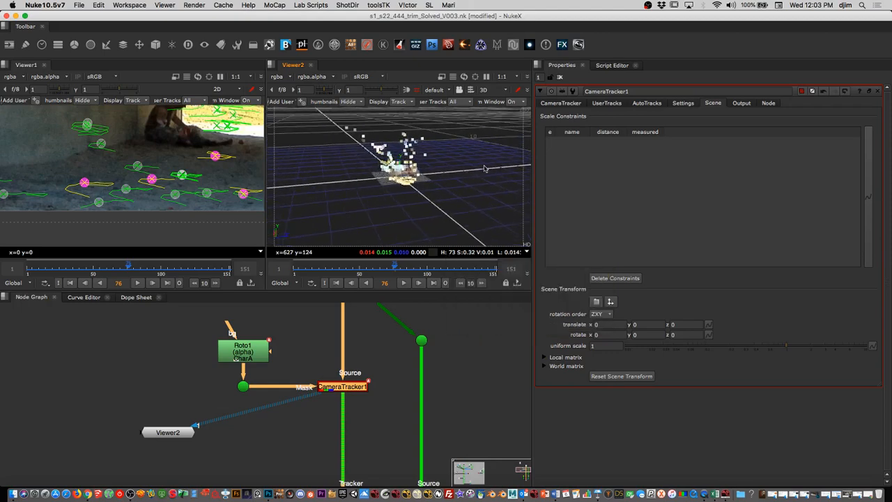
{"action": "middle_click_drag", "start_coordinate": [483, 165], "coordinate": [449, 172]}
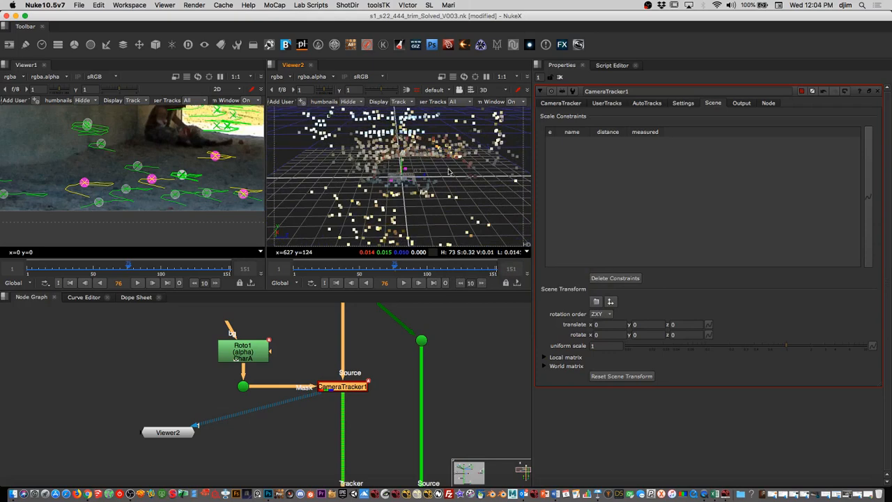
- Select two unassigned ground tracks in front of the origin and add a scale distance between them
{"action": "mouse_move", "coordinate": [207, 193]}
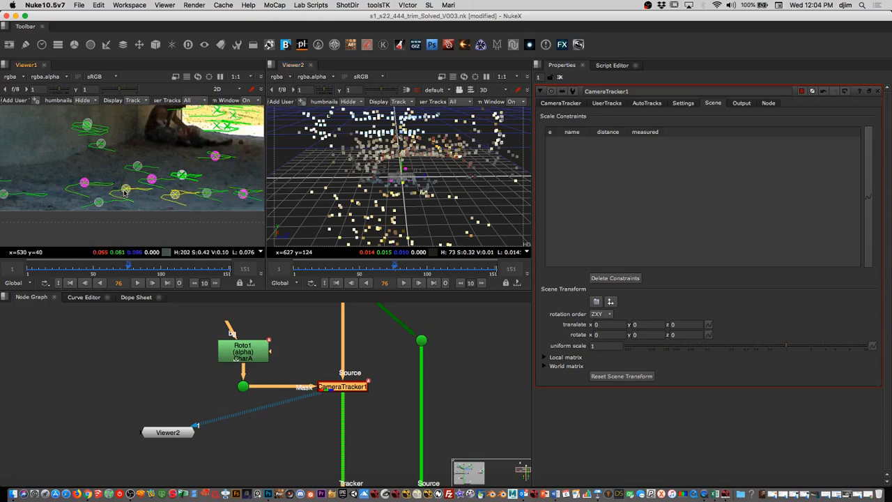
{"action": "left_click_drag", "start_coordinate": [452, 180], "coordinate": [394, 203], "text": "super"}
{"action": "scroll", "coordinate": [395, 202], "scroll_direction": "down", "scroll_amount": 3}
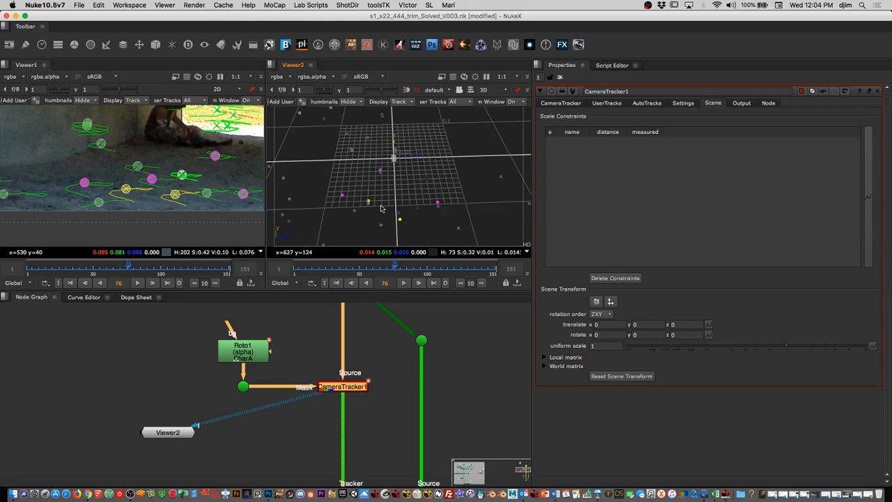
{"action": "right_click", "coordinate": [179, 196]}
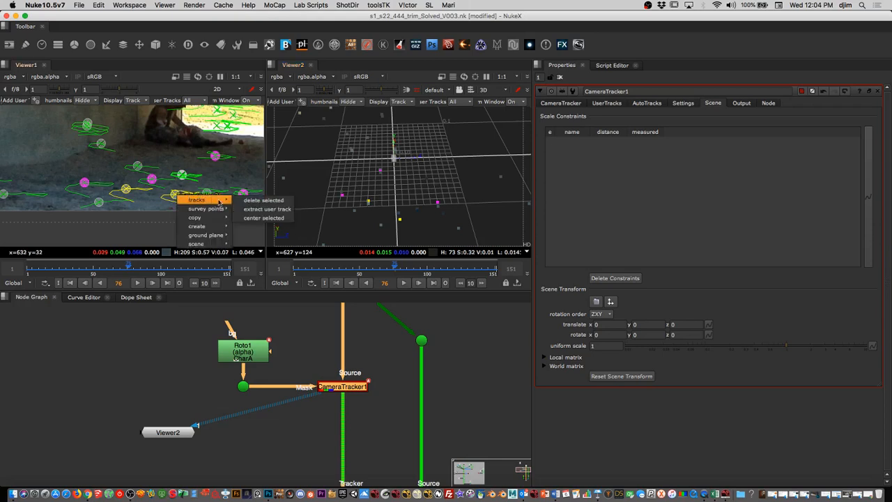
{"action": "mouse_move", "coordinate": [223, 244]}
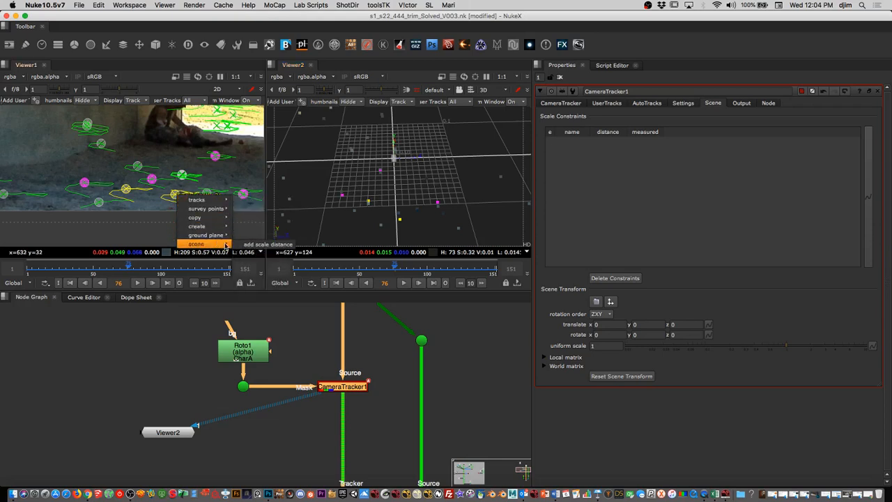
{"action": "left_click", "coordinate": [258, 245]}
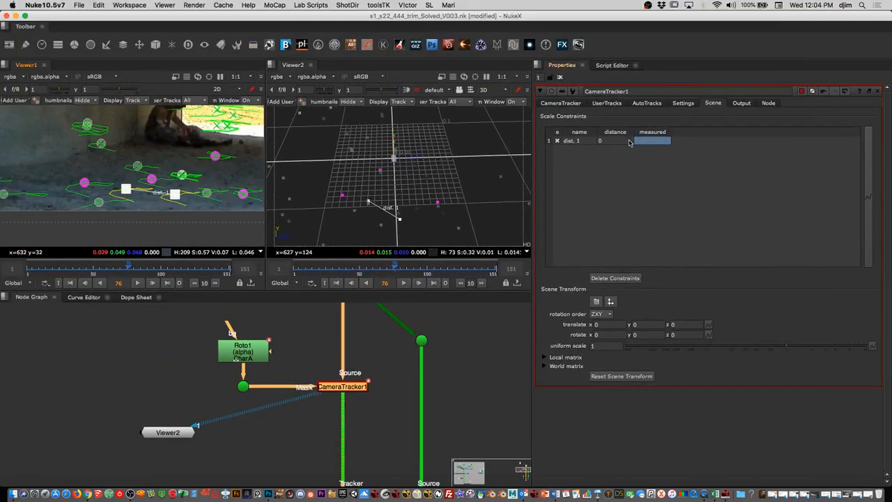
- Set the known distance of the dist. 1 scale constraint to 1
{"action": "left_click", "coordinate": [607, 141]}
{"action": "double_click", "coordinate": [607, 141]}
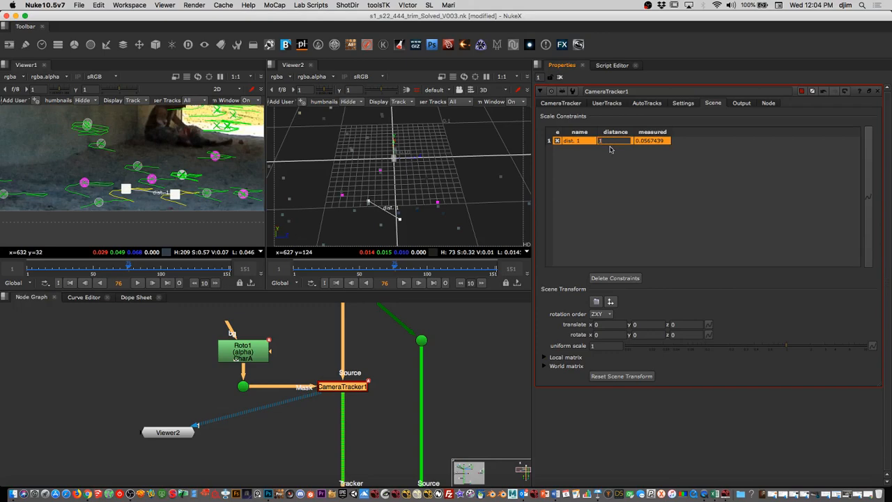
{"action": "type", "text": "1"}
{"action": "key", "text": "Return"}
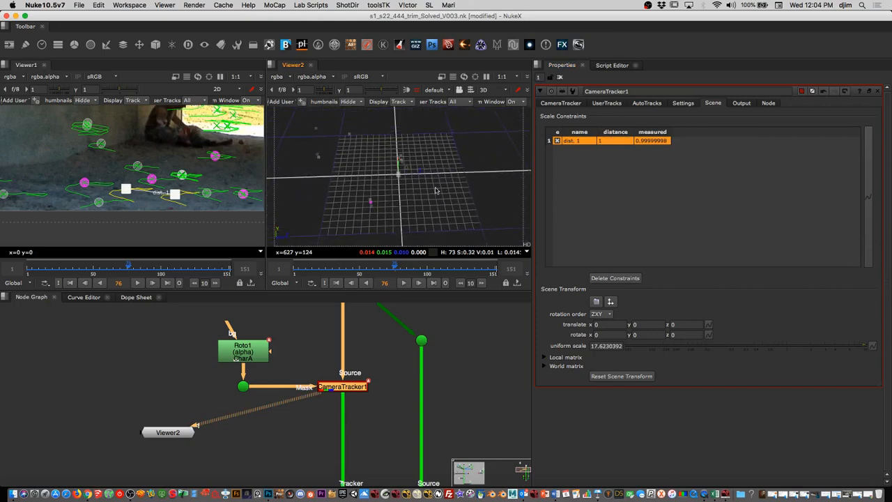
- Inspect the rescaled point cloud and the dist. 1 constraint against the 3D grid
{"action": "left_click_drag", "start_coordinate": [353, 223], "coordinate": [426, 221], "text": "ctrl"}
{"action": "scroll", "coordinate": [426, 219], "scroll_direction": "up", "scroll_amount": 3}
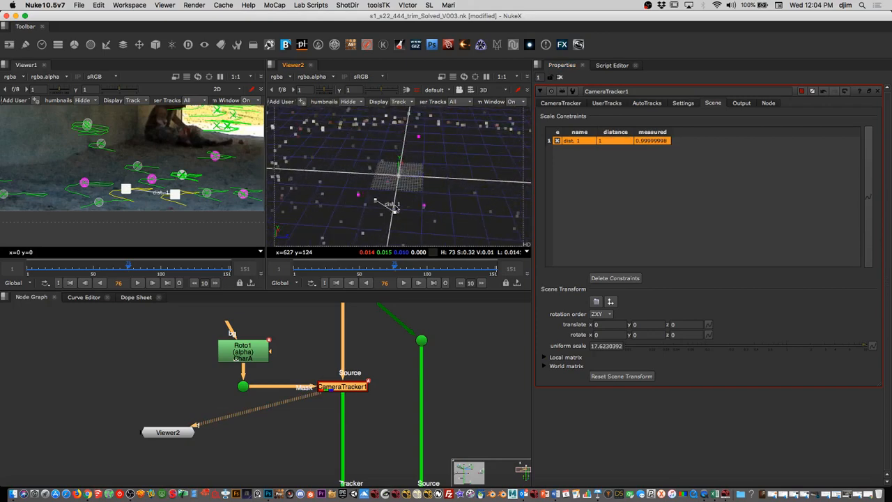
{"action": "left_click_drag", "start_coordinate": [458, 182], "coordinate": [425, 155], "text": "ctrl"}
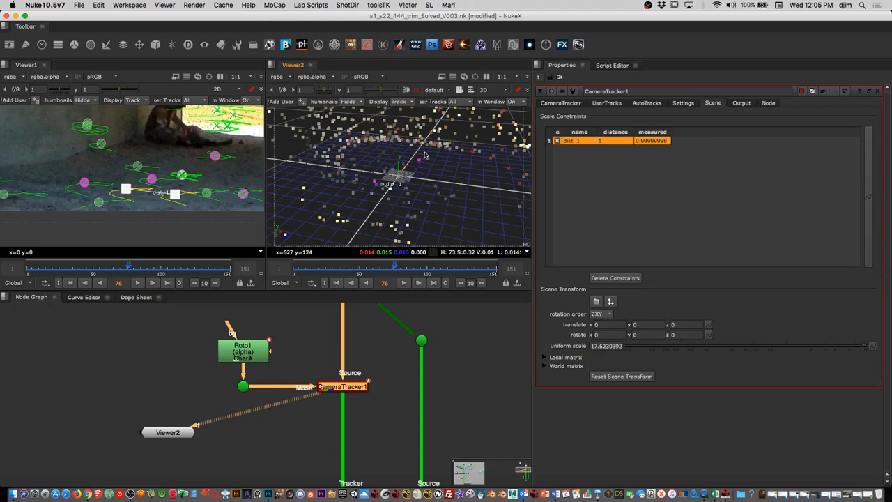
{"action": "right_click", "coordinate": [455, 160]}
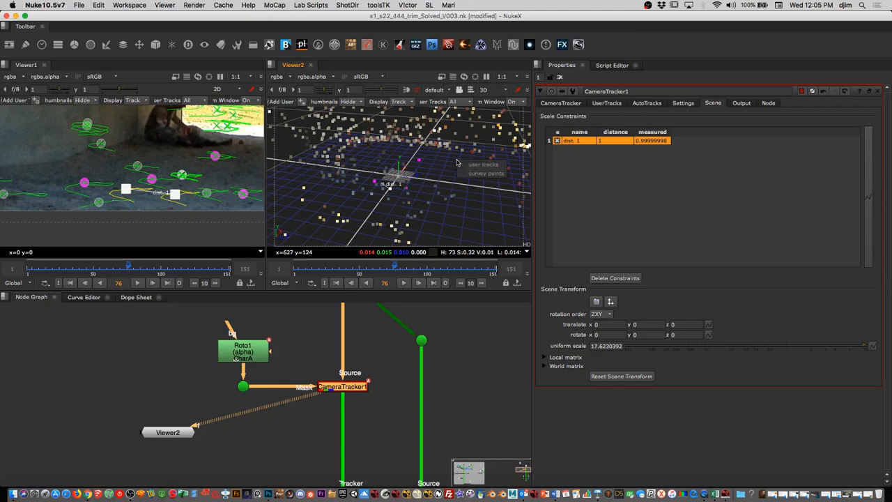
{"action": "left_click", "coordinate": [336, 179]}
- Set the scene transform's Y rotation to -80 to turn the point cloud square to the 3D grid
{"action": "left_click_drag", "start_coordinate": [488, 168], "coordinate": [408, 209], "text": "super"}
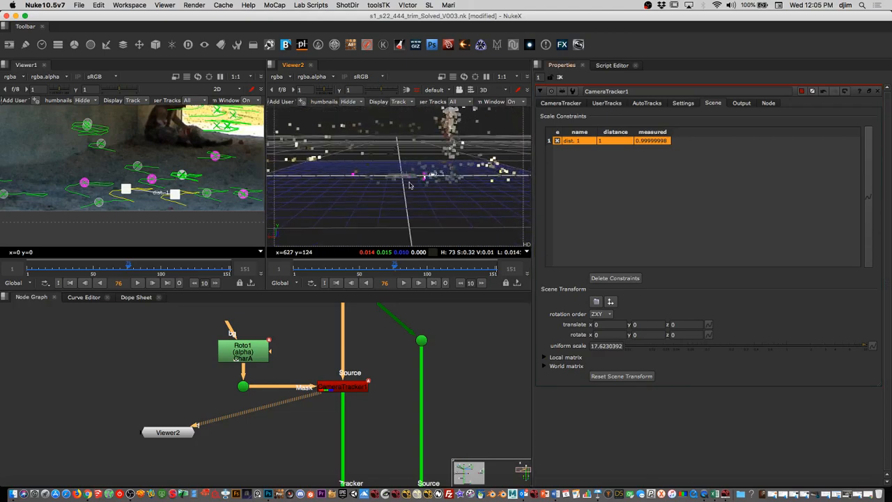
{"action": "left_click_drag", "start_coordinate": [440, 184], "coordinate": [430, 195], "text": "super"}
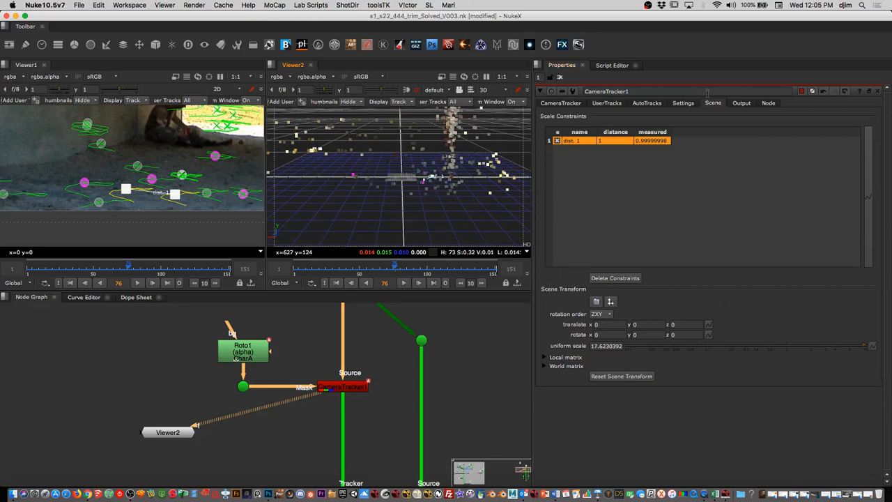
{"action": "left_click", "coordinate": [635, 335]}
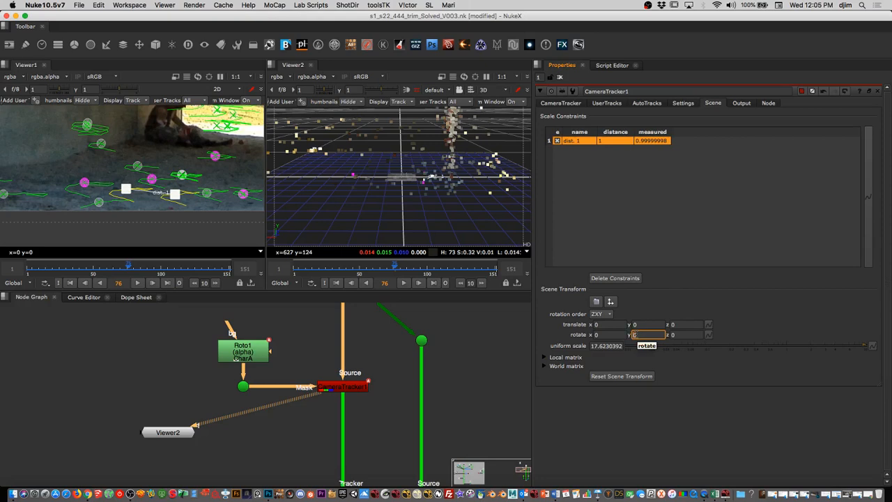
{"action": "key", "text": "Up"}
{"action": "key", "text": "Up"}
{"action": "key", "text": "Up"}
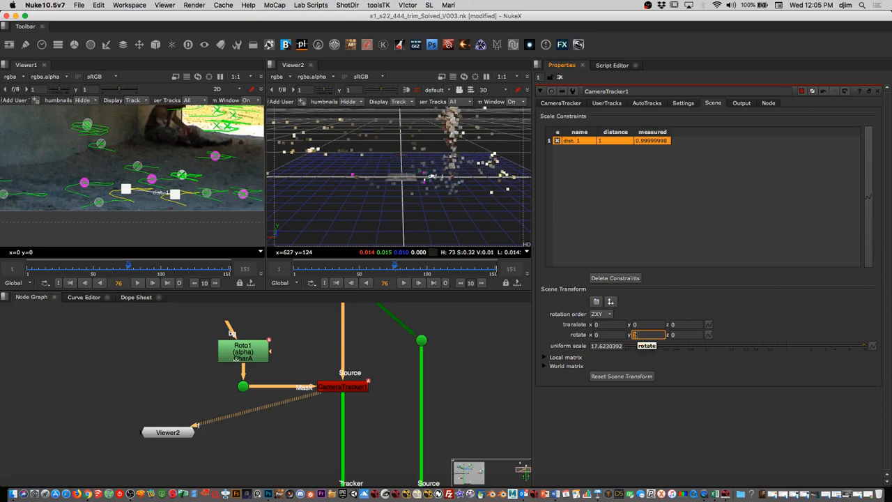
{"action": "key", "text": "Up"}
{"action": "key", "text": "Up"}
{"action": "key", "text": "Up"}
{"action": "key", "text": "Up"}
{"action": "key", "text": "Up"}
{"action": "key", "text": "Up"}
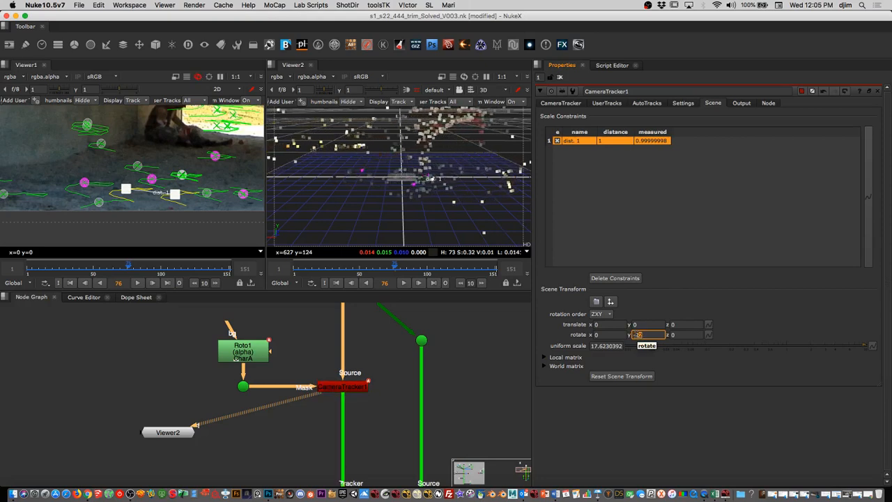
{"action": "key", "text": "Up"}
{"action": "key", "text": "Up"}
{"action": "key", "text": "Up"}
{"action": "key", "text": "Up"}
{"action": "key", "text": "Up"}
{"action": "key", "text": "Up"}
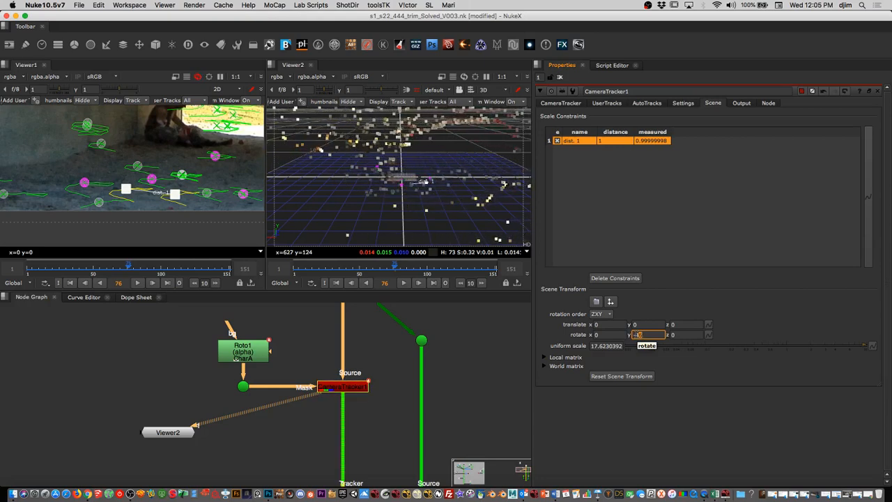
{"action": "key", "text": "Up"}
{"action": "key", "text": "Up"}
{"action": "key", "text": "Up"}
{"action": "key", "text": "Up"}
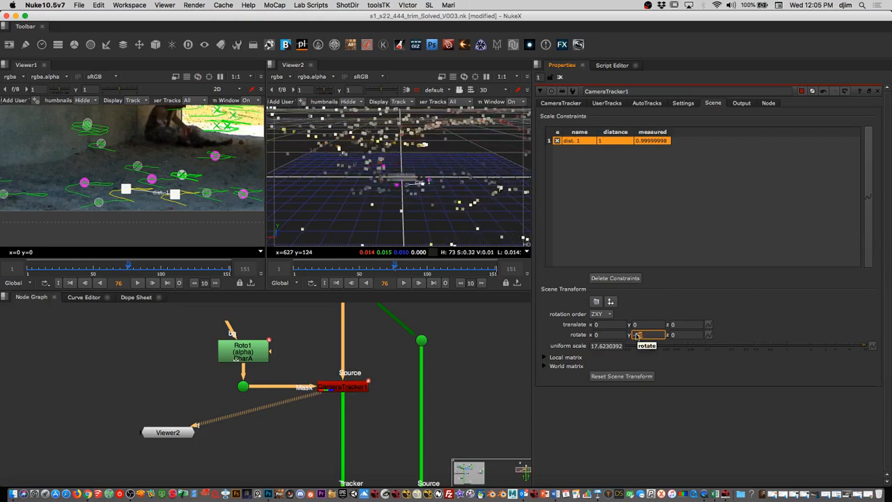
{"action": "key", "text": "Up"}
{"action": "key", "text": "Up"}
{"action": "key", "text": "Up"}
{"action": "key", "text": "Up"}
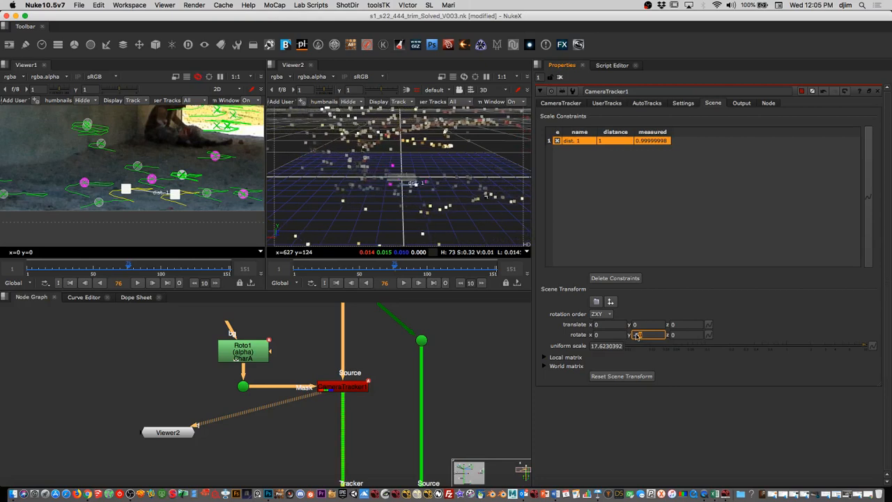
{"action": "key", "text": "Up"}
{"action": "key", "text": "Up"}
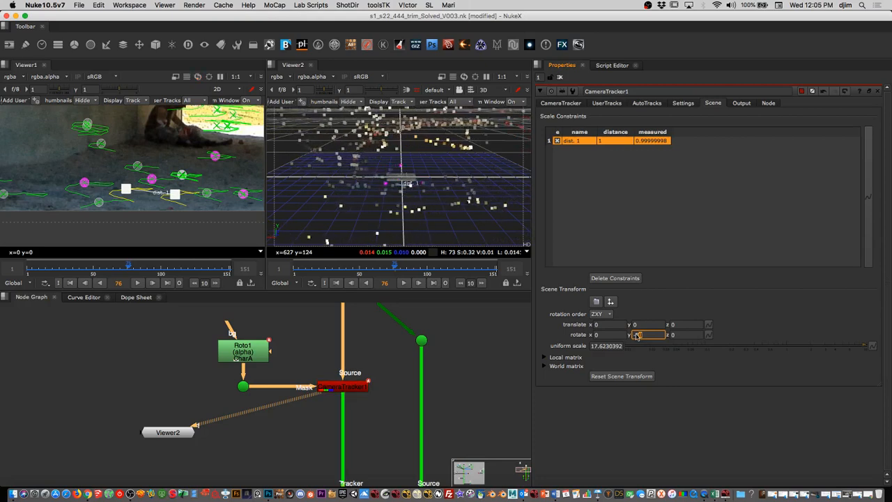
{"action": "key", "text": "Up"}
{"action": "key", "text": "Up"}
{"action": "key", "text": "Up"}
{"action": "key", "text": "Up"}
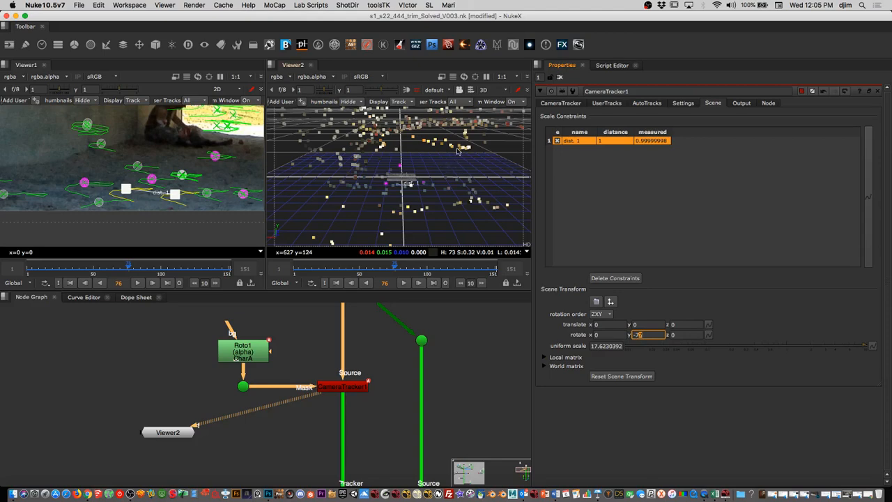
{"action": "scroll", "coordinate": [458, 152], "scroll_direction": "down", "scroll_amount": 5}
{"action": "mouse_move", "coordinate": [457, 152]}
{"action": "left_mouse_down", "text": "super"}
{"action": "mouse_move", "coordinate": [440, 165]}
{"action": "mouse_move", "coordinate": [469, 161]}
{"action": "mouse_move", "coordinate": [469, 147]}
{"action": "left_mouse_up", "text": "super"}
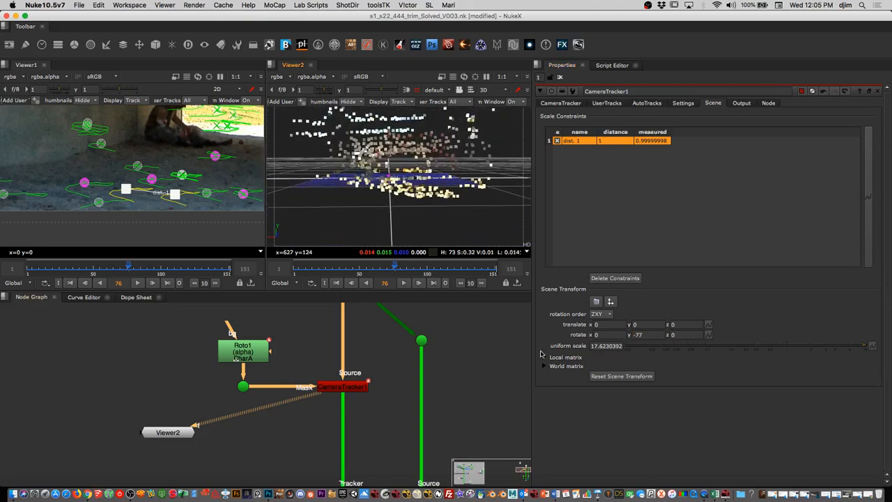
{"action": "left_click", "coordinate": [640, 335]}
{"action": "key", "text": "Down"}
{"action": "key", "text": "Down"}
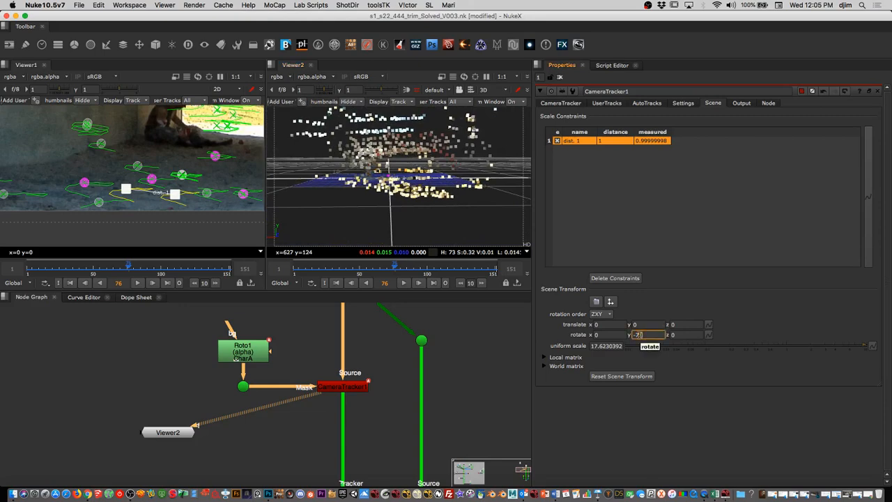
{"action": "key", "text": "Down"}
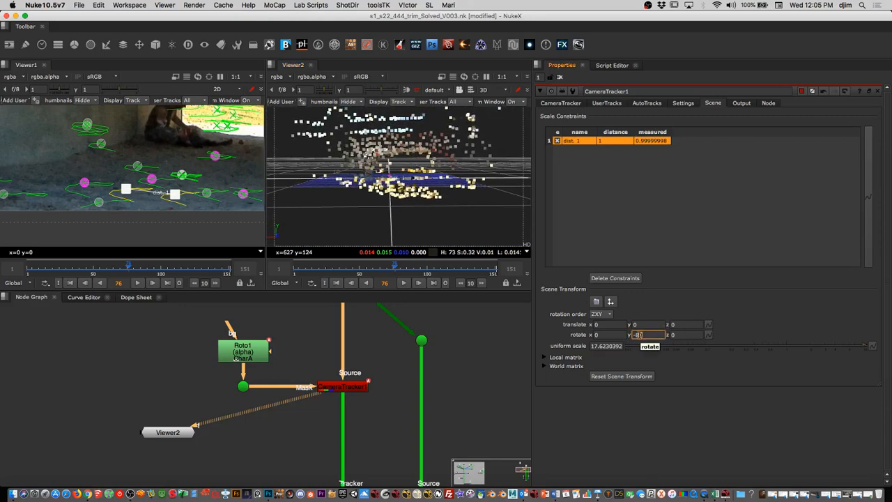
{"action": "left_click_drag", "start_coordinate": [459, 161], "coordinate": [389, 162], "text": "super"}
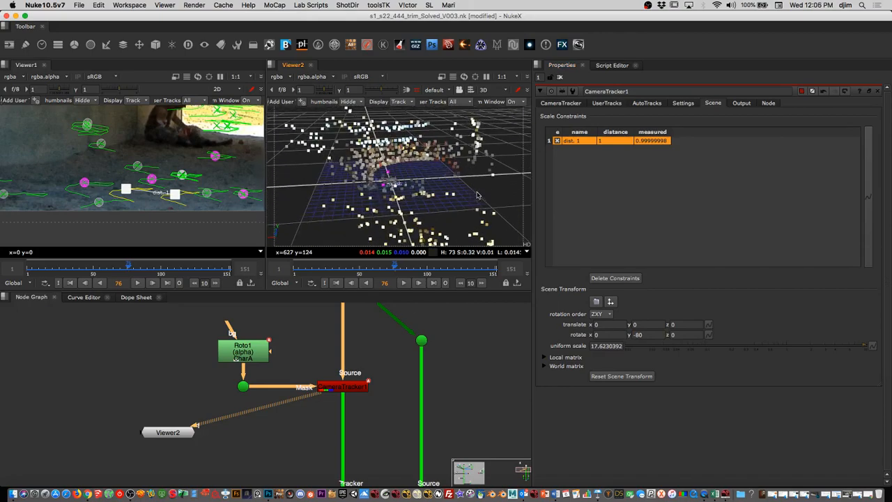
- Save the script under the new name s1_s22_444_trim_Solved_1806_V003.nk
{"action": "left_click", "coordinate": [79, 5]}
{"action": "left_click", "coordinate": [108, 66]}
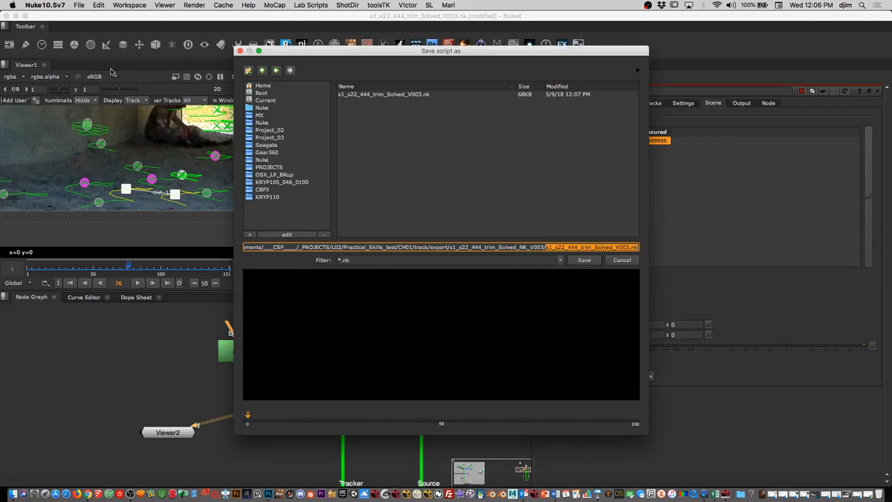
{"action": "left_click", "coordinate": [619, 247]}
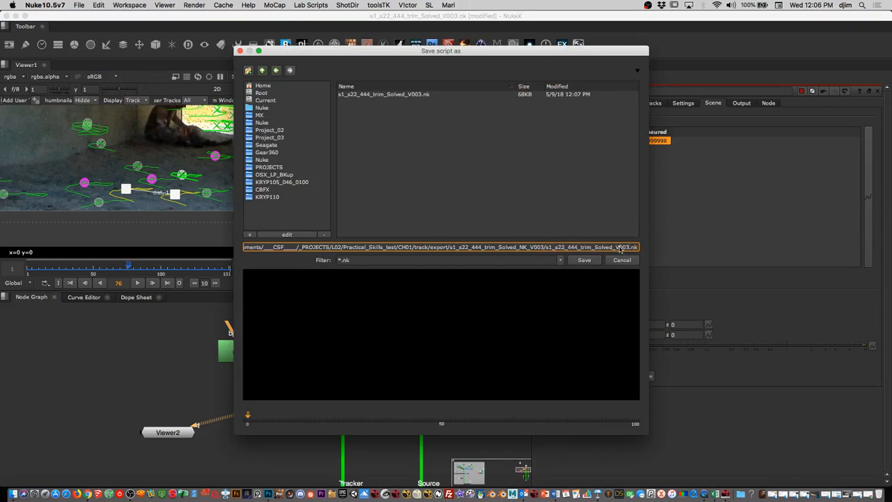
{"action": "type", "text": "N20"}
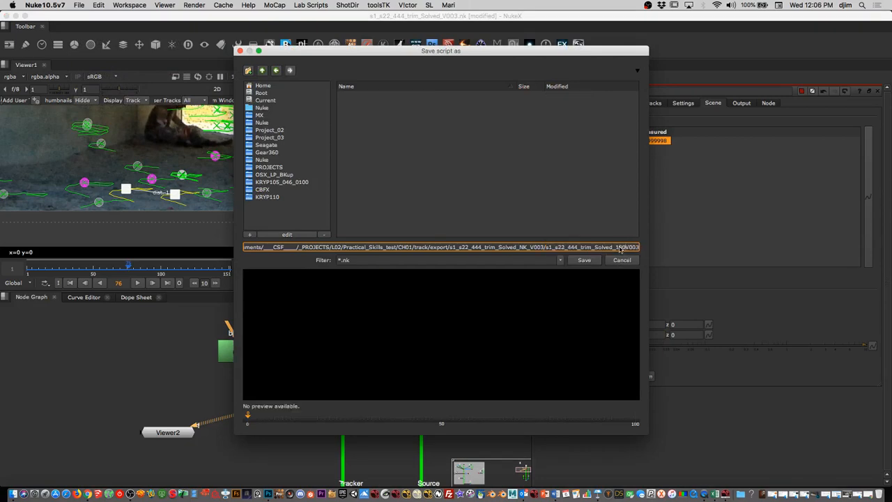
{"action": "type", "text": "6"}
{"action": "left_click", "coordinate": [585, 262]}
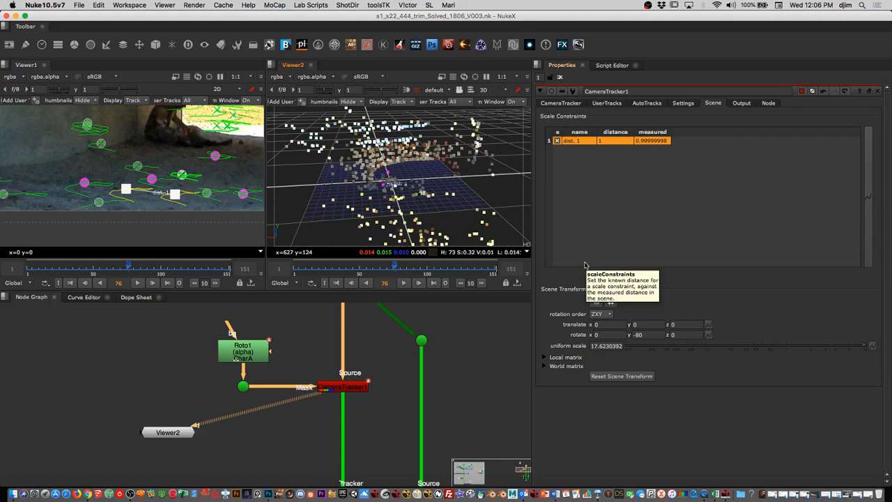
- Show the ScanlineRender1 output in Viewer2
{"action": "scroll", "coordinate": [463, 377], "scroll_direction": "down", "scroll_amount": 10}
{"action": "mouse_move", "coordinate": [432, 416]}
{"action": "middle_mouse_down"}
{"action": "mouse_move", "coordinate": [406, 376]}
{"action": "mouse_move", "coordinate": [405, 348]}
{"action": "mouse_move", "coordinate": [448, 343]}
{"action": "mouse_move", "coordinate": [432, 424]}
{"action": "middle_mouse_up"}
{"action": "scroll", "coordinate": [418, 368], "scroll_direction": "up", "scroll_amount": 6}
{"action": "left_click", "coordinate": [368, 396]}
{"action": "key", "text": "1"}
- Arrange the Viewer1 and Viewer2 nodes below ScanlineRender1 and connect Viewer1 to its output
{"action": "scroll", "coordinate": [432, 423], "scroll_direction": "up", "scroll_amount": 5}
{"action": "left_click", "coordinate": [388, 346]}
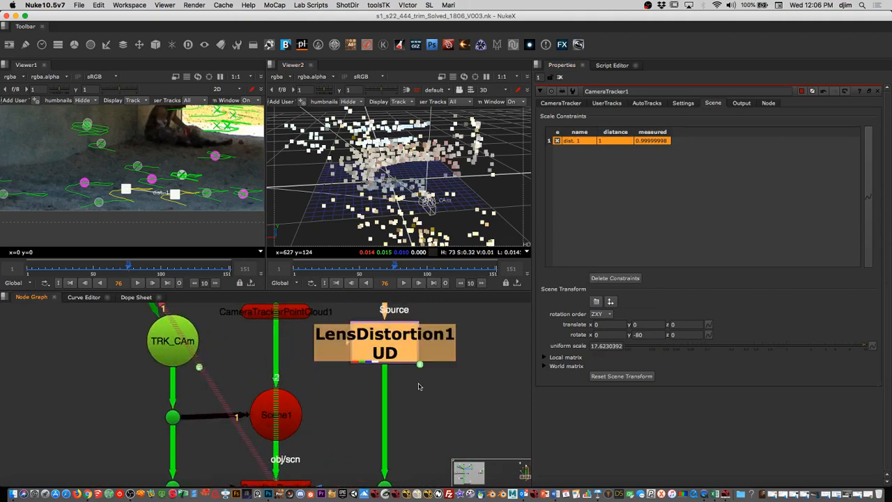
{"action": "key", "text": "space"}
{"action": "scroll", "coordinate": [420, 384], "scroll_direction": "down", "scroll_amount": 4}
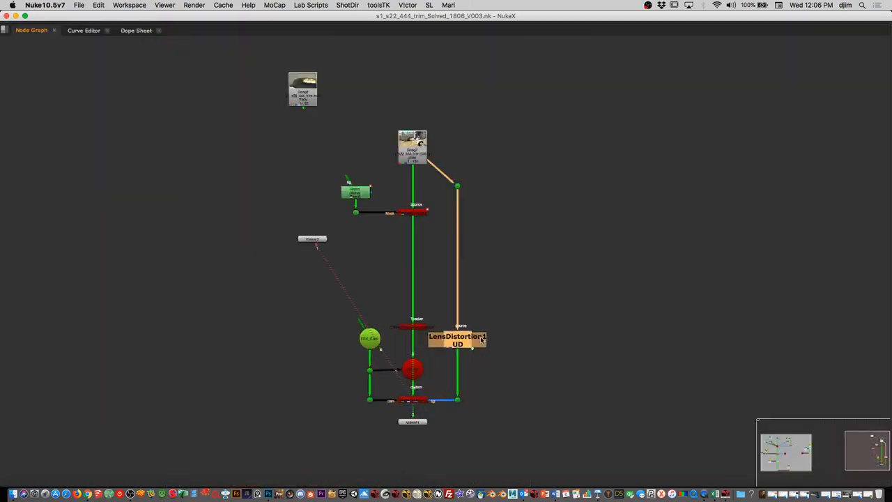
{"action": "left_click_drag", "start_coordinate": [276, 214], "coordinate": [299, 429]}
{"action": "middle_click_drag", "start_coordinate": [316, 461], "coordinate": [347, 295]}
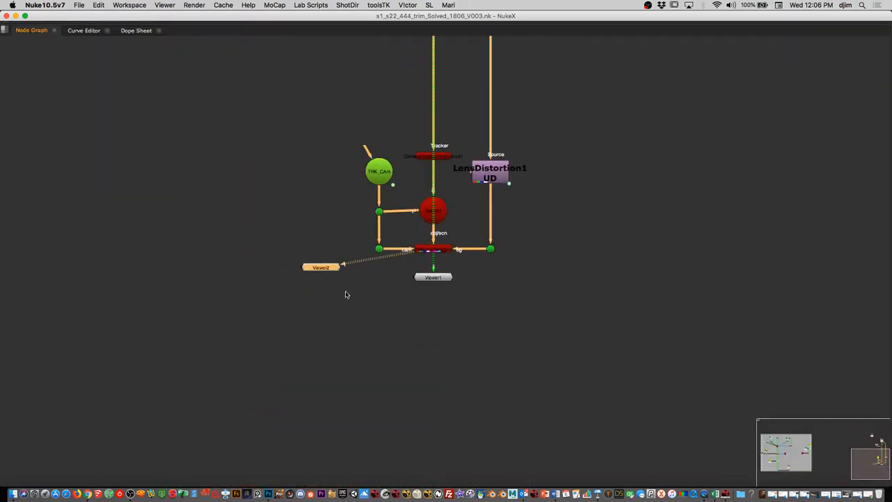
{"action": "left_click_drag", "start_coordinate": [329, 268], "coordinate": [389, 301]}
{"action": "left_click_drag", "start_coordinate": [433, 277], "coordinate": [487, 313]}
{"action": "left_click_drag", "start_coordinate": [489, 345], "coordinate": [434, 249]}
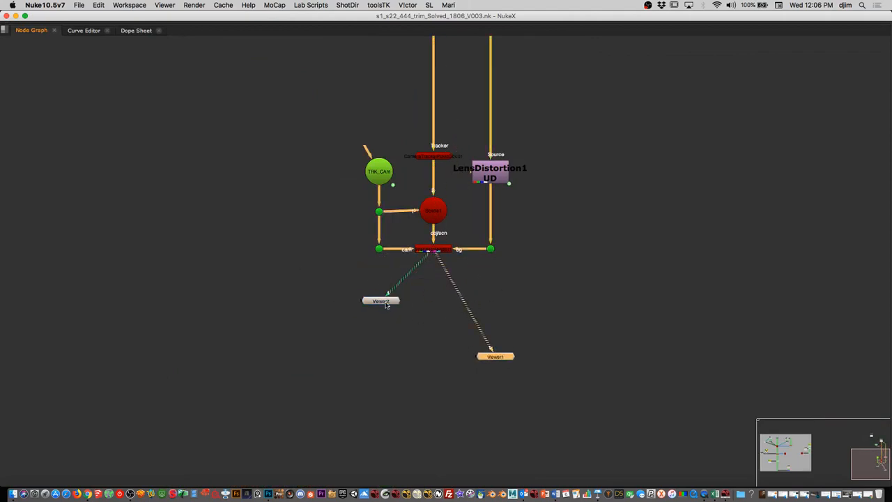
{"action": "left_click_drag", "start_coordinate": [385, 301], "coordinate": [402, 349]}
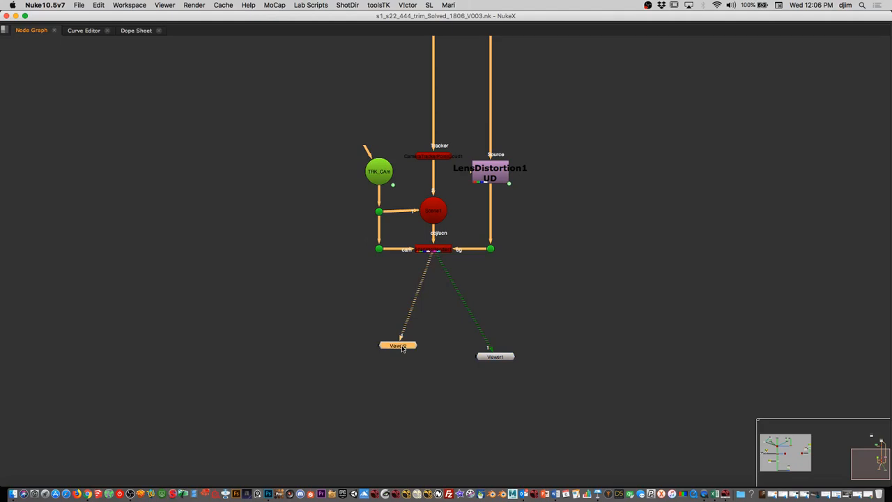
{"action": "scroll", "coordinate": [529, 202], "scroll_direction": "up", "scroll_amount": 3}
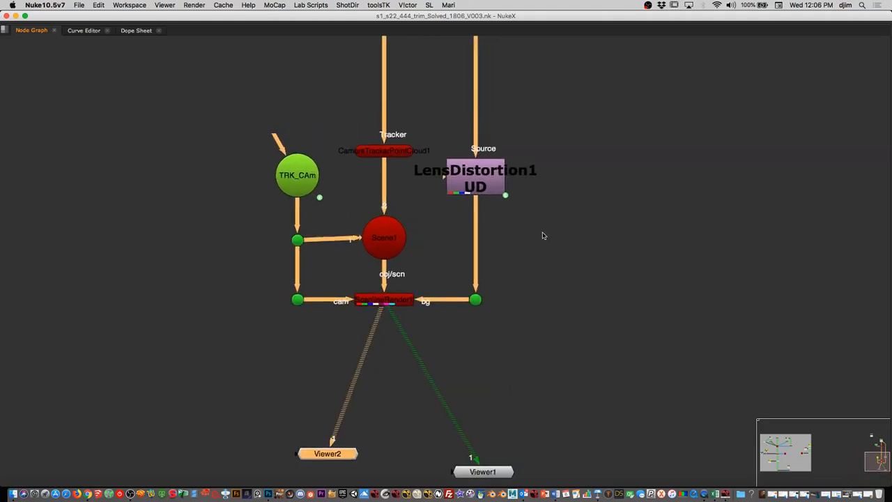
- Export a Distortion node from CameraTracker1
{"action": "left_click_drag", "start_coordinate": [583, 143], "coordinate": [410, 234]}
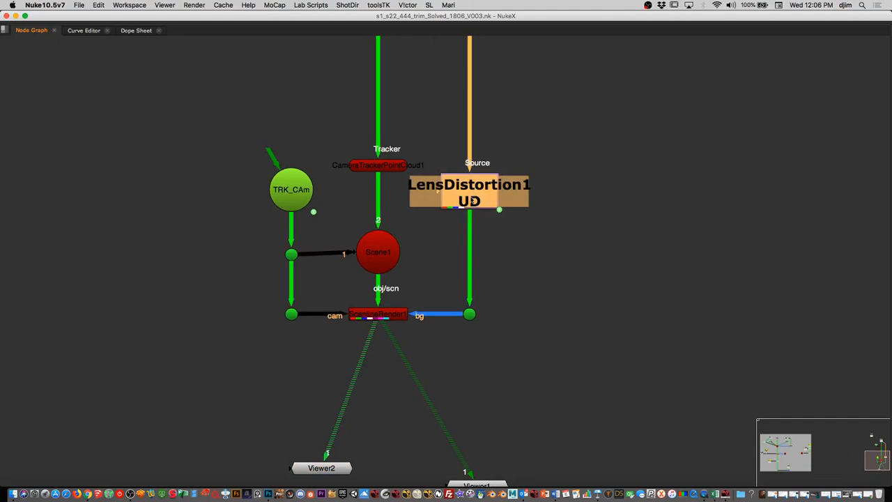
{"action": "scroll", "coordinate": [586, 163], "scroll_direction": "down", "scroll_amount": 4}
{"action": "middle_click_drag", "start_coordinate": [554, 157], "coordinate": [492, 325]}
{"action": "scroll", "coordinate": [502, 222], "scroll_direction": "up", "scroll_amount": 4}
{"action": "left_click", "coordinate": [377, 206]}
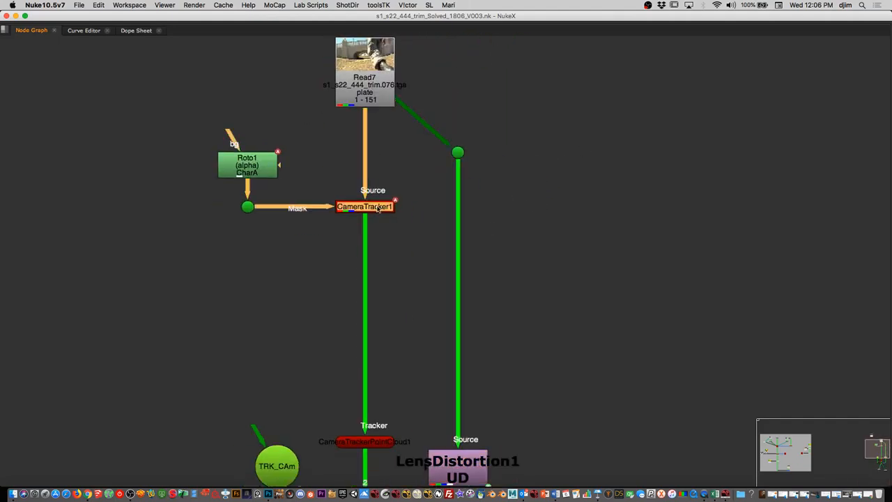
{"action": "key", "text": "space"}
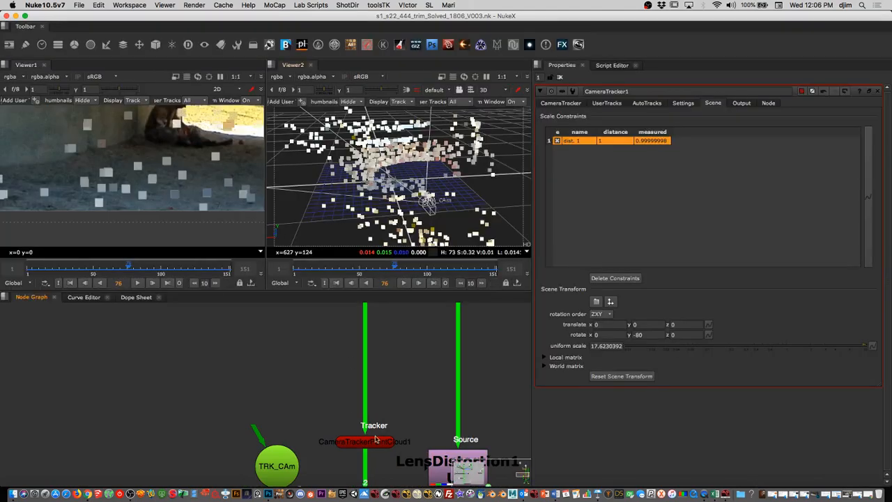
{"action": "left_click", "coordinate": [560, 103]}
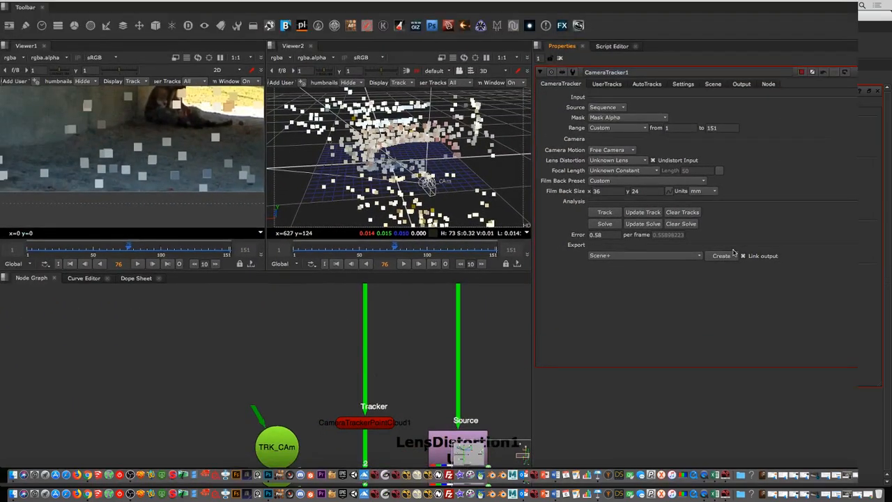
{"action": "left_click", "coordinate": [695, 256]}
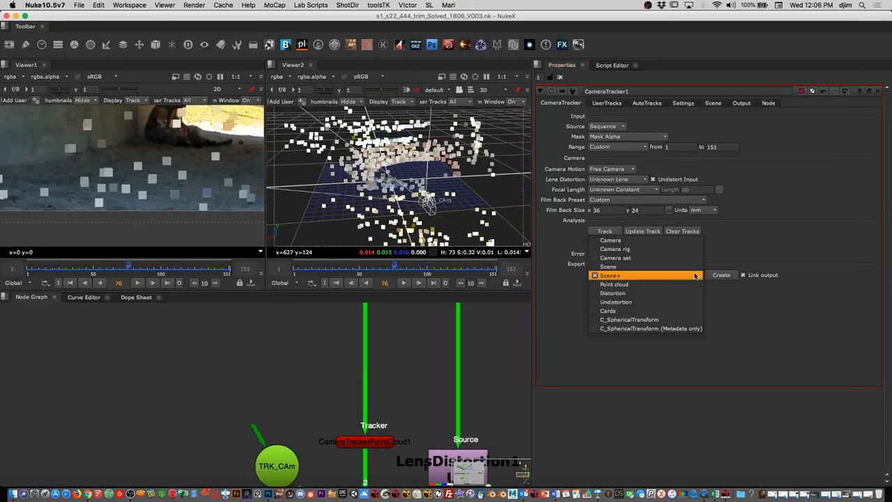
{"action": "left_click", "coordinate": [659, 296]}
{"action": "left_click", "coordinate": [724, 277]}
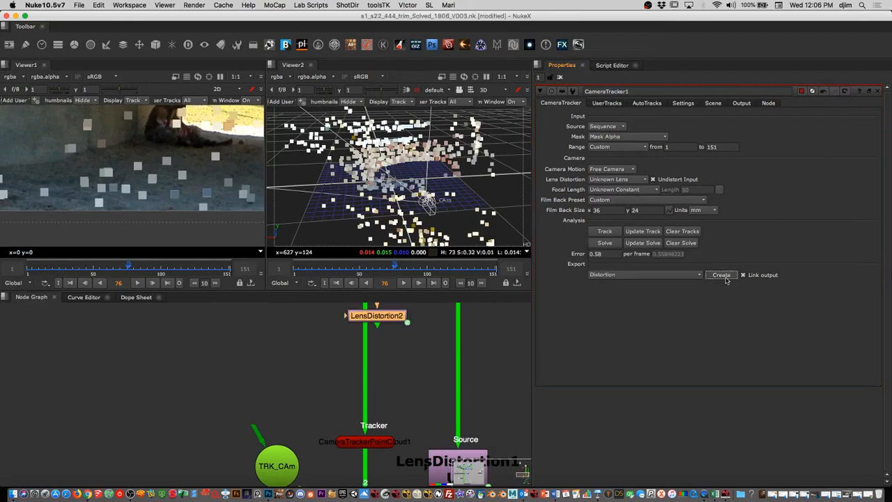
- Open the properties of the new LensDistortion2 node and place it beside LensDistortion1 in the node graph
{"action": "left_click_drag", "start_coordinate": [382, 317], "coordinate": [198, 370]}
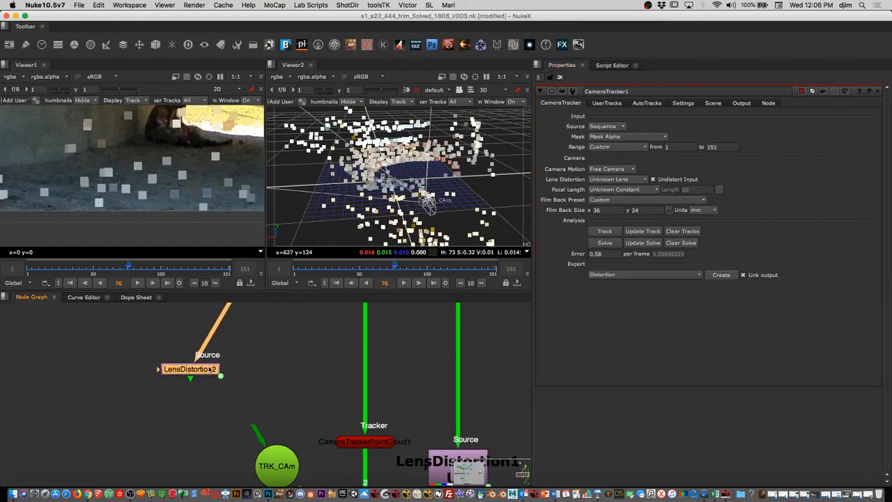
{"action": "double_click", "coordinate": [201, 373]}
{"action": "middle_click_drag", "start_coordinate": [464, 437], "coordinate": [398, 424]}
{"action": "left_click", "coordinate": [394, 454]}
{"action": "left_click_drag", "start_coordinate": [124, 356], "coordinate": [501, 419]}
{"action": "middle_click_drag", "start_coordinate": [494, 400], "coordinate": [336, 337]}
{"action": "left_click_drag", "start_coordinate": [349, 359], "coordinate": [355, 410]}
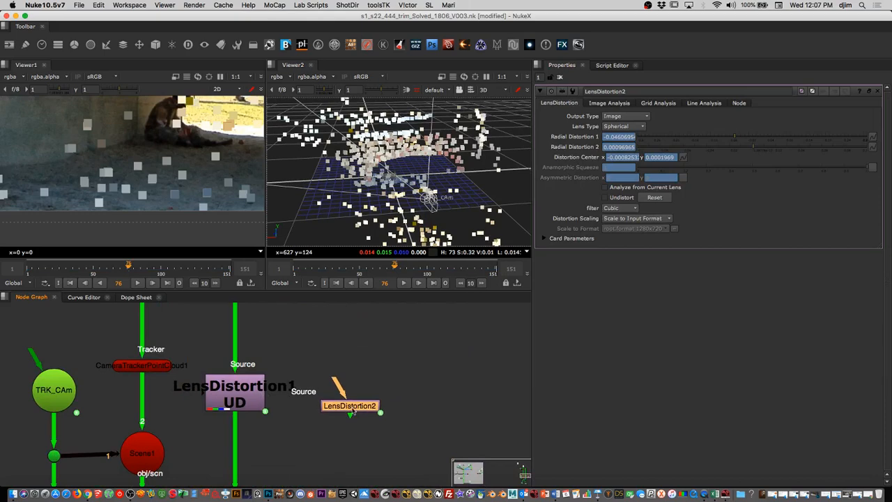
- View LensDistortion2's output and compare its Undistort option with LensDistortion1's lens settings
{"action": "key", "text": "1"}
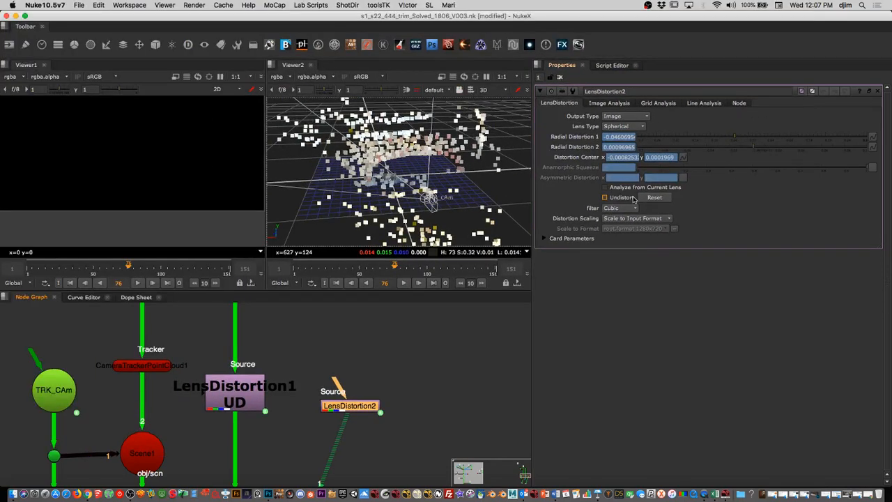
{"action": "double_click", "coordinate": [241, 396]}
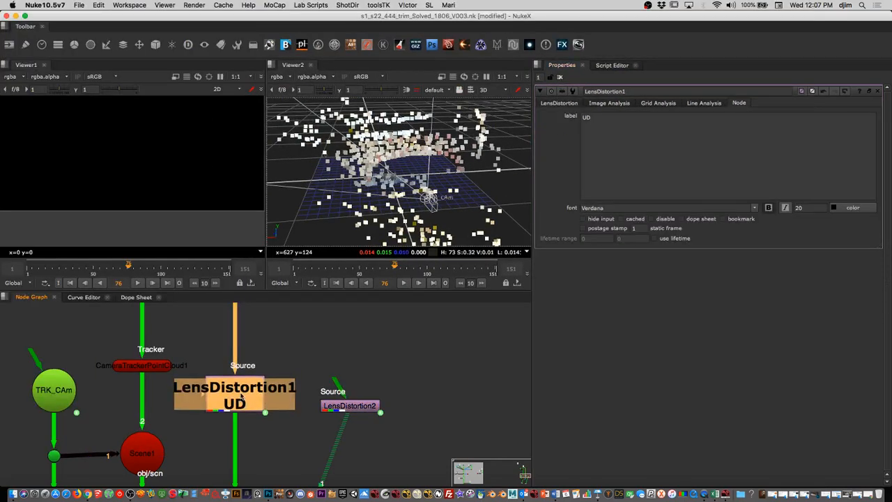
{"action": "left_click", "coordinate": [550, 104]}
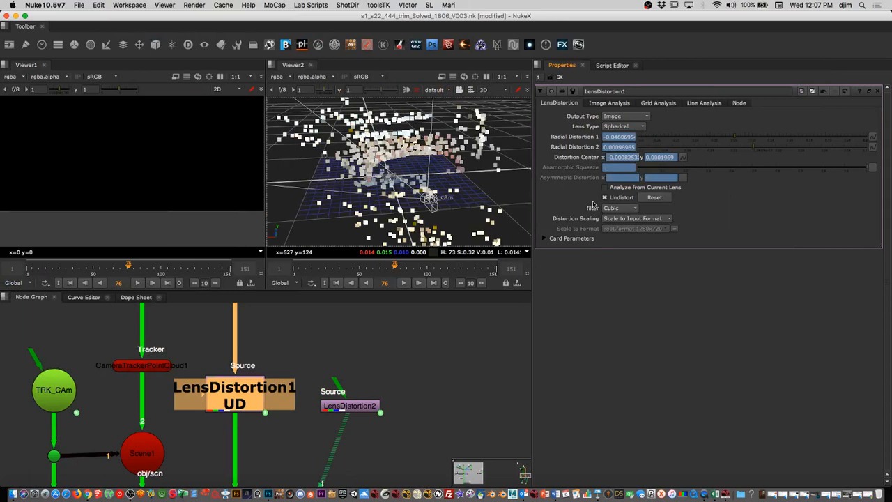
- Delete the exported LensDistortion2 node and place a duplicate of the LensDistortion1 UD node in its spot
{"action": "mouse_move", "coordinate": [352, 405]}
{"action": "left_mouse_down"}
{"action": "mouse_move", "coordinate": [351, 384]}
{"action": "mouse_move", "coordinate": [359, 402]}
{"action": "left_mouse_up"}
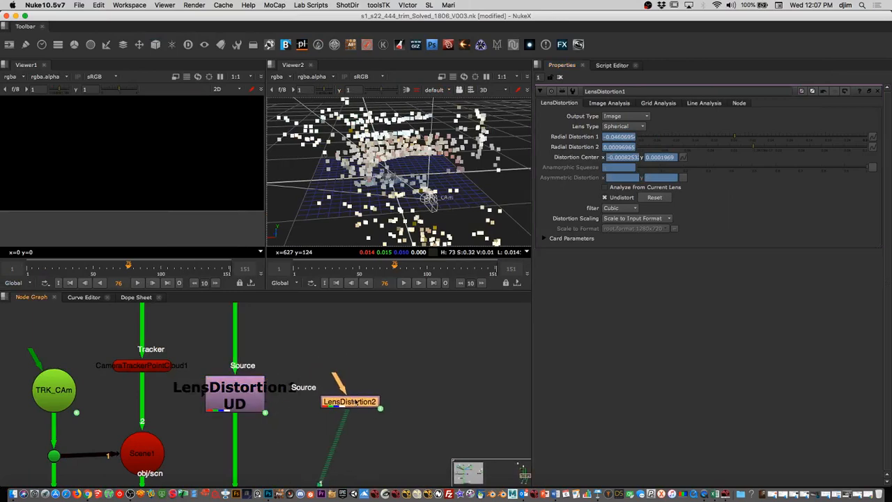
{"action": "key", "text": "Delete"}
{"action": "left_click", "coordinate": [257, 398]}
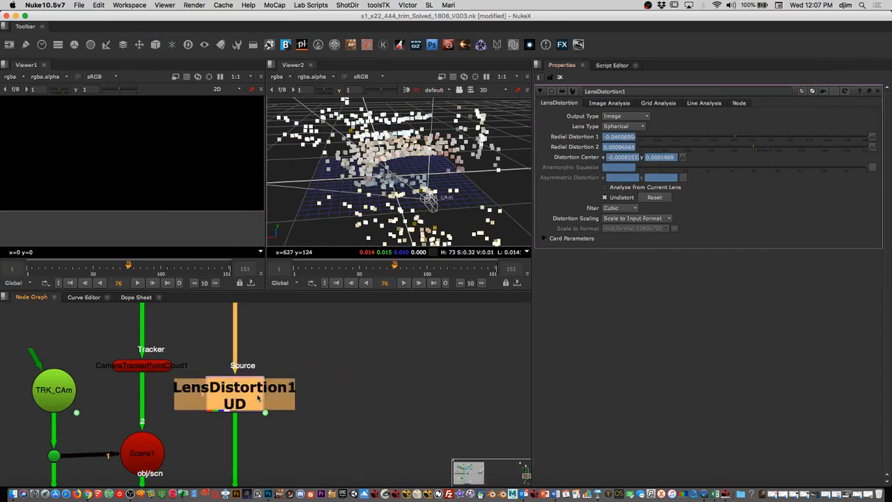
{"action": "key", "text": "alt+c"}
{"action": "left_click_drag", "start_coordinate": [258, 398], "coordinate": [373, 396]}
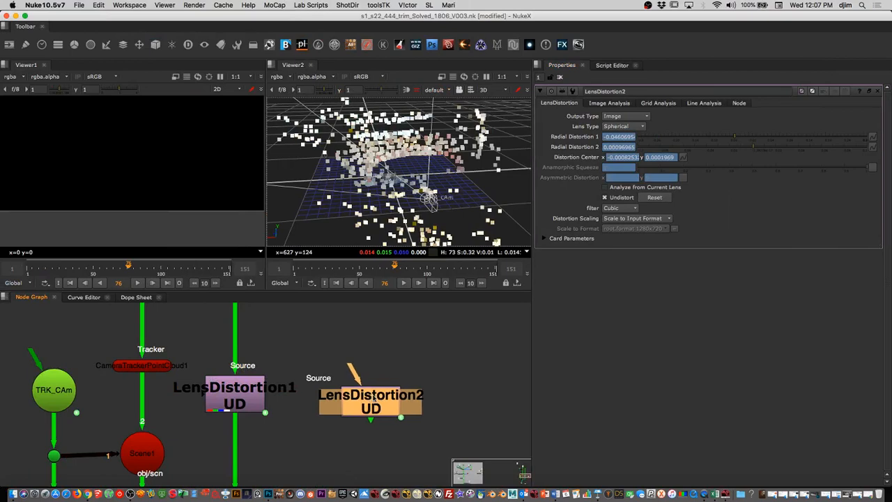
- Turn off Undistort on the duplicated lens distortion node and change its label to RD
{"action": "left_click", "coordinate": [605, 198]}
{"action": "left_click", "coordinate": [738, 103]}
{"action": "double_click", "coordinate": [586, 117]}
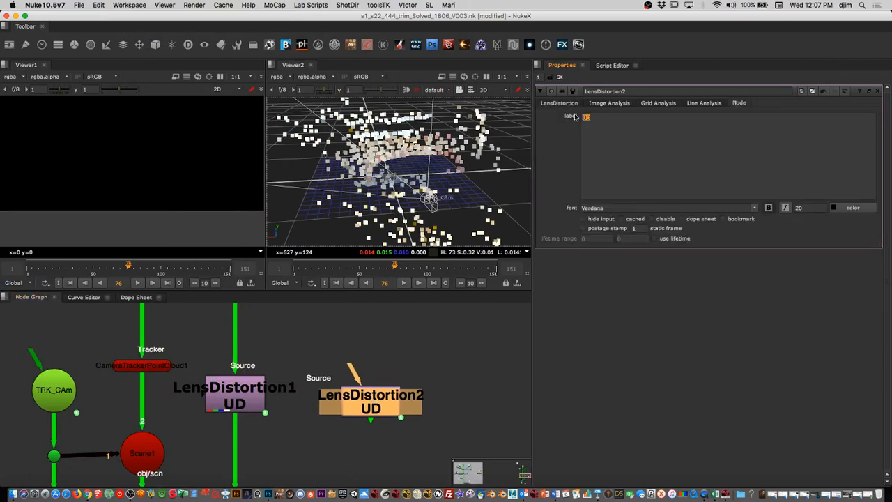
{"action": "type", "text": "RD"}
{"action": "left_click", "coordinate": [452, 414]}
- Insert the LensDistortion2 RD node into the connection between ScanlineRender1 and Viewer2
{"action": "scroll", "coordinate": [442, 375], "scroll_direction": "down", "scroll_amount": 5}
{"action": "left_click_drag", "start_coordinate": [421, 339], "coordinate": [298, 407]}
{"action": "scroll", "coordinate": [374, 408], "scroll_direction": "up", "scroll_amount": 5}
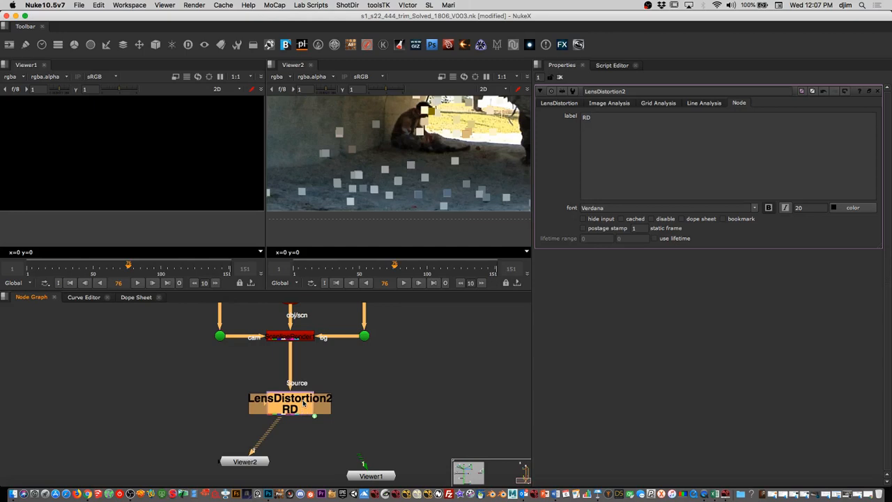
- Duplicate the plate's Read node and move the copy down beside the LensDistortion2 RD node, making room below it
{"action": "scroll", "coordinate": [407, 352], "scroll_direction": "down", "scroll_amount": 5}
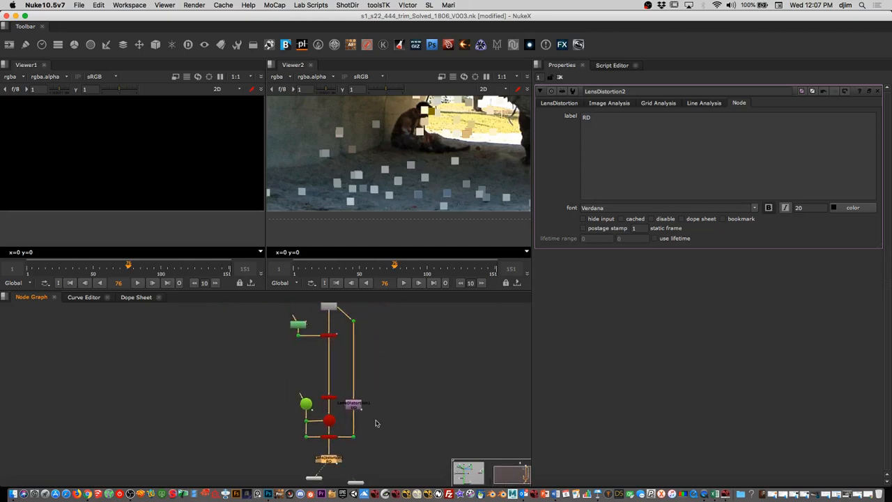
{"action": "left_click", "coordinate": [331, 329]}
{"action": "key", "text": "super+v"}
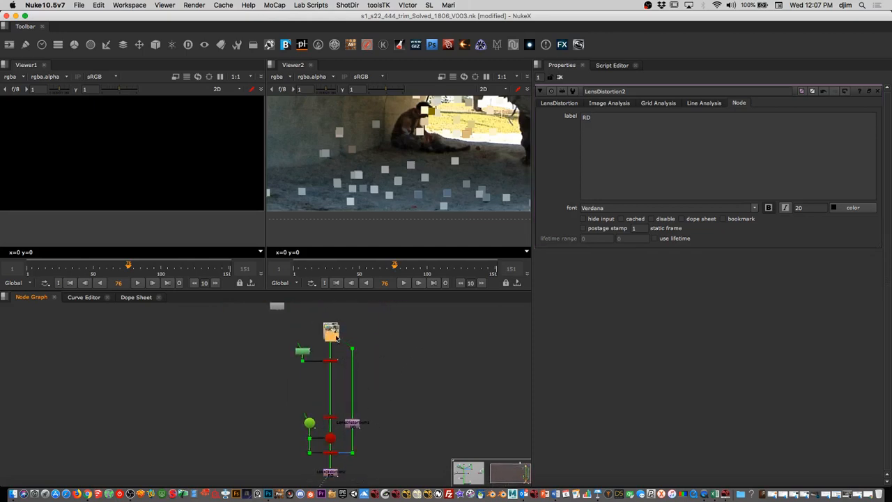
{"action": "left_click_drag", "start_coordinate": [335, 337], "coordinate": [408, 455]}
{"action": "middle_click_drag", "start_coordinate": [427, 426], "coordinate": [415, 296]}
{"action": "scroll", "coordinate": [389, 368], "scroll_direction": "up", "scroll_amount": 4}
{"action": "left_click_drag", "start_coordinate": [386, 333], "coordinate": [107, 425]}
{"action": "left_click_drag", "start_coordinate": [248, 345], "coordinate": [243, 460]}
{"action": "middle_click_drag", "start_coordinate": [413, 317], "coordinate": [372, 401]}
{"action": "left_click_drag", "start_coordinate": [390, 358], "coordinate": [343, 422]}
- Merge LensDistortion2's output as A over the copied plate as B, view the result, and align the nodes
{"action": "scroll", "coordinate": [284, 451], "scroll_direction": "up", "scroll_amount": 3}
{"action": "key", "text": "m"}
{"action": "left_click_drag", "start_coordinate": [244, 434], "coordinate": [219, 348]}
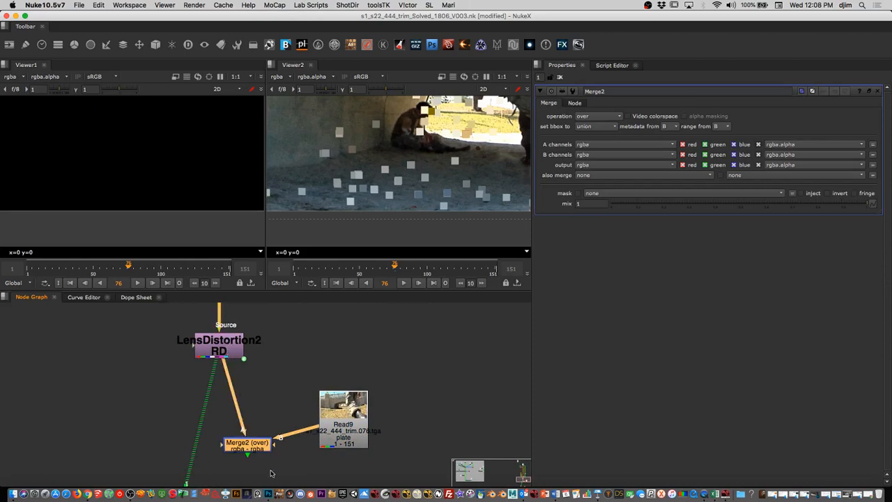
{"action": "left_click_drag", "start_coordinate": [251, 448], "coordinate": [223, 452]}
{"action": "key", "text": "1"}
{"action": "left_click", "coordinate": [244, 477]}
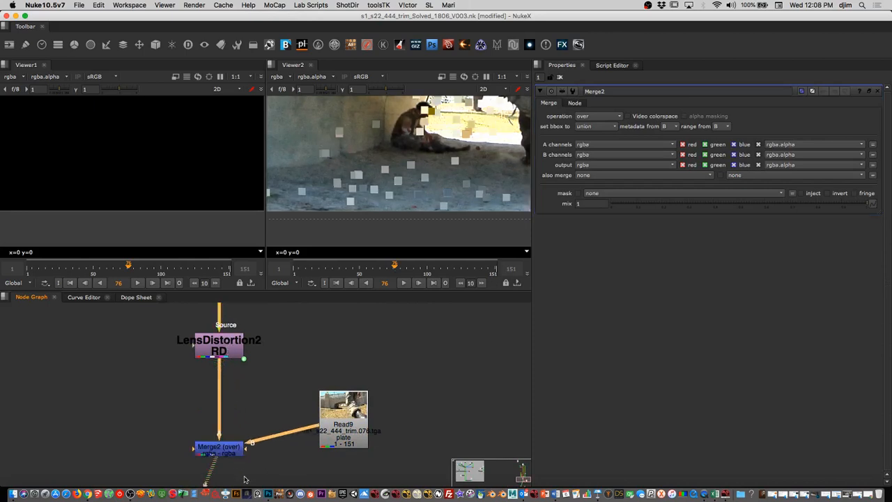
{"action": "left_click_drag", "start_coordinate": [350, 417], "coordinate": [359, 447]}
{"action": "scroll", "coordinate": [449, 163], "scroll_direction": "down", "scroll_amount": 5}
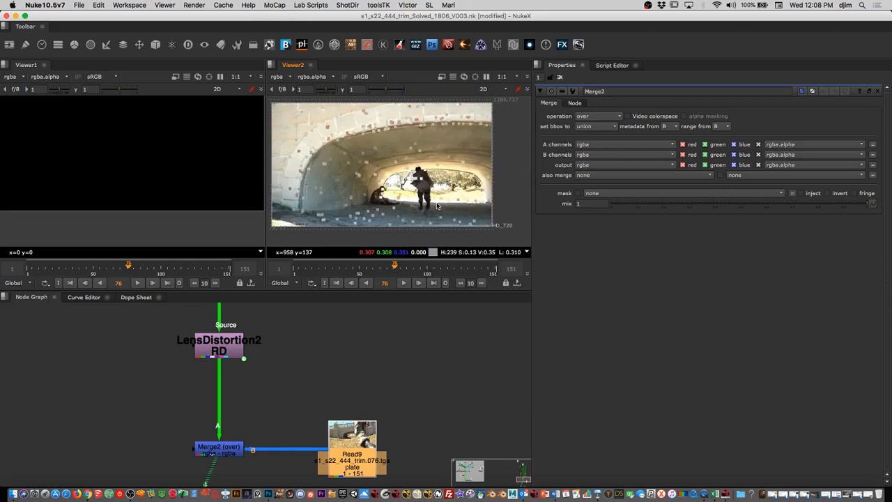
- Disconnect ScanlineRender1's bg input from the dot below LensDistortion1 and reconnect it to the same dot
{"action": "middle_click_drag", "start_coordinate": [296, 342], "coordinate": [324, 458]}
{"action": "left_click_drag", "start_coordinate": [282, 398], "coordinate": [313, 401]}
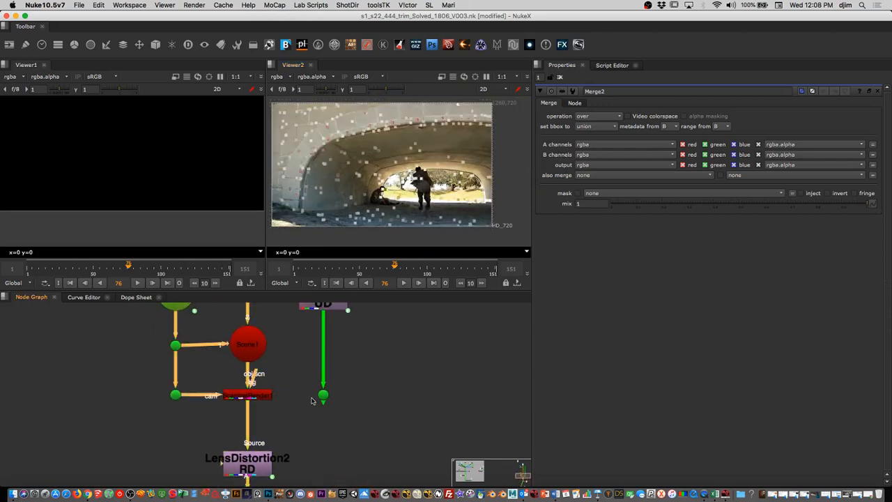
{"action": "middle_click_drag", "start_coordinate": [371, 427], "coordinate": [426, 332]}
{"action": "key", "text": "space"}
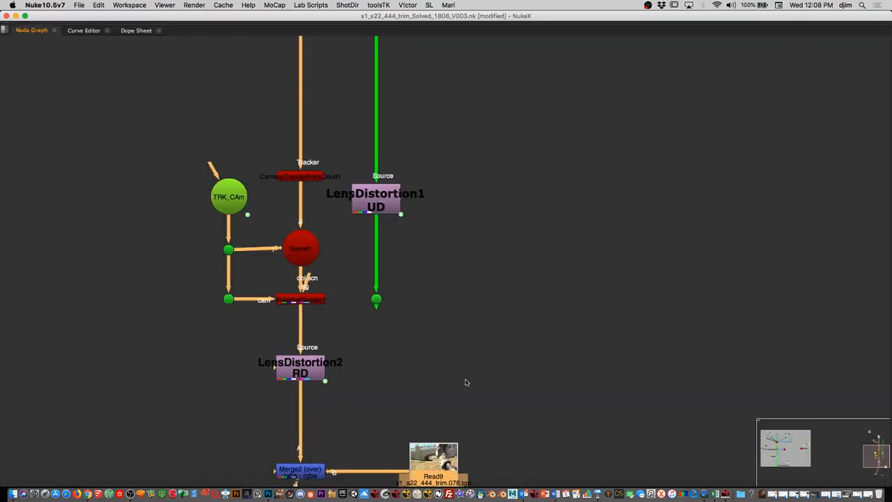
{"action": "middle_click_drag", "start_coordinate": [464, 381], "coordinate": [414, 314]}
{"action": "left_click_drag", "start_coordinate": [281, 239], "coordinate": [349, 261]}
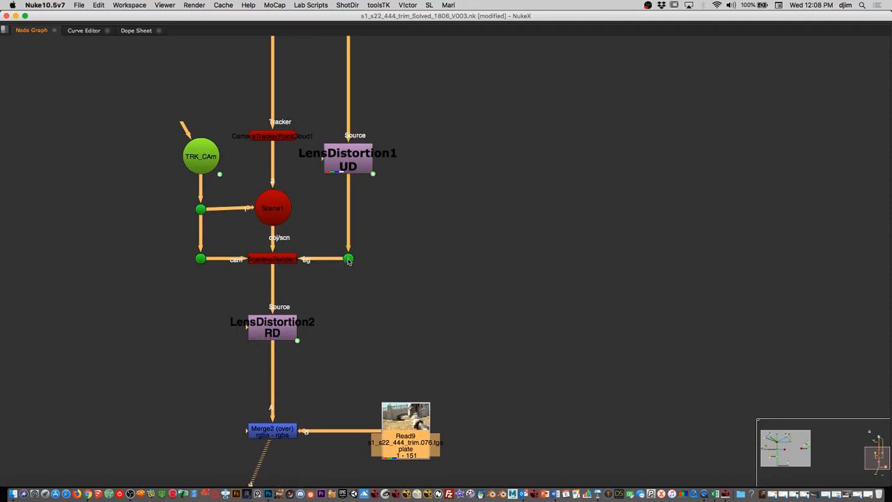
- Restore the full workspace layout from the maximized node graph
{"action": "left_click", "coordinate": [284, 323]}
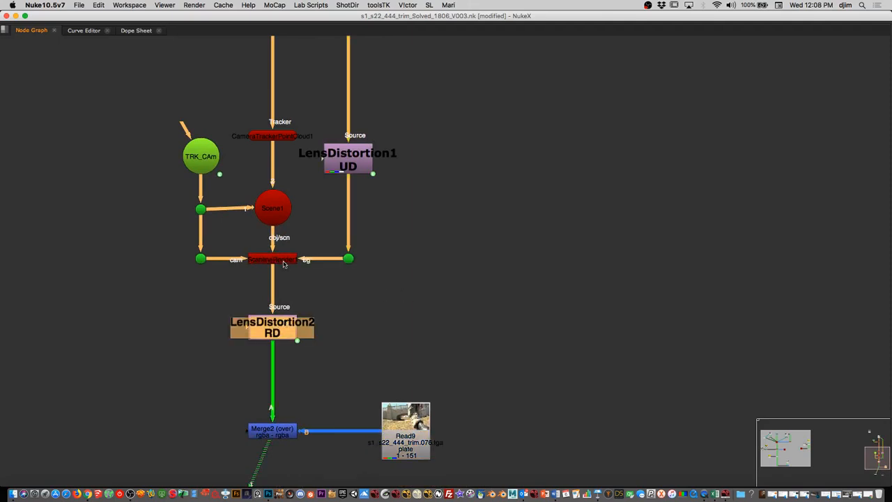
{"action": "left_click", "coordinate": [283, 263]}
{"action": "left_click", "coordinate": [297, 294]}
{"action": "key", "text": "space"}
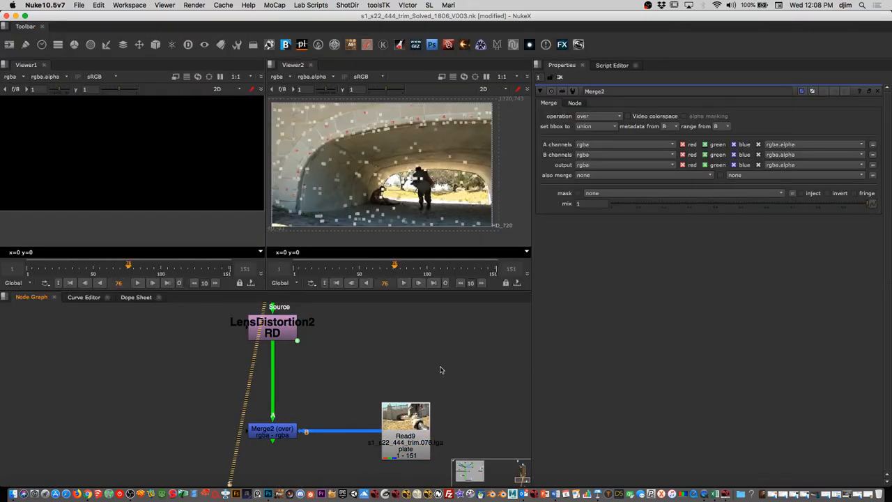
- Delete both viewer nodes located below the Merge2 node in the node graph
{"action": "scroll", "coordinate": [440, 369], "scroll_direction": "down", "scroll_amount": 3}
{"action": "middle_click_drag", "start_coordinate": [399, 336], "coordinate": [323, 422]}
{"action": "scroll", "coordinate": [337, 402], "scroll_direction": "up", "scroll_amount": 3}
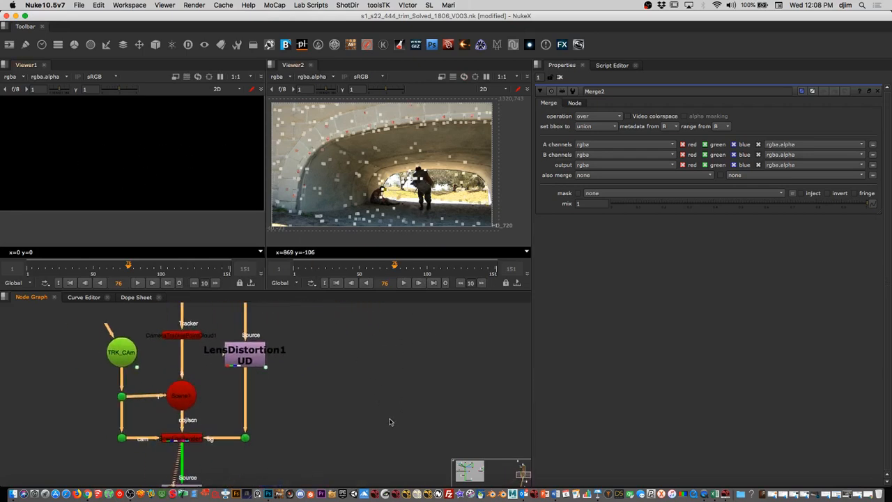
{"action": "scroll", "coordinate": [358, 395], "scroll_direction": "down", "scroll_amount": 3}
{"action": "middle_click_drag", "start_coordinate": [358, 394], "coordinate": [414, 340]}
{"action": "scroll", "coordinate": [372, 378], "scroll_direction": "up", "scroll_amount": 3}
{"action": "scroll", "coordinate": [414, 340], "scroll_direction": "down", "scroll_amount": 5}
{"action": "middle_click_drag", "start_coordinate": [385, 386], "coordinate": [378, 348]}
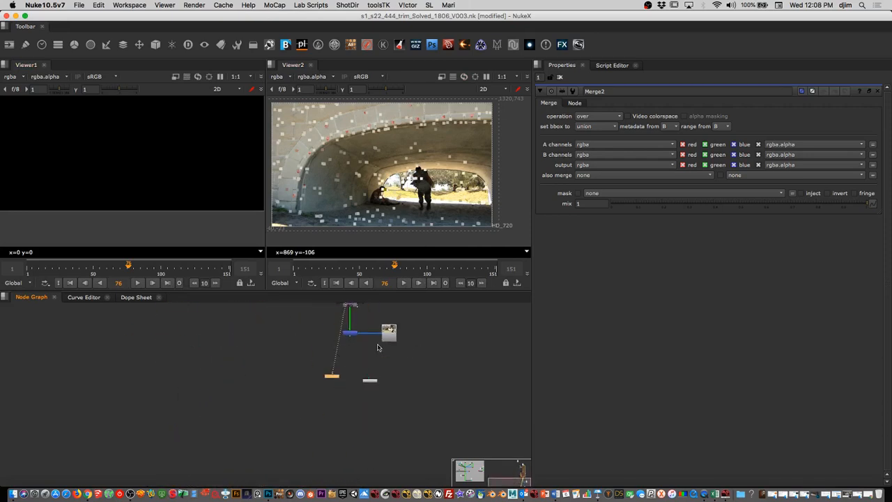
{"action": "scroll", "coordinate": [384, 355], "scroll_direction": "up", "scroll_amount": 4}
{"action": "left_click_drag", "start_coordinate": [438, 375], "coordinate": [80, 475]}
{"action": "key", "text": "Delete"}
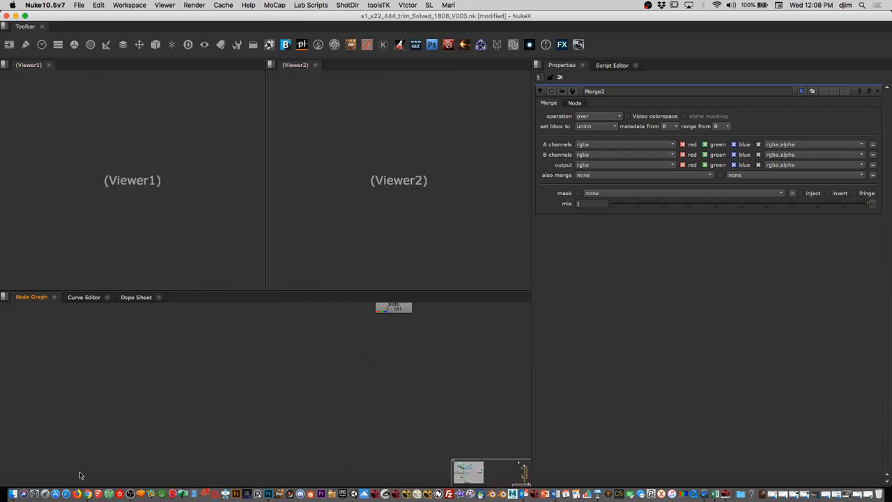
- Remove the empty Viewer2 tab and close its pane so that a single viewer area fills the space
{"action": "left_click", "coordinate": [271, 65]}
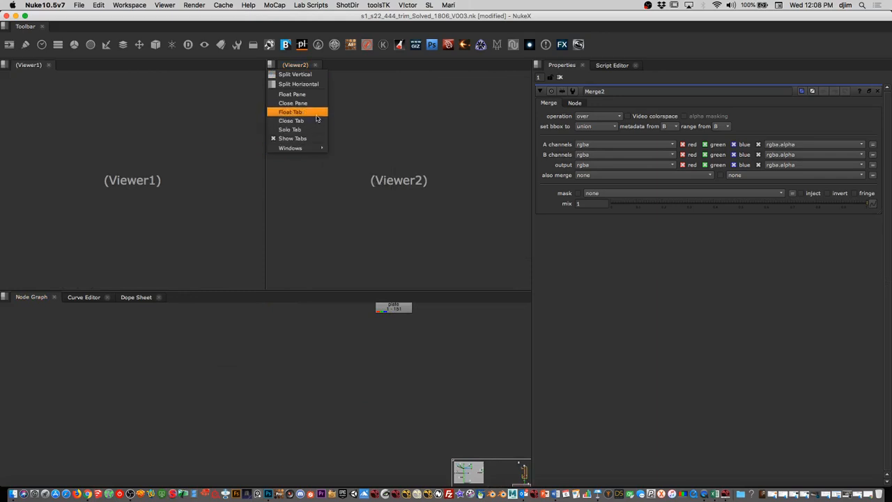
{"action": "left_click", "coordinate": [313, 113]}
{"action": "left_click", "coordinate": [271, 64]}
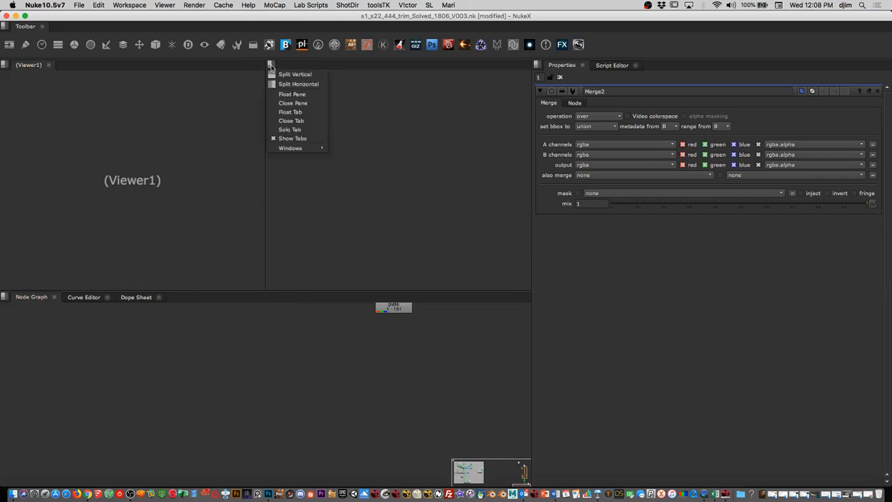
{"action": "left_click", "coordinate": [306, 104]}
{"action": "left_click", "coordinate": [6, 65]}
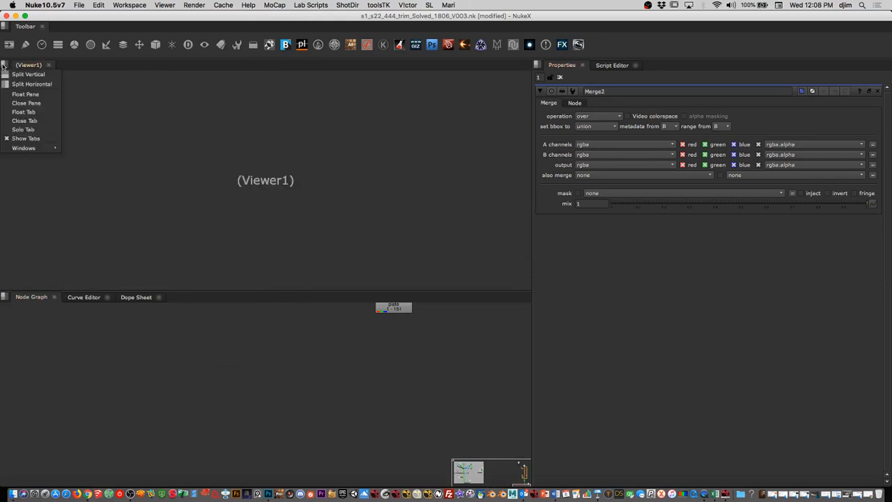
{"action": "left_click", "coordinate": [267, 423]}
- View the Read9 plate in a new viewer and place the viewer node directly below it
{"action": "key", "text": "f"}
{"action": "left_click", "coordinate": [336, 379]}
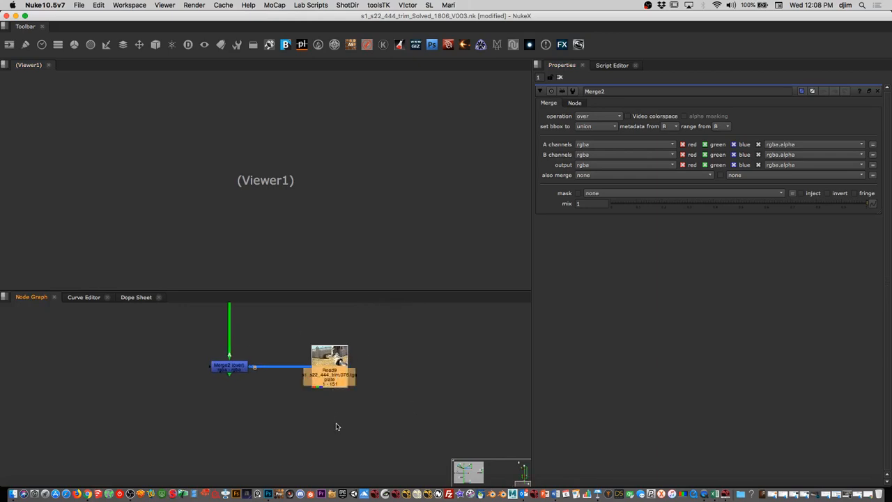
{"action": "key", "text": "1"}
{"action": "left_click_drag", "start_coordinate": [336, 394], "coordinate": [341, 449]}
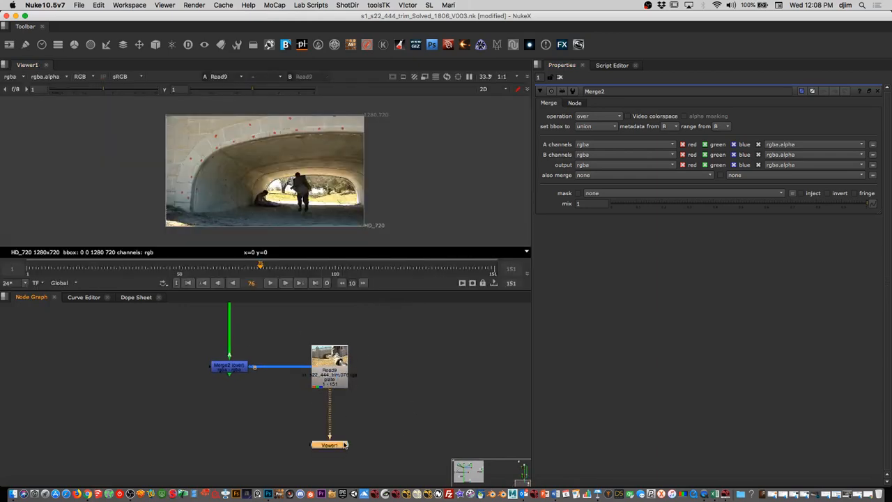
{"action": "middle_click_drag", "start_coordinate": [370, 406], "coordinate": [372, 380]}
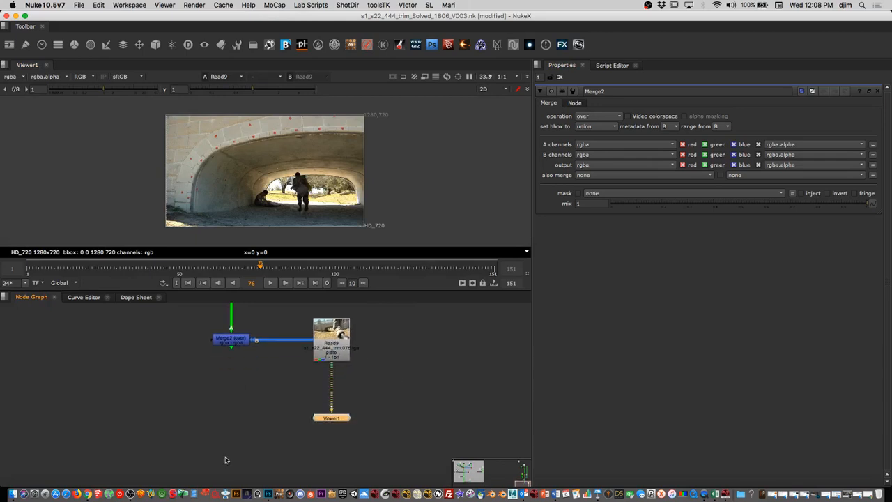
- Duplicate the TRK_CAm camera node and place the copy in the empty area to the right of LensDistortion1
{"action": "left_click_drag", "start_coordinate": [341, 419], "coordinate": [445, 376]}
{"action": "middle_click_drag", "start_coordinate": [393, 367], "coordinate": [306, 415], "text": "alt"}
{"action": "middle_click_drag", "start_coordinate": [305, 415], "coordinate": [380, 470]}
{"action": "middle_click_drag", "start_coordinate": [341, 384], "coordinate": [416, 353], "text": "alt"}
{"action": "middle_click_drag", "start_coordinate": [336, 365], "coordinate": [385, 428]}
{"action": "left_click_drag", "start_coordinate": [313, 448], "coordinate": [149, 347]}
{"action": "middle_click_drag", "start_coordinate": [424, 379], "coordinate": [80, 363], "text": "alt"}
{"action": "middle_click_drag", "start_coordinate": [336, 369], "coordinate": [399, 414], "text": "alt"}
{"action": "middle_click_drag", "start_coordinate": [348, 403], "coordinate": [439, 335]}
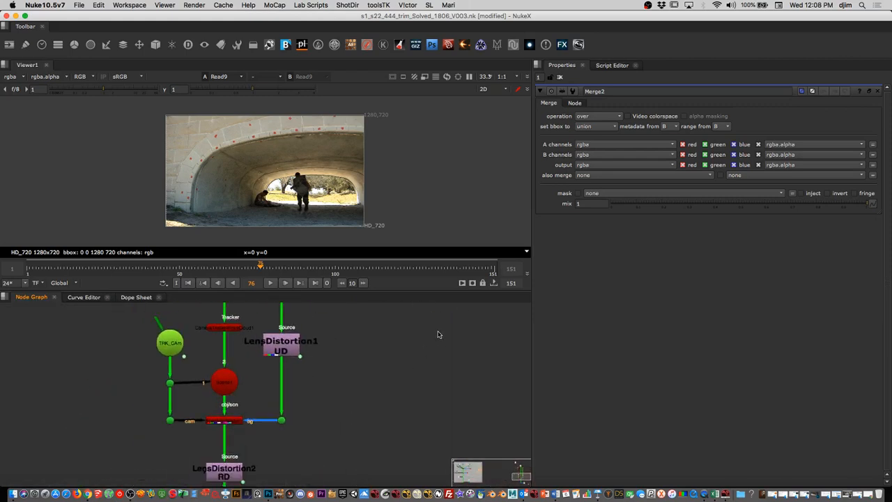
{"action": "left_click", "coordinate": [170, 351]}
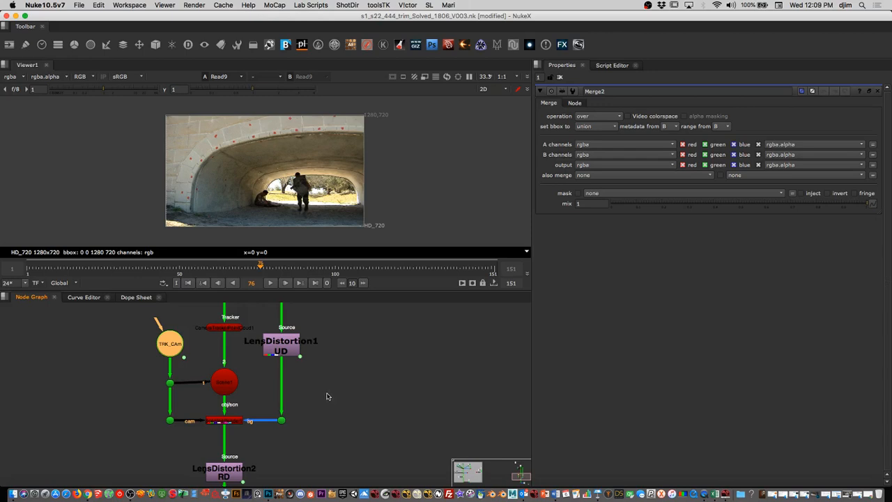
{"action": "left_click_drag", "start_coordinate": [170, 351], "coordinate": [461, 363]}
{"action": "middle_click_drag", "start_coordinate": [461, 363], "coordinate": [285, 376]}
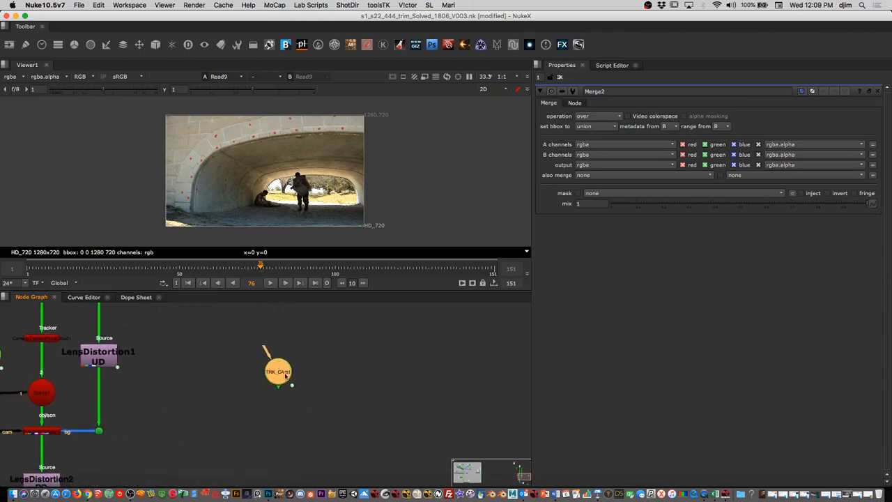
{"action": "left_click_drag", "start_coordinate": [285, 376], "coordinate": [295, 375]}
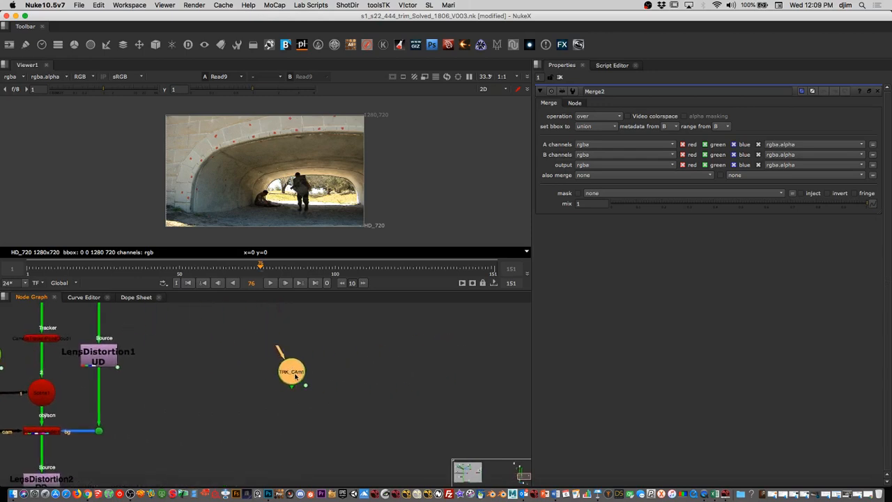
- Duplicate the LensDistortion1 UD node and place the copy above and to the right of the duplicated camera
{"action": "scroll", "coordinate": [359, 367], "scroll_direction": "down", "scroll_amount": 3}
{"action": "middle_click_drag", "start_coordinate": [343, 365], "coordinate": [352, 433]}
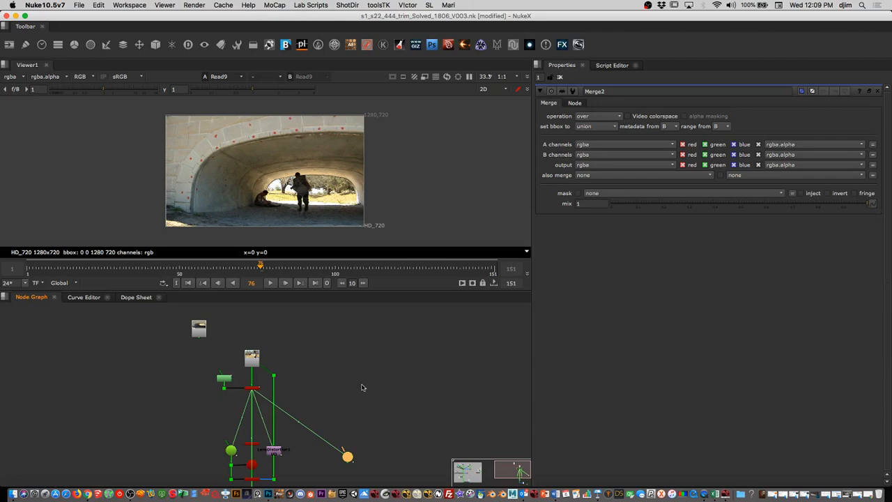
{"action": "scroll", "coordinate": [369, 411], "scroll_direction": "up", "scroll_amount": 6}
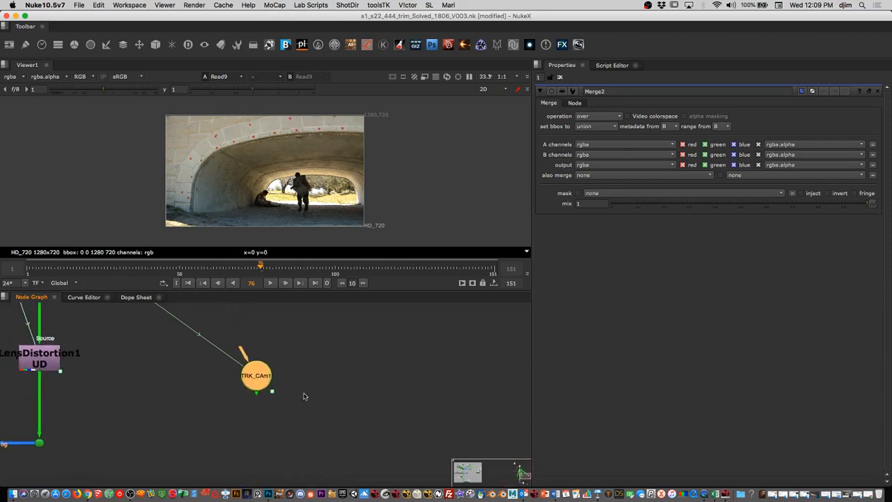
{"action": "middle_click_drag", "start_coordinate": [302, 392], "coordinate": [430, 384]}
{"action": "left_click", "coordinate": [175, 352]}
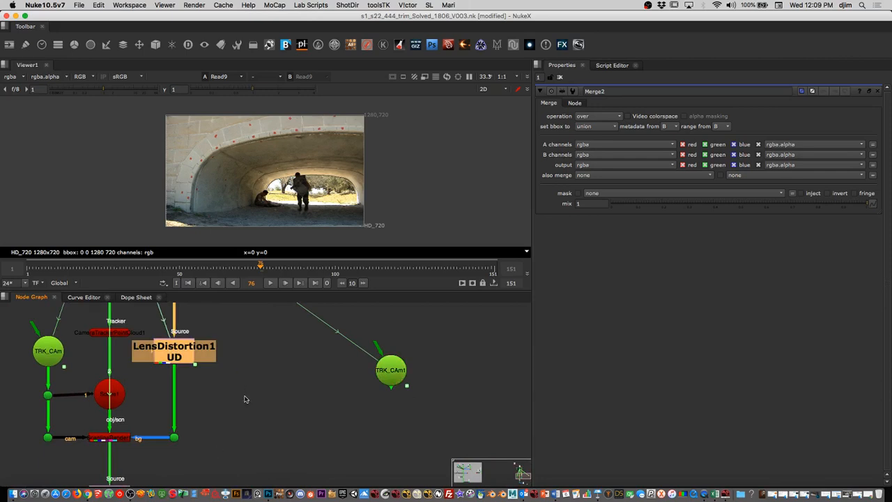
{"action": "left_click", "coordinate": [188, 360]}
{"action": "key", "text": "alt+c"}
{"action": "left_click_drag", "start_coordinate": [197, 360], "coordinate": [485, 315]}
{"action": "middle_click_drag", "start_coordinate": [432, 359], "coordinate": [253, 398]}
{"action": "left_click_drag", "start_coordinate": [289, 368], "coordinate": [339, 383]}
{"action": "left_click", "coordinate": [330, 423]}
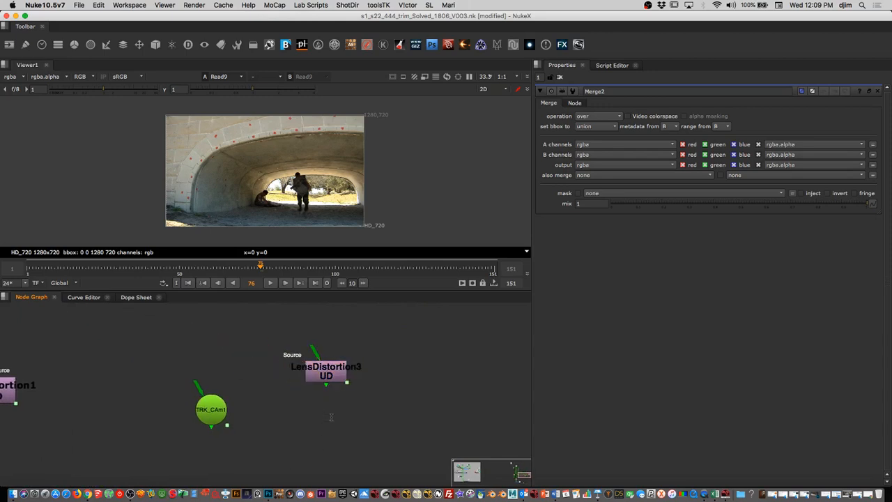
{"action": "key", "text": "Tab"}
{"action": "left_click", "coordinate": [418, 410]}
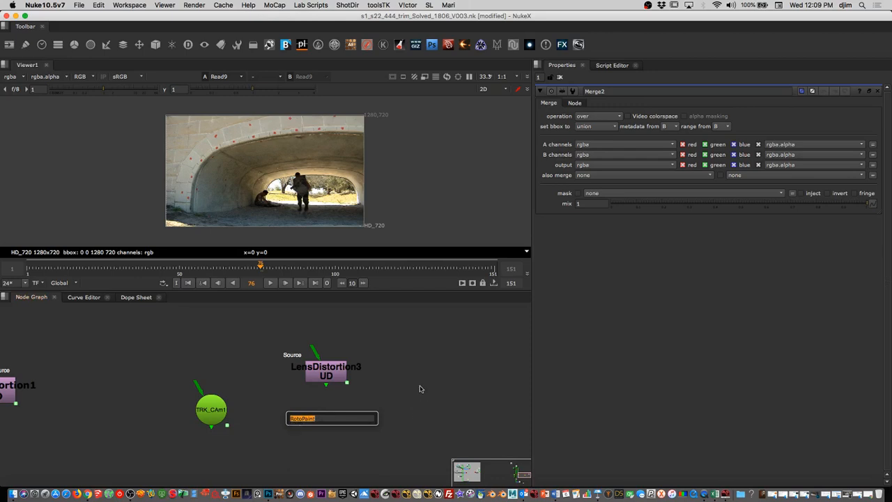
- Copy the source plate's read node with its connected dot and paste the pair above LensDistortion3
{"action": "scroll", "coordinate": [380, 400], "scroll_direction": "down", "scroll_amount": 1}
{"action": "middle_click_drag", "start_coordinate": [380, 401], "coordinate": [397, 496]}
{"action": "middle_click_drag", "start_coordinate": [242, 402], "coordinate": [399, 482]}
{"action": "left_click_drag", "start_coordinate": [260, 318], "coordinate": [103, 414]}
{"action": "key", "text": "ctrl+c"}
{"action": "key", "text": "ctrl+v"}
{"action": "left_click_drag", "start_coordinate": [272, 326], "coordinate": [490, 416]}
{"action": "middle_click_drag", "start_coordinate": [490, 416], "coordinate": [178, 310]}
{"action": "middle_click_drag", "start_coordinate": [272, 388], "coordinate": [308, 439]}
{"action": "left_click", "coordinate": [306, 410]}
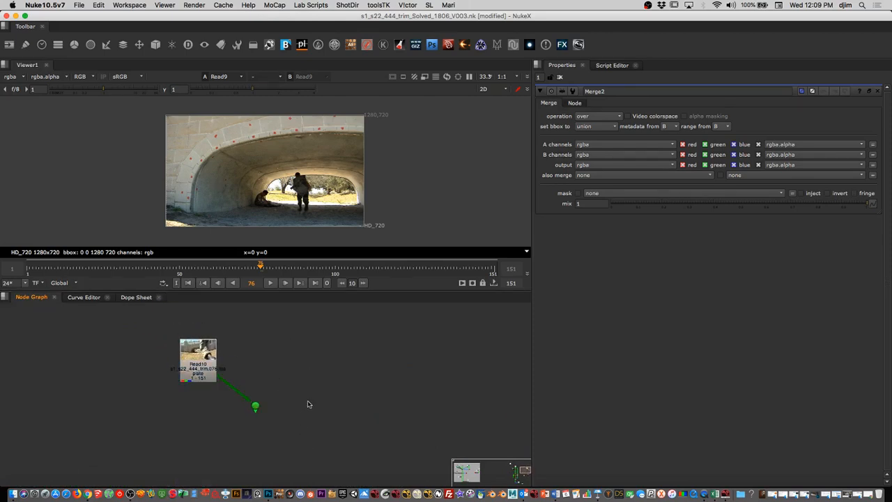
- Maximize the node graph and line up the pasted read node and its dot vertically above LensDistortion3
{"action": "key", "text": "space"}
{"action": "middle_click_drag", "start_coordinate": [385, 359], "coordinate": [566, 255]}
{"action": "scroll", "coordinate": [450, 314], "scroll_direction": "up", "scroll_amount": 2}
{"action": "middle_click_drag", "start_coordinate": [378, 242], "coordinate": [385, 248]}
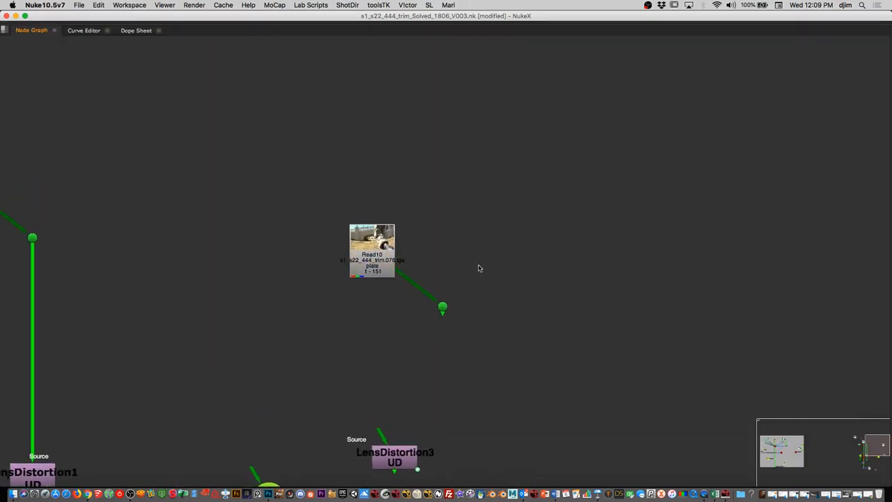
{"action": "left_click_drag", "start_coordinate": [442, 308], "coordinate": [381, 416]}
{"action": "left_click_drag", "start_coordinate": [372, 250], "coordinate": [390, 279]}
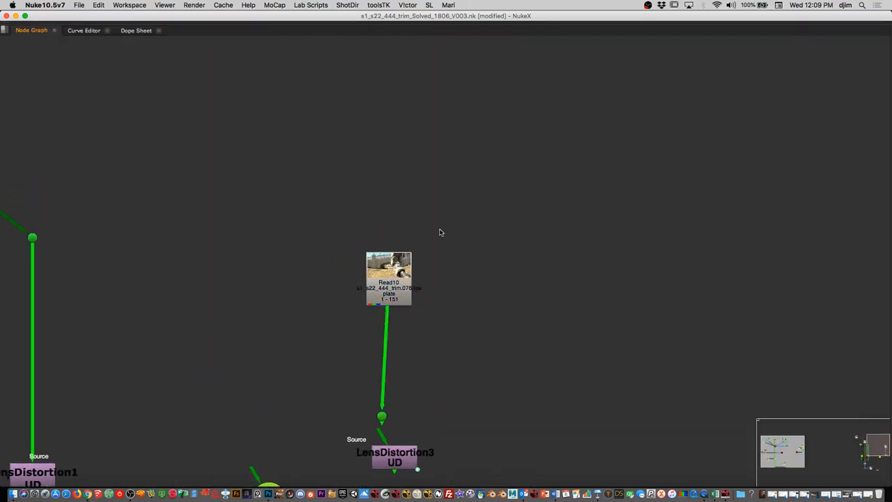
- Insert a PostageStamp node between Read10 and its dot, and move Read10 higher to make room
{"action": "key", "text": "Tab"}
{"action": "type", "text": "postag"}
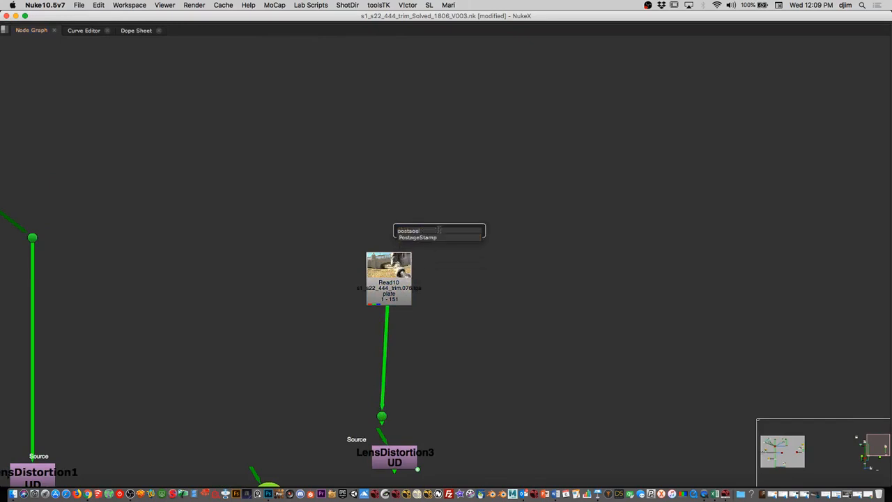
{"action": "left_click", "coordinate": [433, 241]}
{"action": "left_click_drag", "start_coordinate": [434, 221], "coordinate": [377, 322]}
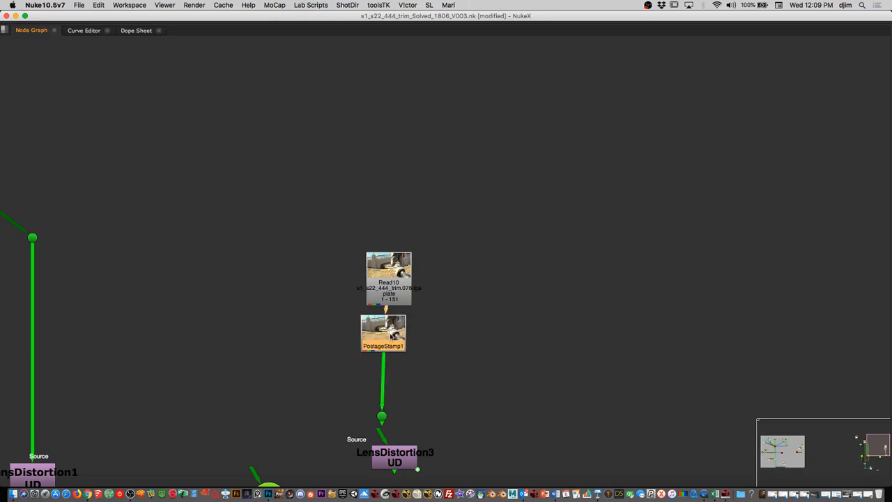
{"action": "middle_click_drag", "start_coordinate": [396, 278], "coordinate": [409, 309]}
{"action": "left_click_drag", "start_coordinate": [415, 299], "coordinate": [426, 238]}
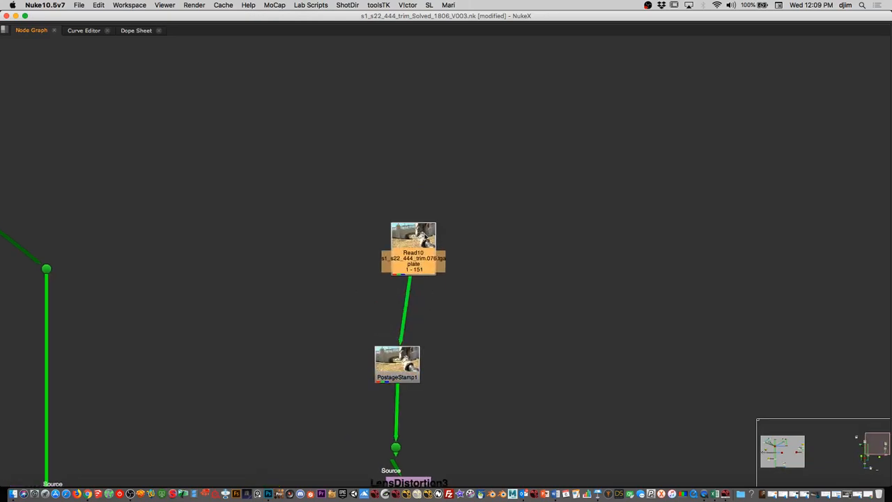
- Delete Read10, feed the PostageStamp from the dot above LensDistortion1, and route the connection through a new corner dot
{"action": "key", "text": "Delete"}
{"action": "left_click_drag", "start_coordinate": [383, 326], "coordinate": [46, 268]}
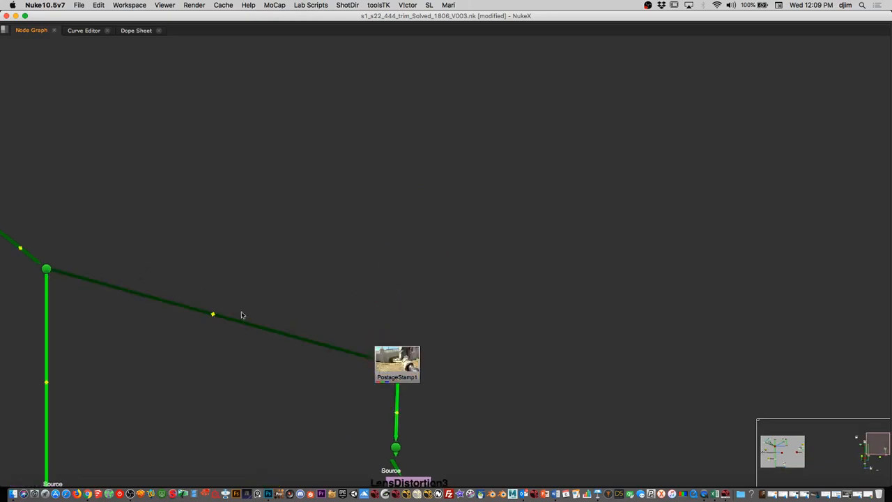
{"action": "left_click_drag", "start_coordinate": [218, 312], "coordinate": [398, 259], "text": "super"}
{"action": "left_click_drag", "start_coordinate": [214, 312], "coordinate": [398, 272], "text": "super"}
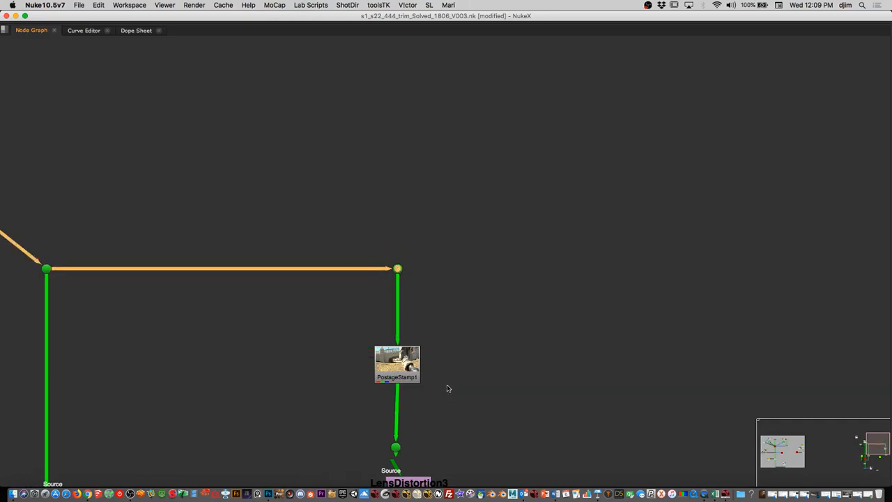
- Connect LensDistortion3 to the dot under PostageStamp1 and align the nodes in a vertical column
{"action": "middle_click_drag", "start_coordinate": [448, 388], "coordinate": [431, 273]}
{"action": "left_click", "coordinate": [401, 245]}
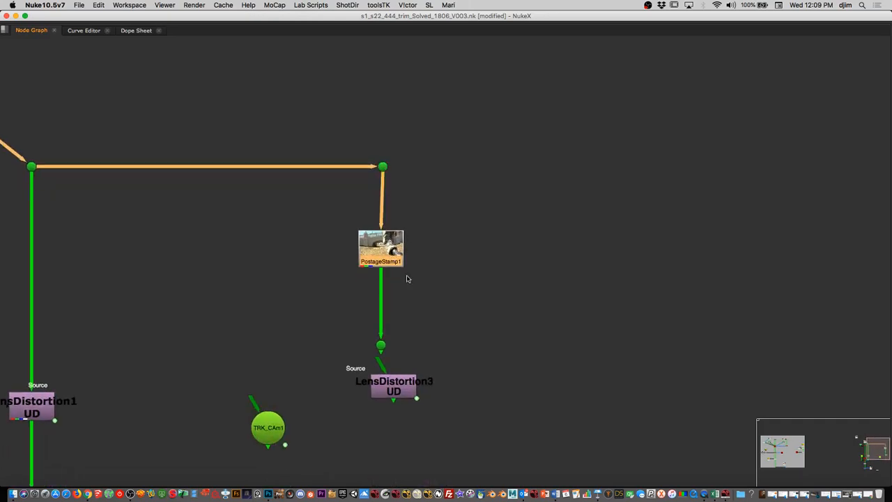
{"action": "middle_click_drag", "start_coordinate": [440, 317], "coordinate": [503, 206]}
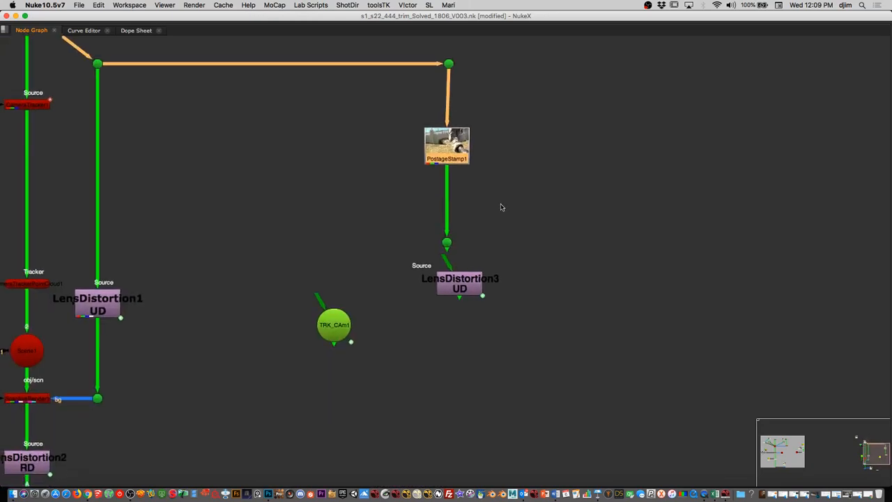
{"action": "left_click_drag", "start_coordinate": [464, 288], "coordinate": [455, 265]}
{"action": "scroll", "coordinate": [459, 277], "scroll_direction": "up", "scroll_amount": 3}
{"action": "left_click", "coordinate": [475, 201]}
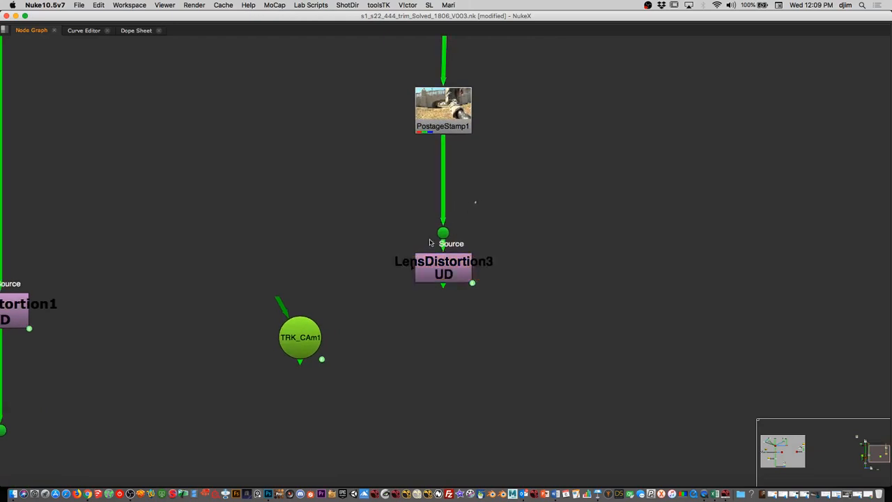
{"action": "left_click", "coordinate": [446, 233]}
{"action": "left_click_drag", "start_coordinate": [446, 234], "coordinate": [446, 215]}
- Add a ModelBuilder node below LensDistortion3 and detach its input from that node
{"action": "left_click", "coordinate": [454, 277]}
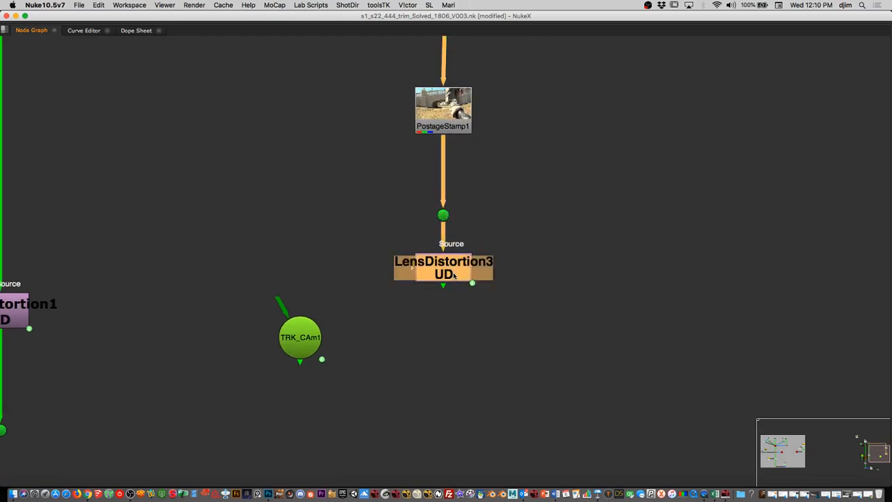
{"action": "key", "text": "Tab"}
{"action": "type", "text": "model"}
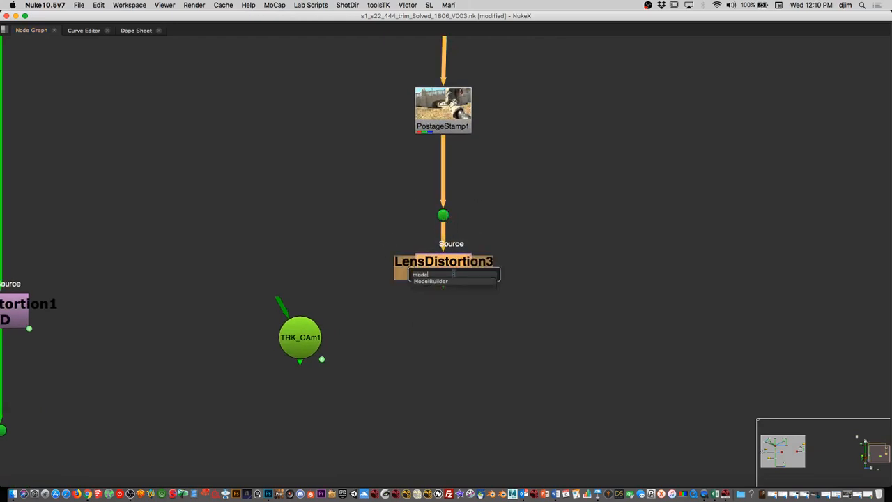
{"action": "key", "text": "Return"}
{"action": "left_click_drag", "start_coordinate": [449, 296], "coordinate": [452, 349]}
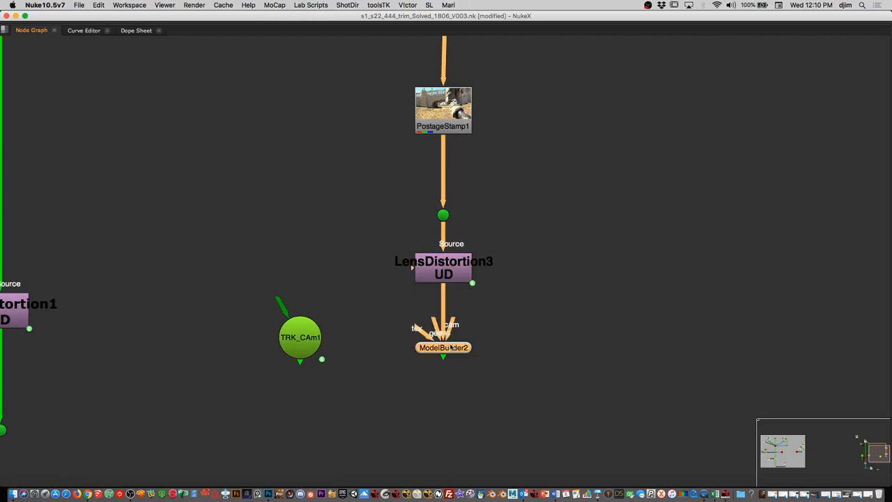
{"action": "scroll", "coordinate": [455, 319], "scroll_direction": "up", "scroll_amount": 2}
{"action": "left_click", "coordinate": [476, 322]}
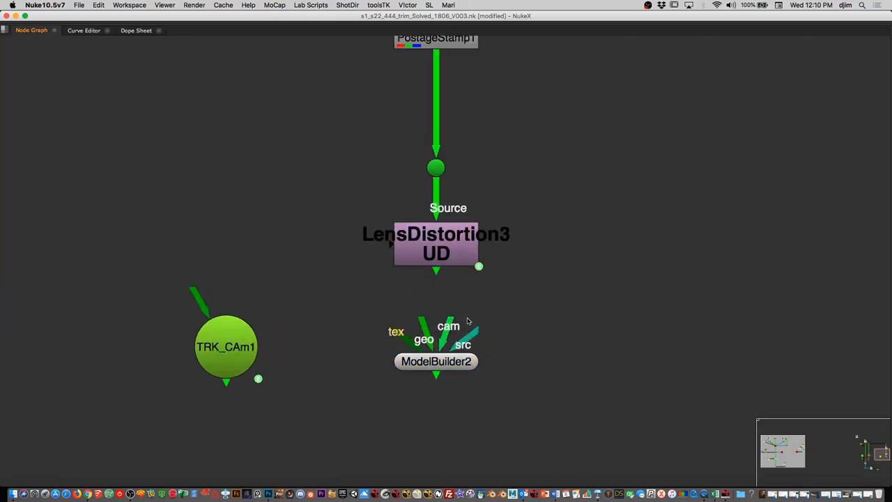
- Connect ModelBuilder2's src input to LensDistortion3 and its cam input to TRK_CAm1
{"action": "scroll", "coordinate": [495, 337], "scroll_direction": "up", "scroll_amount": 3}
{"action": "left_click_drag", "start_coordinate": [496, 337], "coordinate": [417, 176]}
{"action": "middle_click_drag", "start_coordinate": [479, 344], "coordinate": [616, 313]}
{"action": "left_click_drag", "start_coordinate": [617, 313], "coordinate": [265, 373]}
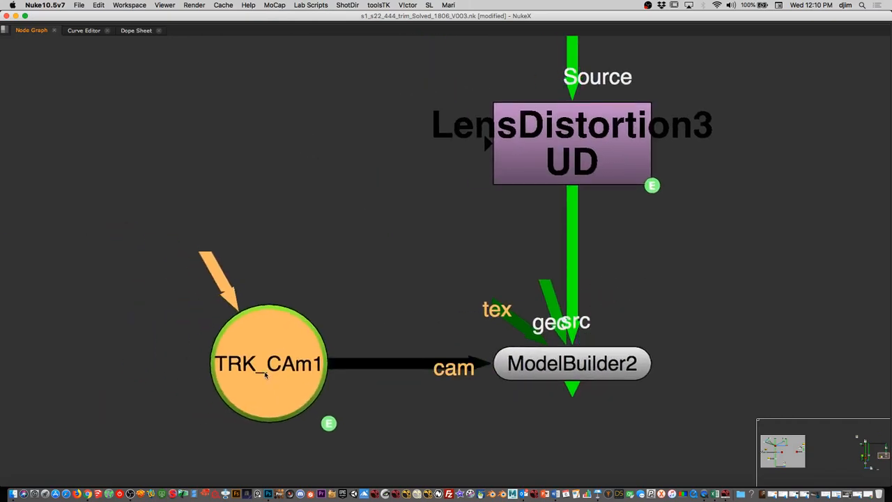
{"action": "left_click_drag", "start_coordinate": [519, 322], "coordinate": [297, 219]}
{"action": "middle_click_drag", "start_coordinate": [697, 294], "coordinate": [504, 264]}
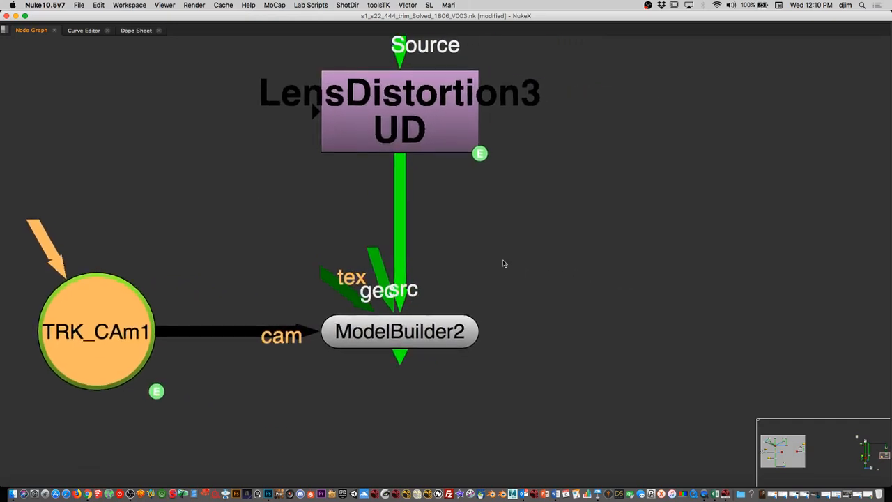
{"action": "left_click_drag", "start_coordinate": [374, 245], "coordinate": [641, 223]}
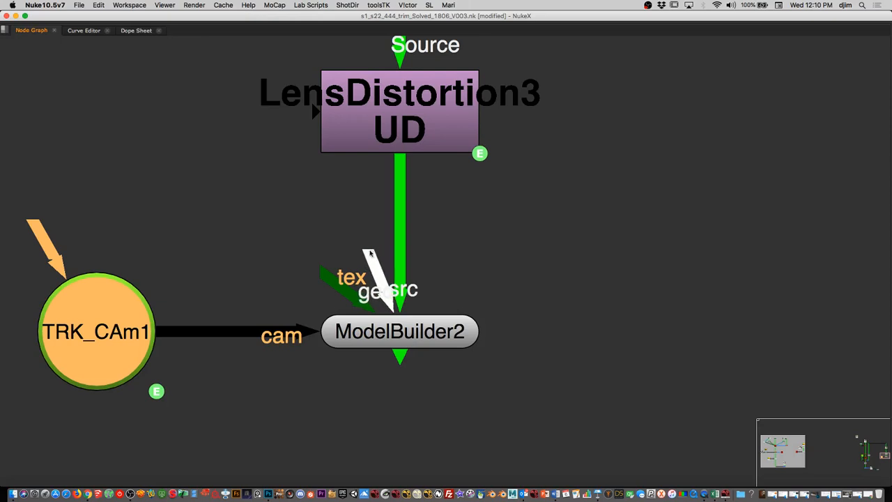
{"action": "left_click", "coordinate": [279, 215]}
{"action": "left_click_drag", "start_coordinate": [383, 283], "coordinate": [385, 301]}
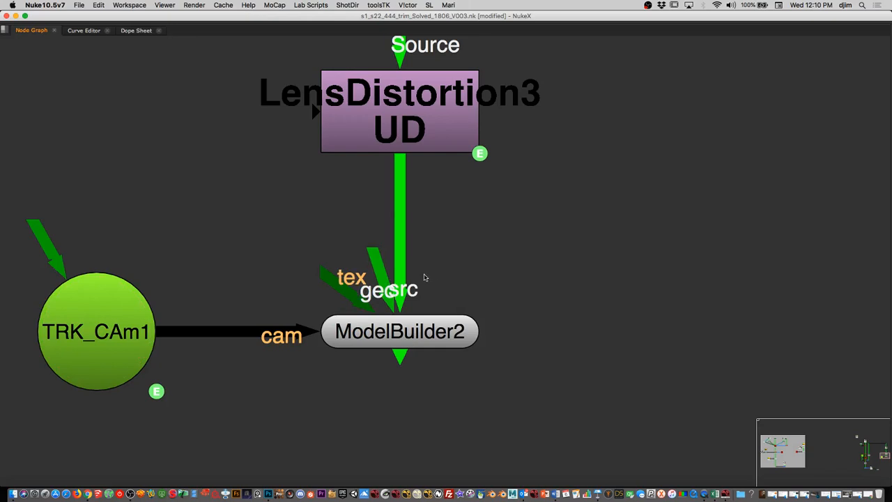
- View ModelBuilder2 in Viewer1, return to the full workspace layout, and go to frame 2
{"action": "left_click", "coordinate": [398, 334]}
{"action": "key", "text": "1"}
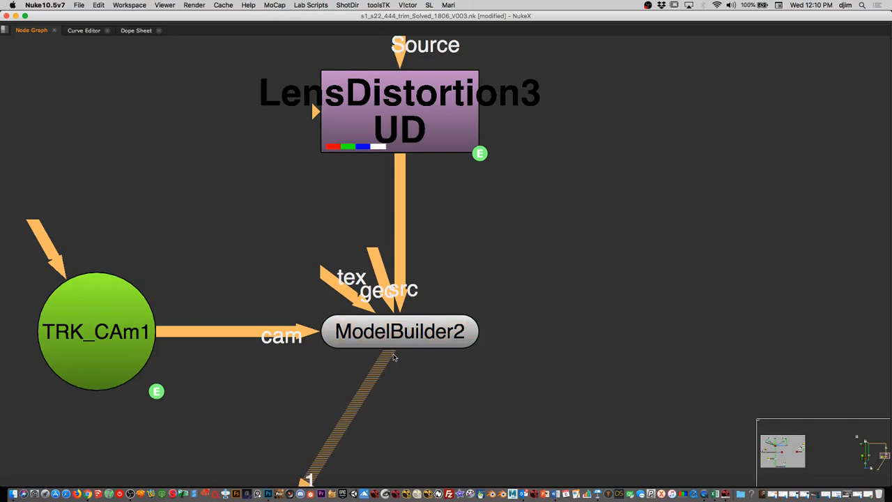
{"action": "scroll", "coordinate": [537, 255], "scroll_direction": "down", "scroll_amount": 5}
{"action": "scroll", "coordinate": [482, 334], "scroll_direction": "up", "scroll_amount": 3}
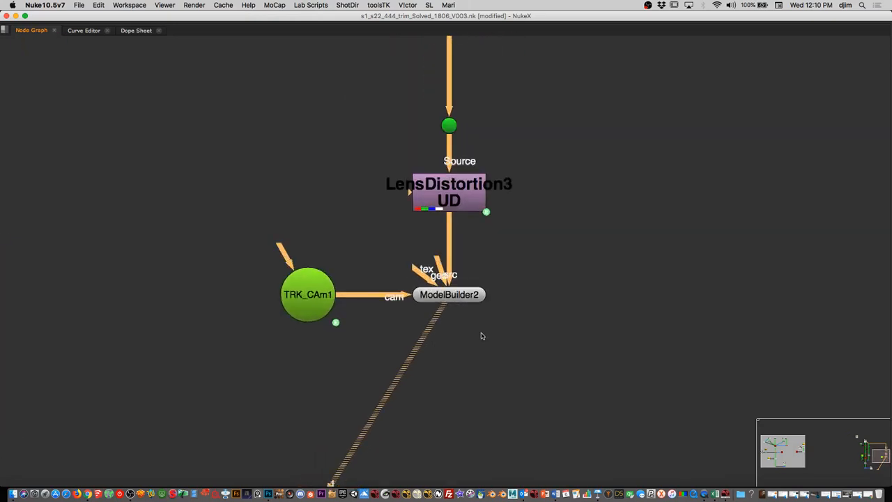
{"action": "scroll", "coordinate": [487, 329], "scroll_direction": "up", "scroll_amount": 2}
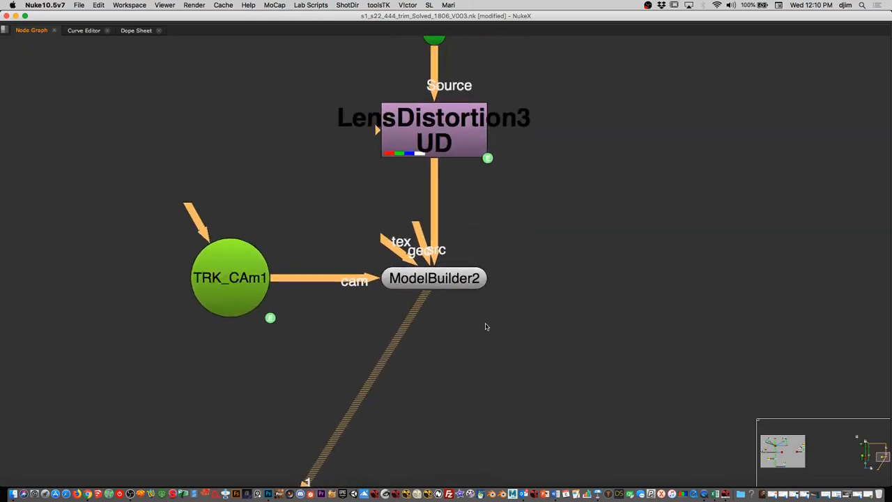
{"action": "left_click", "coordinate": [450, 282]}
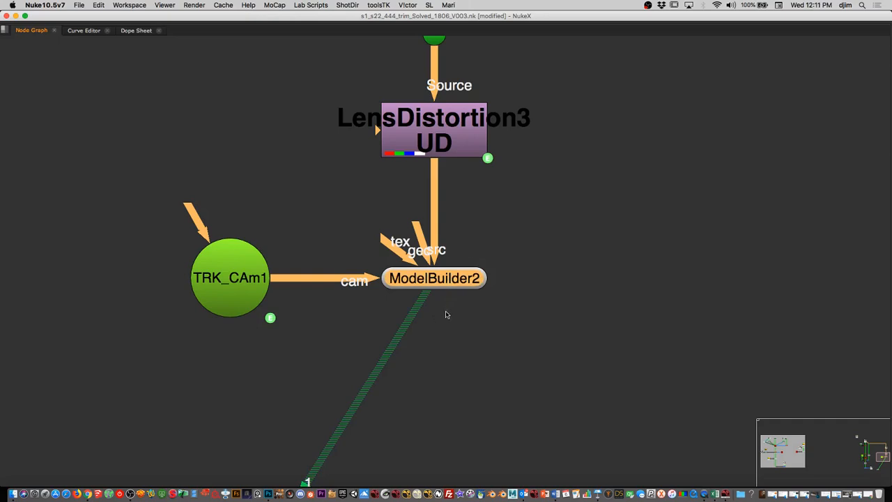
{"action": "key", "text": "space"}
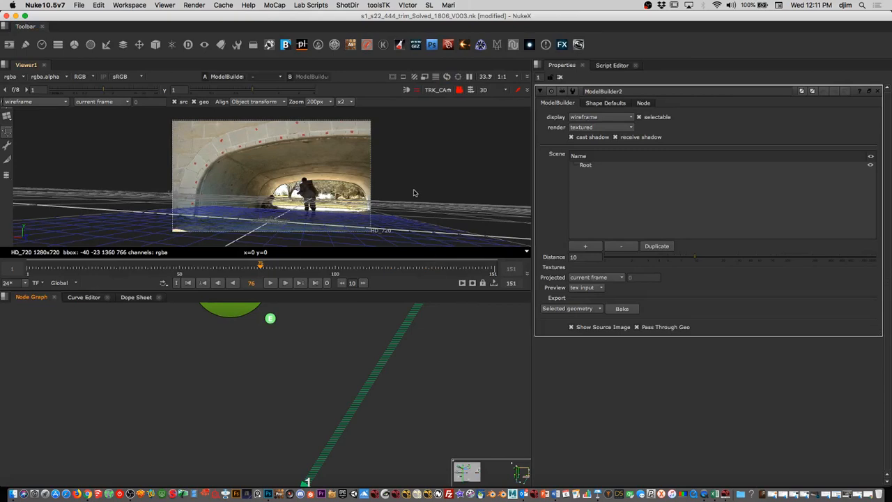
{"action": "left_click_drag", "start_coordinate": [261, 266], "coordinate": [34, 271]}
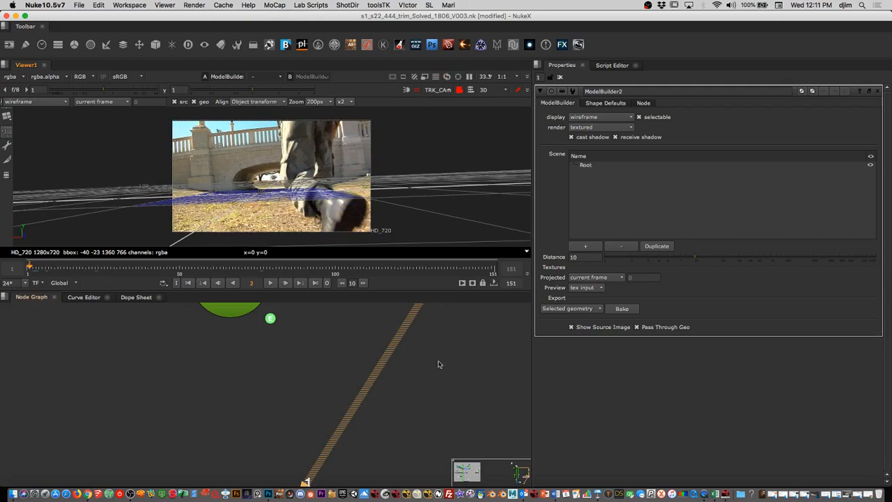
- Enlarge the ground grid in the viewer and open the Scene settings of CameraTracker1
{"action": "middle_click_drag", "start_coordinate": [440, 364], "coordinate": [418, 383], "text": "alt"}
{"action": "middle_click_drag", "start_coordinate": [418, 383], "coordinate": [438, 381]}
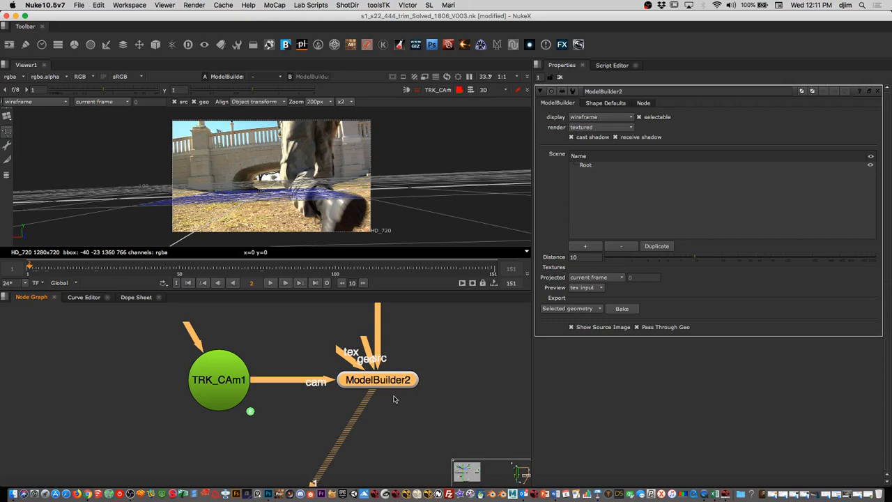
{"action": "key", "text": "f"}
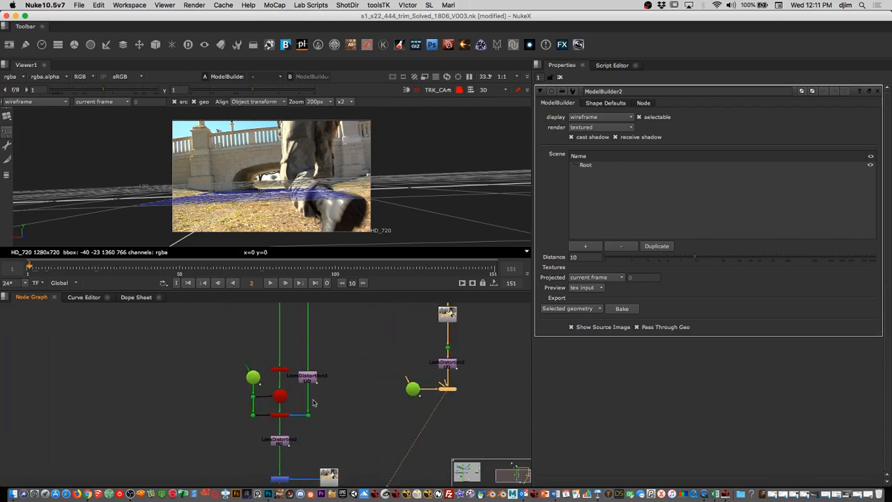
{"action": "key", "text": "f"}
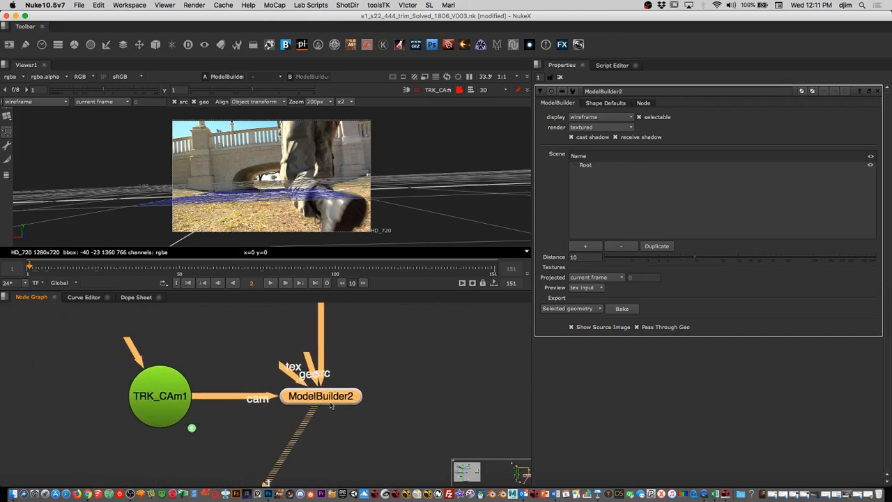
{"action": "middle_click_drag", "start_coordinate": [395, 352], "coordinate": [348, 387], "text": "alt"}
{"action": "middle_click_drag", "start_coordinate": [289, 315], "coordinate": [324, 416]}
{"action": "middle_click_drag", "start_coordinate": [284, 343], "coordinate": [293, 401]}
{"action": "middle_click_drag", "start_coordinate": [265, 188], "coordinate": [352, 163], "text": "alt"}
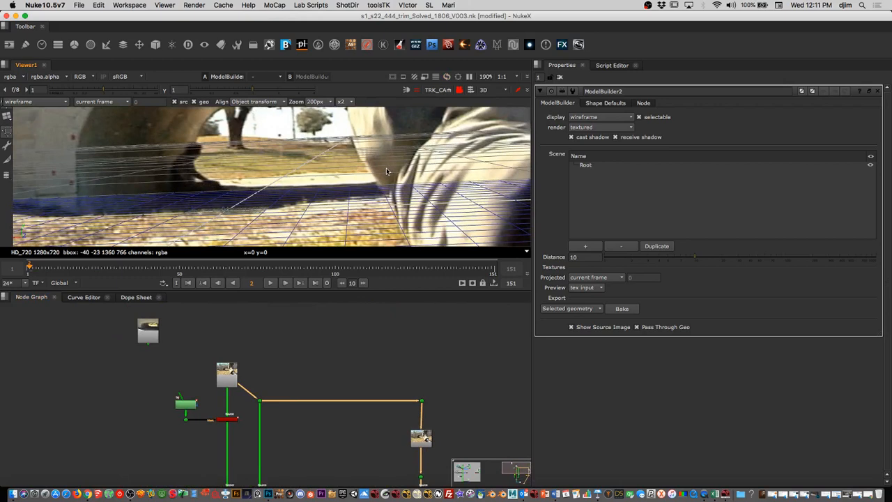
{"action": "middle_click_drag", "start_coordinate": [250, 424], "coordinate": [331, 390]}
{"action": "double_click", "coordinate": [245, 393]}
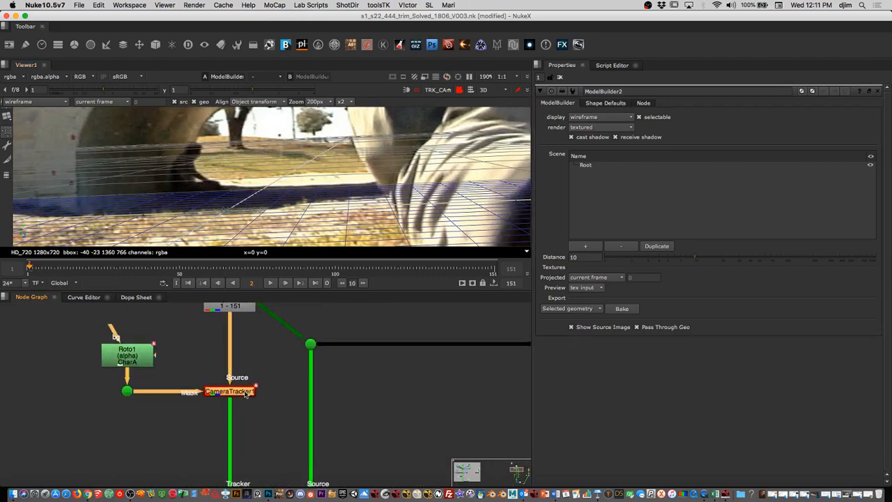
{"action": "left_click", "coordinate": [713, 103]}
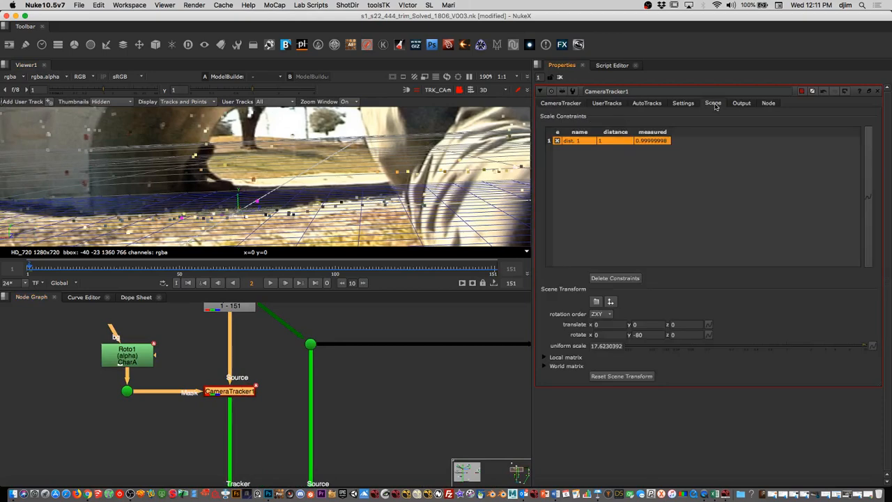
- Display the expression links from CameraTracker1 to the camera and lens distortion nodes
{"action": "scroll", "coordinate": [416, 377], "scroll_direction": "down", "scroll_amount": 5}
{"action": "middle_click_drag", "start_coordinate": [414, 404], "coordinate": [315, 367]}
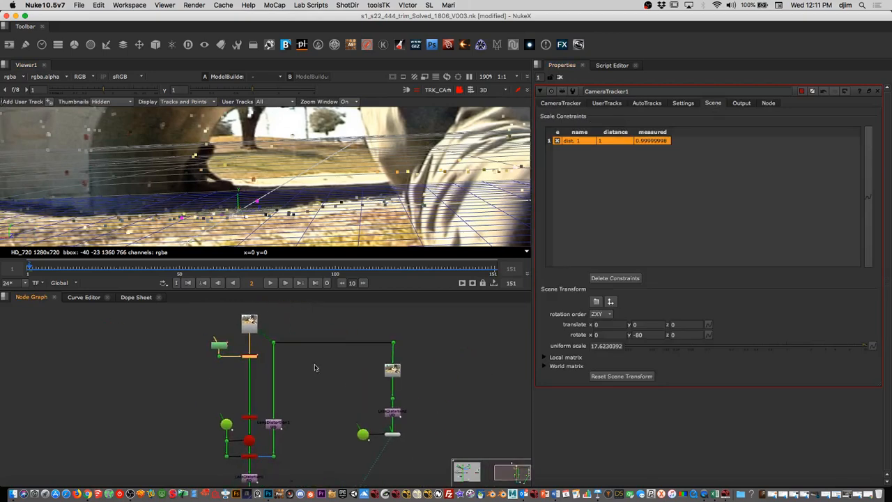
{"action": "key", "text": "alt+e"}
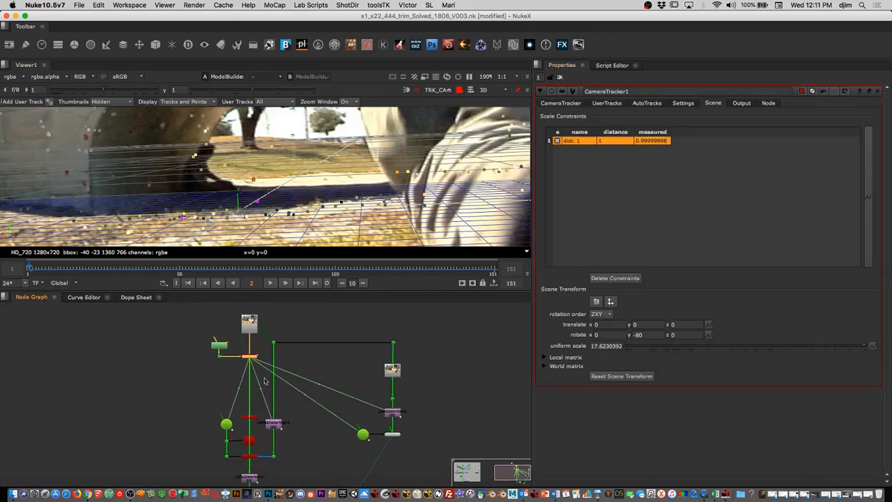
{"action": "scroll", "coordinate": [264, 381], "scroll_direction": "up", "scroll_amount": 6}
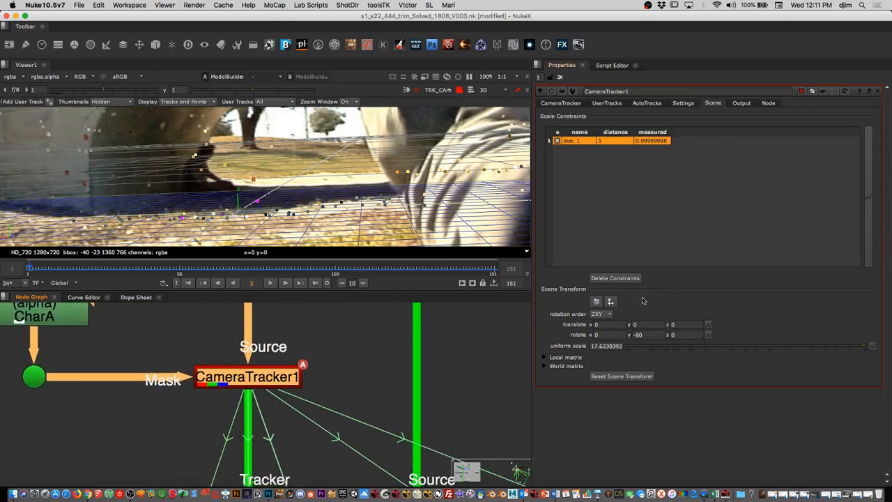
- Set CameraTracker1's scene transform rotation in X to -3 to level the ground grid
{"action": "left_click", "coordinate": [596, 334]}
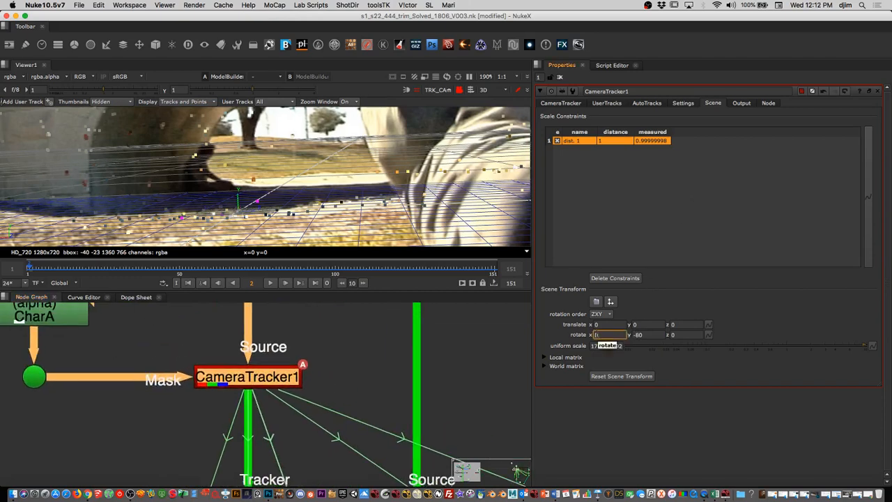
{"action": "key", "text": "Down"}
{"action": "key", "text": "Down"}
{"action": "key", "text": "Down"}
{"action": "key", "text": "Down"}
{"action": "key", "text": "Down"}
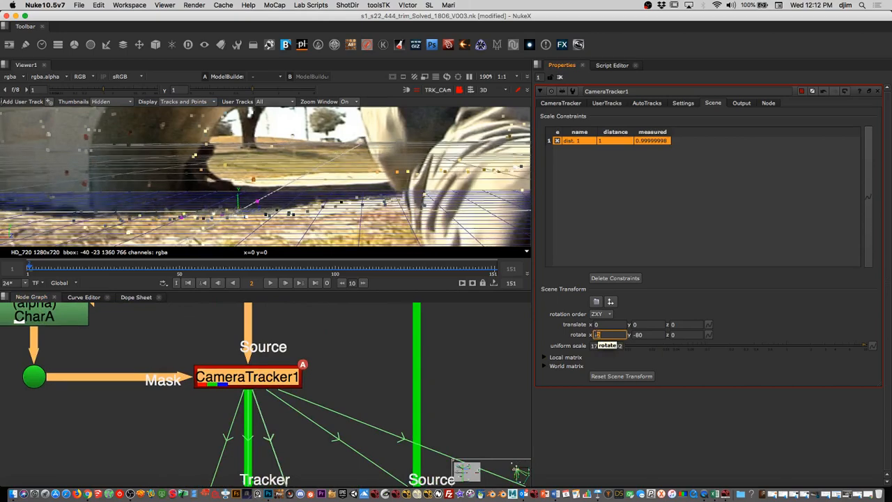
- Set CameraTracker1's scene transform rotation in Z to 0.4
{"action": "left_click", "coordinate": [672, 335]}
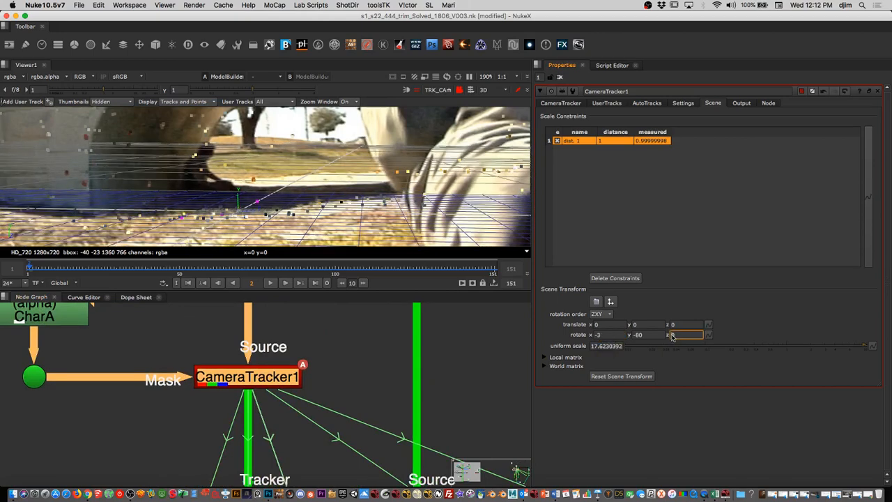
{"action": "key", "text": "Down"}
{"action": "key", "text": "Up"}
{"action": "key", "text": "Up"}
{"action": "key", "text": "Up"}
{"action": "key", "text": "Up"}
{"action": "key", "text": "Up"}
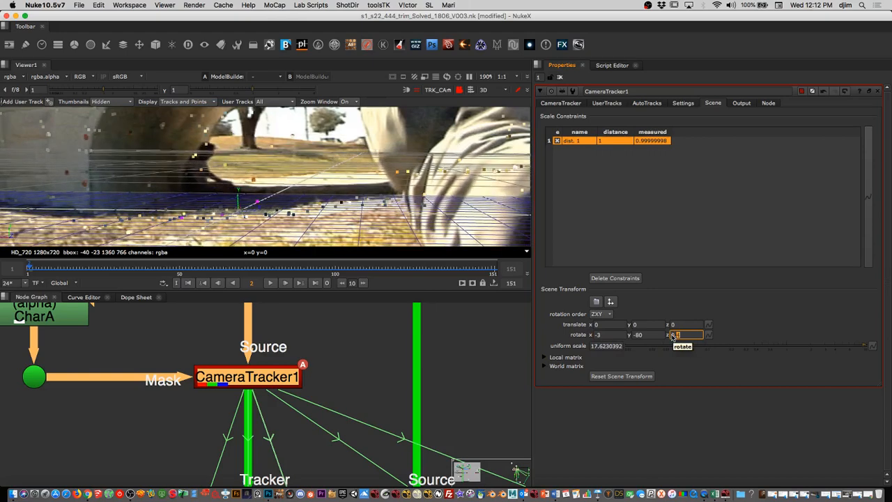
{"action": "key", "text": "Up"}
{"action": "key", "text": "Up"}
- Examine how the ModelBuilder branch draws on the source plate, LensDistortion3 and TRK_CAm1 in the node graph
{"action": "scroll", "coordinate": [425, 355], "scroll_direction": "down", "scroll_amount": 10}
{"action": "middle_click_drag", "start_coordinate": [368, 404], "coordinate": [212, 383]}
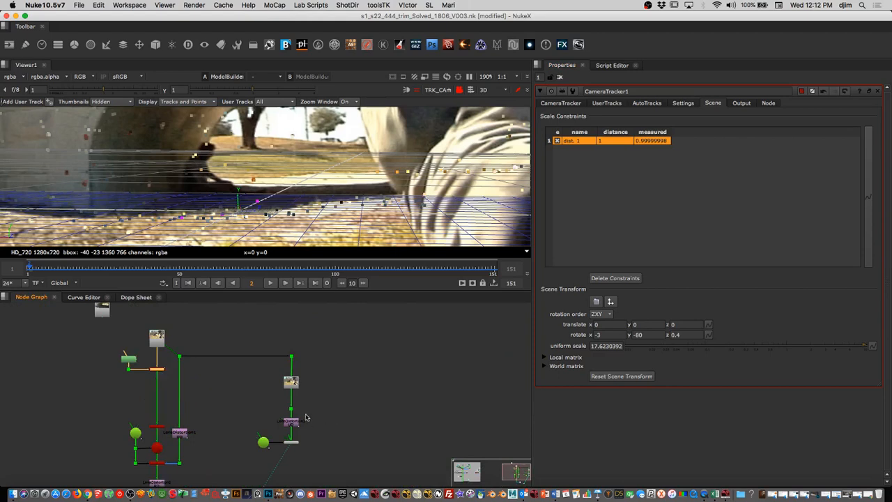
{"action": "scroll", "coordinate": [306, 418], "scroll_direction": "up", "scroll_amount": 3}
{"action": "middle_click_drag", "start_coordinate": [337, 418], "coordinate": [341, 412]}
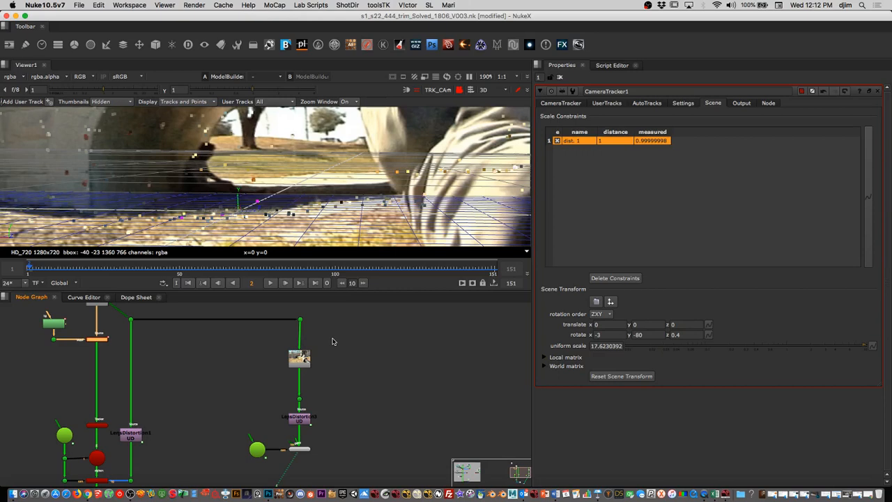
{"action": "scroll", "coordinate": [353, 403], "scroll_direction": "up", "scroll_amount": 2}
{"action": "middle_click_drag", "start_coordinate": [353, 403], "coordinate": [393, 395]}
{"action": "scroll", "coordinate": [369, 387], "scroll_direction": "up", "scroll_amount": 2}
{"action": "middle_click_drag", "start_coordinate": [353, 352], "coordinate": [292, 380]}
{"action": "middle_click_drag", "start_coordinate": [325, 418], "coordinate": [392, 339]}
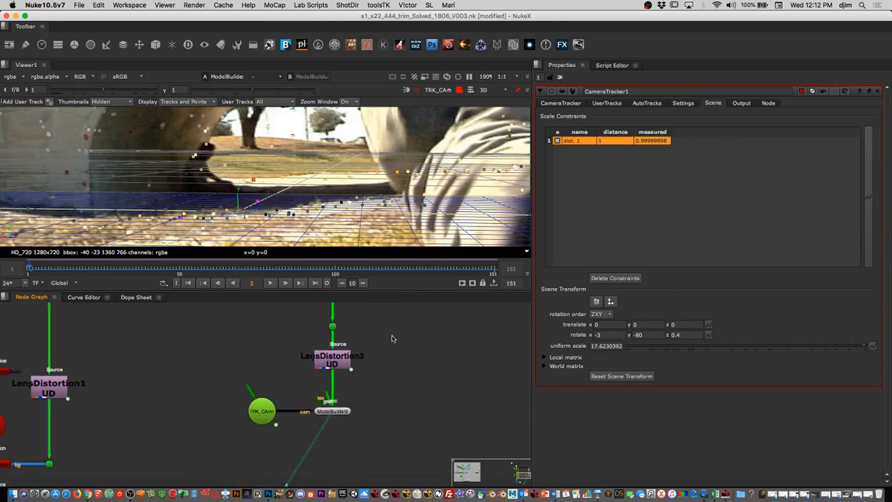
{"action": "scroll", "coordinate": [373, 390], "scroll_direction": "up", "scroll_amount": 4}
{"action": "middle_click_drag", "start_coordinate": [373, 411], "coordinate": [381, 400]}
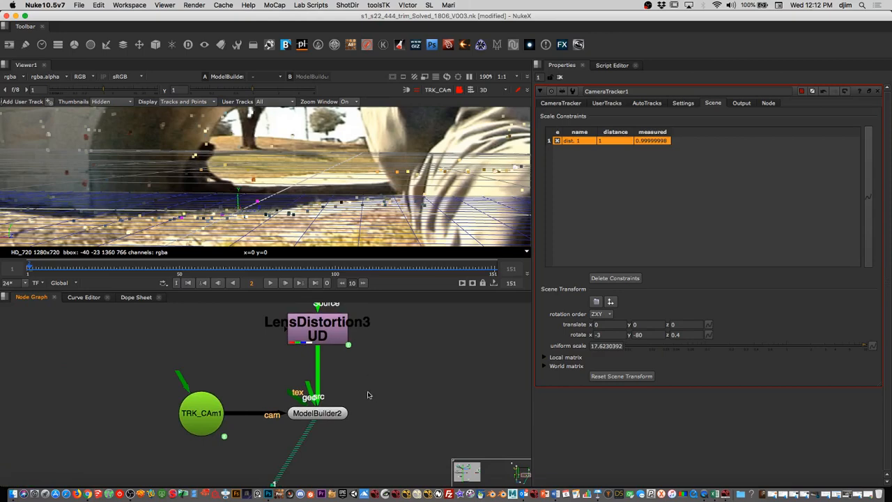
- Check the ground grid against the plate, close CameraTracker1's properties, and open those of ModelBuilder2
{"action": "scroll", "coordinate": [288, 192], "scroll_direction": "down", "scroll_amount": 9}
{"action": "middle_click_drag", "start_coordinate": [284, 190], "coordinate": [293, 209]}
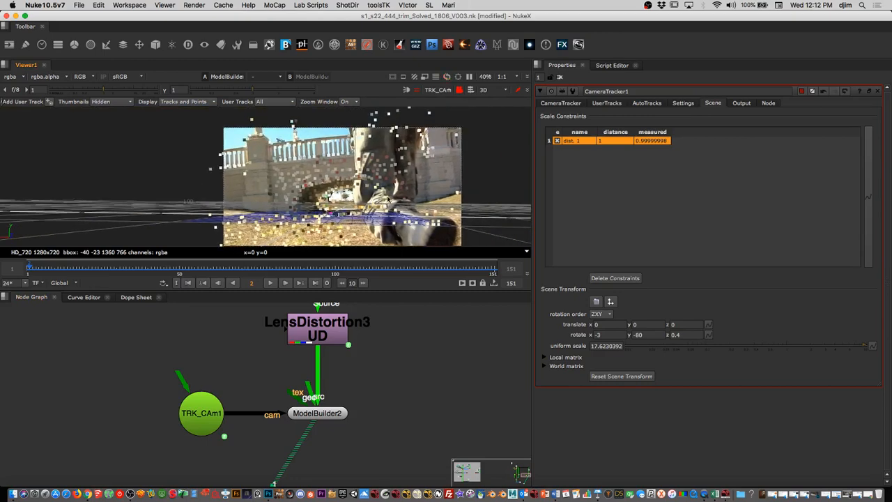
{"action": "scroll", "coordinate": [293, 208], "scroll_direction": "up", "scroll_amount": 5}
{"action": "scroll", "coordinate": [390, 377], "scroll_direction": "down", "scroll_amount": 8}
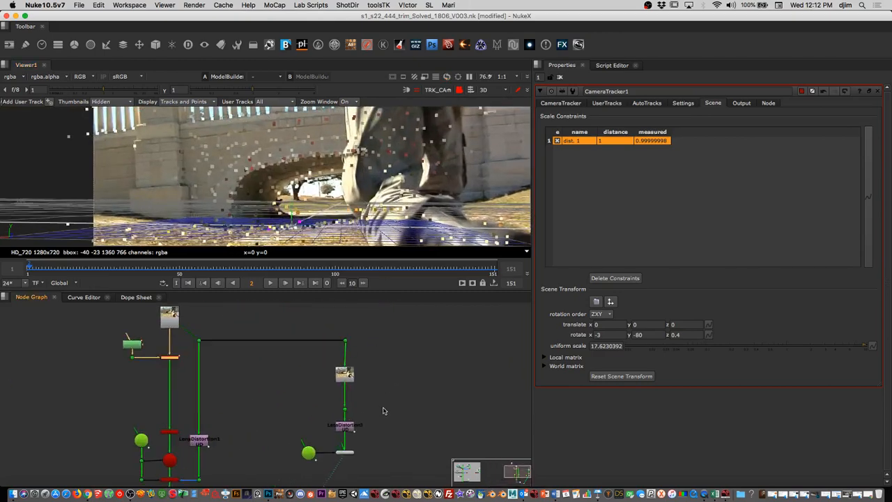
{"action": "left_click", "coordinate": [878, 92]}
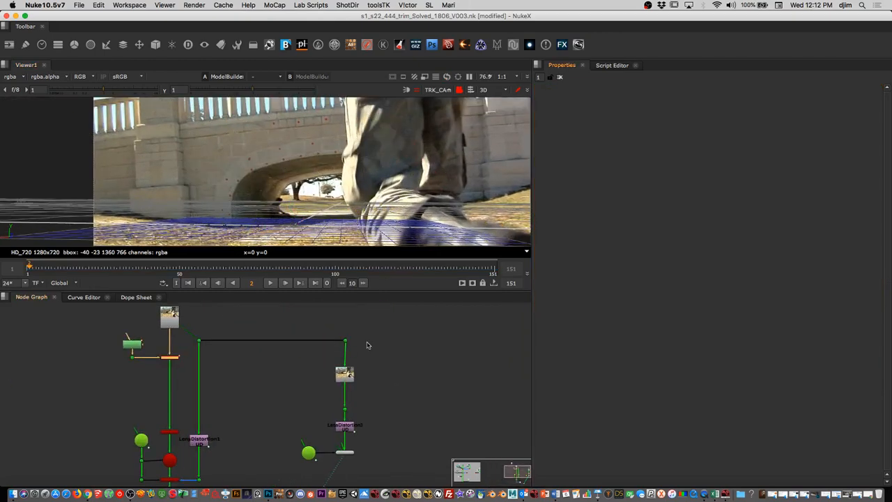
{"action": "middle_click_drag", "start_coordinate": [392, 432], "coordinate": [392, 353]}
{"action": "scroll", "coordinate": [409, 361], "scroll_direction": "up", "scroll_amount": 5}
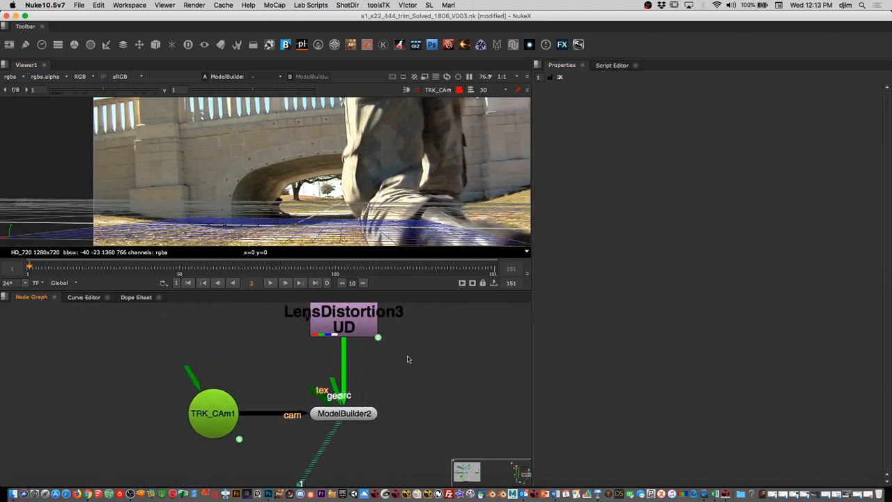
{"action": "double_click", "coordinate": [359, 413]}
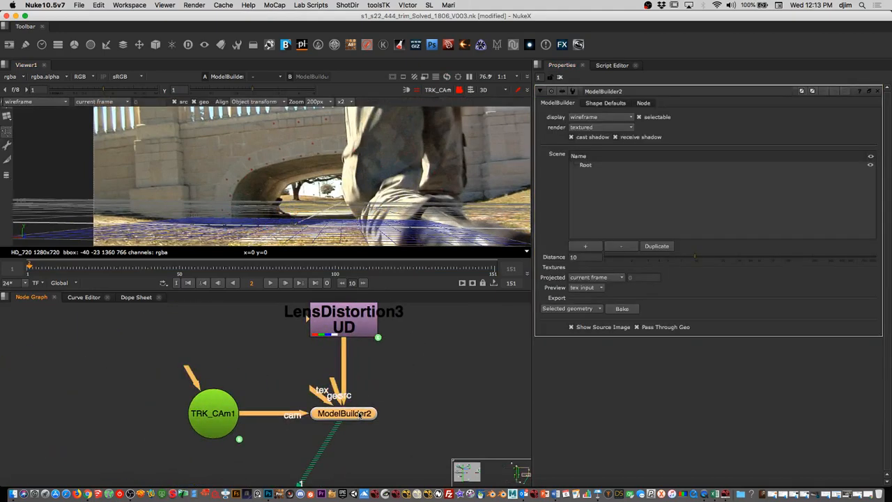
- Expand the viewer to fill the window and frame the whole plate in it
{"action": "left_click_drag", "start_coordinate": [388, 292], "coordinate": [389, 322]}
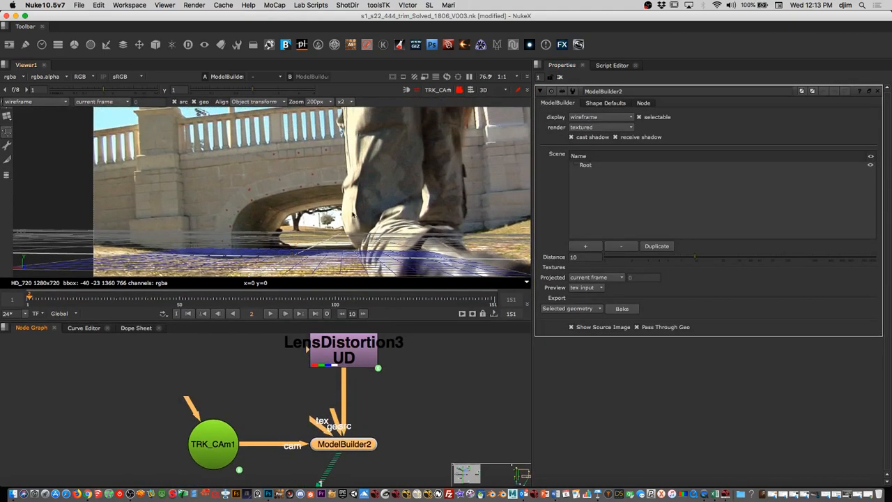
{"action": "key", "text": "space"}
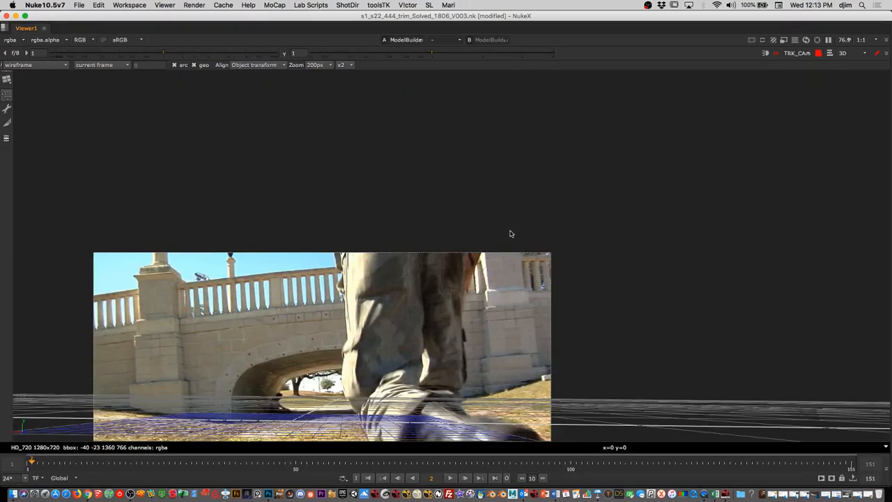
{"action": "key", "text": "f"}
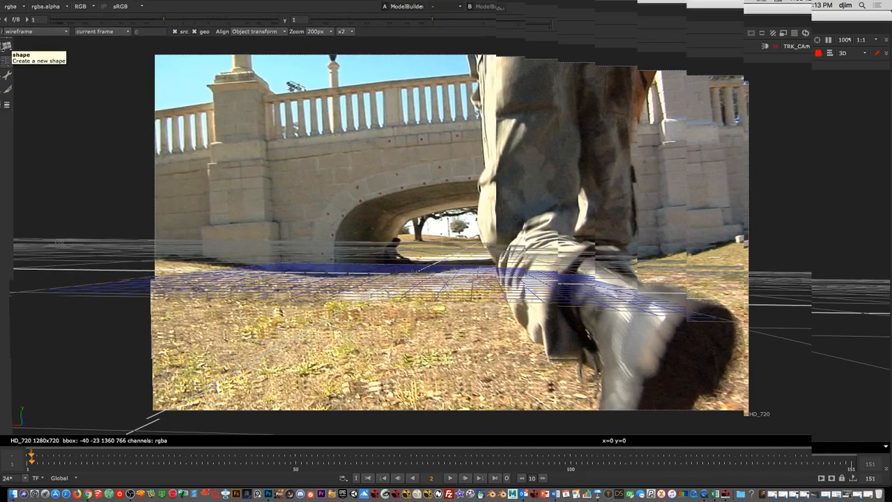
- Add a point shape on the arch edge at frame 2 and align it with the lower-right corner of a red marker
{"action": "left_click", "coordinate": [6, 46]}
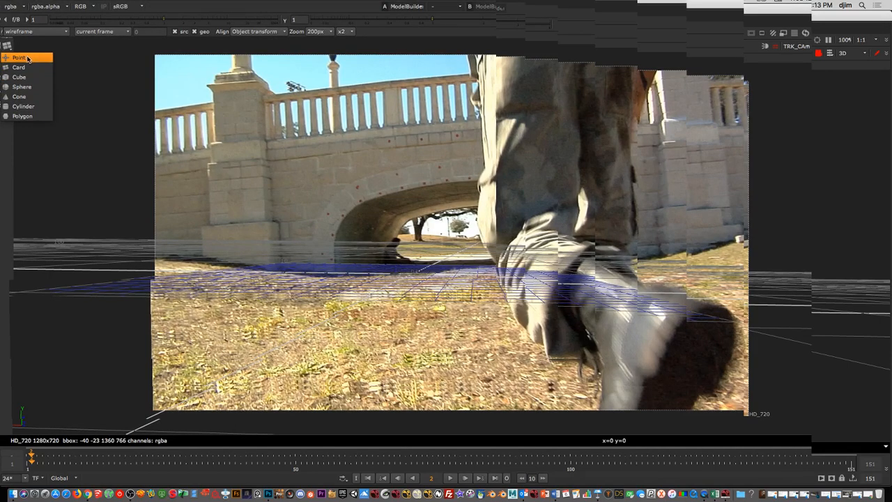
{"action": "left_click", "coordinate": [48, 70]}
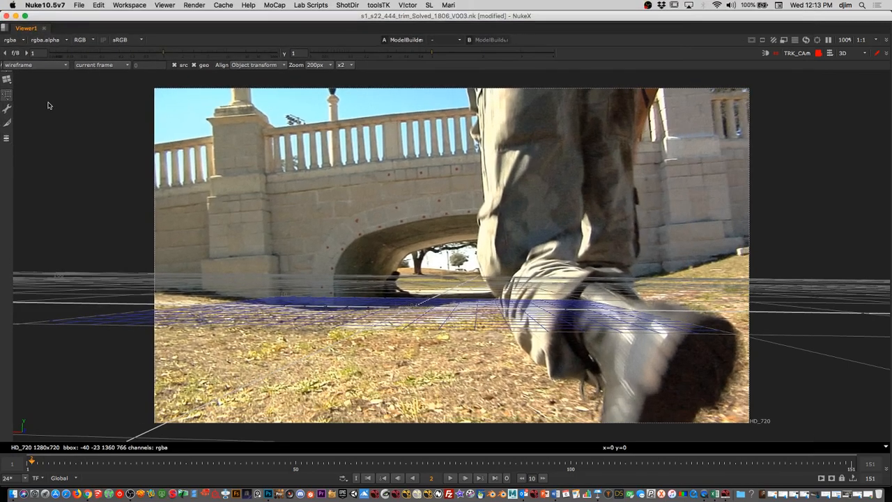
{"action": "left_click", "coordinate": [7, 78]}
{"action": "left_click", "coordinate": [22, 91]}
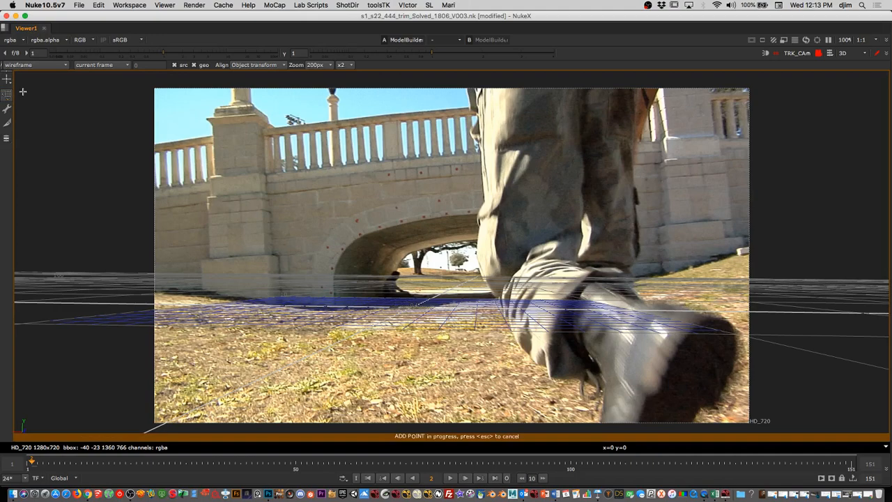
{"action": "left_click", "coordinate": [401, 223]}
{"action": "scroll", "coordinate": [432, 236], "scroll_direction": "up", "scroll_amount": 8}
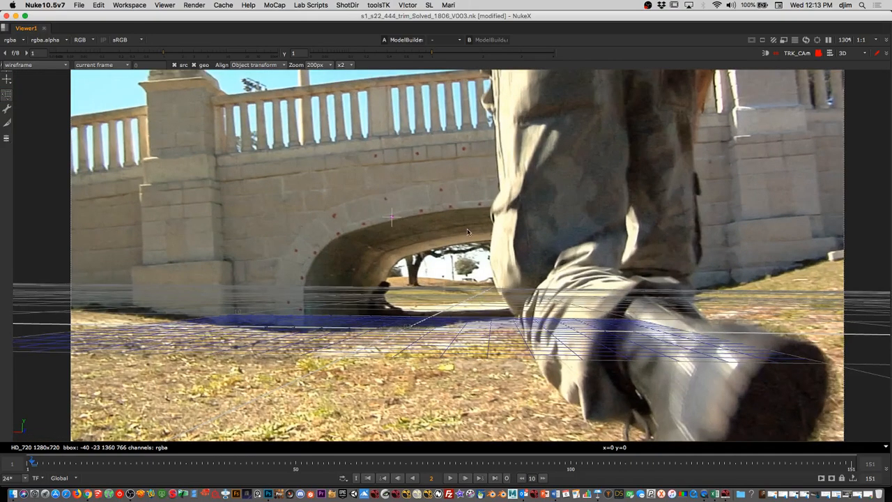
{"action": "scroll", "coordinate": [496, 207], "scroll_direction": "up", "scroll_amount": 5}
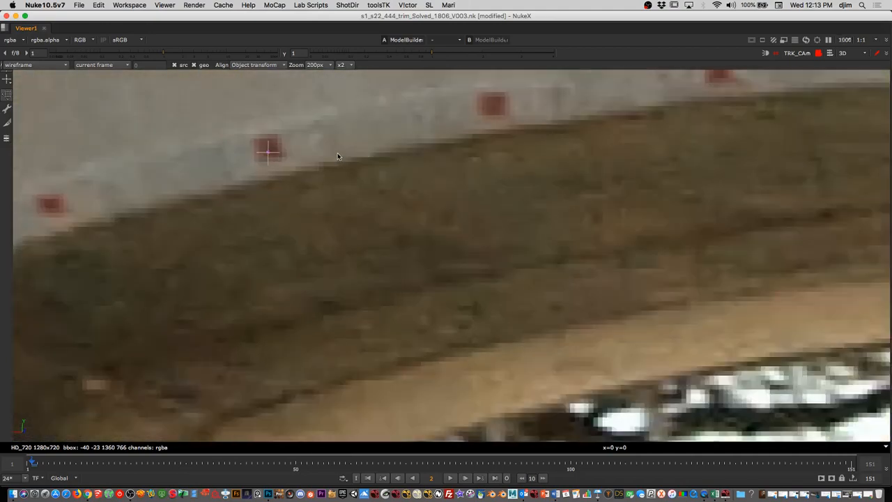
{"action": "left_click_drag", "start_coordinate": [264, 148], "coordinate": [278, 151]}
{"action": "scroll", "coordinate": [484, 160], "scroll_direction": "down", "scroll_amount": 4}
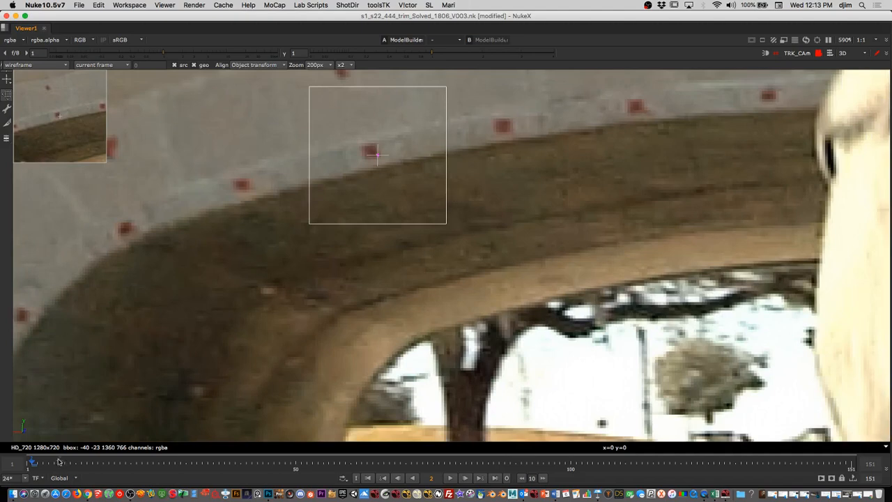
- Advance to frame 9 and realign the point with the same red marker's lower-right corner
{"action": "left_click", "coordinate": [44, 464]}
{"action": "key", "text": "Right"}
{"action": "key", "text": "Right"}
{"action": "key", "text": "Right"}
{"action": "key", "text": "Right"}
{"action": "key", "text": "Right"}
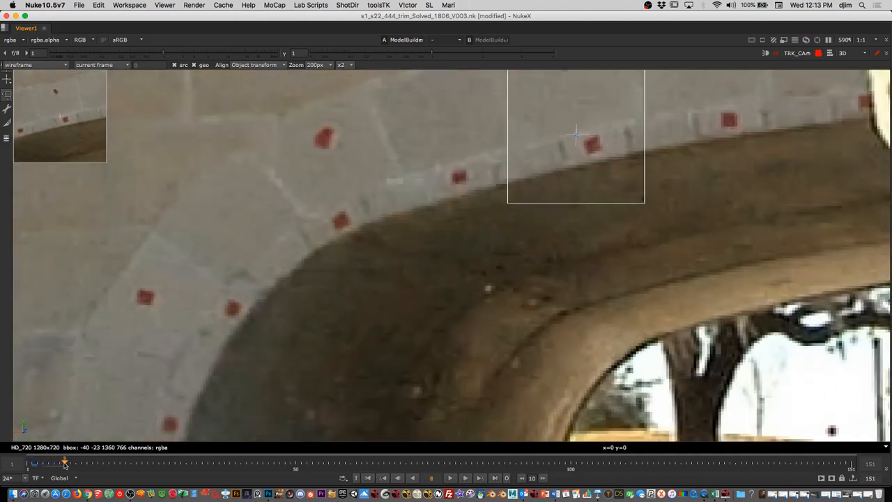
{"action": "left_click_drag", "start_coordinate": [571, 127], "coordinate": [598, 136]}
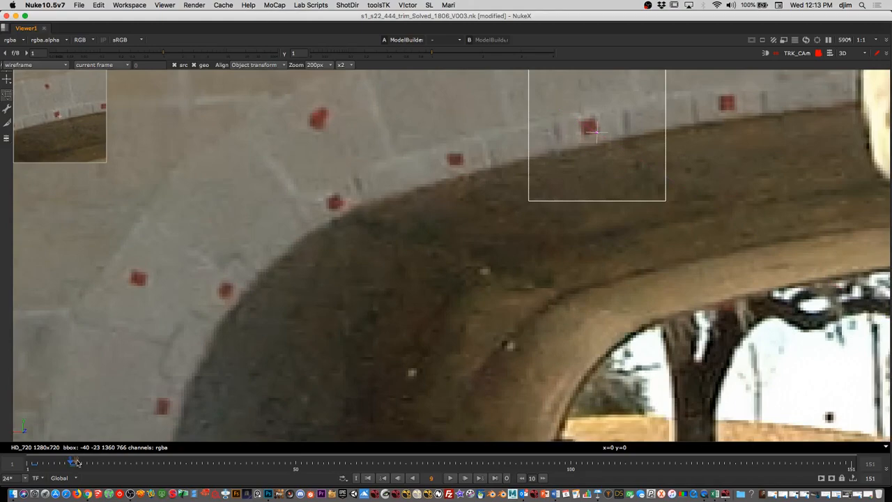
- Realign the point with the same marker corner at frame 13 and check its placement on the whole bridge
{"action": "left_click_drag", "start_coordinate": [73, 463], "coordinate": [93, 464]}
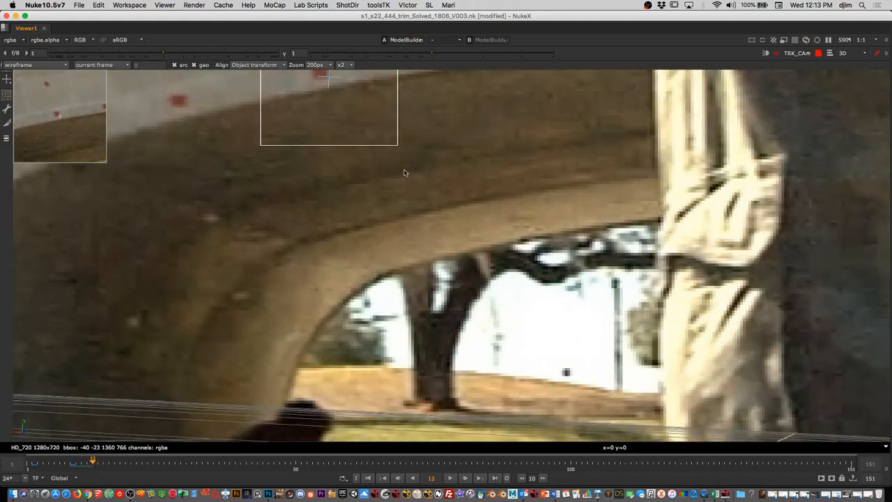
{"action": "scroll", "coordinate": [397, 185], "scroll_direction": "down", "scroll_amount": 3}
{"action": "scroll", "coordinate": [403, 205], "scroll_direction": "up", "scroll_amount": 5}
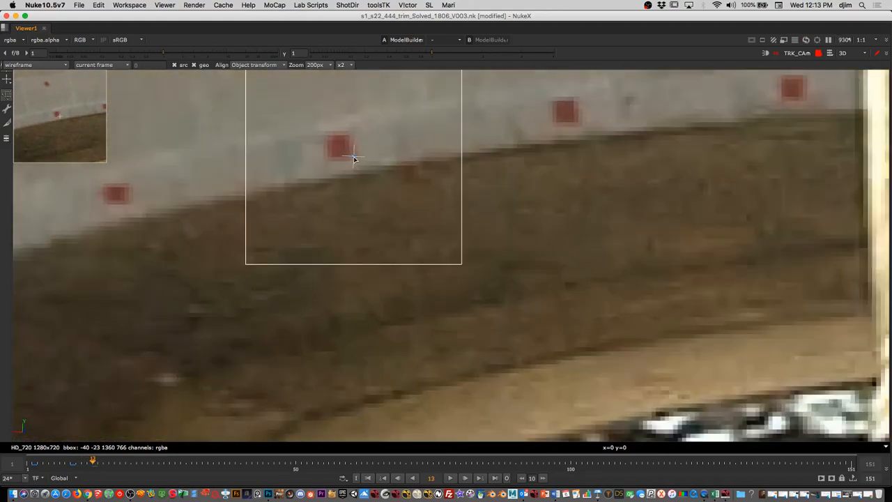
{"action": "left_click_drag", "start_coordinate": [353, 157], "coordinate": [352, 158]}
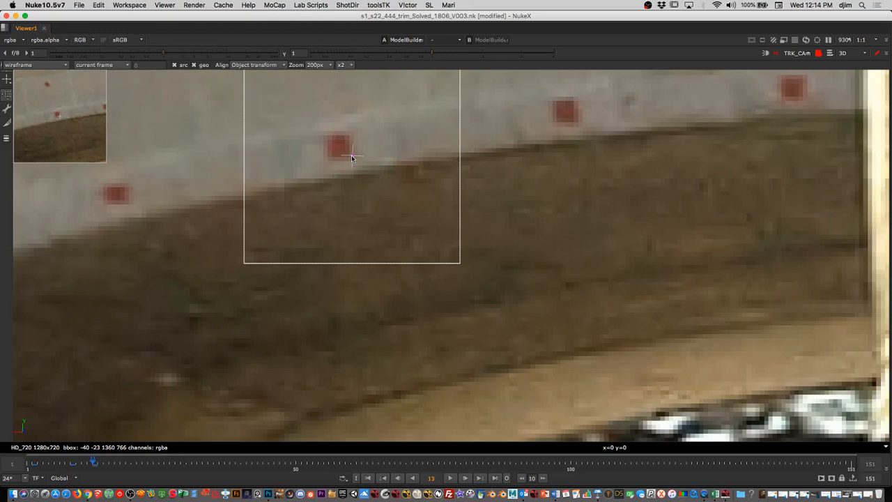
{"action": "scroll", "coordinate": [525, 207], "scroll_direction": "down", "scroll_amount": 10}
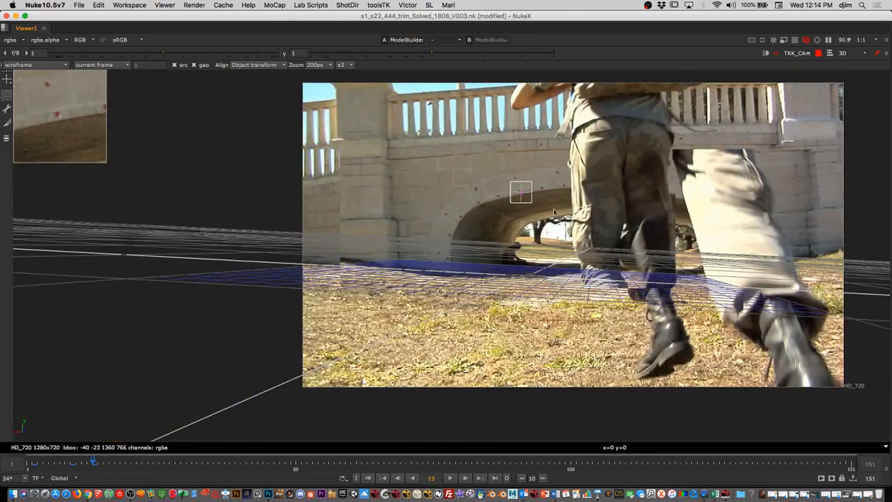
{"action": "middle_click_drag", "start_coordinate": [555, 212], "coordinate": [457, 247]}
{"action": "scroll", "coordinate": [504, 244], "scroll_direction": "up", "scroll_amount": 3}
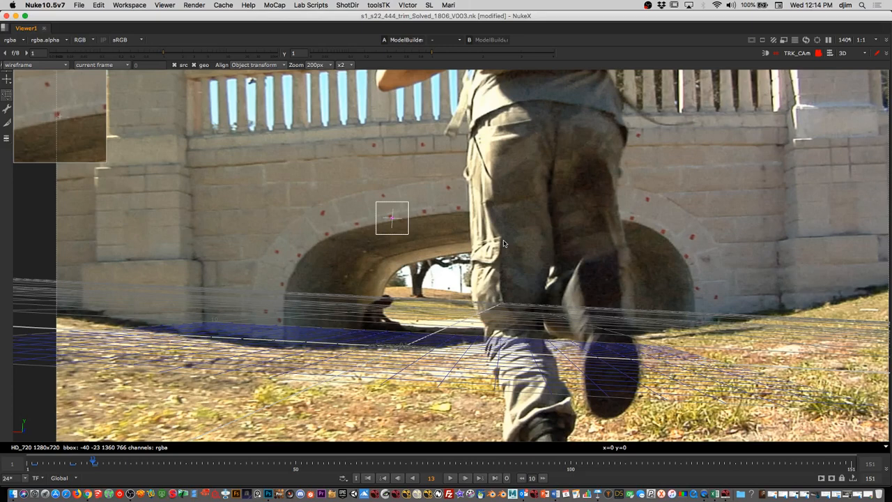
- Examine the aligned point relative to TRK_CAm1 and the ground grid in the unlocked 3D view, and return to the locked camera view
{"action": "left_click", "coordinate": [818, 54]}
{"action": "middle_click_drag", "start_coordinate": [476, 263], "coordinate": [342, 314], "text": "alt"}
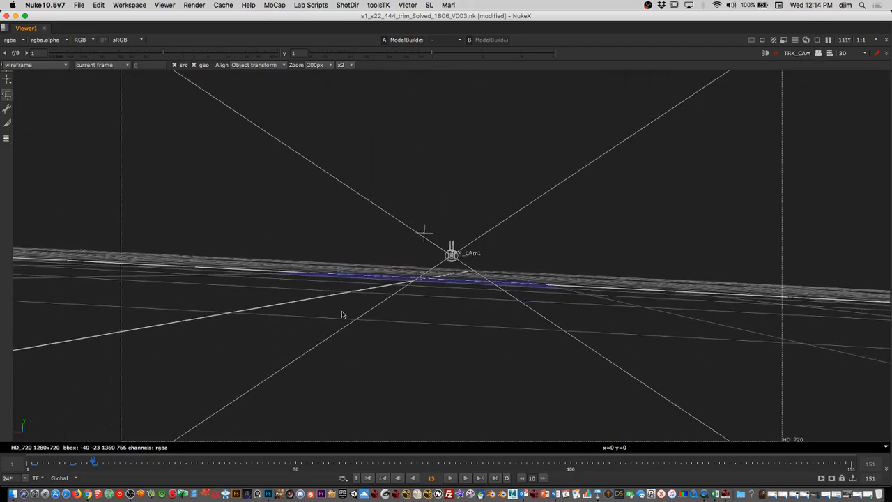
{"action": "left_click_drag", "start_coordinate": [481, 251], "coordinate": [584, 254], "text": "super"}
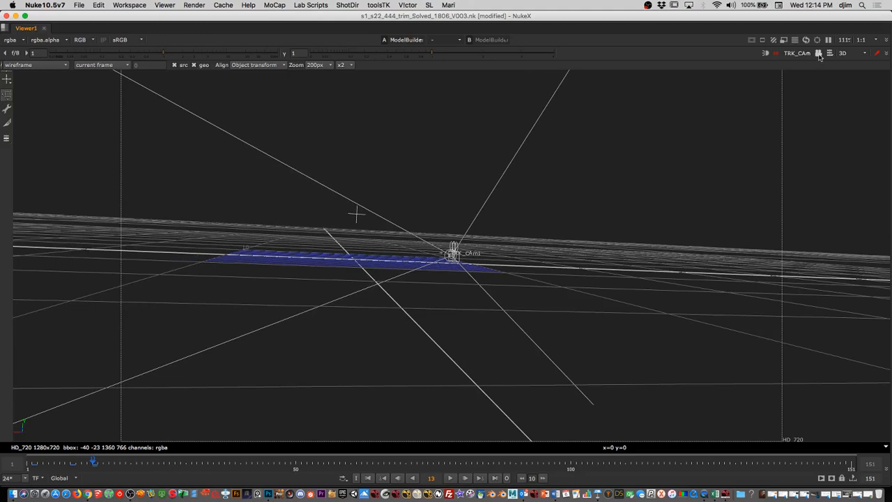
{"action": "left_click_drag", "start_coordinate": [398, 284], "coordinate": [382, 300], "text": "super"}
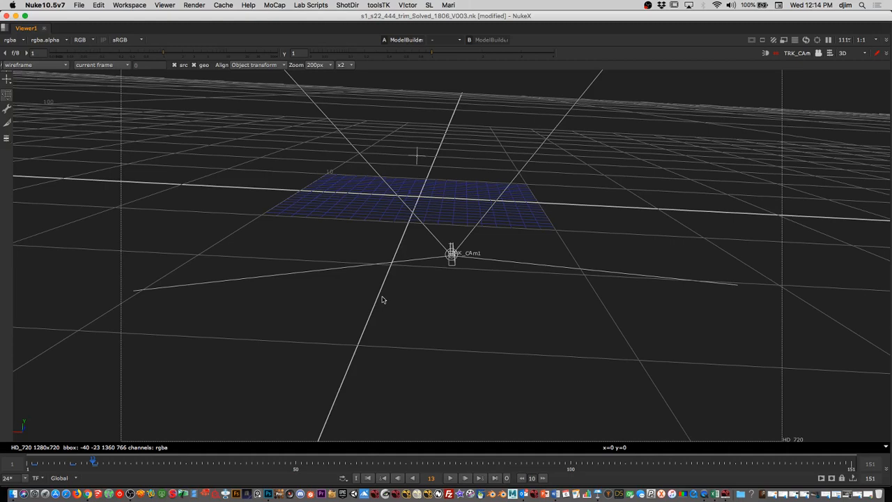
{"action": "left_click", "coordinate": [818, 54]}
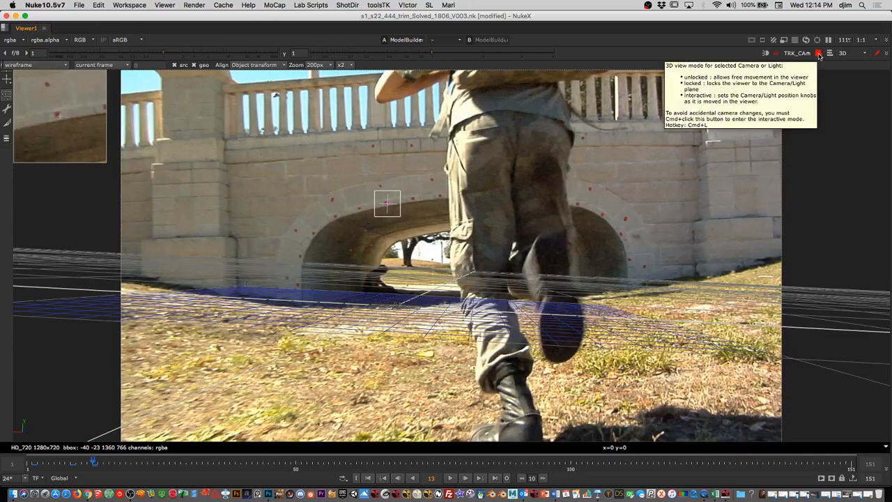
{"action": "left_click", "coordinate": [819, 55]}
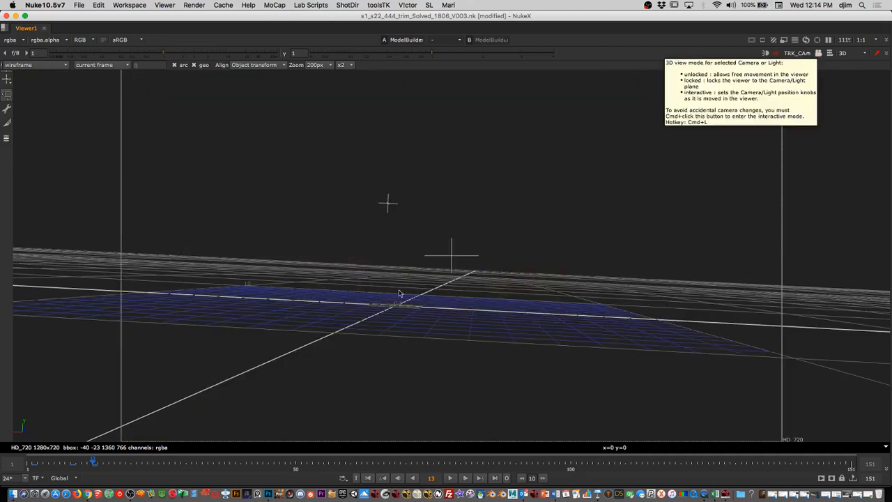
{"action": "left_click_drag", "start_coordinate": [399, 291], "coordinate": [283, 319], "text": "super"}
{"action": "left_click", "coordinate": [819, 54]}
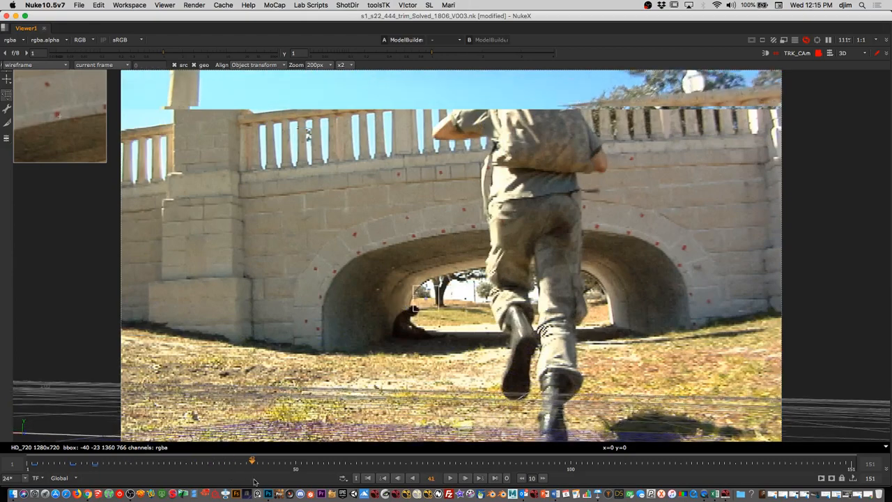
- Realign the point with its red marker at frame 115 and go to frame 125
{"action": "left_click_drag", "start_coordinate": [254, 481], "coordinate": [275, 475]}
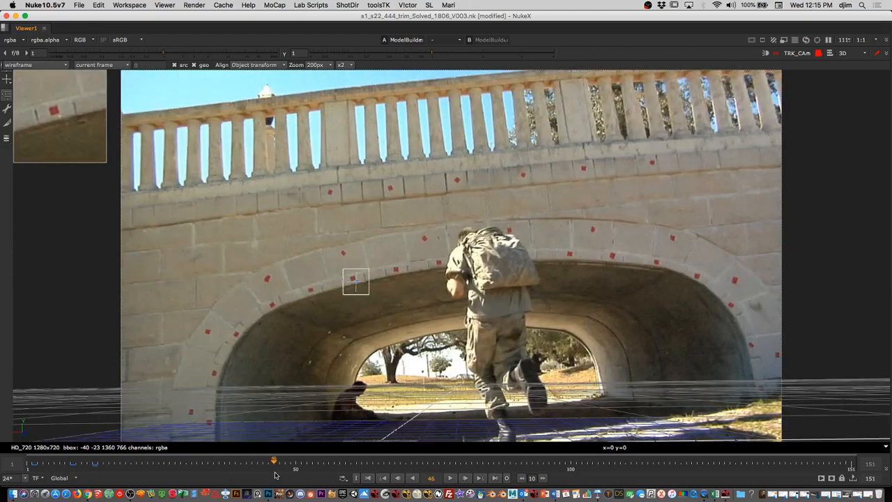
{"action": "left_click_drag", "start_coordinate": [275, 475], "coordinate": [653, 459]}
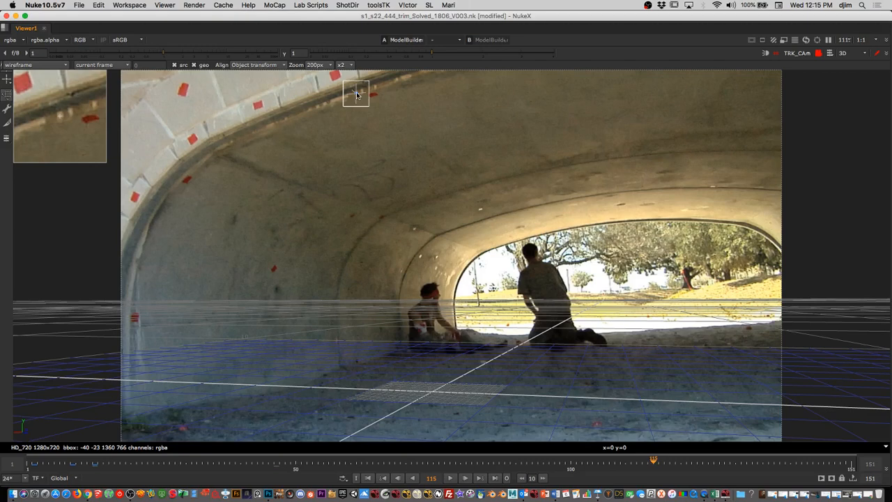
{"action": "left_click_drag", "start_coordinate": [356, 92], "coordinate": [342, 76]}
{"action": "left_click_drag", "start_coordinate": [654, 461], "coordinate": [708, 462]}
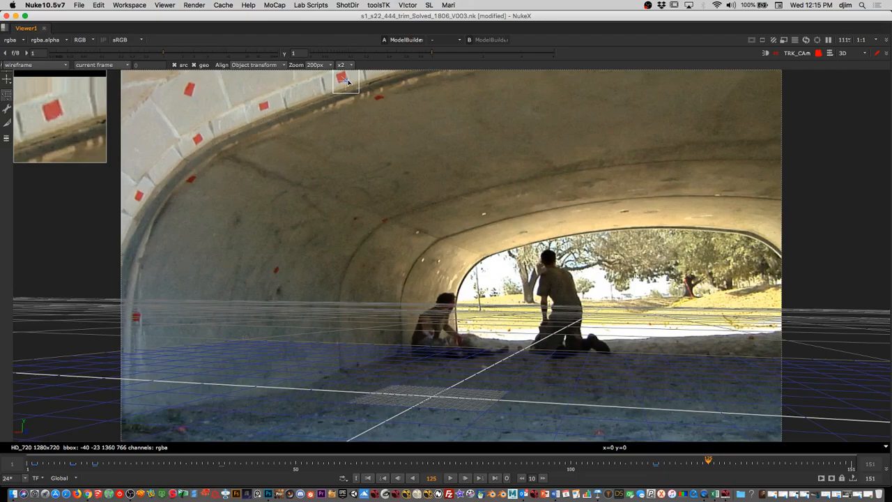
- Check how the point sits on its marker at frames 10 and 113, and its position in the unlocked 3D view
{"action": "left_click", "coordinate": [78, 463]}
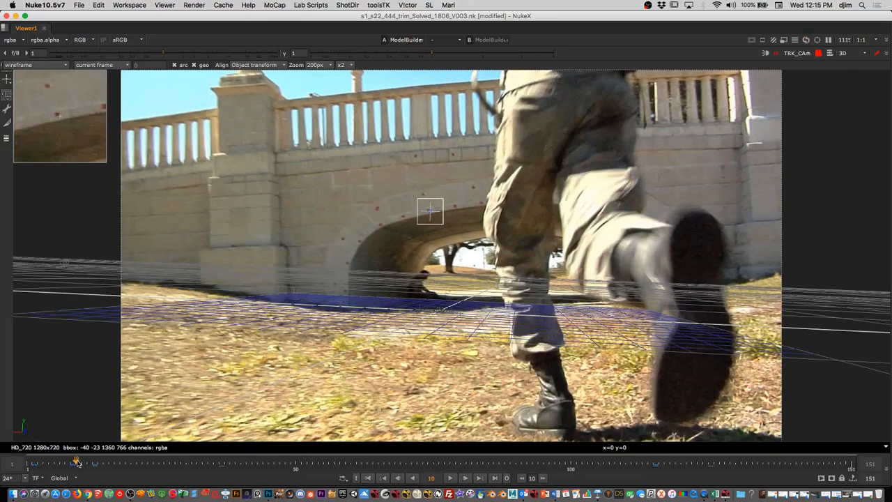
{"action": "left_click", "coordinate": [598, 462]}
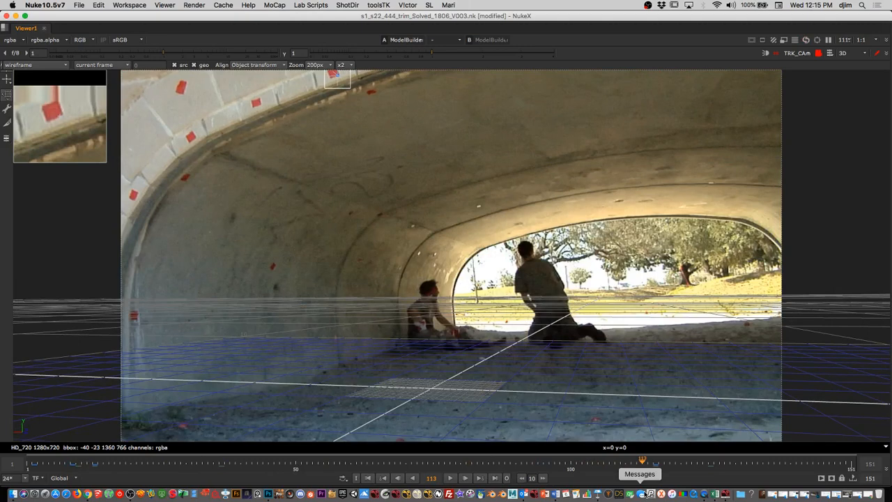
{"action": "left_click", "coordinate": [818, 54]}
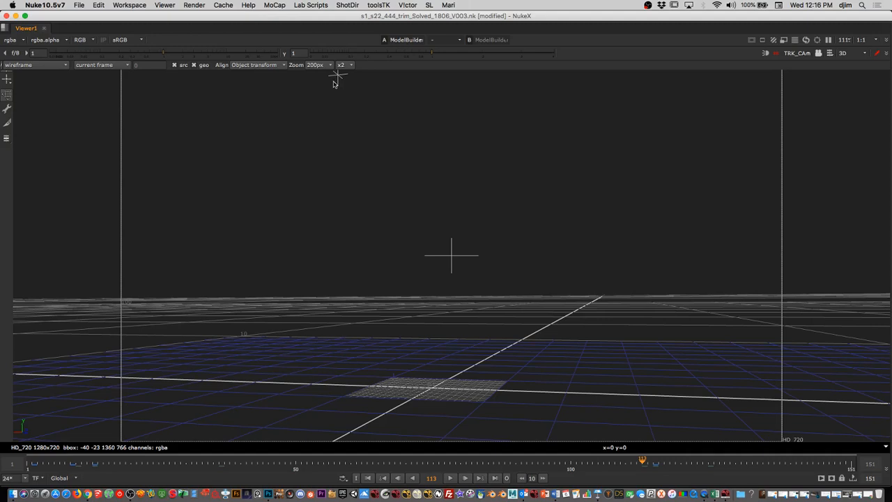
{"action": "left_click", "coordinate": [818, 54]}
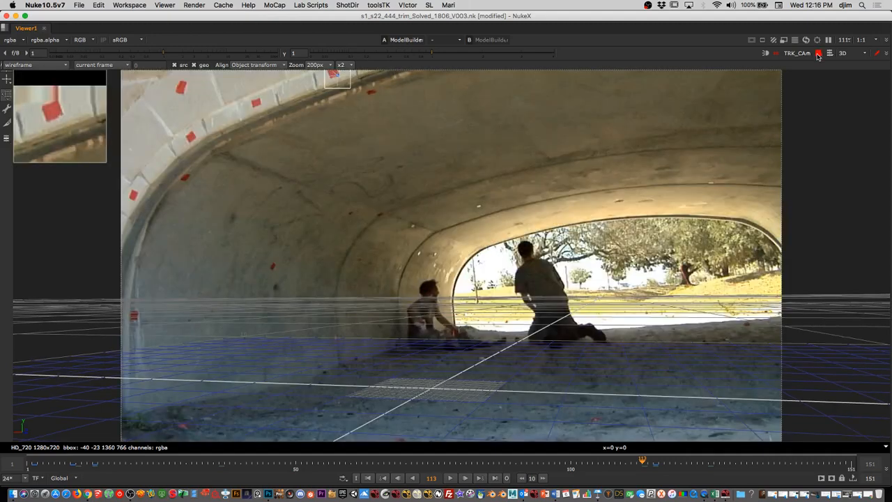
- Add a small card shape at frame 35 on the stone wall between the pillar and the arch
{"action": "left_click_drag", "start_coordinate": [358, 460], "coordinate": [197, 478]}
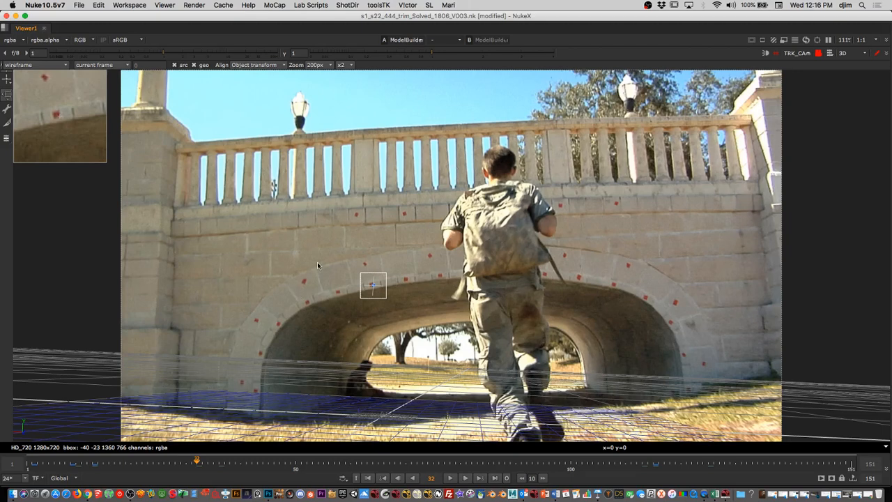
{"action": "mouse_move", "coordinate": [198, 461]}
{"action": "left_mouse_down"}
{"action": "mouse_move", "coordinate": [178, 463]}
{"action": "mouse_move", "coordinate": [213, 463]}
{"action": "left_mouse_up"}
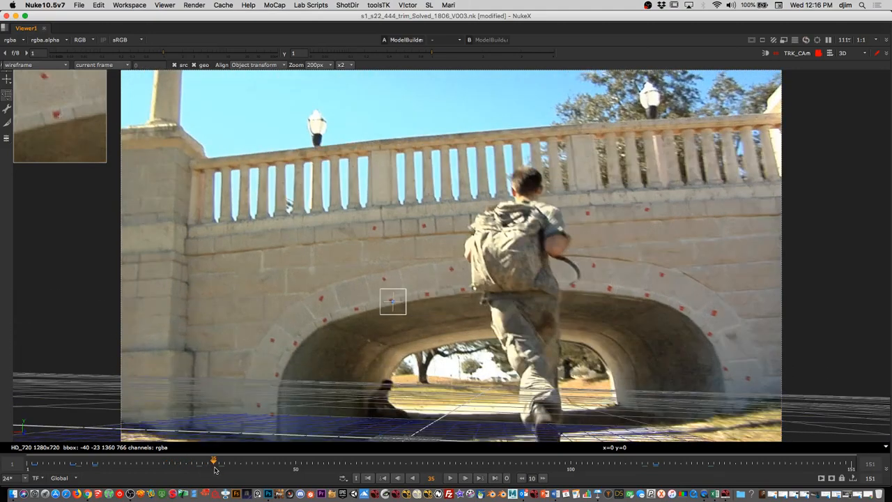
{"action": "left_click", "coordinate": [7, 80]}
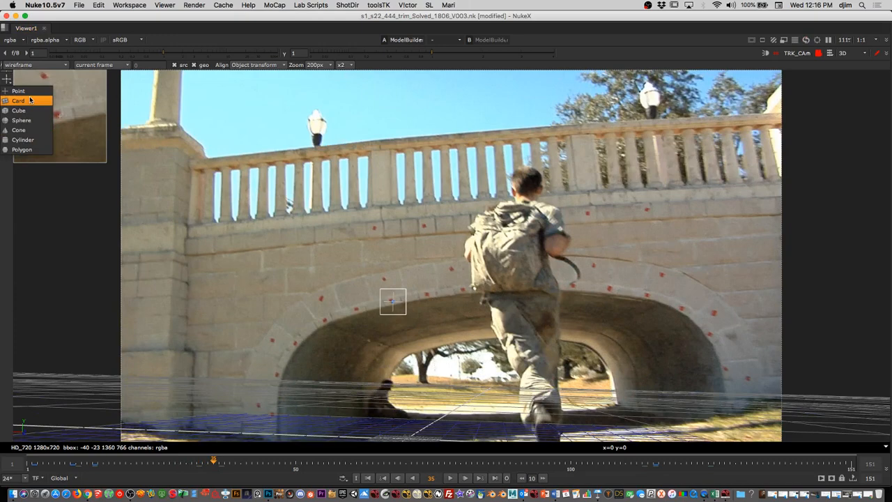
{"action": "left_click", "coordinate": [31, 101]}
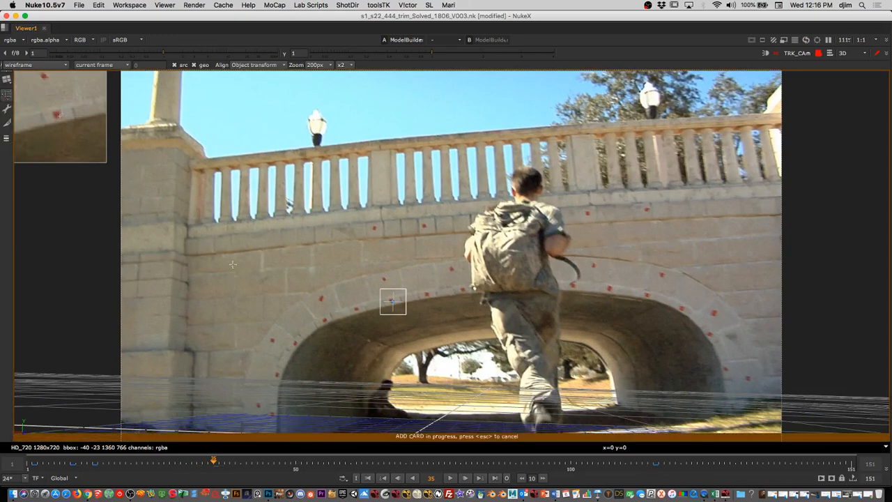
{"action": "left_click", "coordinate": [264, 287]}
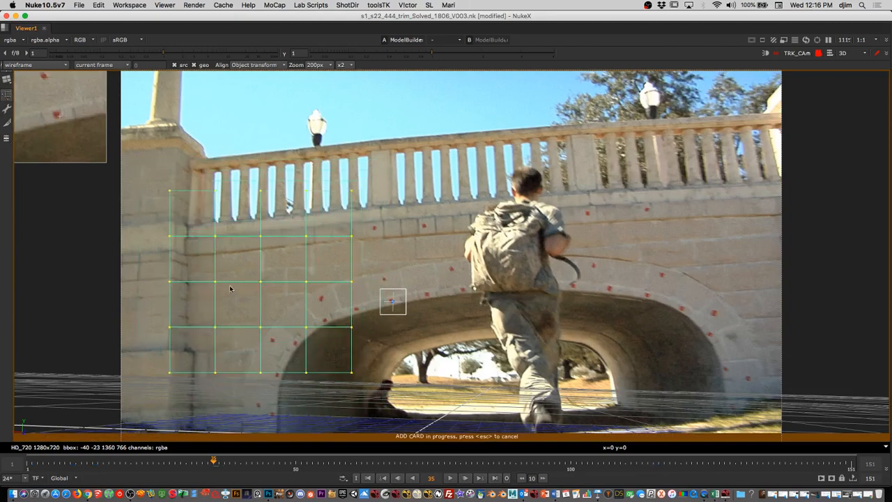
{"action": "mouse_move", "coordinate": [176, 301]}
{"action": "left_mouse_down"}
{"action": "mouse_move", "coordinate": [198, 298]}
{"action": "mouse_move", "coordinate": [171, 308]}
{"action": "left_mouse_up"}
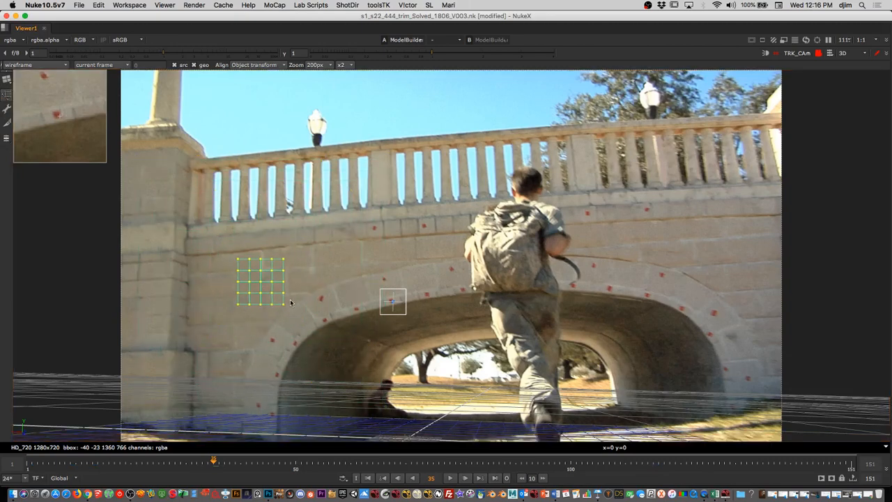
- Set the viewer gain to 2.9 and gamma to 0.19 to bring out the brick joints around the card
{"action": "scroll", "coordinate": [290, 301], "scroll_direction": "up", "scroll_amount": 5}
{"action": "scroll", "coordinate": [354, 213], "scroll_direction": "down", "scroll_amount": 2}
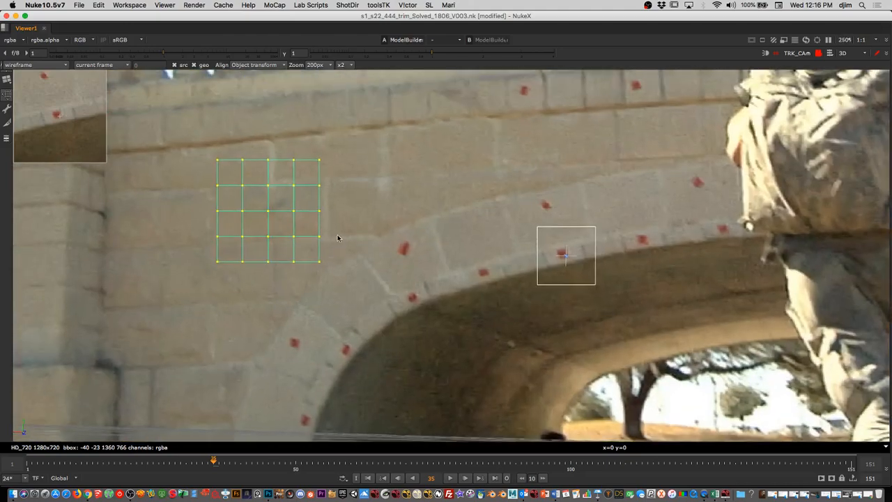
{"action": "left_click_drag", "start_coordinate": [168, 56], "coordinate": [202, 57]}
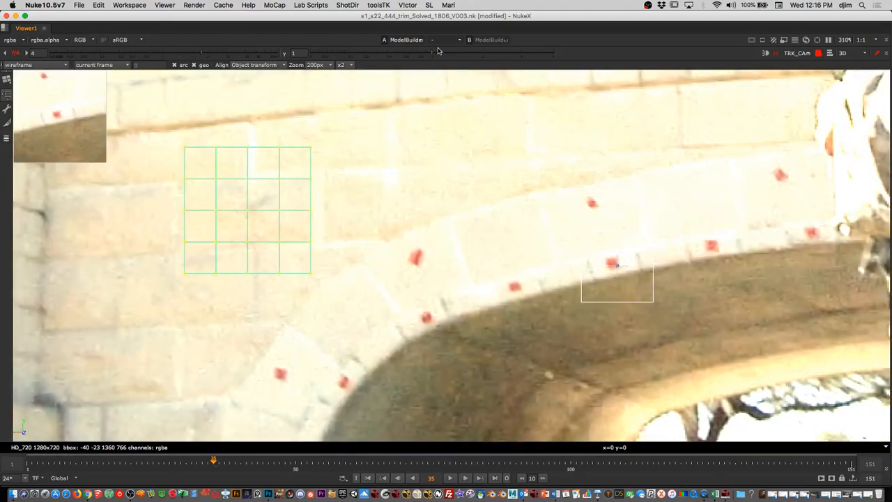
{"action": "left_click_drag", "start_coordinate": [439, 52], "coordinate": [361, 56]}
{"action": "left_click_drag", "start_coordinate": [200, 48], "coordinate": [194, 56]}
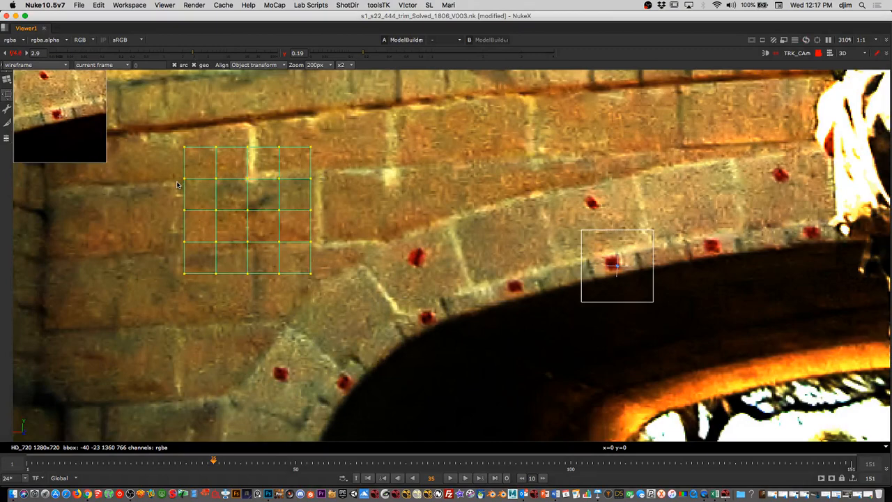
- Align four points of the card with the brick joints on the stone wall at frame 35
{"action": "middle_click_drag", "start_coordinate": [218, 244], "coordinate": [237, 245]}
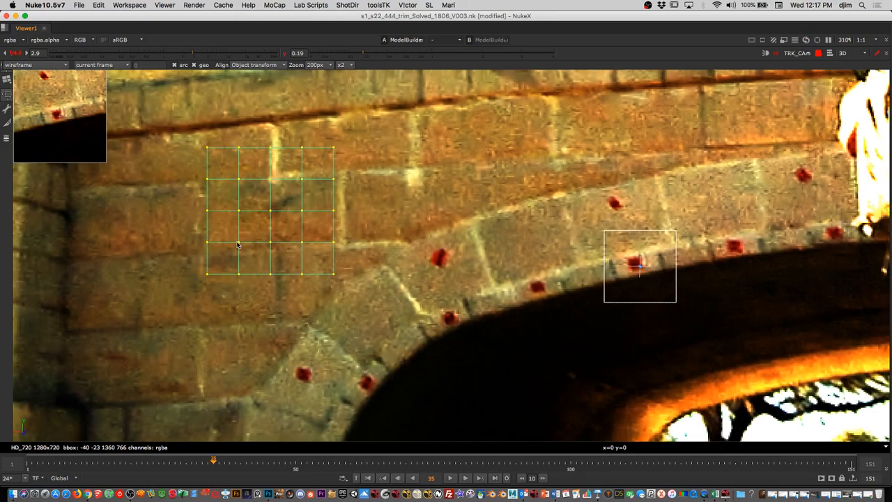
{"action": "left_click", "coordinate": [238, 244]}
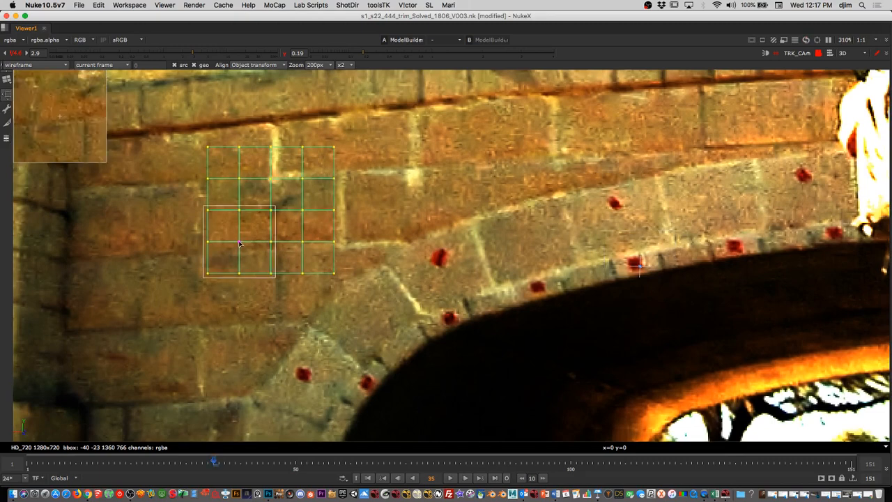
{"action": "left_click_drag", "start_coordinate": [239, 244], "coordinate": [198, 252]}
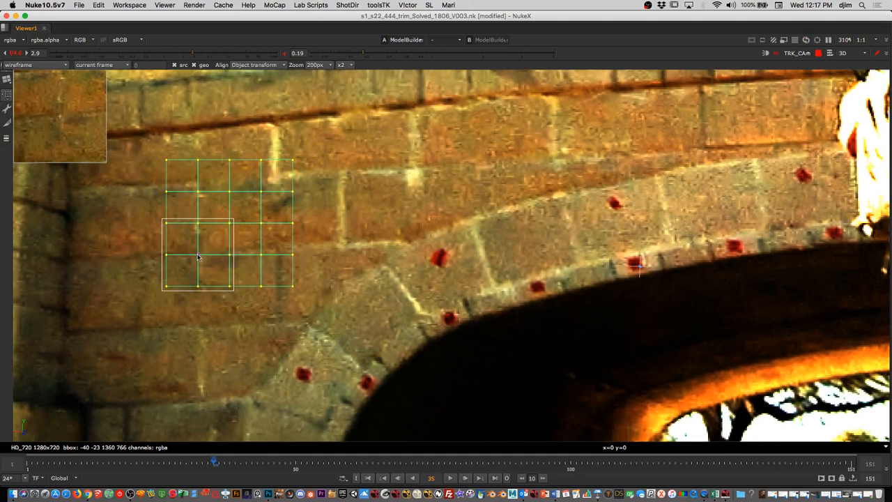
{"action": "left_click", "coordinate": [198, 193]}
{"action": "left_click_drag", "start_coordinate": [198, 193], "coordinate": [198, 186]}
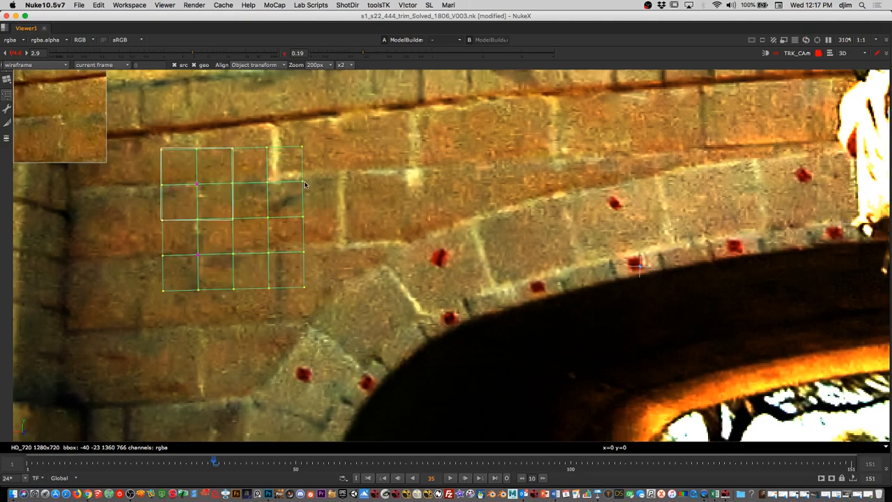
{"action": "left_click_drag", "start_coordinate": [302, 184], "coordinate": [345, 172]}
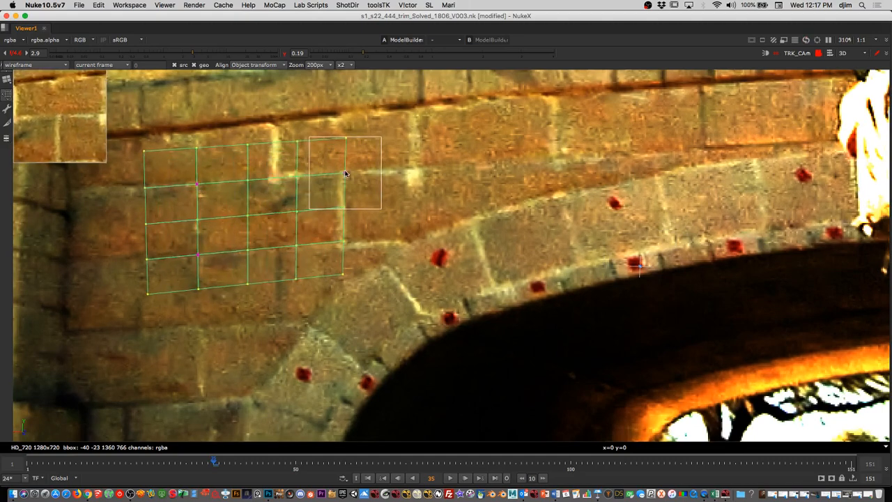
{"action": "left_click", "coordinate": [340, 249]}
{"action": "left_click_drag", "start_coordinate": [340, 248], "coordinate": [340, 248]}
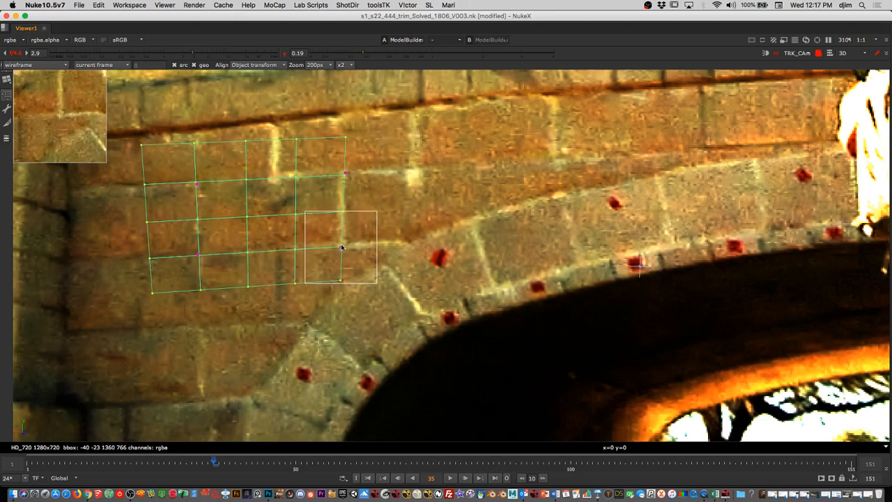
- Fine-tune the aligned card points on their brick joints at frame 35 and check them at frame 34
{"action": "left_click", "coordinate": [196, 186]}
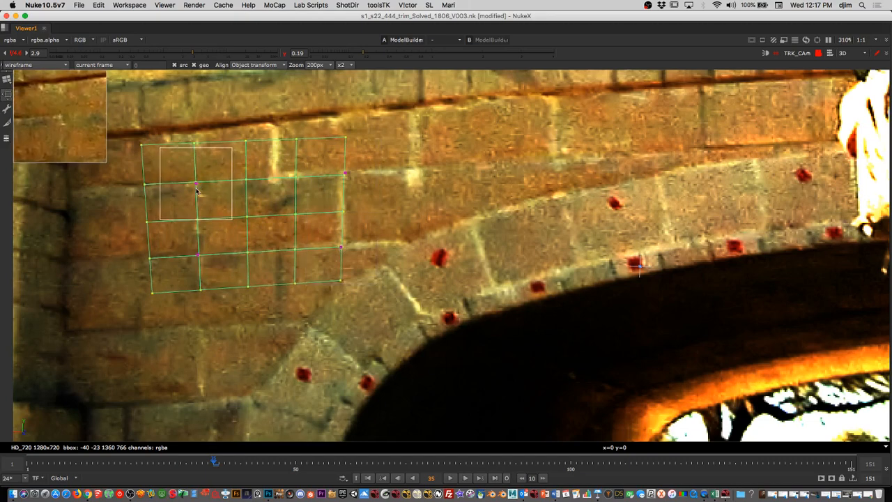
{"action": "left_click_drag", "start_coordinate": [199, 255], "coordinate": [196, 259]}
{"action": "left_click_drag", "start_coordinate": [341, 247], "coordinate": [342, 248]}
{"action": "left_click_drag", "start_coordinate": [345, 174], "coordinate": [345, 173]}
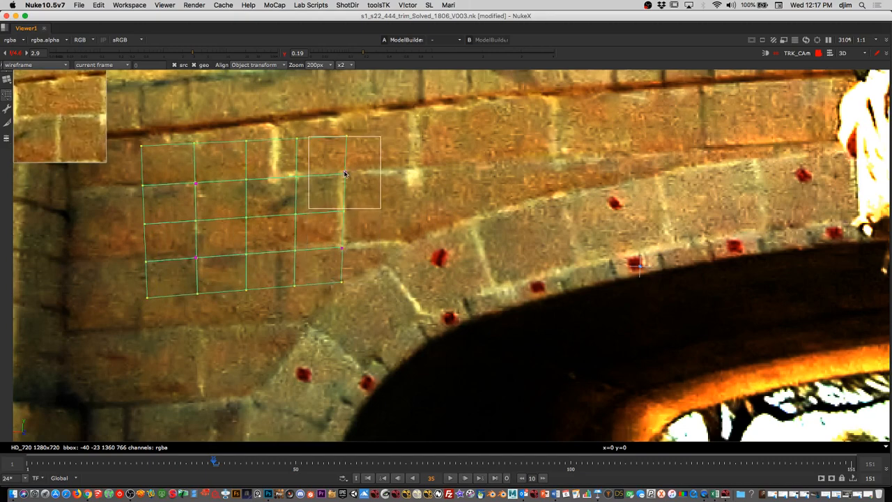
{"action": "left_click_drag", "start_coordinate": [195, 184], "coordinate": [195, 185]}
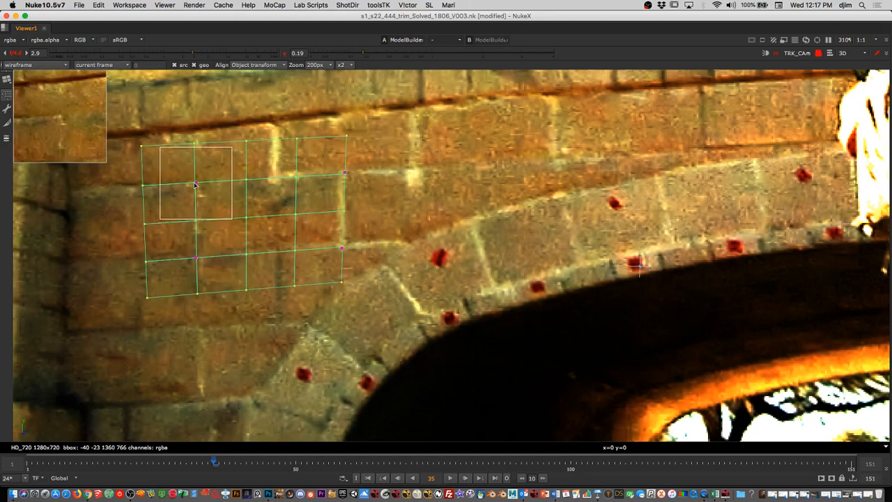
{"action": "left_click_drag", "start_coordinate": [213, 462], "coordinate": [205, 465]}
{"action": "left_click_drag", "start_coordinate": [403, 342], "coordinate": [119, 230]}
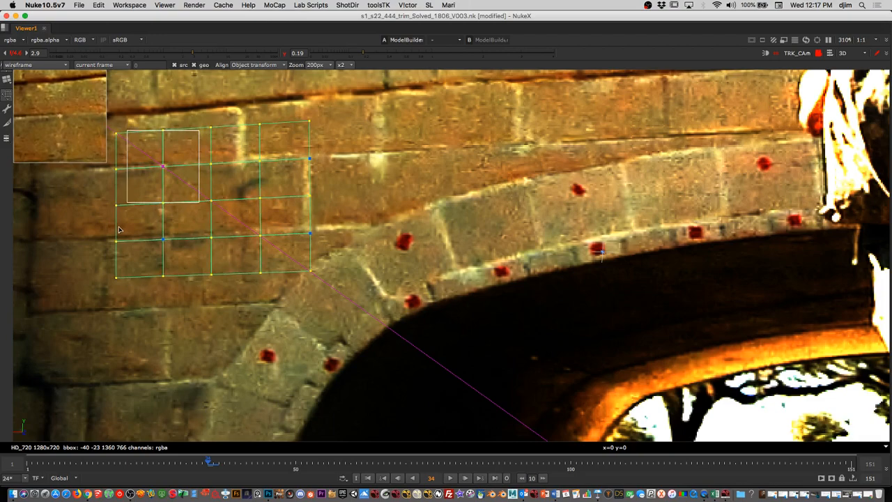
{"action": "left_click", "coordinate": [163, 240]}
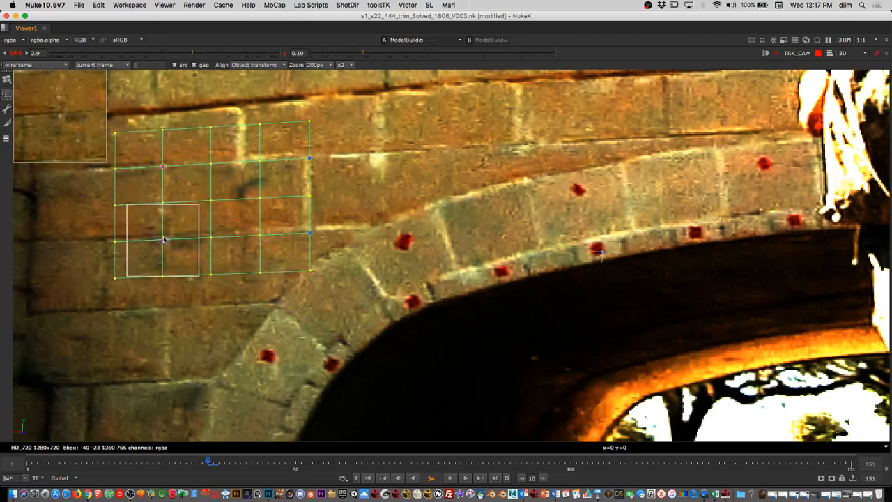
- Realign the card's four points with the same brick joints at frame 44
{"action": "left_click_drag", "start_coordinate": [210, 462], "coordinate": [263, 463]}
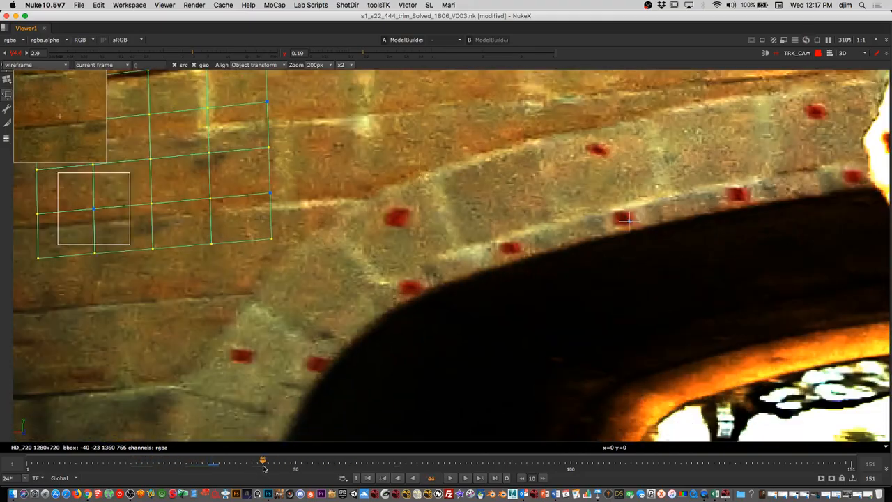
{"action": "mouse_move", "coordinate": [271, 196]}
{"action": "left_mouse_down"}
{"action": "mouse_move", "coordinate": [294, 209]}
{"action": "mouse_move", "coordinate": [287, 203]}
{"action": "left_mouse_up"}
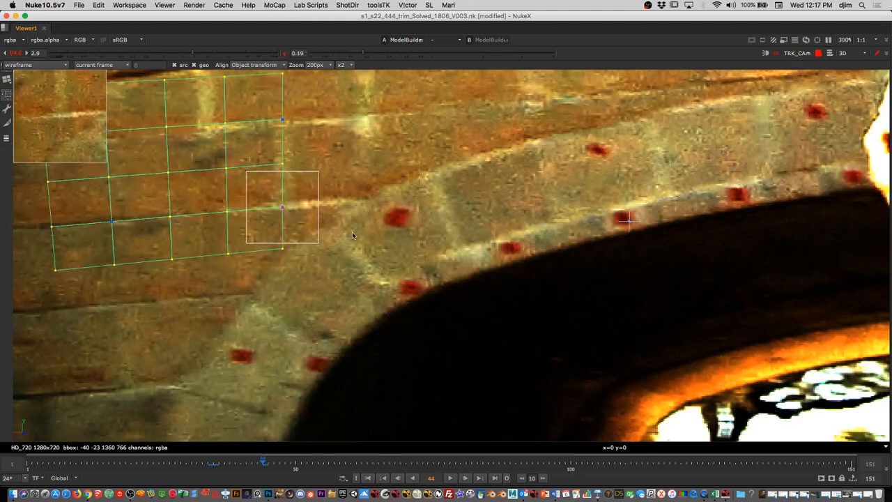
{"action": "scroll", "coordinate": [366, 231], "scroll_direction": "down", "scroll_amount": 5}
{"action": "scroll", "coordinate": [326, 265], "scroll_direction": "up", "scroll_amount": 3}
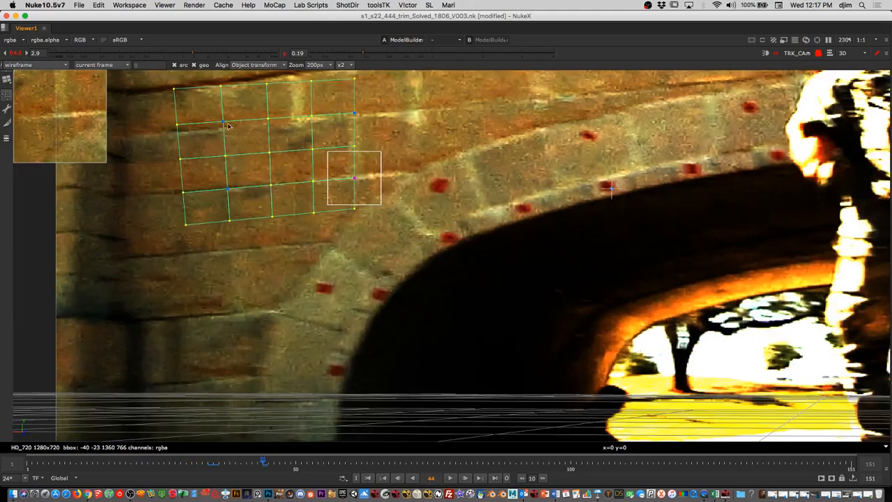
{"action": "left_click_drag", "start_coordinate": [228, 125], "coordinate": [232, 130]}
{"action": "left_click_drag", "start_coordinate": [357, 180], "coordinate": [355, 178]}
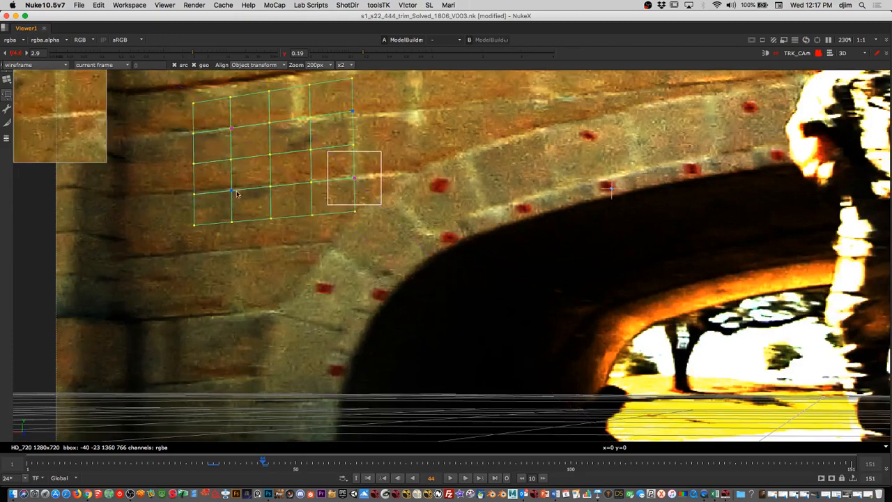
{"action": "left_click_drag", "start_coordinate": [232, 191], "coordinate": [230, 190]}
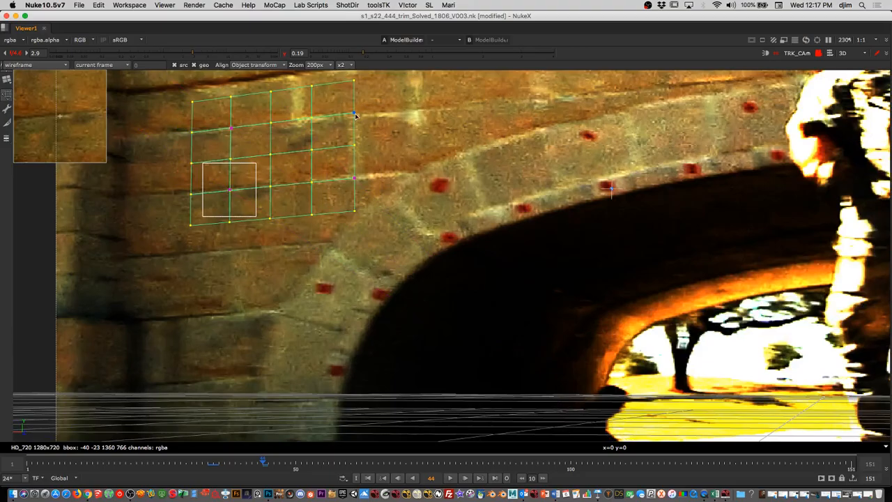
{"action": "left_click_drag", "start_coordinate": [356, 116], "coordinate": [357, 116]}
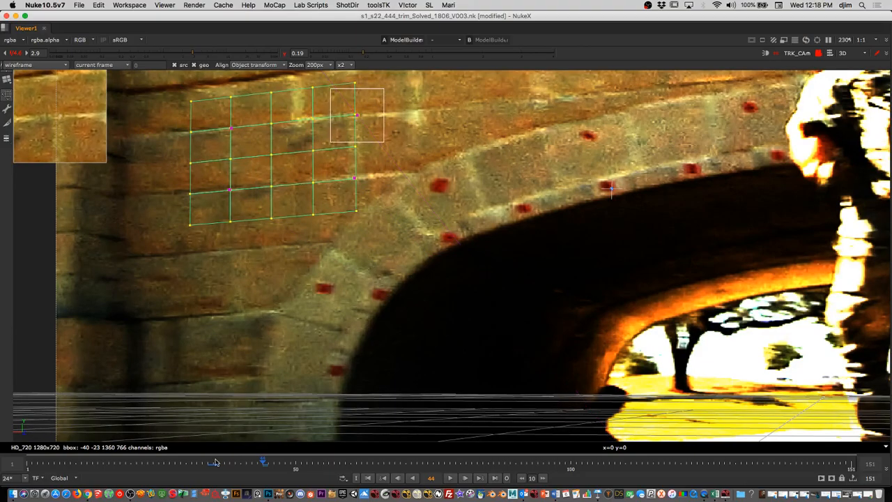
- Examine the card's tilt from the side in the unlocked 3D view at frame 26
{"action": "left_click_drag", "start_coordinate": [216, 462], "coordinate": [166, 470]}
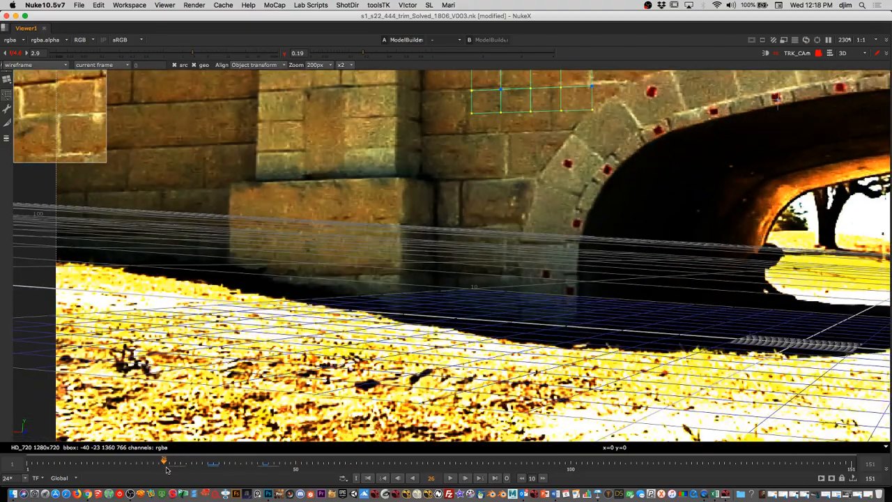
{"action": "left_click", "coordinate": [818, 54]}
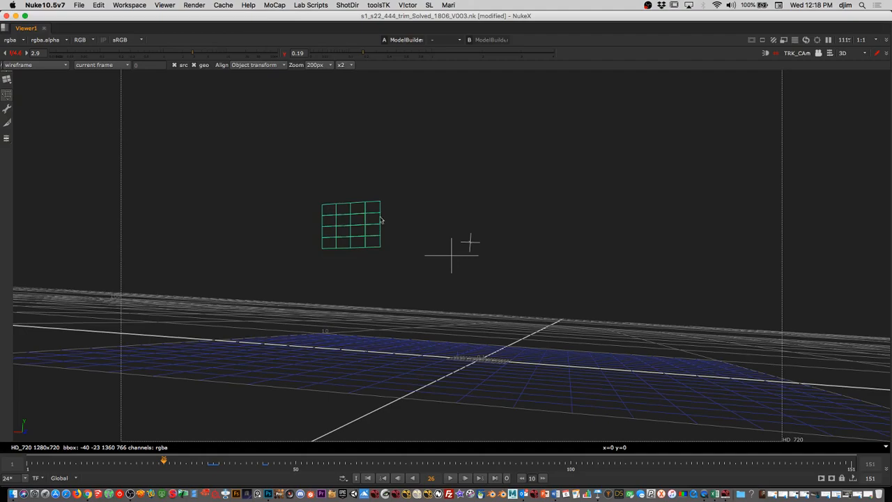
{"action": "key", "text": "f"}
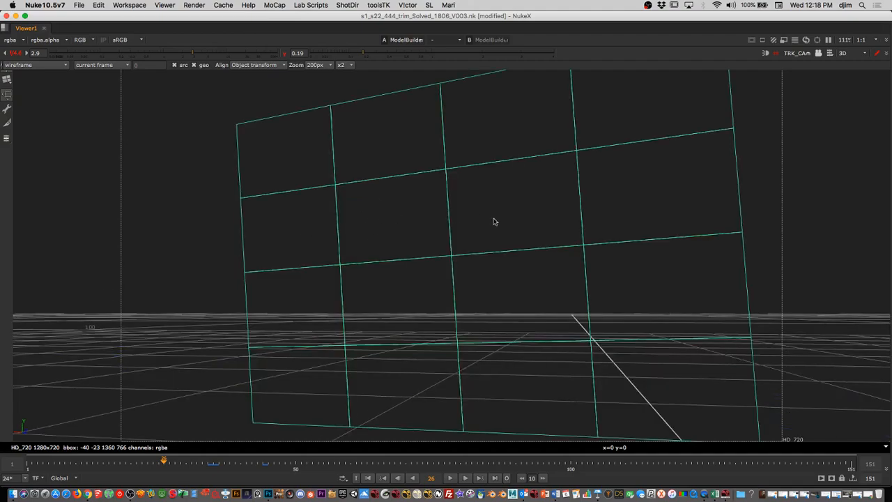
{"action": "middle_click_drag", "start_coordinate": [496, 221], "coordinate": [257, 249], "text": "alt"}
{"action": "left_click_drag", "start_coordinate": [258, 248], "coordinate": [523, 262], "text": "super"}
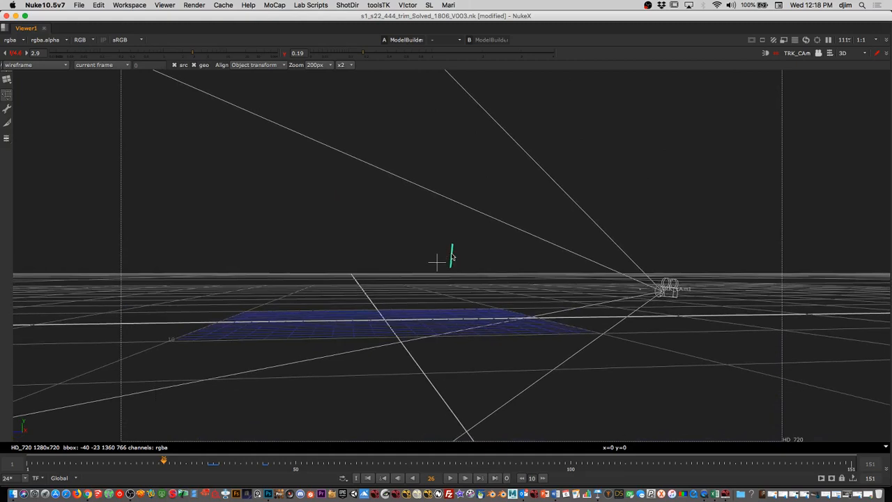
- Select the whole card in edit mode with object selection and rotate it upright in the side view
{"action": "left_click", "coordinate": [8, 110]}
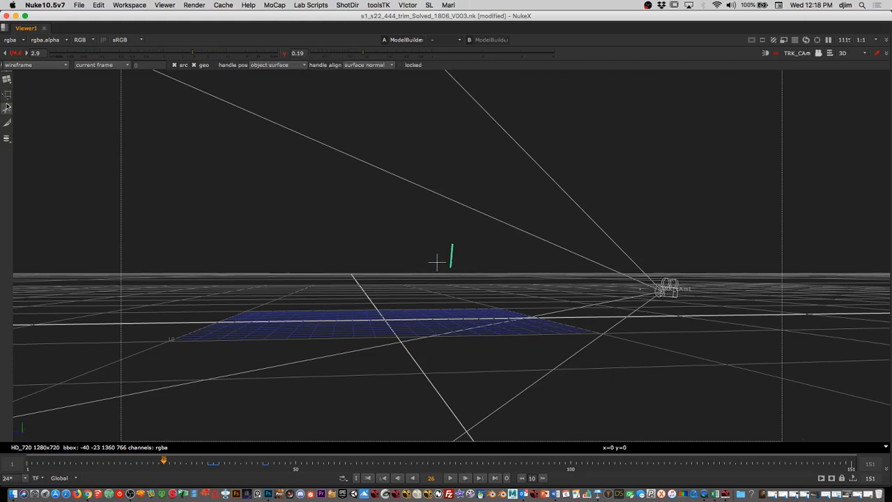
{"action": "left_click", "coordinate": [7, 107]}
{"action": "right_click", "coordinate": [457, 255]}
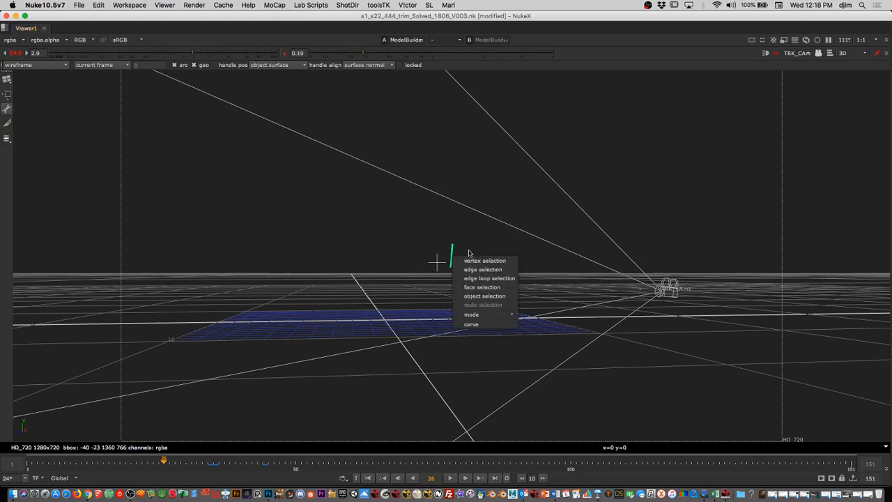
{"action": "left_click", "coordinate": [496, 297]}
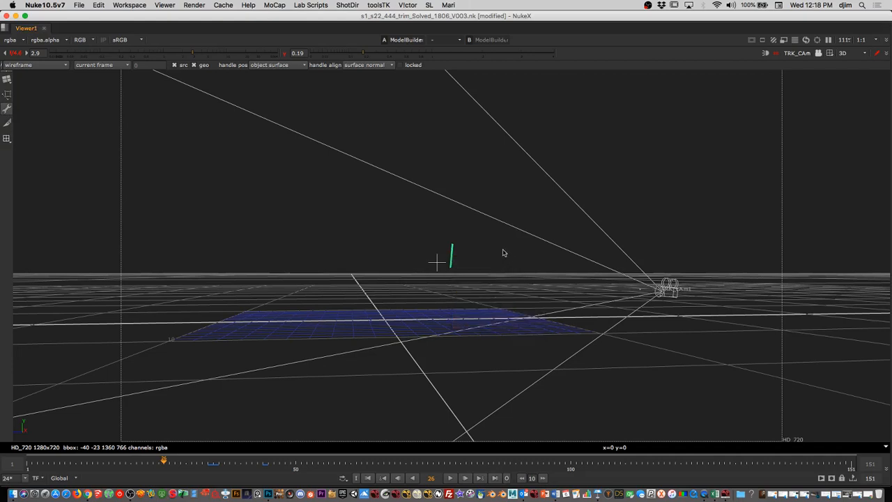
{"action": "left_click", "coordinate": [454, 256]}
{"action": "left_click", "coordinate": [832, 53]}
{"action": "left_click", "coordinate": [837, 91]}
{"action": "left_click", "coordinate": [449, 258]}
{"action": "middle_click_drag", "start_coordinate": [499, 261], "coordinate": [579, 245], "text": "alt"}
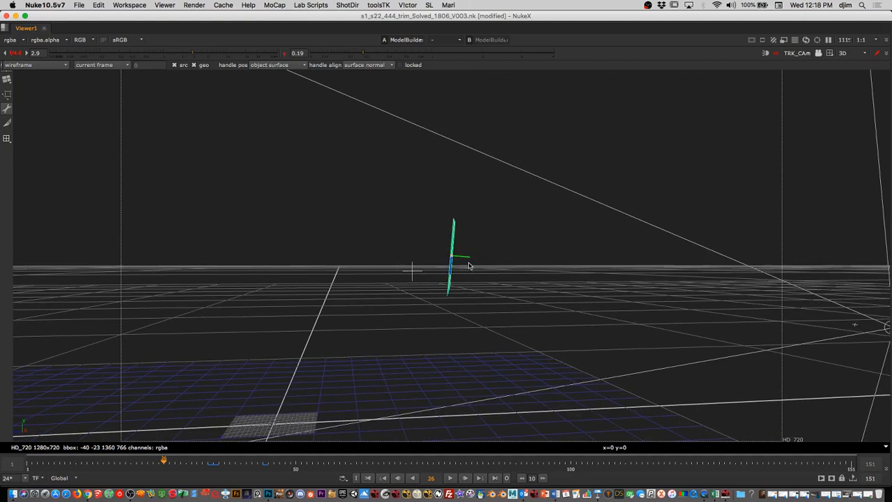
{"action": "key", "text": "super"}
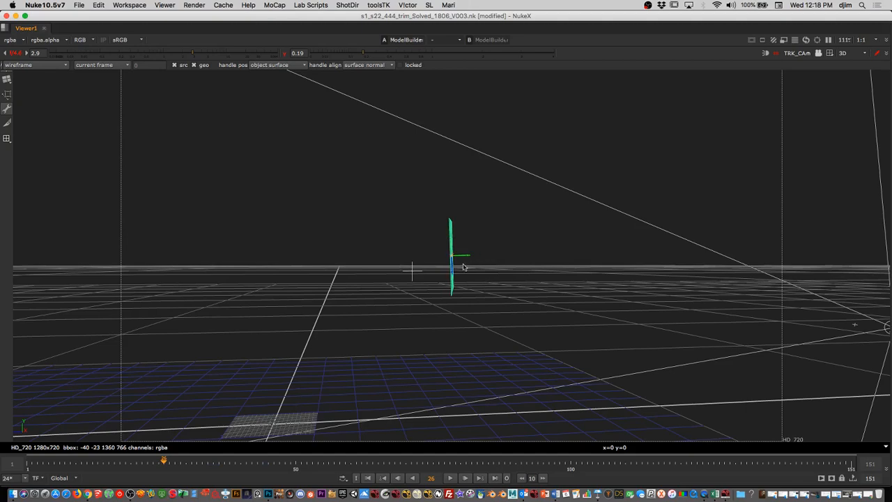
- Lock the view to the tracked camera at the start of the shot and slide the card along the wall above the arch
{"action": "left_click", "coordinate": [819, 54]}
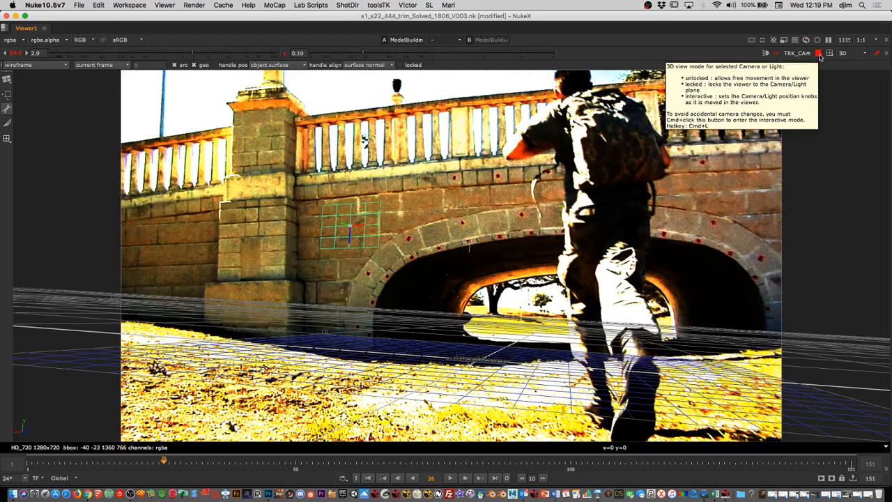
{"action": "left_click_drag", "start_coordinate": [165, 461], "coordinate": [13, 495]}
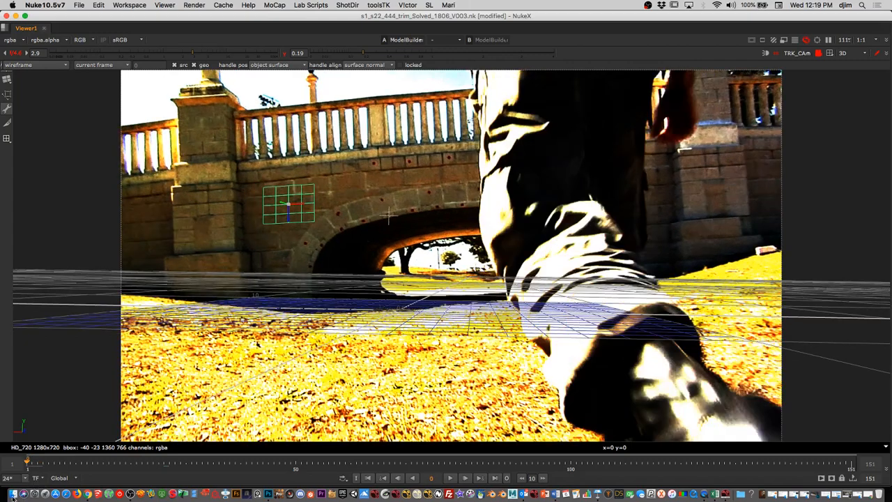
{"action": "left_click", "coordinate": [13, 493]}
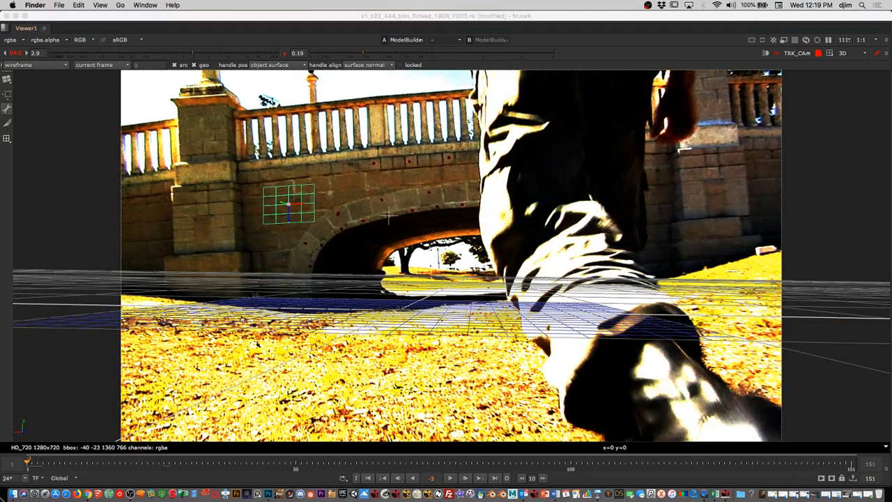
{"action": "left_click", "coordinate": [315, 196]}
{"action": "left_click_drag", "start_coordinate": [306, 206], "coordinate": [479, 186]}
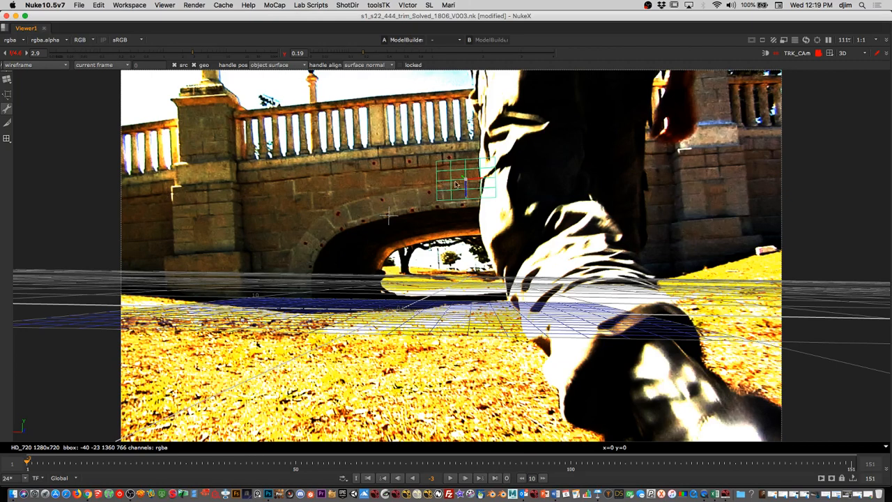
- Scale the card wider and taller to span the wall between the two pillars, and rotate it slightly to follow the wall
{"action": "left_click_drag", "start_coordinate": [482, 178], "coordinate": [886, 151], "text": "shift+super"}
{"action": "left_click_drag", "start_coordinate": [485, 179], "coordinate": [451, 182], "text": "shift+super"}
{"action": "key", "text": "shift+super"}
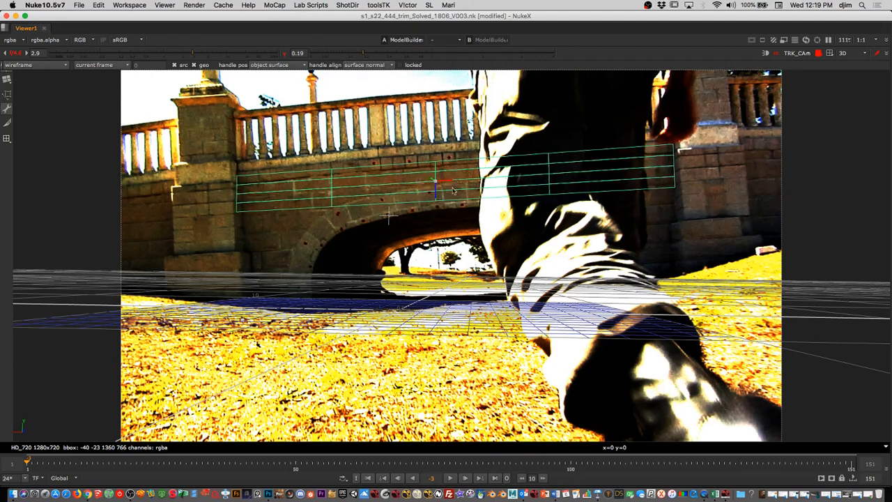
{"action": "key", "text": "shift+super"}
{"action": "left_click_drag", "start_coordinate": [438, 200], "coordinate": [459, 235]}
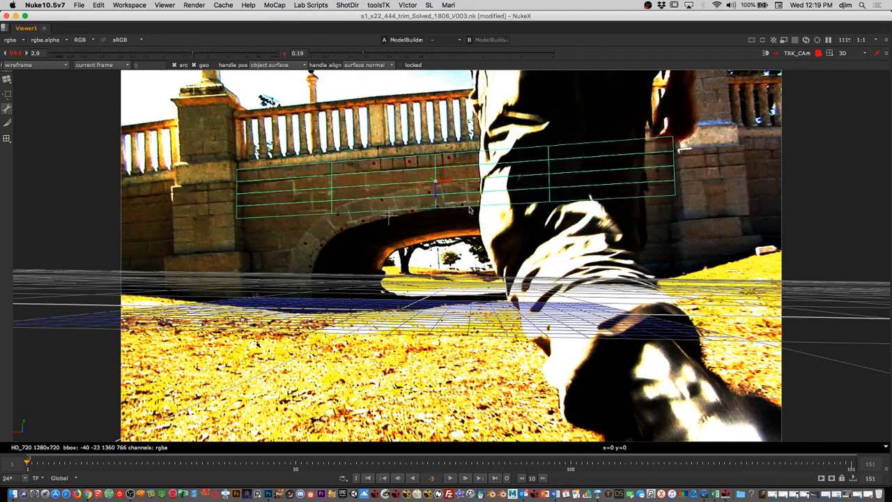
{"action": "key", "text": "super"}
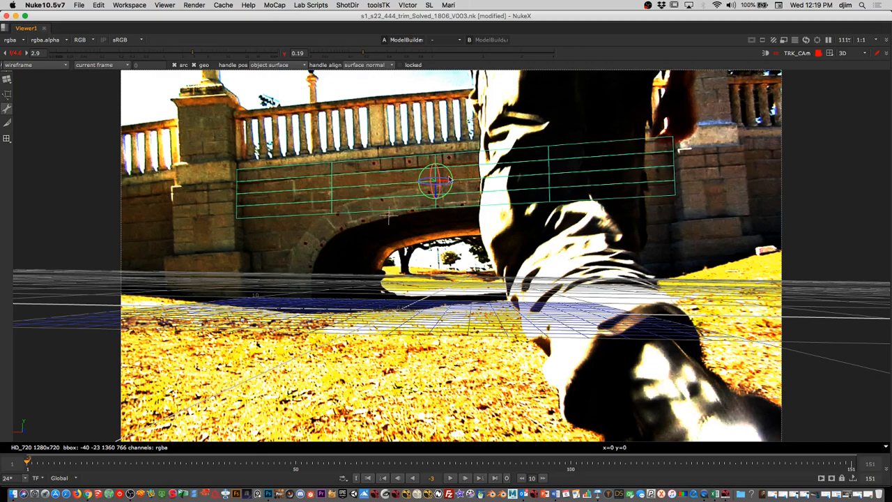
{"action": "left_click_drag", "start_coordinate": [450, 179], "coordinate": [431, 172], "text": "super"}
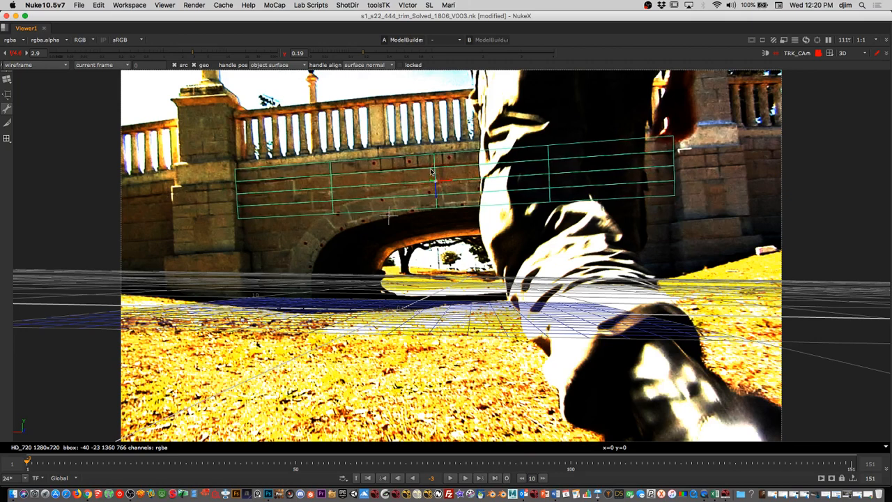
- Try pulling the card's lower-left corner vertex down to the ground in vertex selection, and undo the move
{"action": "right_click", "coordinate": [332, 196]}
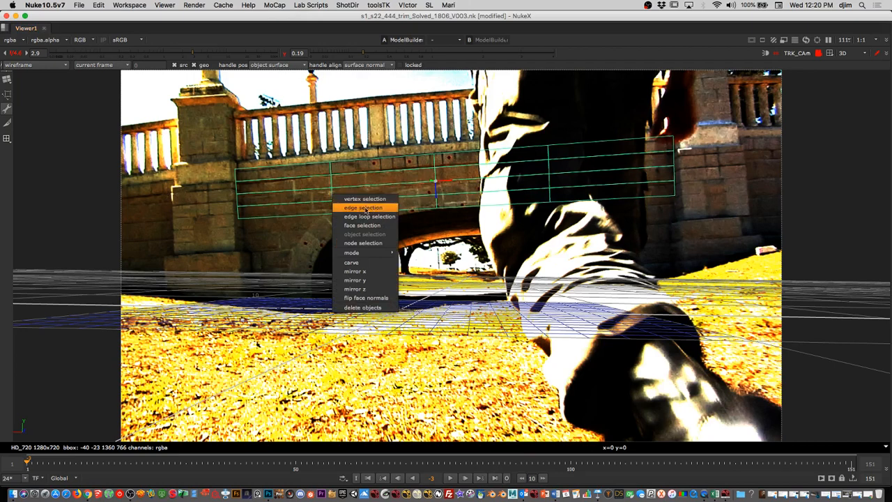
{"action": "left_click", "coordinate": [364, 208]}
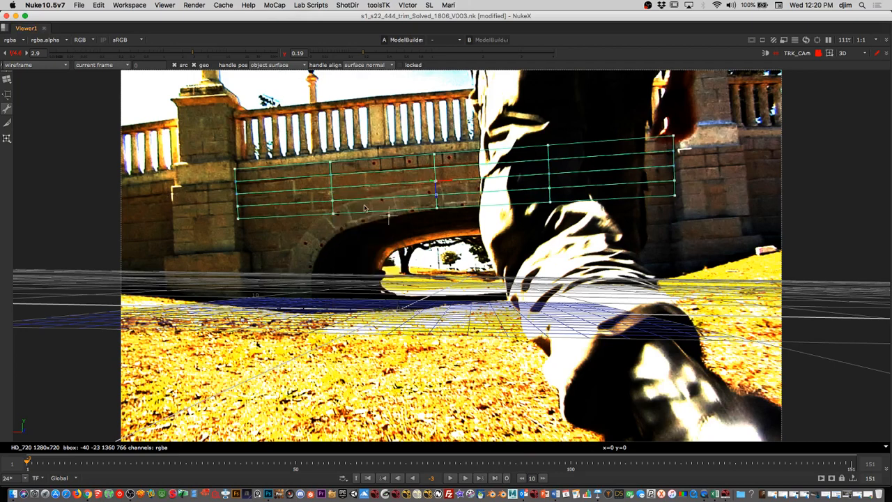
{"action": "left_click", "coordinate": [244, 216]}
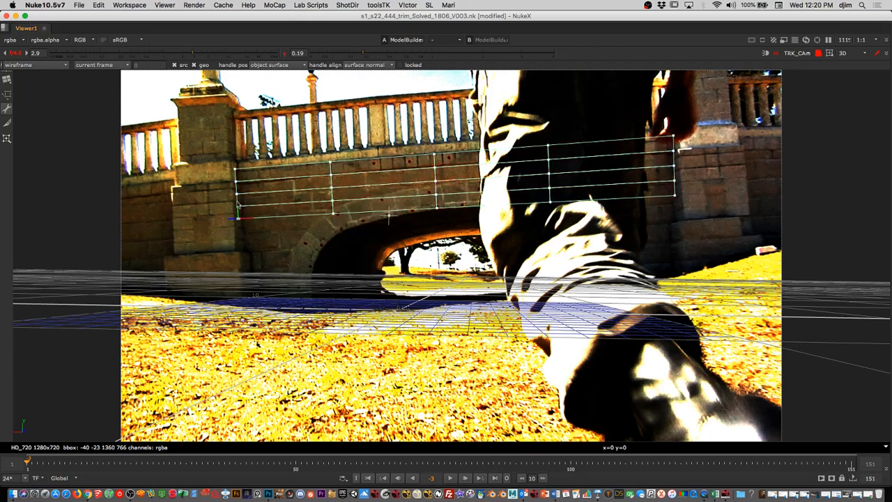
{"action": "left_click_drag", "start_coordinate": [238, 217], "coordinate": [253, 282]}
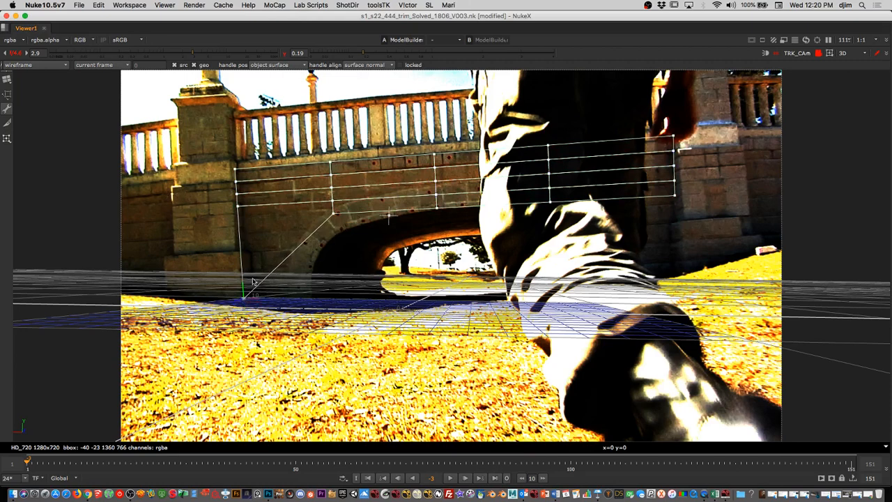
{"action": "key", "text": "super+z"}
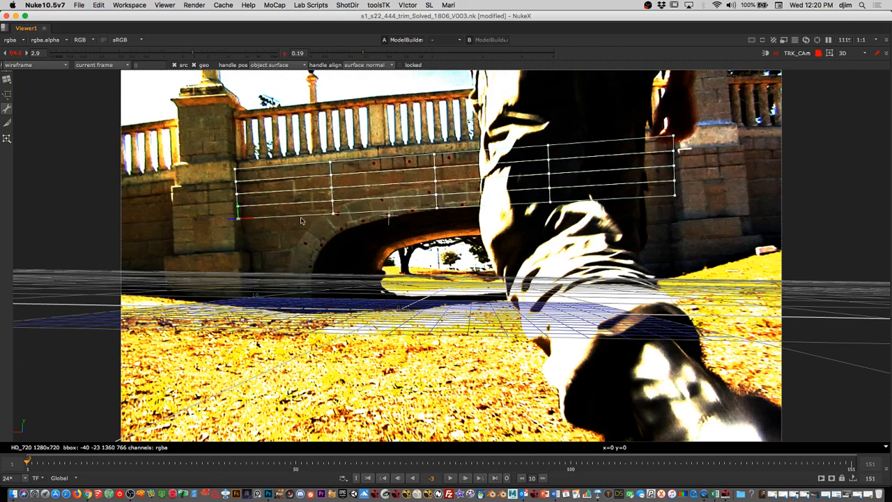
- Select the card's bottom edges in edge selection and extend them down to the ground with additional rows
{"action": "right_click", "coordinate": [303, 221]}
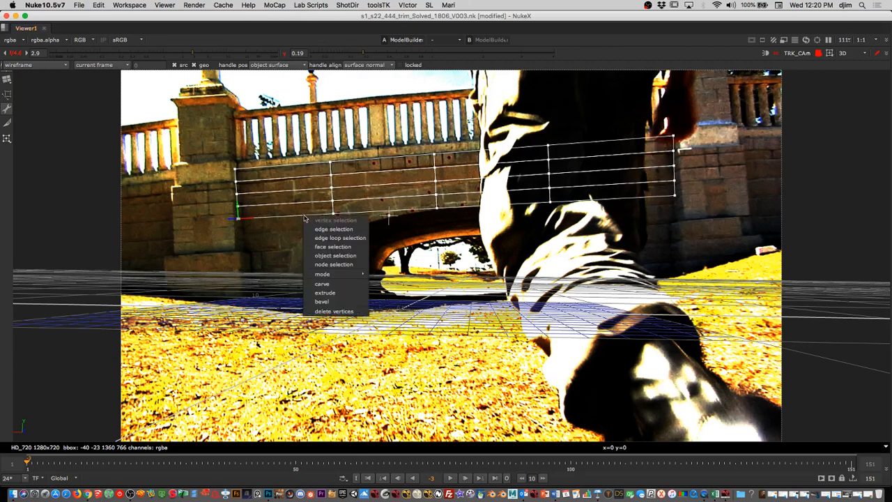
{"action": "left_click", "coordinate": [342, 248]}
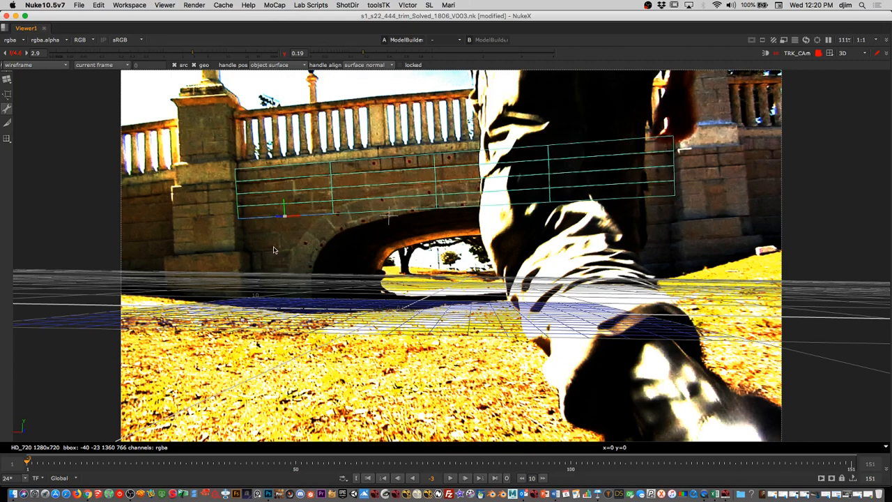
{"action": "left_click", "coordinate": [415, 207]}
{"action": "left_click", "coordinate": [484, 203], "text": "shift"}
{"action": "left_click_drag", "start_coordinate": [437, 204], "coordinate": [440, 284]}
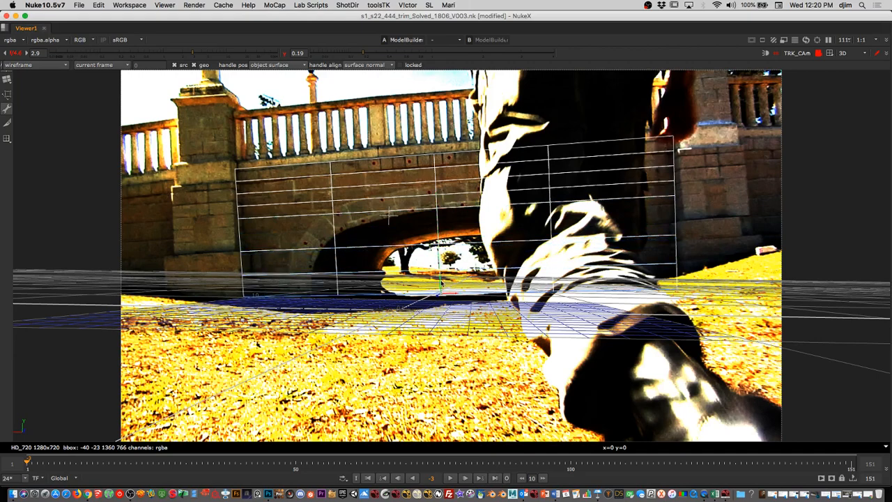
- Reset the viewer gain and gamma to 1 and lower the card's bottom edges slightly to meet the wall's base
{"action": "left_click", "coordinate": [284, 53]}
{"action": "left_click", "coordinate": [15, 53]}
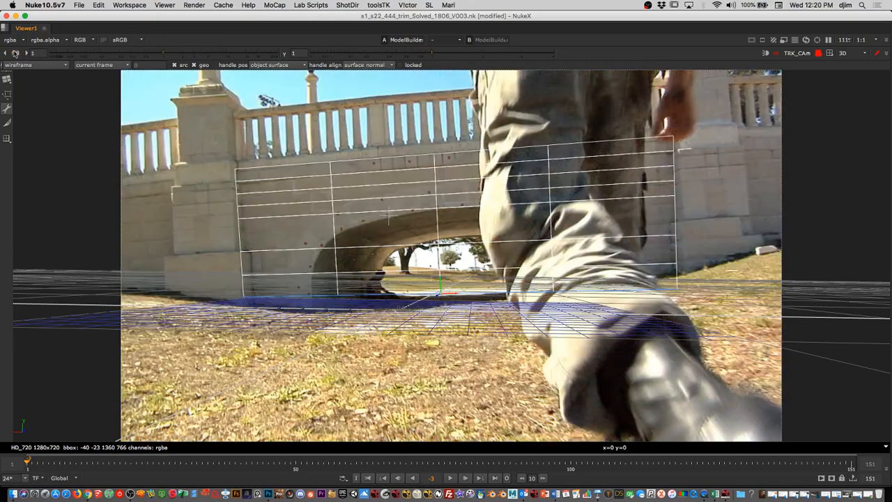
{"action": "left_click_drag", "start_coordinate": [440, 280], "coordinate": [441, 292]}
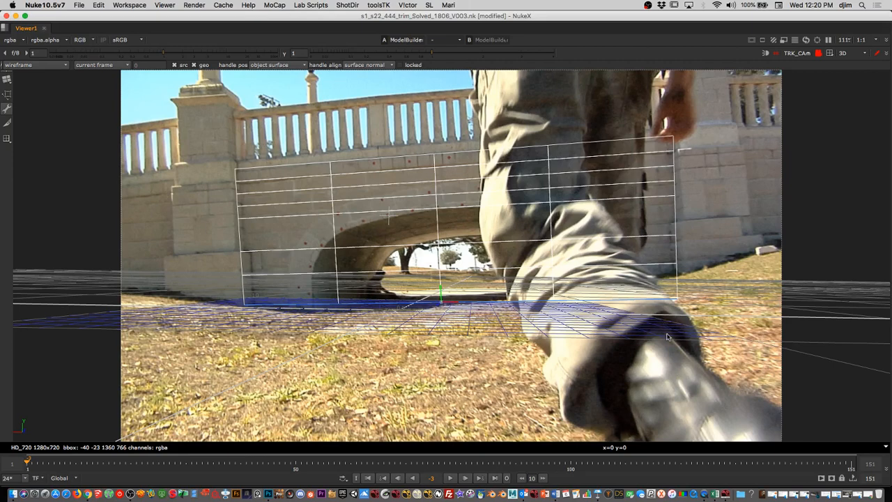
- Adjust the heights of the vertices at the middle, left and right of the arch row to follow the arch's curve
{"action": "right_click", "coordinate": [441, 210]}
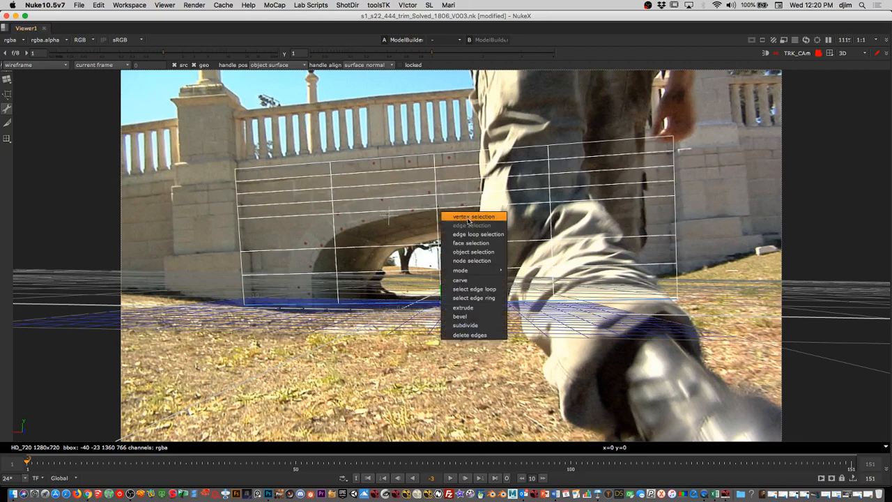
{"action": "left_click", "coordinate": [469, 217]}
{"action": "left_click", "coordinate": [436, 209]}
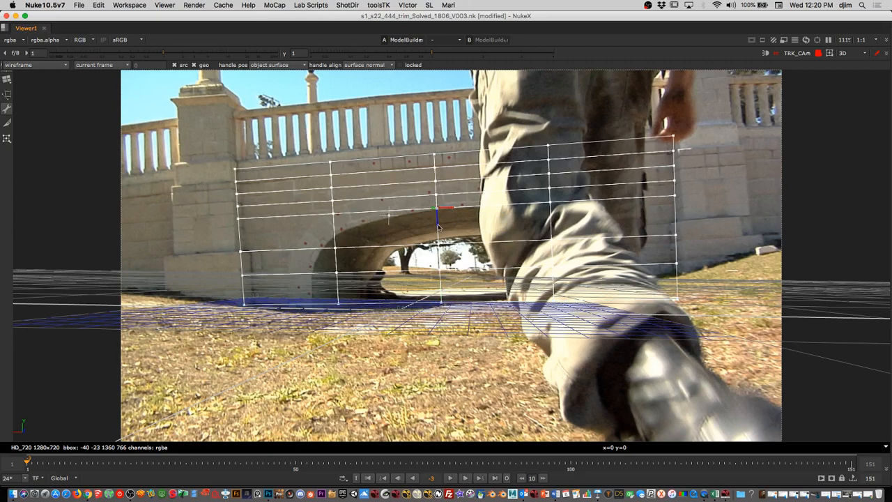
{"action": "left_click_drag", "start_coordinate": [438, 226], "coordinate": [438, 220]}
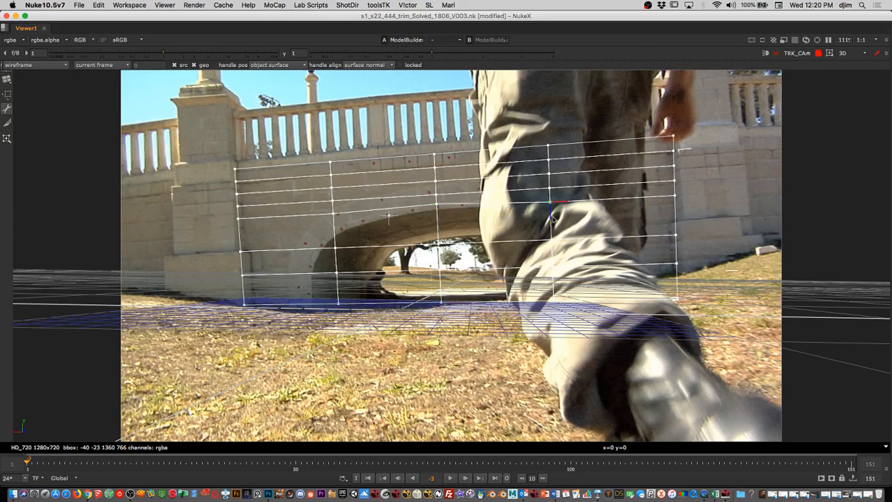
{"action": "left_click", "coordinate": [551, 217]}
{"action": "left_click", "coordinate": [333, 213]}
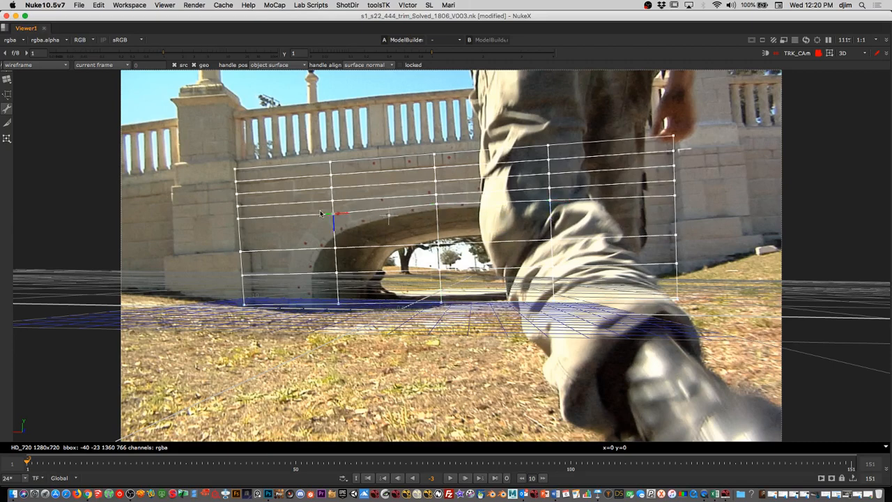
{"action": "left_click_drag", "start_coordinate": [336, 228], "coordinate": [336, 237]}
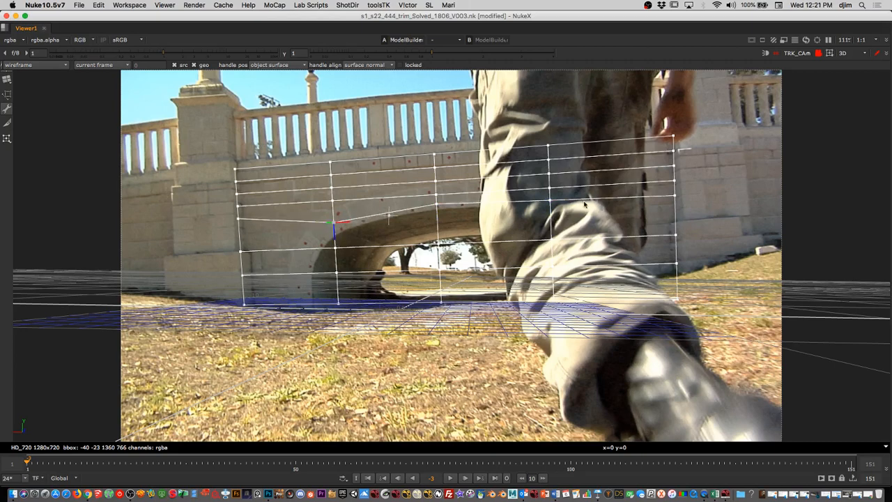
{"action": "left_click", "coordinate": [550, 217]}
{"action": "left_click_drag", "start_coordinate": [549, 219], "coordinate": [552, 221]}
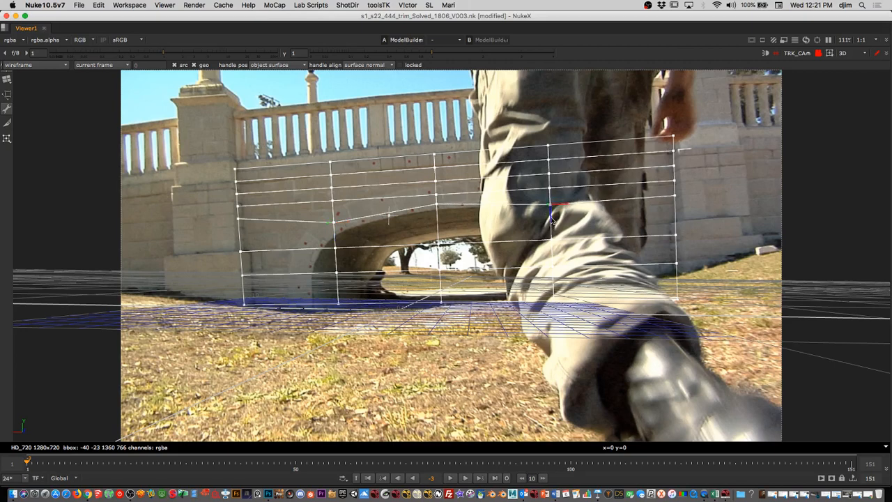
- Carve new edges along the arch opening, from its left side up and over the crown
{"action": "right_click", "coordinate": [369, 246]}
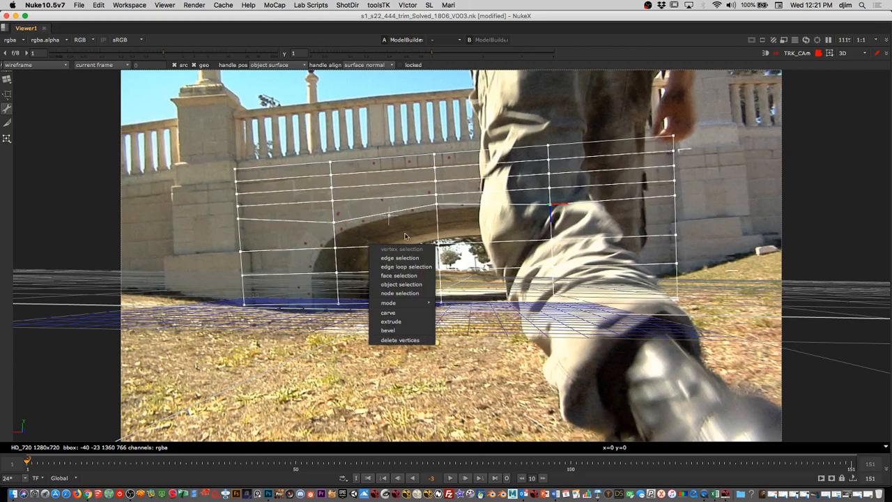
{"action": "left_click", "coordinate": [401, 314]}
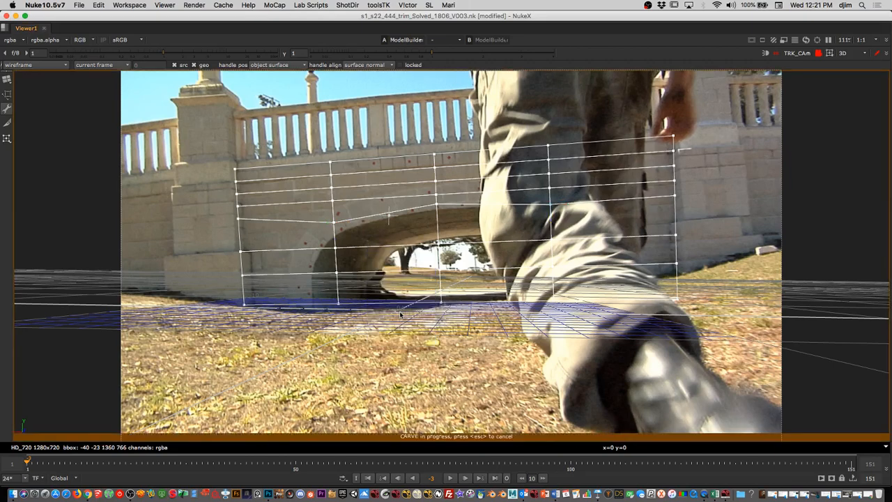
{"action": "left_click", "coordinate": [313, 276]}
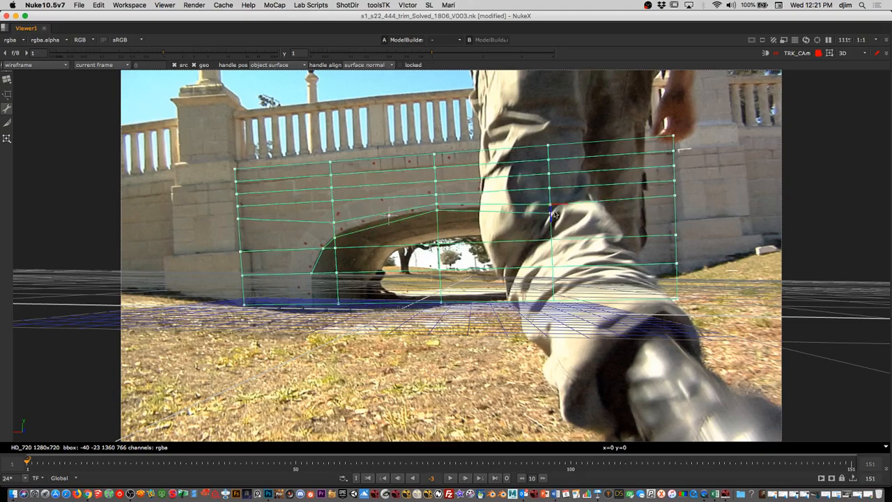
- At frame 45, align the carved vertex right of the crown with the arch and carve the arch's right side down to the ground
{"action": "left_click_drag", "start_coordinate": [389, 461], "coordinate": [266, 476]}
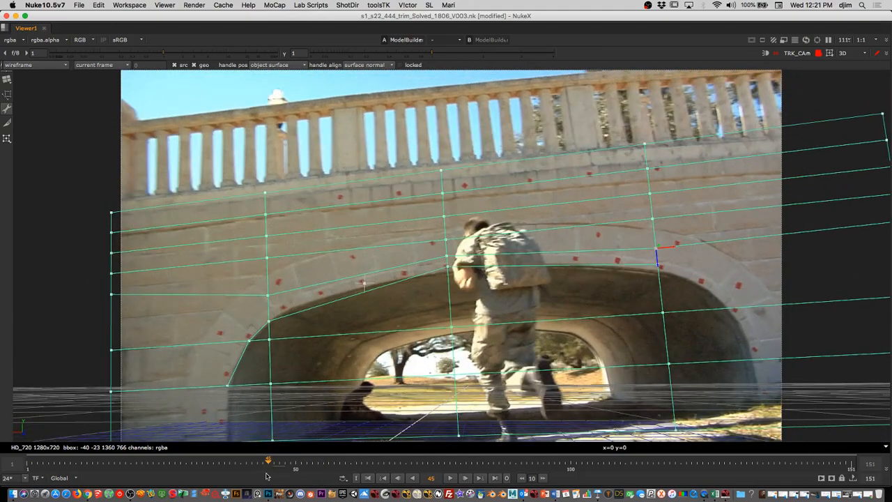
{"action": "left_click_drag", "start_coordinate": [680, 260], "coordinate": [660, 285]}
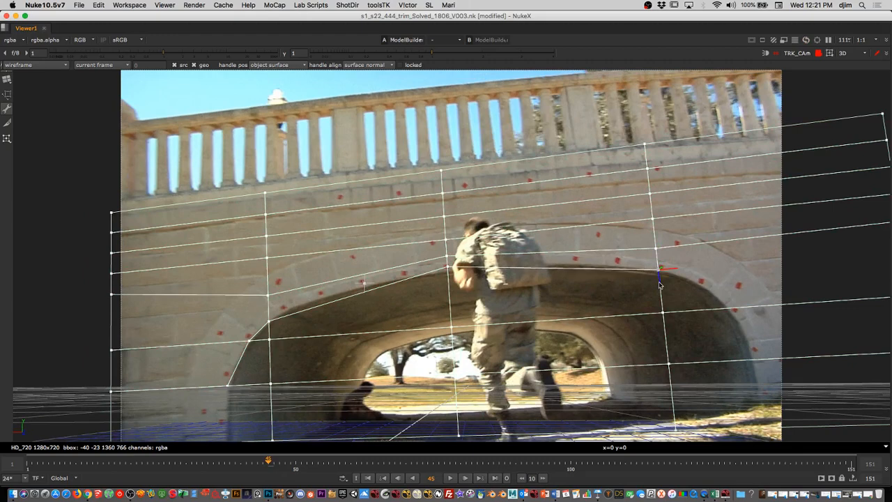
{"action": "right_click", "coordinate": [523, 288]}
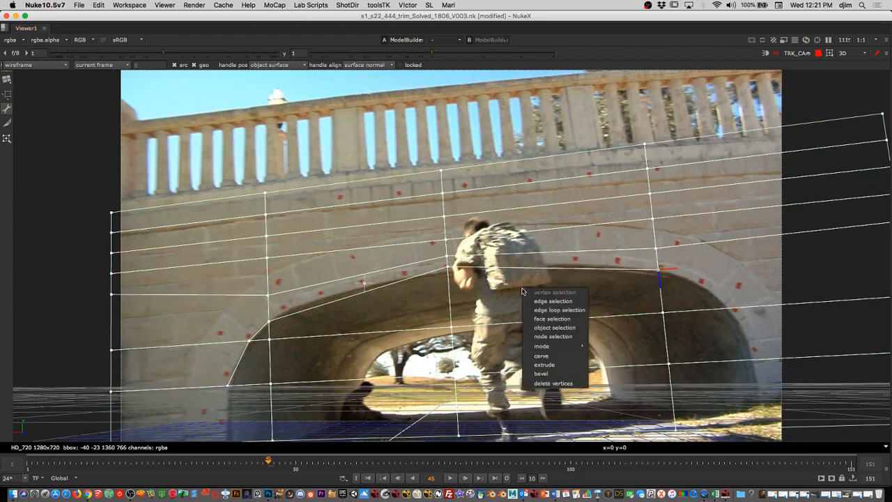
{"action": "left_click", "coordinate": [547, 356]}
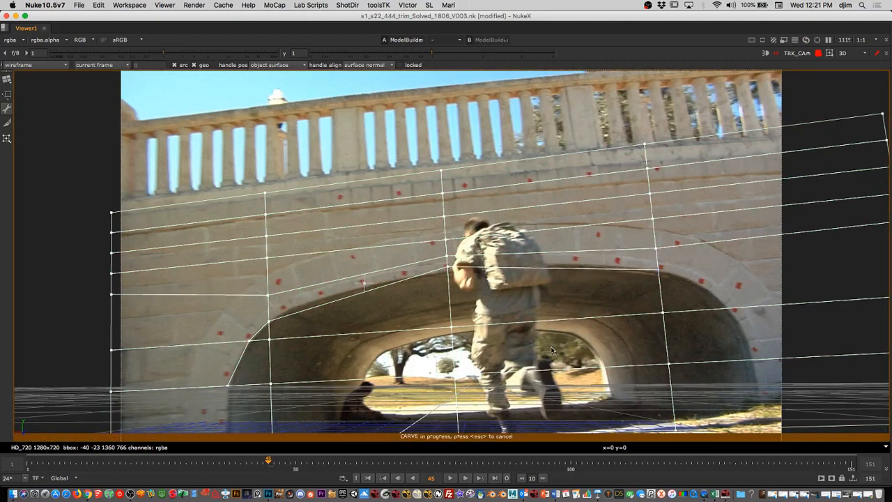
{"action": "left_click", "coordinate": [726, 311]}
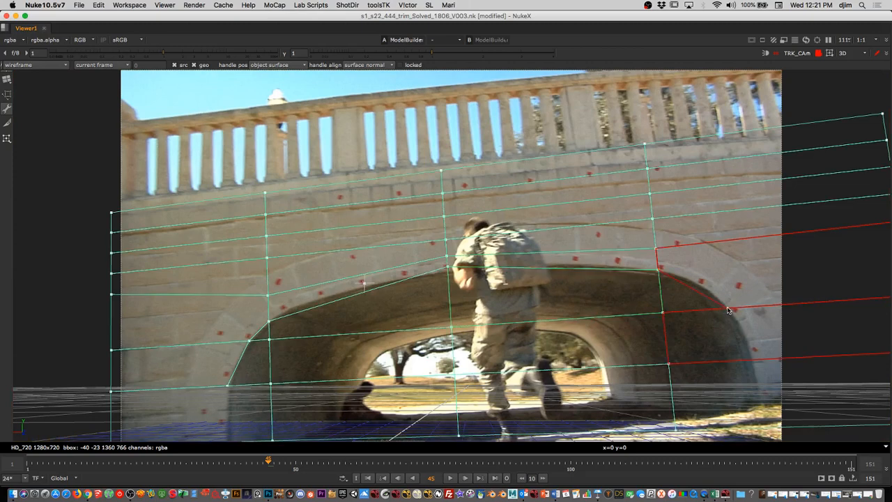
{"action": "left_click", "coordinate": [760, 427]}
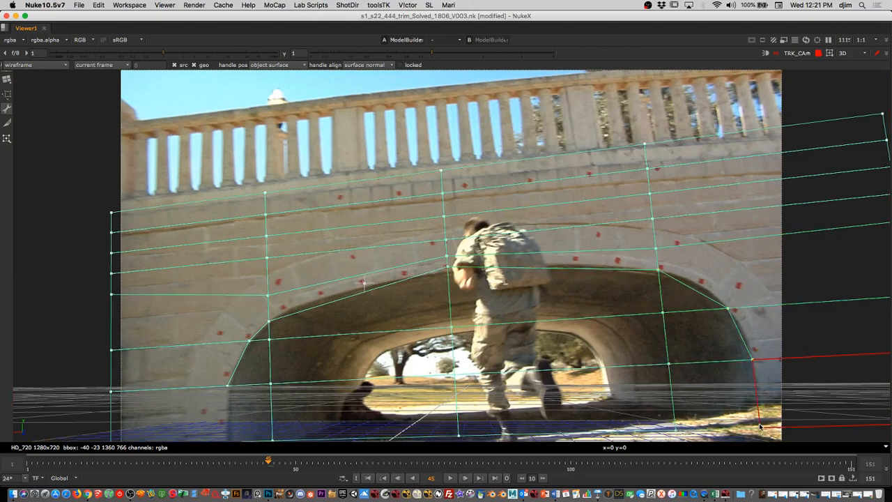
{"action": "left_click", "coordinate": [759, 425]}
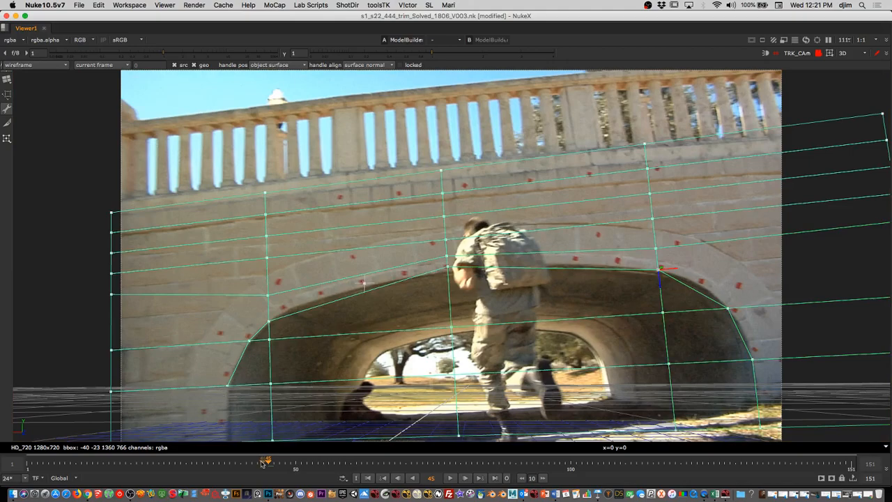
- At frame 42, carve the arch's remaining lower-left edge from the last carved vertex down to the card's bottom edge
{"action": "left_click_drag", "start_coordinate": [265, 461], "coordinate": [255, 462]}
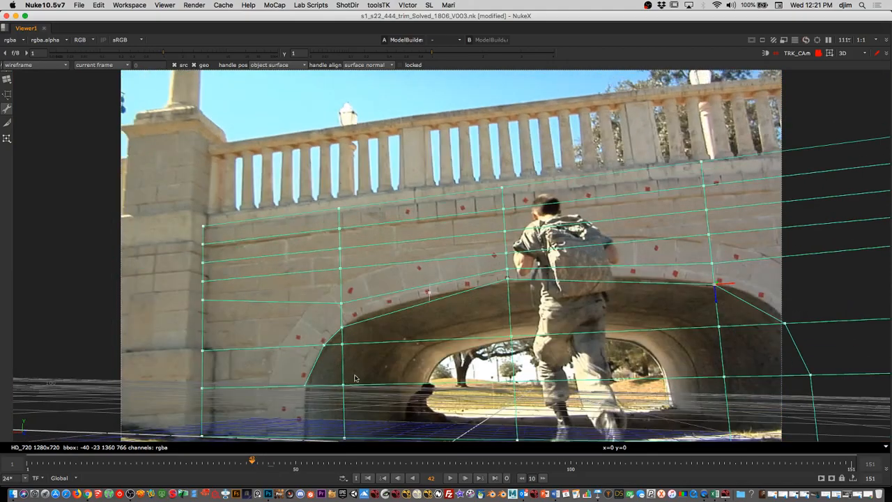
{"action": "scroll", "coordinate": [351, 387], "scroll_direction": "up", "scroll_amount": 6}
{"action": "scroll", "coordinate": [297, 350], "scroll_direction": "down", "scroll_amount": 10}
{"action": "scroll", "coordinate": [297, 349], "scroll_direction": "up", "scroll_amount": 10}
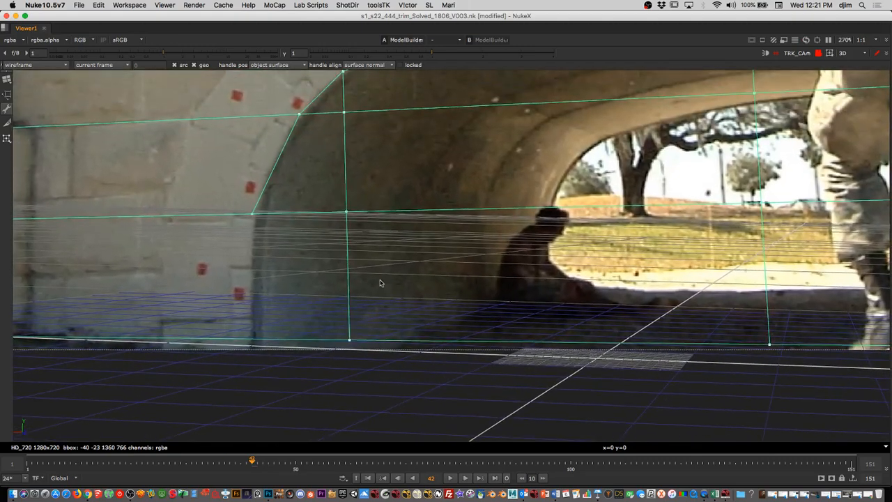
{"action": "right_click", "coordinate": [258, 229]}
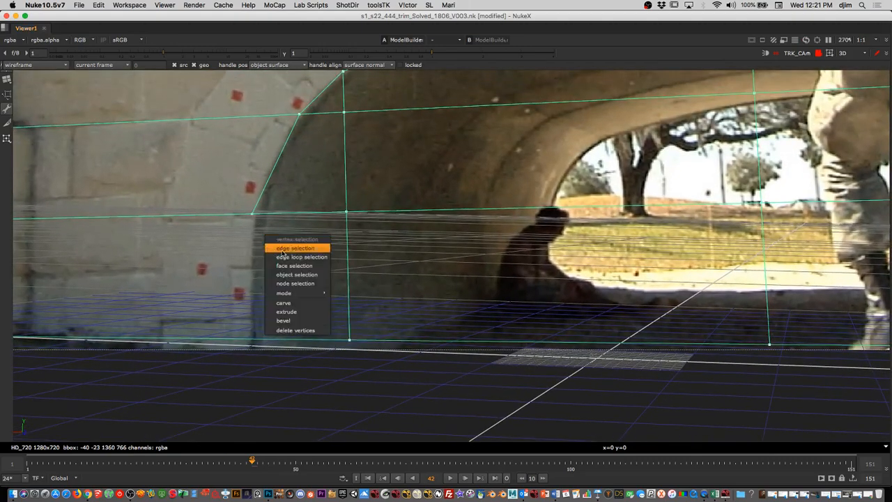
{"action": "left_click", "coordinate": [299, 302]}
{"action": "left_click", "coordinate": [266, 217]}
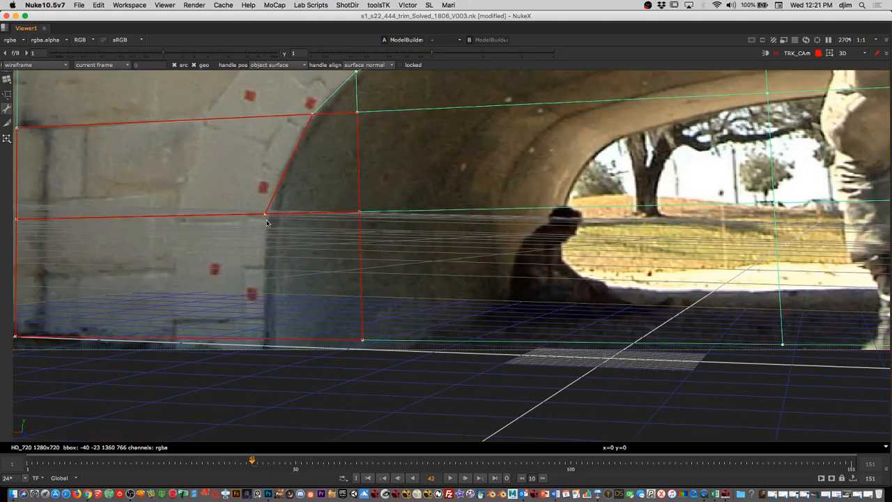
{"action": "left_click", "coordinate": [264, 345]}
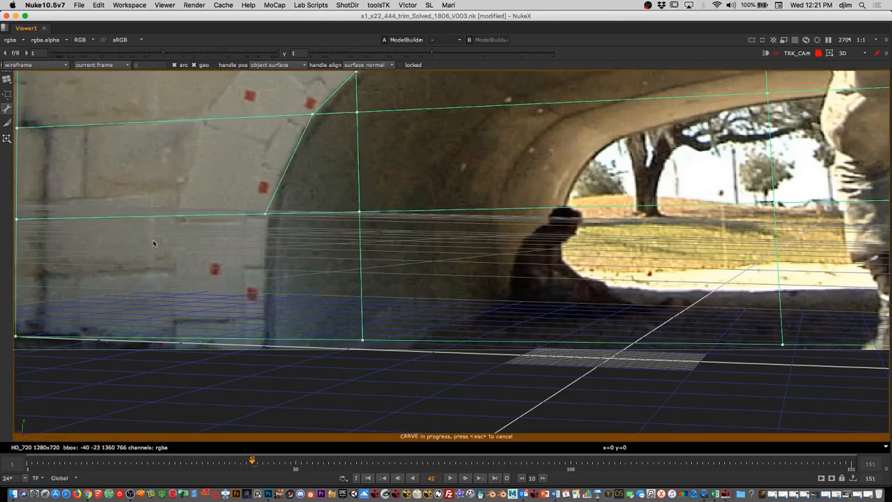
{"action": "left_click", "coordinate": [265, 214]}
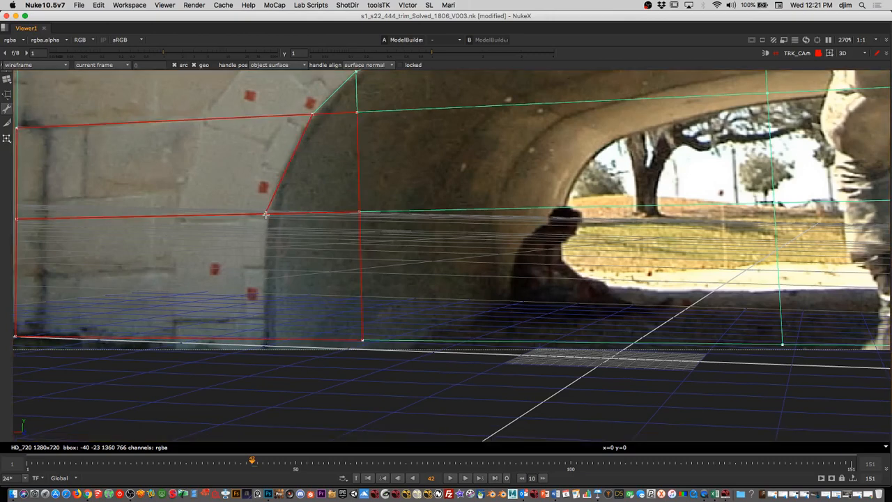
{"action": "left_click", "coordinate": [268, 340]}
{"action": "middle_click_drag", "start_coordinate": [270, 340], "coordinate": [283, 340]}
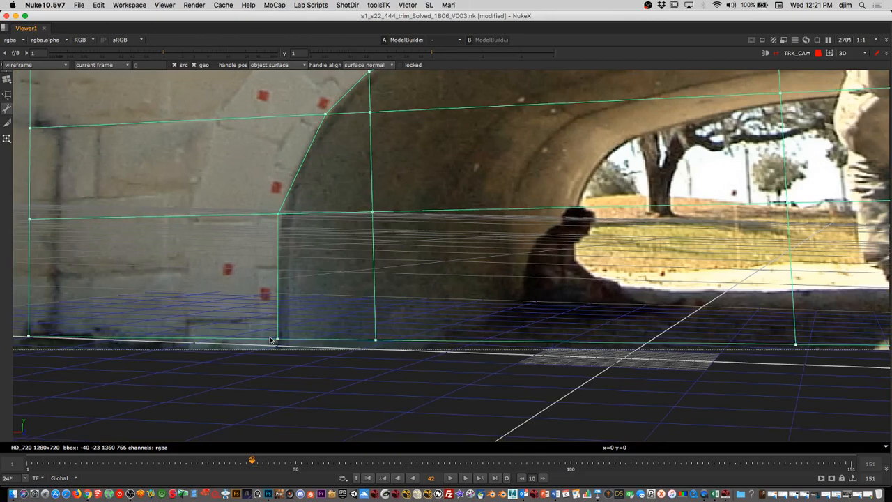
{"action": "scroll", "coordinate": [549, 202], "scroll_direction": "down", "scroll_amount": 5}
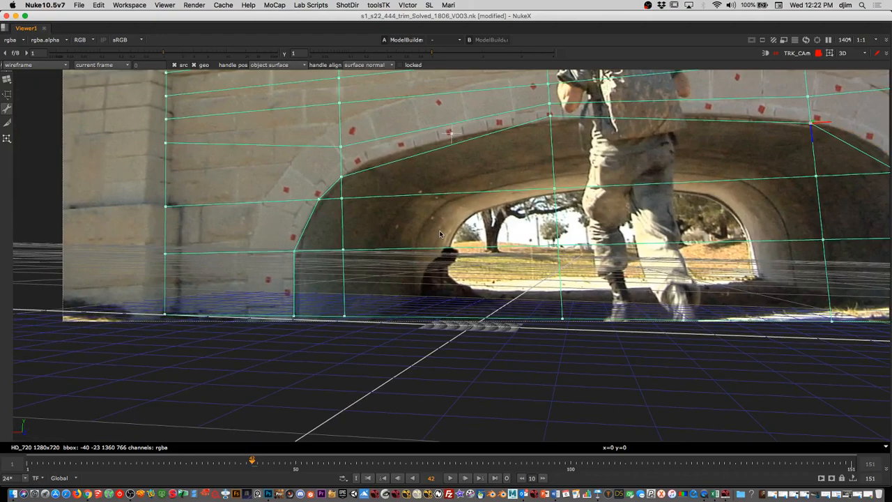
{"action": "scroll", "coordinate": [445, 231], "scroll_direction": "down", "scroll_amount": 5}
{"action": "middle_click_drag", "start_coordinate": [473, 218], "coordinate": [432, 255]}
{"action": "scroll", "coordinate": [446, 247], "scroll_direction": "up", "scroll_amount": 4}
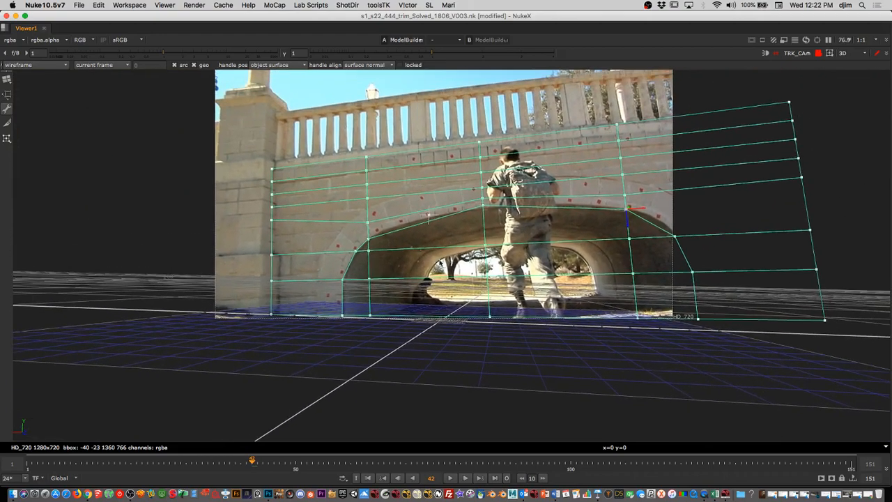
- Try to carve a vertical edge from the card's top edge straight to its bottom edge, between the arch's left column and the crown
{"action": "right_click", "coordinate": [421, 181]}
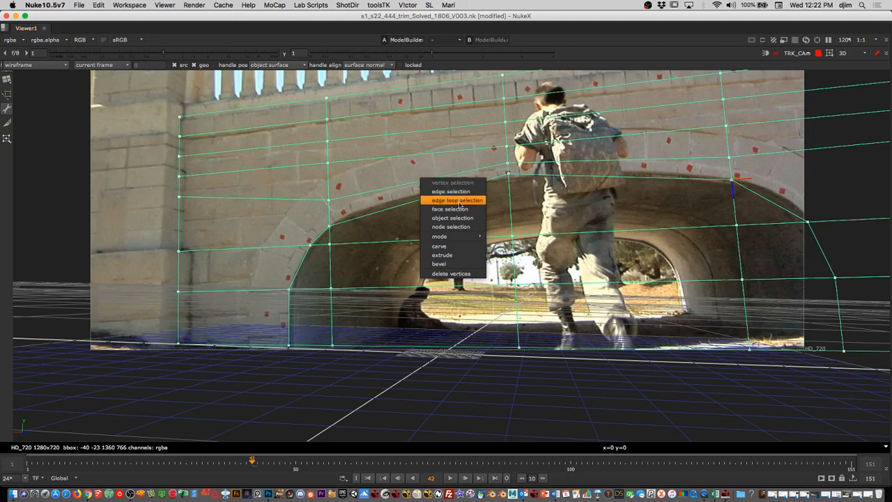
{"action": "left_click", "coordinate": [440, 246]}
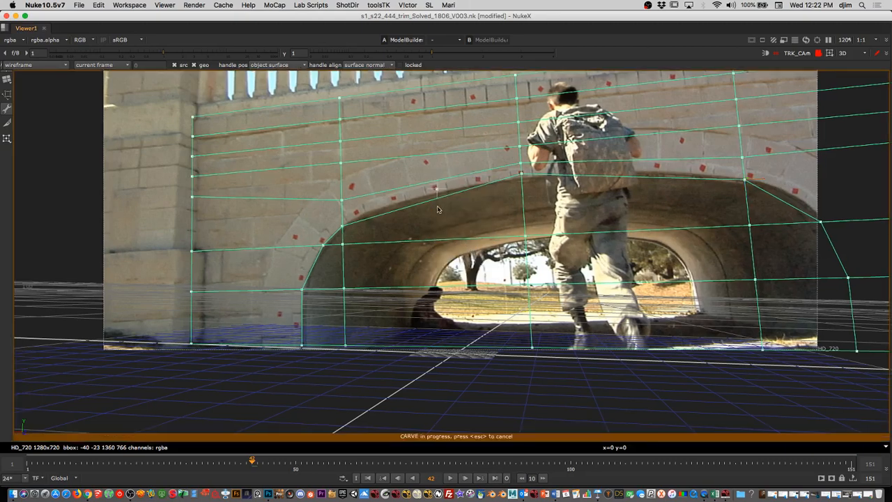
{"action": "left_click", "coordinate": [432, 89]}
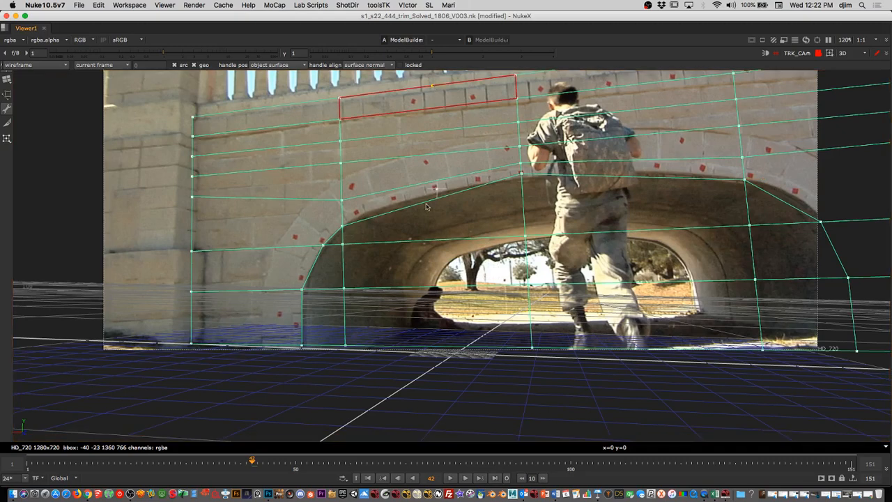
{"action": "left_click", "coordinate": [436, 350]}
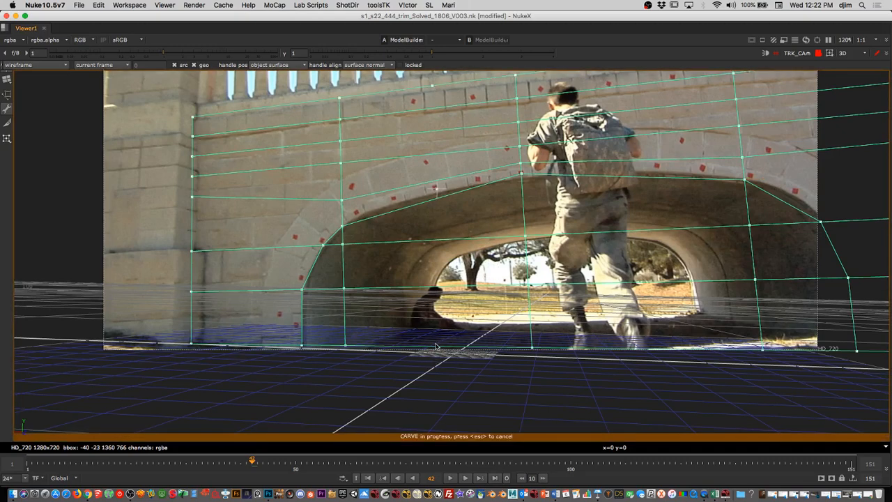
{"action": "left_click", "coordinate": [435, 346]}
{"action": "left_click", "coordinate": [434, 86]}
{"action": "left_click", "coordinate": [433, 86]}
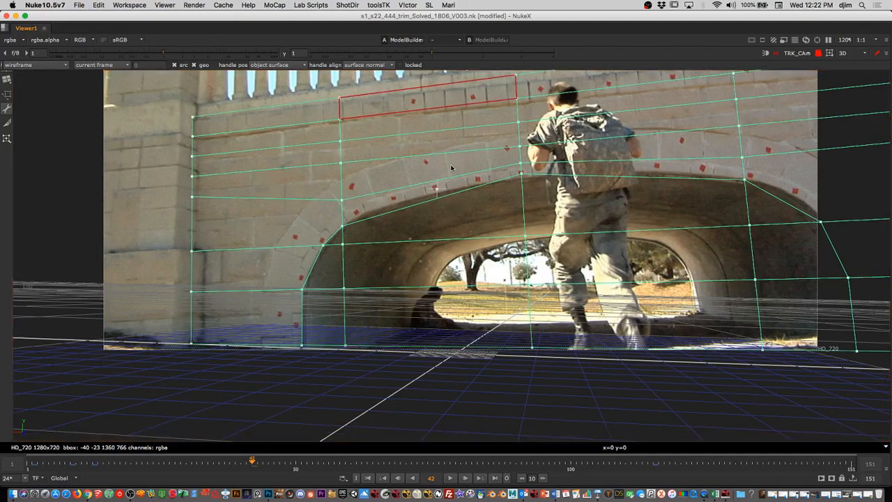
{"action": "left_click", "coordinate": [431, 346]}
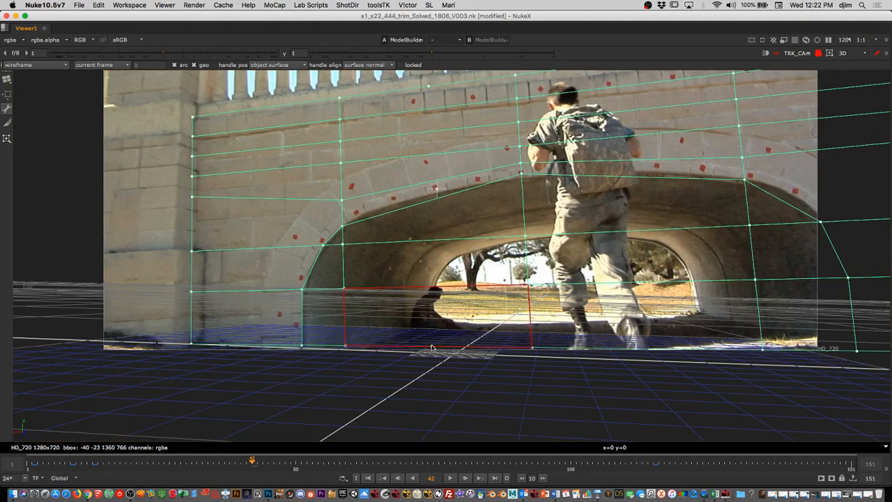
- Carve a vertical edge midway between the arch's left column and the crown, crossing each row from the second down to the card's bottom edge
{"action": "left_click", "coordinate": [430, 109]}
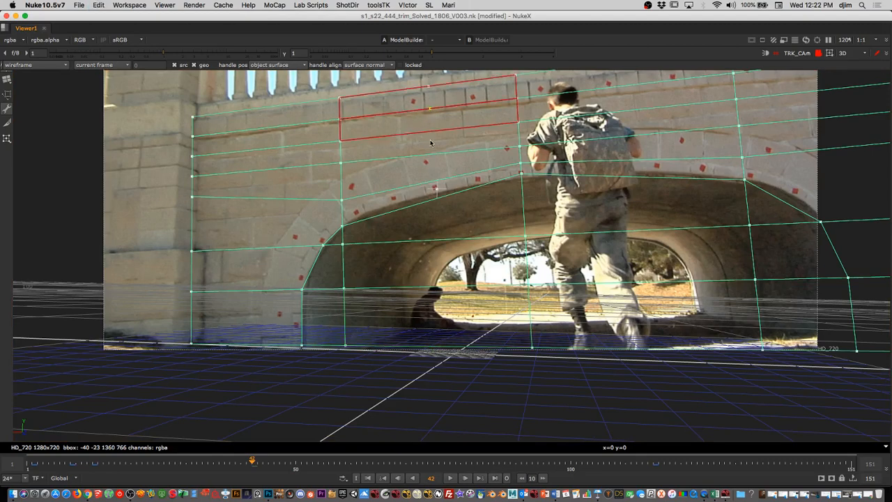
{"action": "left_click_drag", "start_coordinate": [432, 132], "coordinate": [436, 181]}
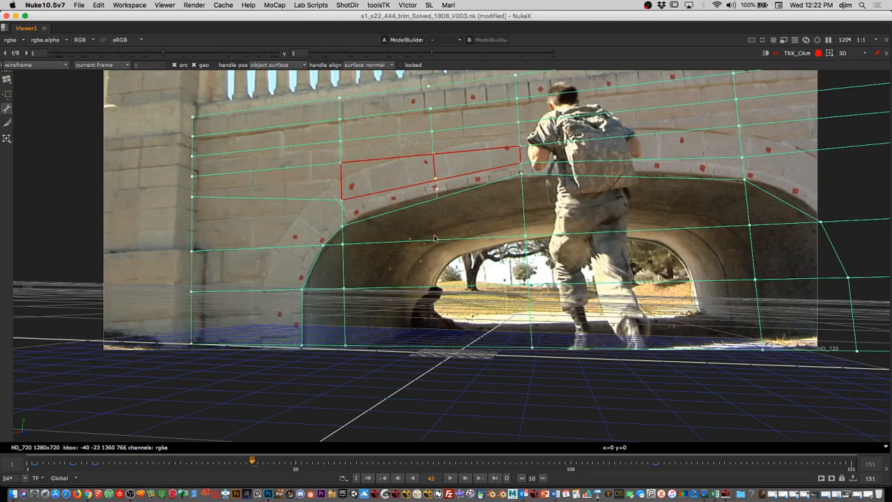
{"action": "left_click", "coordinate": [435, 181]}
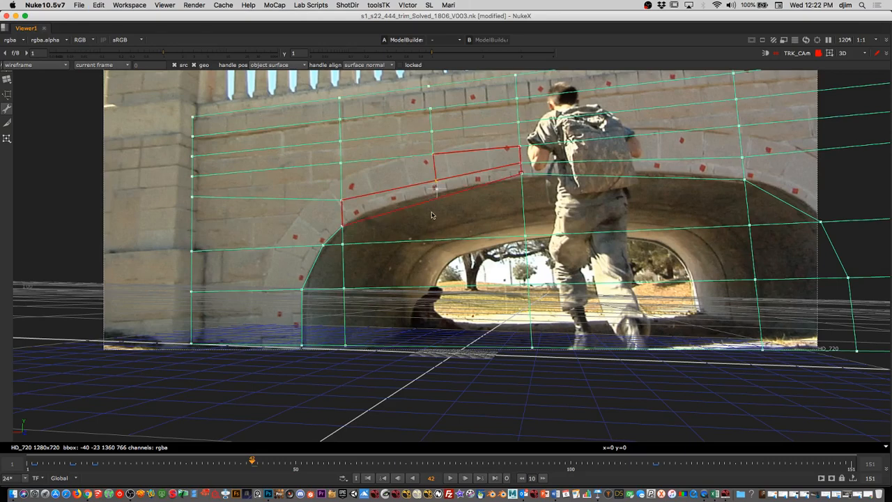
{"action": "left_click", "coordinate": [436, 198]}
{"action": "left_click", "coordinate": [437, 243]}
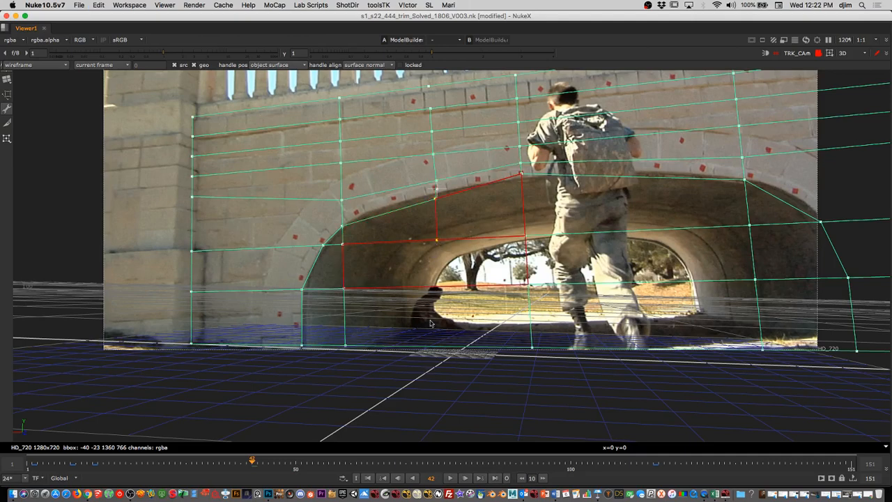
{"action": "left_click", "coordinate": [439, 286]}
{"action": "left_click", "coordinate": [441, 346]}
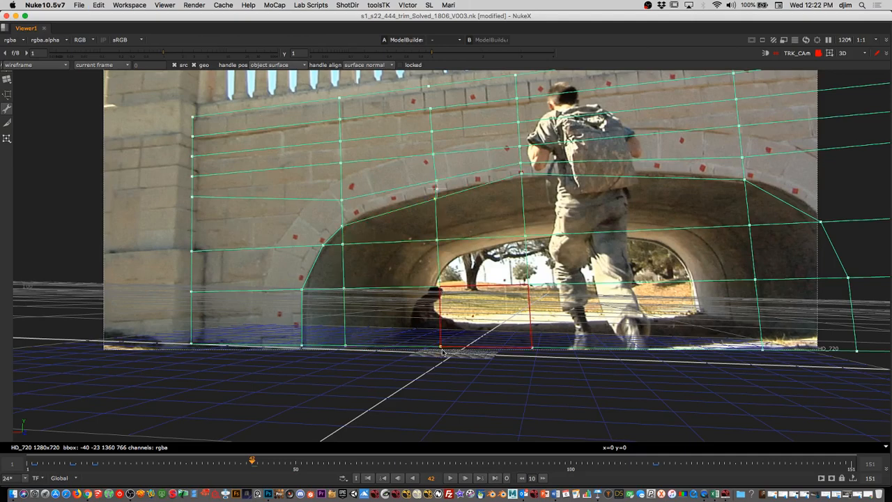
- Raise the new vertex between the arch's left column and the crown so it follows the underside of the arch
{"action": "scroll", "coordinate": [441, 352], "scroll_direction": "left", "scroll_amount": 1}
{"action": "left_click", "coordinate": [444, 109]}
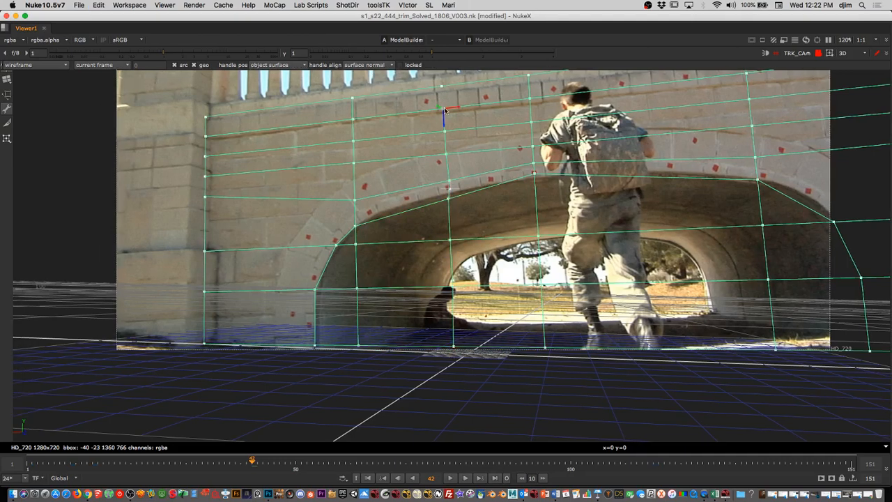
{"action": "left_click", "coordinate": [449, 199]}
{"action": "left_click_drag", "start_coordinate": [450, 217], "coordinate": [450, 211]}
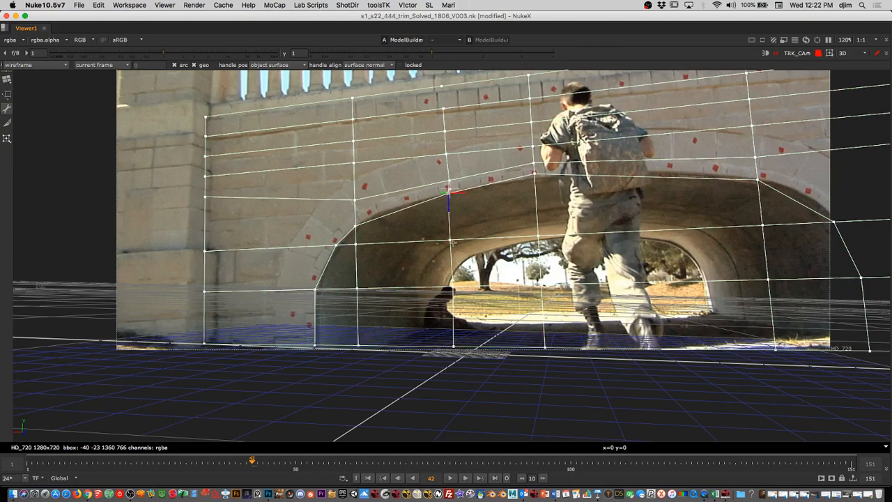
- Select all the card faces inside the arch opening, including the two upper ones right of the crown
{"action": "right_click", "coordinate": [472, 223]}
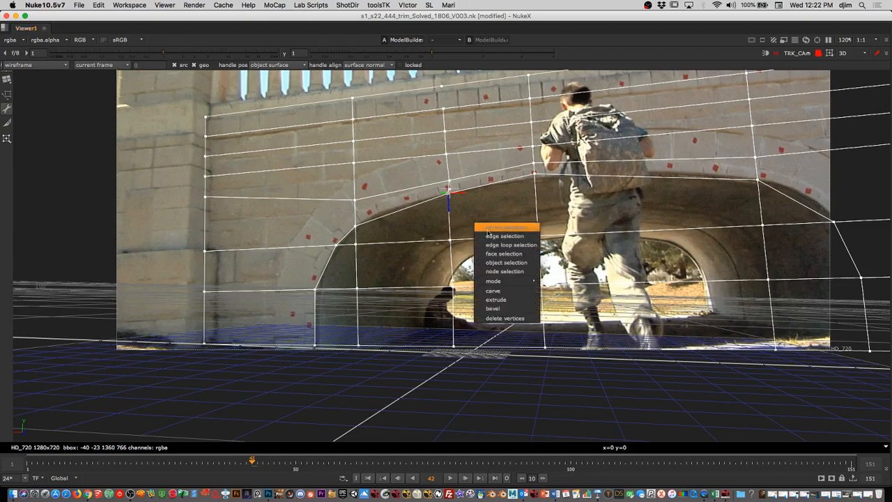
{"action": "left_click", "coordinate": [520, 254]}
{"action": "left_click_drag", "start_coordinate": [402, 227], "coordinate": [788, 359]}
{"action": "left_click", "coordinate": [381, 264]}
{"action": "left_click_drag", "start_coordinate": [380, 263], "coordinate": [346, 334]}
{"action": "left_click", "coordinate": [417, 233]}
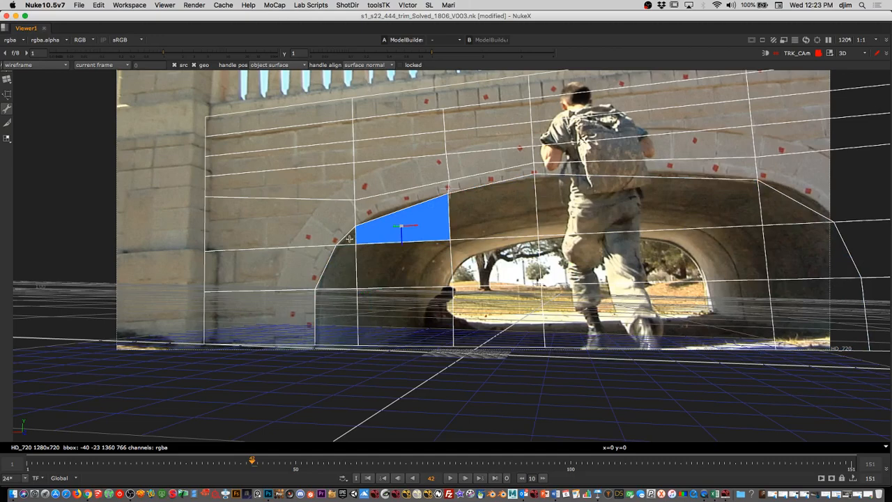
{"action": "left_click_drag", "start_coordinate": [349, 238], "coordinate": [798, 366]}
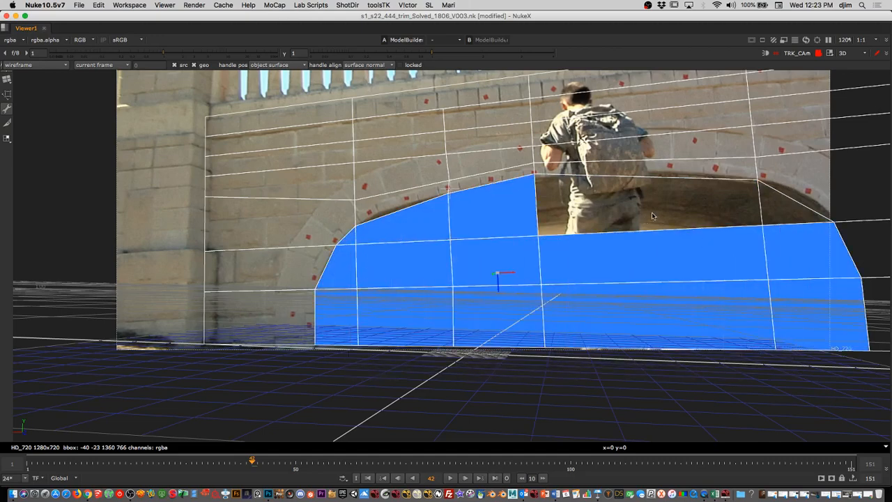
{"action": "left_click", "coordinate": [698, 213], "text": "shift"}
{"action": "left_click", "coordinate": [780, 205], "text": "shift"}
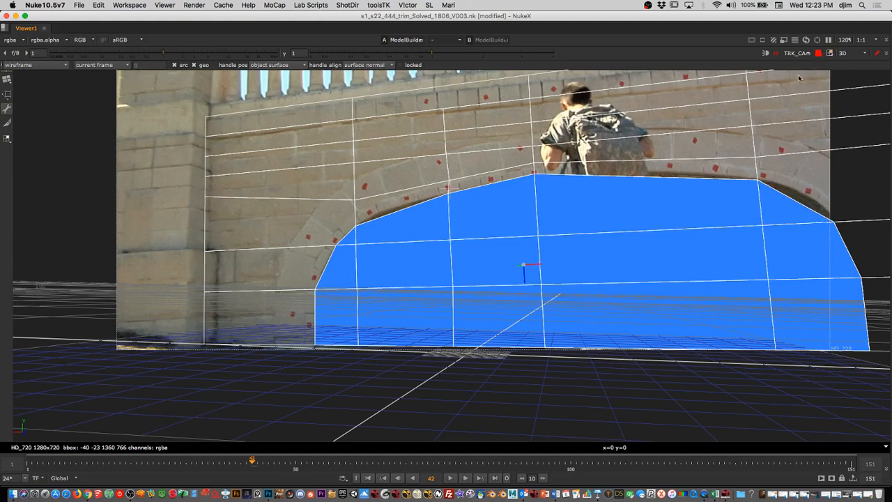
- Extrude the selected arch faces straight back behind the wall, away from the tracked camera, to form the tunnel
{"action": "left_click", "coordinate": [819, 53]}
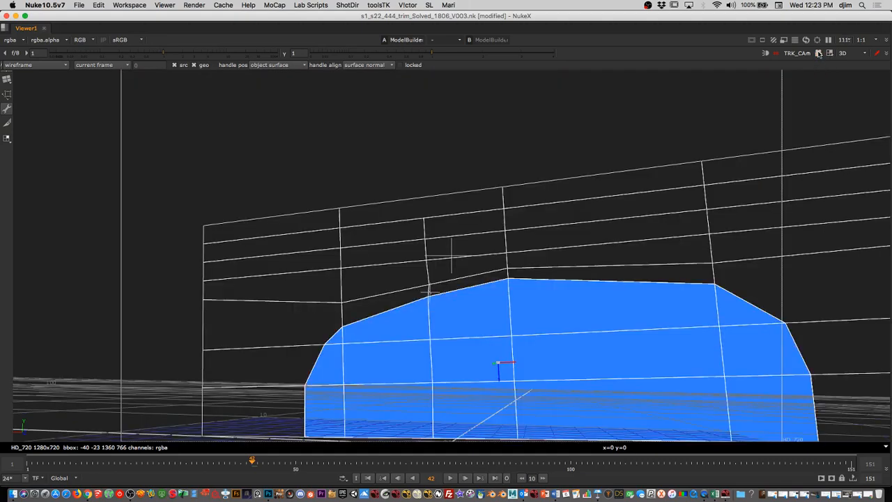
{"action": "middle_click_drag", "start_coordinate": [514, 251], "coordinate": [627, 305]}
{"action": "scroll", "coordinate": [646, 289], "scroll_direction": "down", "scroll_amount": 5}
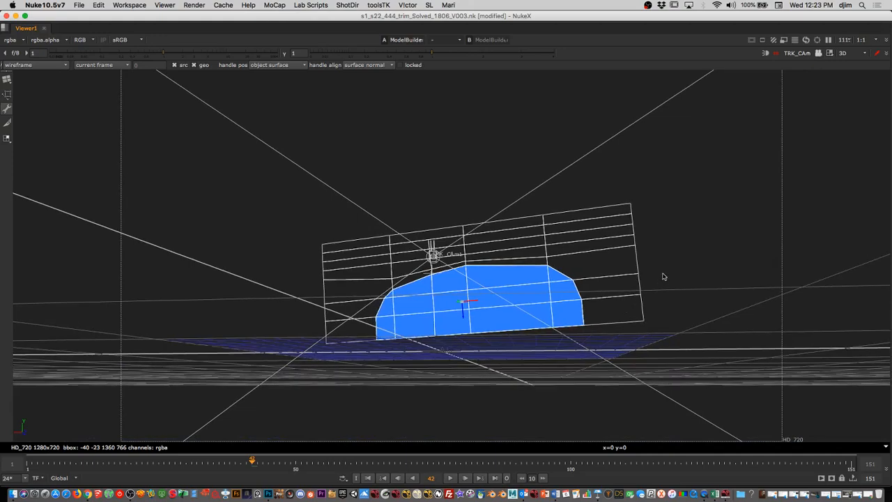
{"action": "left_click_drag", "start_coordinate": [665, 276], "coordinate": [480, 336], "text": "super"}
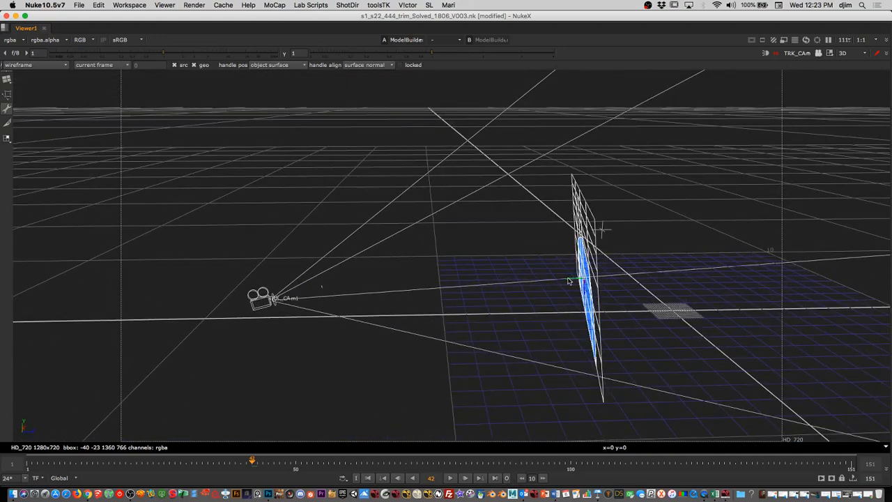
{"action": "left_click_drag", "start_coordinate": [569, 280], "coordinate": [825, 265]}
{"action": "left_click_drag", "start_coordinate": [712, 285], "coordinate": [824, 270], "text": "super"}
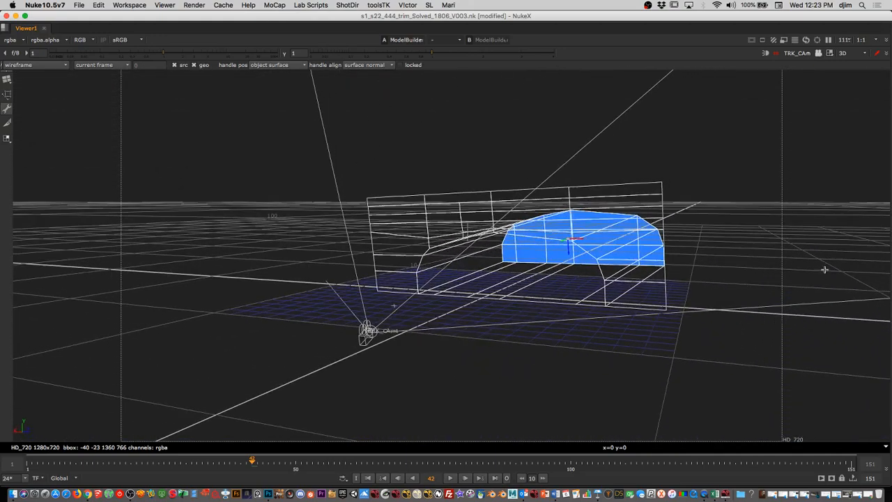
- Through the tracked camera, lower the extruded faces so the tunnel's floor meets the ground in the plate, and clear the selection
{"action": "left_click", "coordinate": [819, 53]}
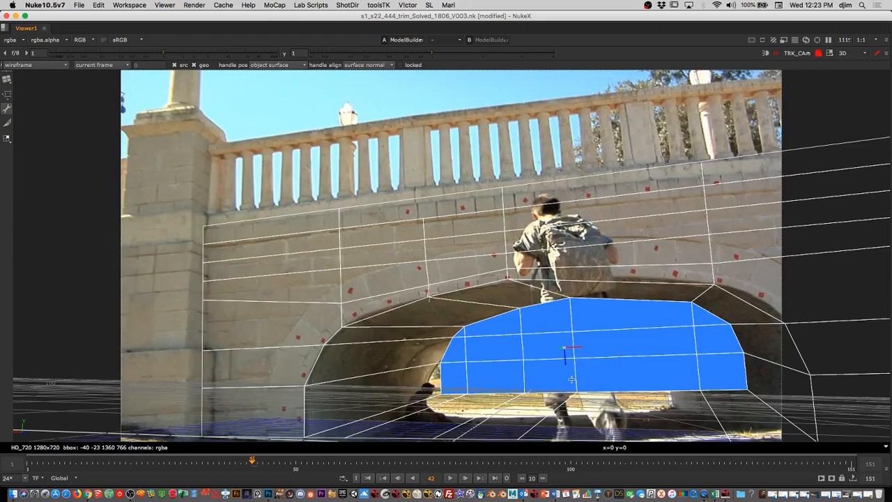
{"action": "left_click_drag", "start_coordinate": [567, 354], "coordinate": [567, 384]}
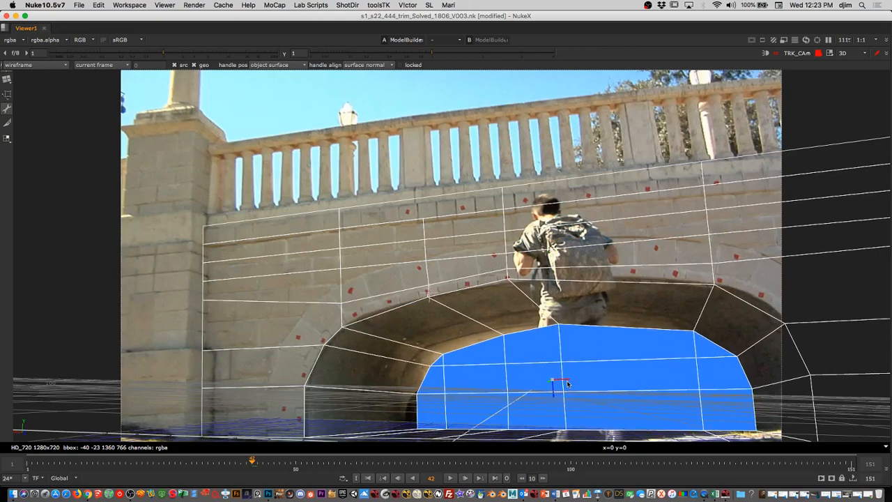
{"action": "scroll", "coordinate": [731, 235], "scroll_direction": "down", "scroll_amount": 4}
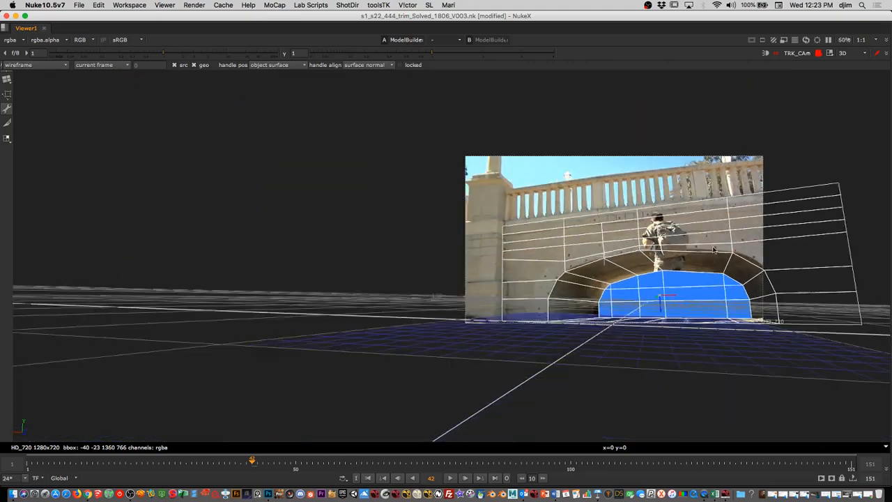
{"action": "scroll", "coordinate": [735, 239], "scroll_direction": "up", "scroll_amount": 4}
{"action": "scroll", "coordinate": [741, 245], "scroll_direction": "down", "scroll_amount": 2}
{"action": "left_click", "coordinate": [594, 125]}
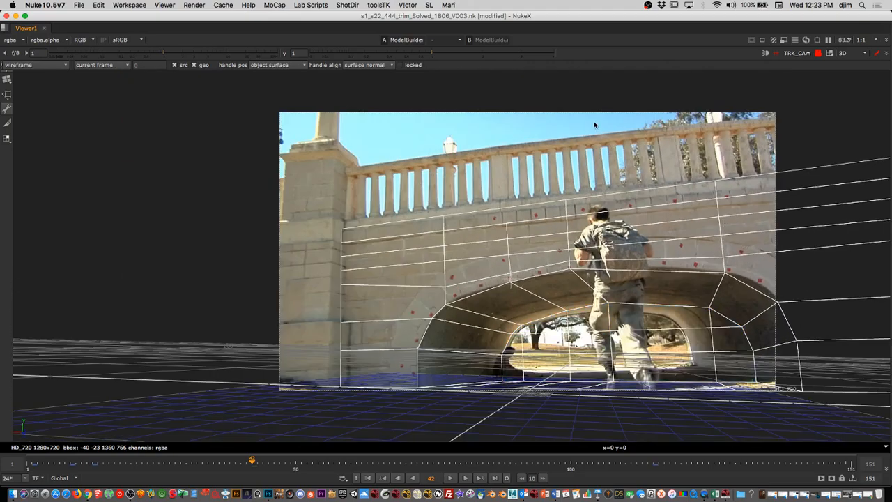
- Play the shot from frame 1 and scrub through it to check how the bridge and tunnel geometry sticks to the plate
{"action": "left_click_drag", "start_coordinate": [252, 461], "coordinate": [26, 479]}
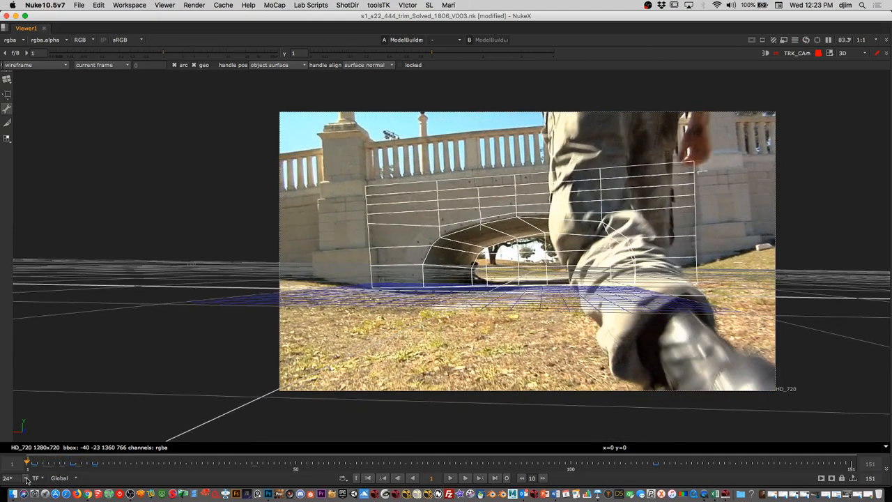
{"action": "left_click", "coordinate": [451, 478]}
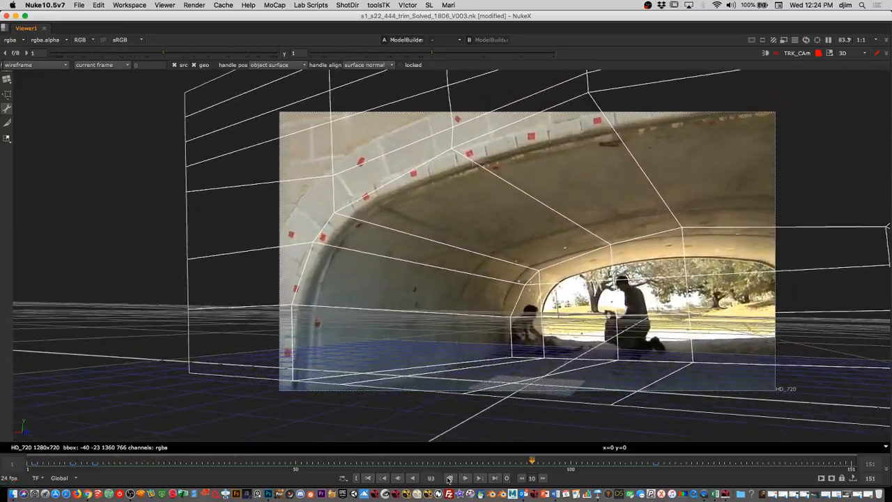
{"action": "left_click", "coordinate": [448, 478]}
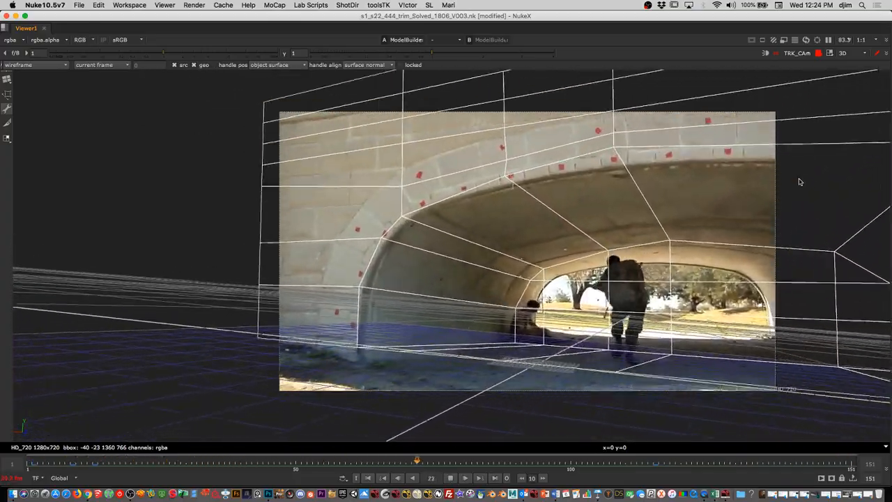
{"action": "left_click", "coordinate": [451, 477]}
{"action": "left_click_drag", "start_coordinate": [464, 465], "coordinate": [264, 478]}
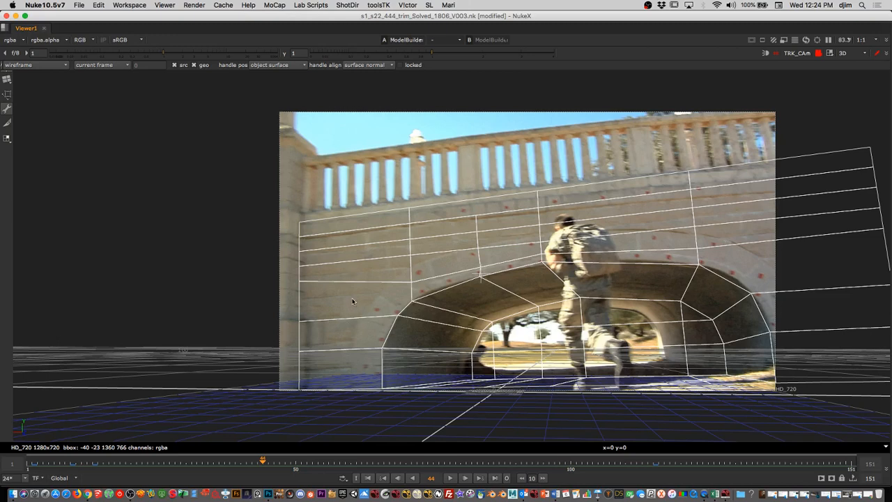
{"action": "left_click_drag", "start_coordinate": [362, 461], "coordinate": [399, 475]}
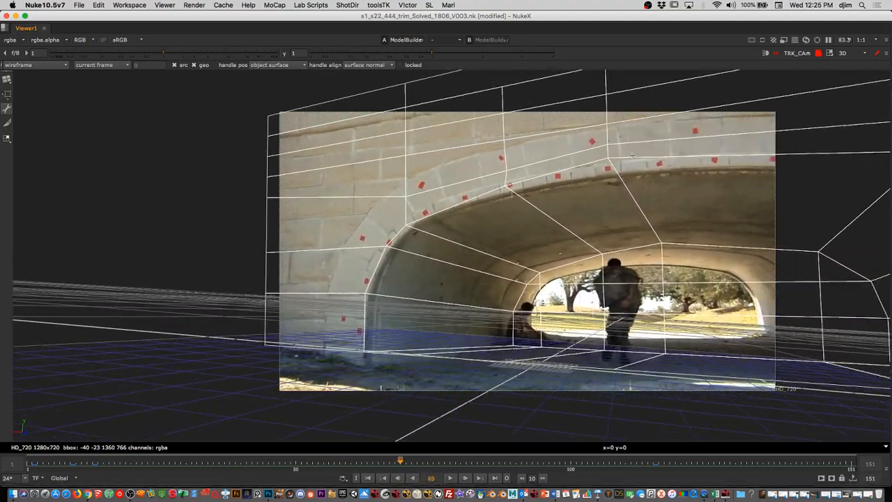
- Leave the tracked camera for a view from above and open CameraTrackerPointCloud1 to show its points over the bridge geometry
{"action": "left_click", "coordinate": [819, 54]}
{"action": "left_click_drag", "start_coordinate": [684, 209], "coordinate": [465, 290], "text": "alt"}
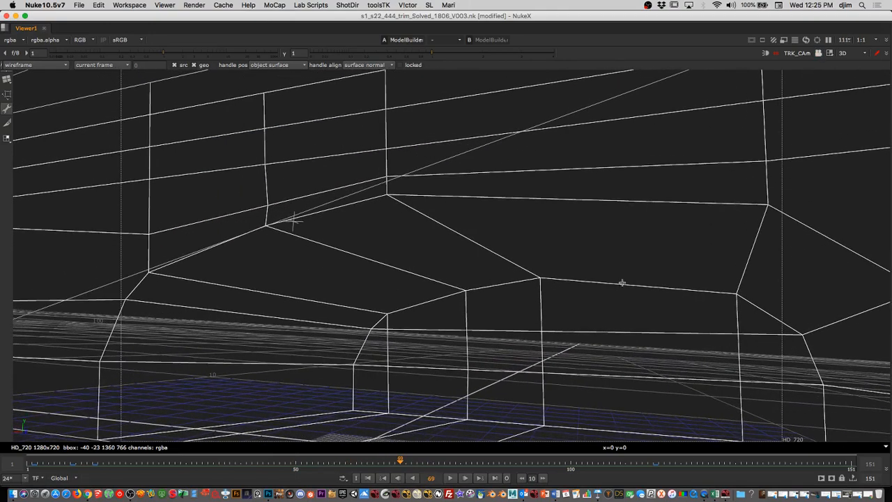
{"action": "right_click", "coordinate": [623, 282]}
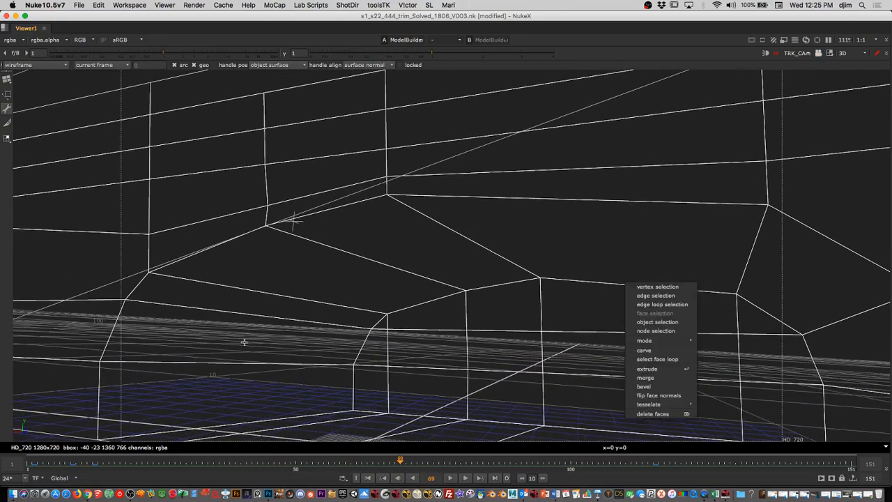
{"action": "left_click", "coordinate": [8, 79]}
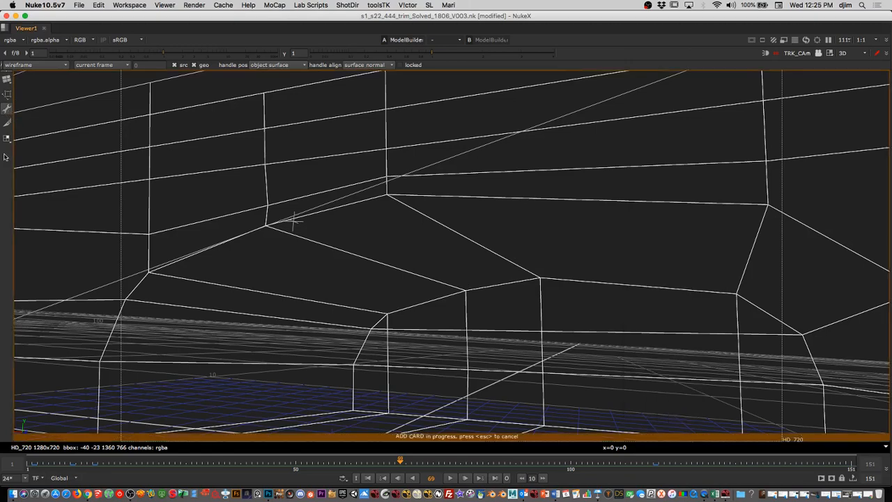
{"action": "middle_click_drag", "start_coordinate": [655, 244], "coordinate": [450, 320], "text": "alt"}
{"action": "right_click_drag", "start_coordinate": [619, 234], "coordinate": [578, 322], "text": "alt"}
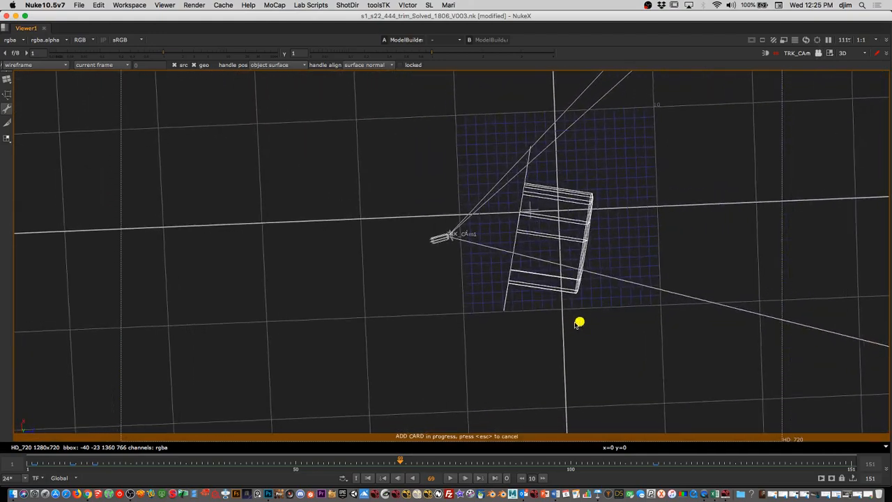
{"action": "key", "text": "space"}
{"action": "scroll", "coordinate": [345, 379], "scroll_direction": "down", "scroll_amount": 8}
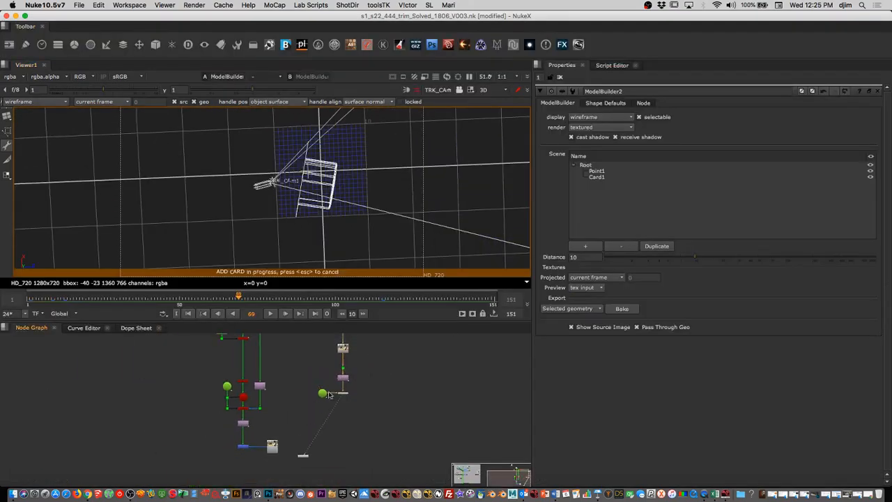
{"action": "middle_click_drag", "start_coordinate": [310, 420], "coordinate": [320, 442]}
{"action": "scroll", "coordinate": [251, 419], "scroll_direction": "up", "scroll_amount": 8}
{"action": "middle_click_drag", "start_coordinate": [251, 419], "coordinate": [312, 398]}
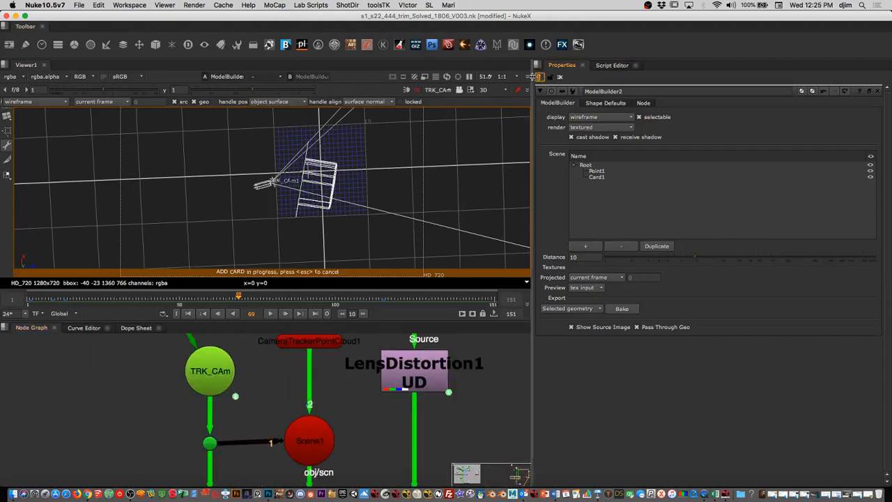
{"action": "double_click", "coordinate": [312, 342]}
{"action": "scroll", "coordinate": [388, 175], "scroll_direction": "up", "scroll_amount": 3}
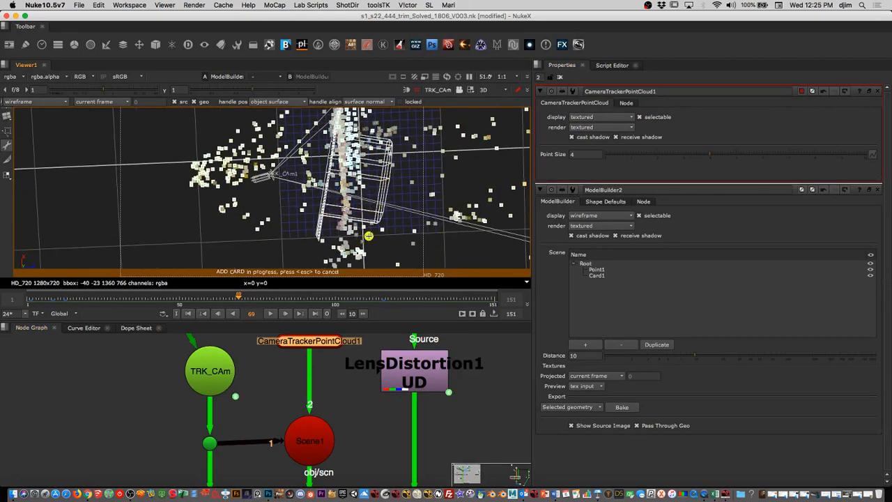
- Switch the selection mode to whole objects and select the bridge geometry, Card1
{"action": "left_click", "coordinate": [5, 177]}
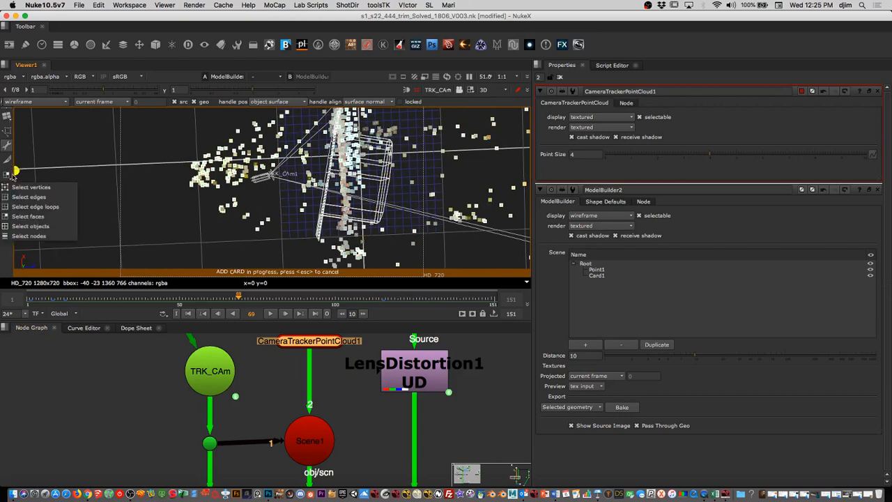
{"action": "left_click", "coordinate": [27, 237]}
{"action": "left_click", "coordinate": [386, 181]}
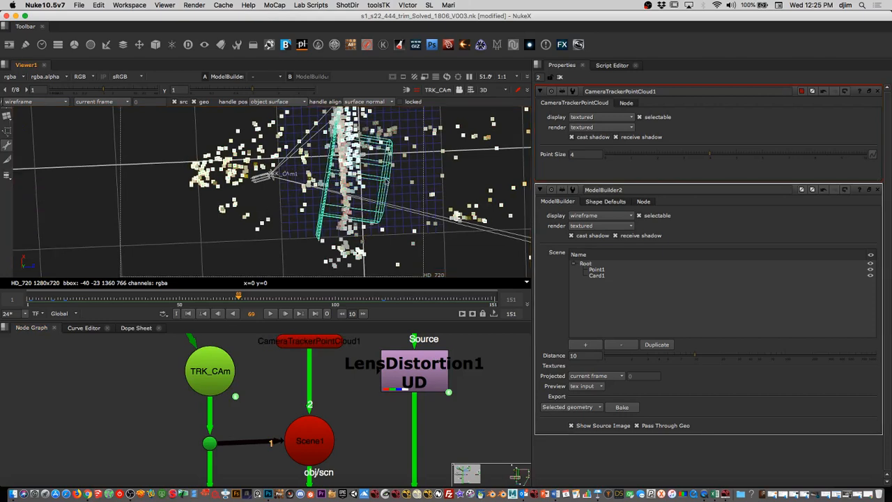
{"action": "left_click_drag", "start_coordinate": [426, 160], "coordinate": [393, 187], "text": "alt"}
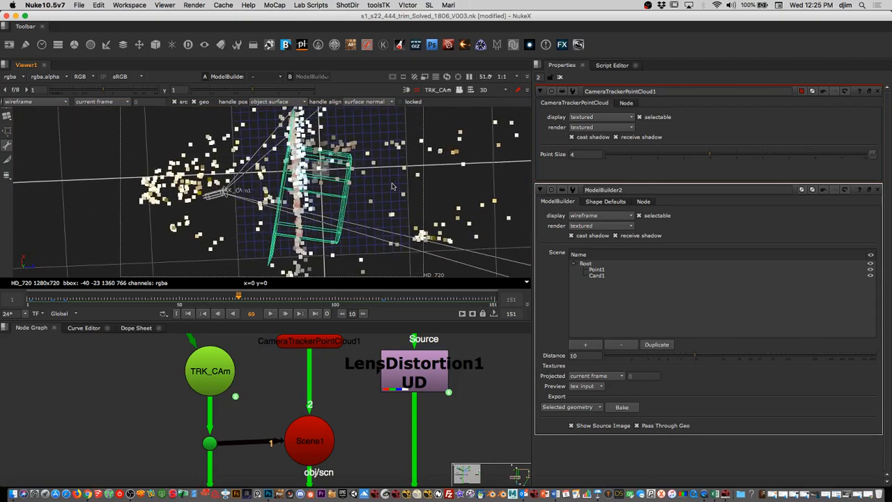
{"action": "double_click", "coordinate": [341, 196]}
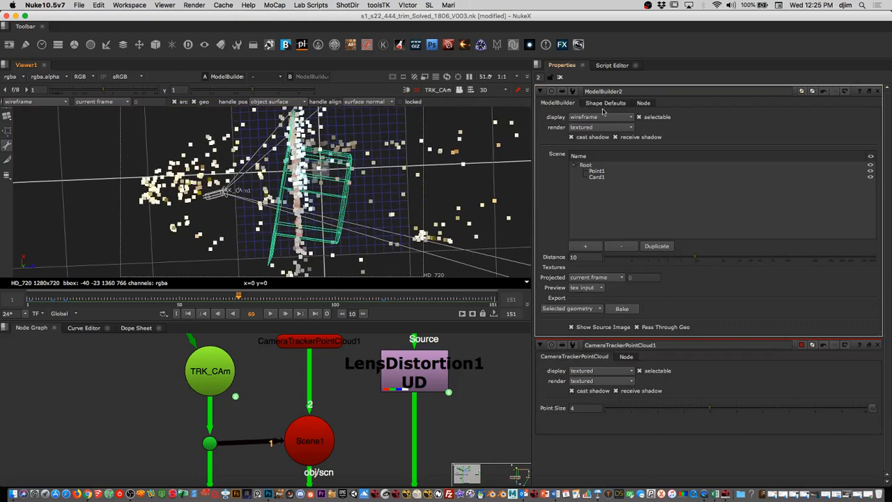
{"action": "scroll", "coordinate": [347, 209], "scroll_direction": "down", "scroll_amount": 3}
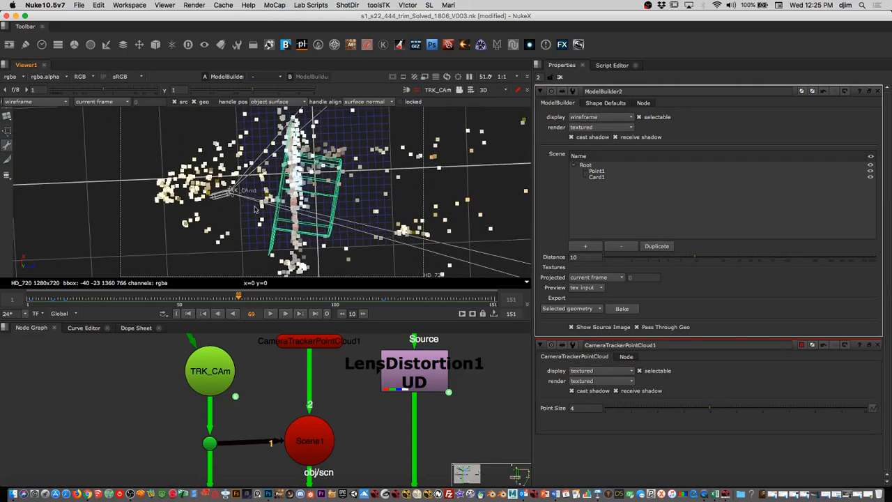
{"action": "right_click", "coordinate": [333, 197]}
{"action": "left_click", "coordinate": [372, 236]}
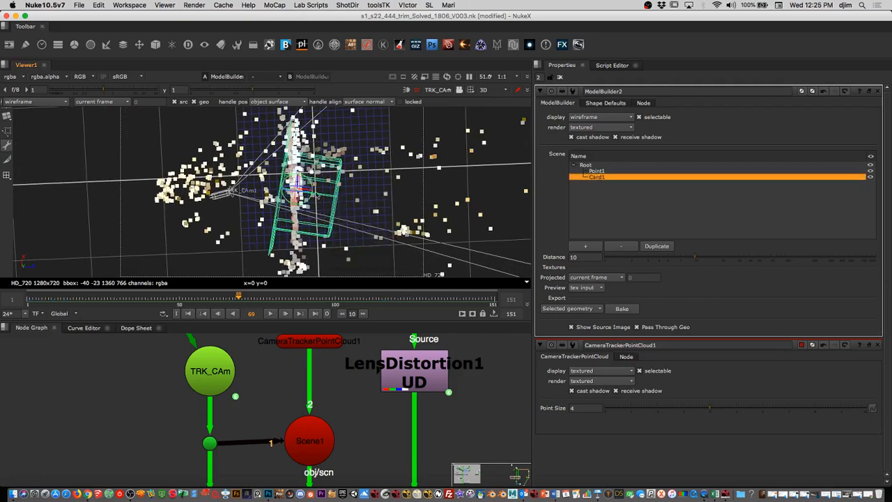
- Align the transform handle to object axes and rotate Card1 so its wall lines up with the bridge points in the cloud
{"action": "mouse_move", "coordinate": [306, 205]}
{"action": "left_mouse_down"}
{"action": "mouse_move", "coordinate": [307, 190]}
{"action": "mouse_move", "coordinate": [317, 189]}
{"action": "mouse_move", "coordinate": [304, 190]}
{"action": "left_mouse_up"}
{"action": "left_click", "coordinate": [375, 103]}
{"action": "left_click", "coordinate": [380, 94]}
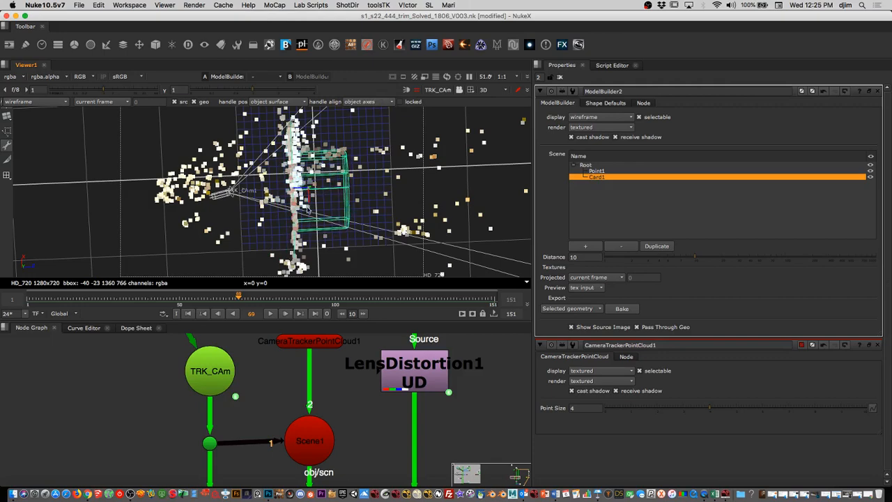
- In the orthographic top view, fine-tune Card1's rotation so the wall runs along the band of tracked points
{"action": "middle_click_drag", "start_coordinate": [318, 214], "coordinate": [360, 186], "text": "alt"}
{"action": "left_click_drag", "start_coordinate": [397, 176], "coordinate": [385, 189], "text": "super"}
{"action": "key", "text": "c"}
{"action": "middle_click_drag", "start_coordinate": [430, 191], "coordinate": [352, 188], "text": "alt"}
{"action": "left_click_drag", "start_coordinate": [335, 184], "coordinate": [354, 195], "text": "alt"}
{"action": "middle_click_drag", "start_coordinate": [345, 187], "coordinate": [365, 188], "text": "alt"}
{"action": "left_click_drag", "start_coordinate": [365, 188], "coordinate": [365, 208], "text": "alt"}
{"action": "middle_click_drag", "start_coordinate": [361, 190], "coordinate": [363, 192], "text": "alt"}
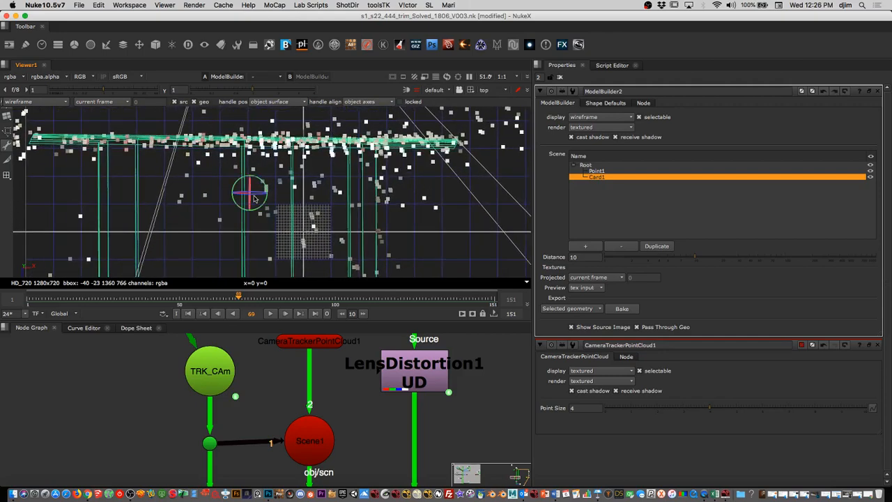
{"action": "left_click_drag", "start_coordinate": [255, 211], "coordinate": [255, 210], "text": "super"}
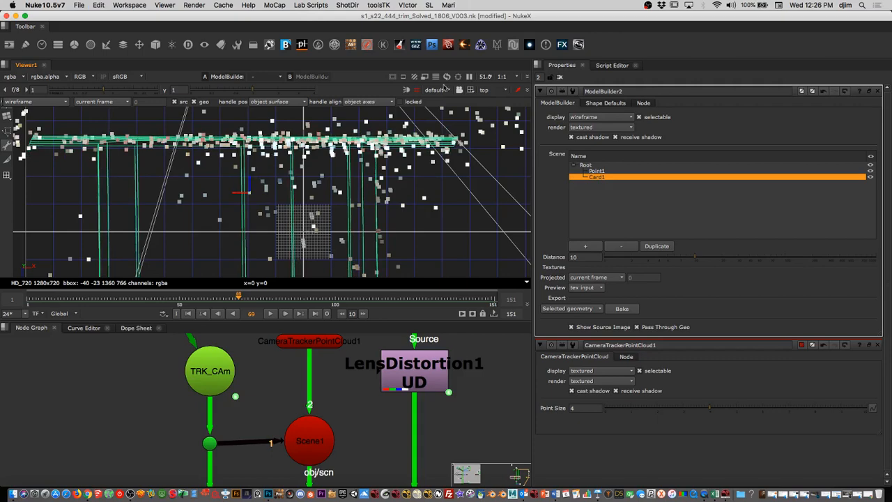
- Look through the tracked camera TRK_CAm1 and scrub back to the start of the shot to check Card1 against the plate
{"action": "left_click", "coordinate": [458, 91]}
{"action": "left_click", "coordinate": [460, 91]}
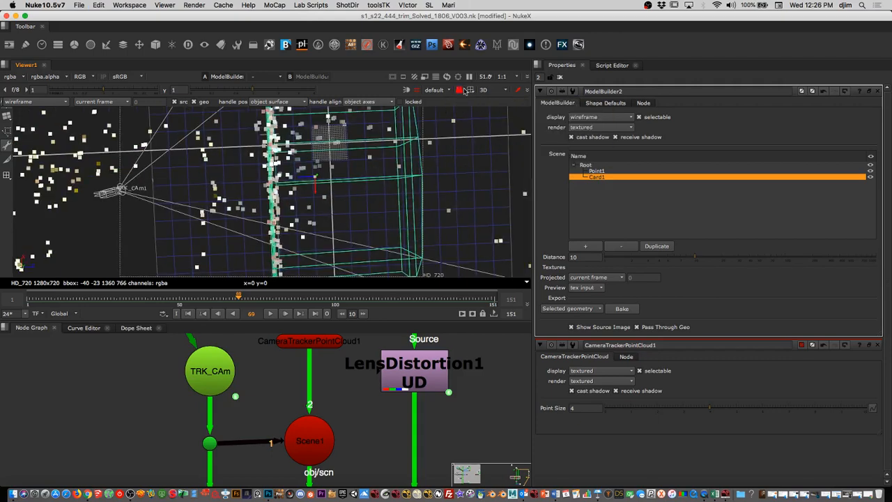
{"action": "scroll", "coordinate": [469, 378], "scroll_direction": "down", "scroll_amount": 10}
{"action": "middle_click_drag", "start_coordinate": [466, 409], "coordinate": [179, 409]}
{"action": "scroll", "coordinate": [344, 380], "scroll_direction": "up", "scroll_amount": 1}
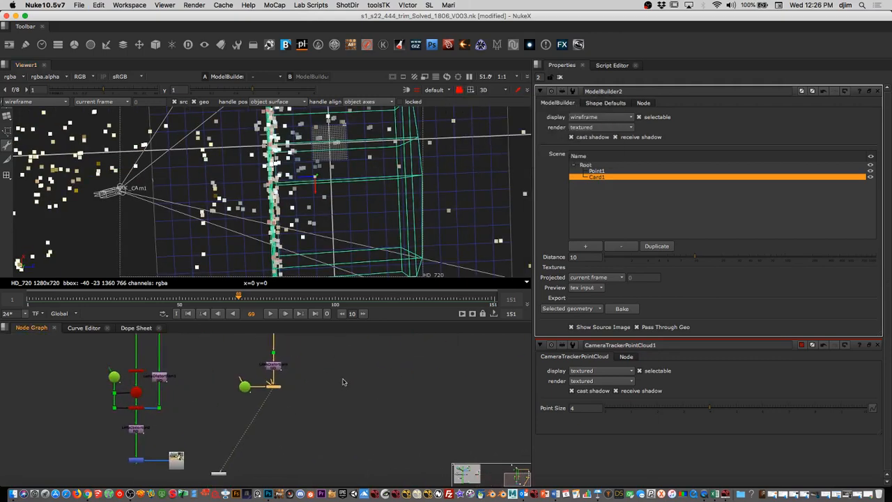
{"action": "middle_click_drag", "start_coordinate": [302, 406], "coordinate": [346, 407]}
{"action": "scroll", "coordinate": [345, 407], "scroll_direction": "up", "scroll_amount": 4}
{"action": "left_click", "coordinate": [283, 367]}
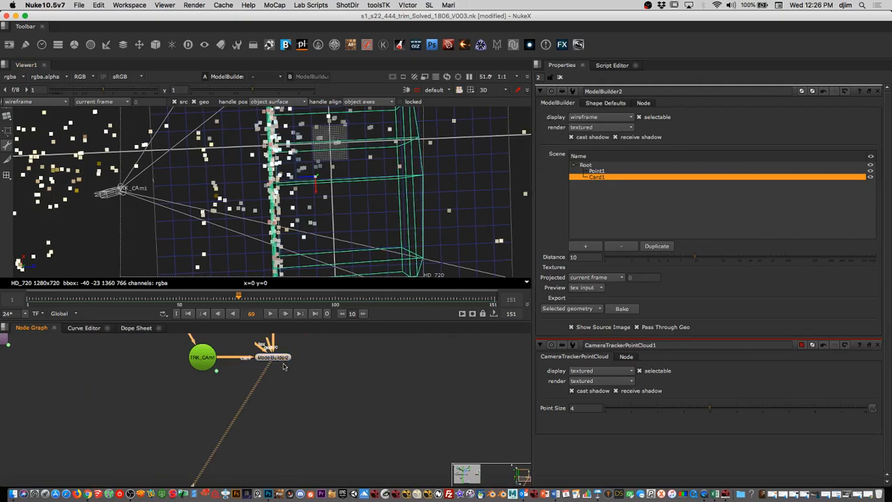
{"action": "left_click", "coordinate": [439, 93]}
{"action": "left_click", "coordinate": [446, 113]}
{"action": "left_click", "coordinate": [459, 91]}
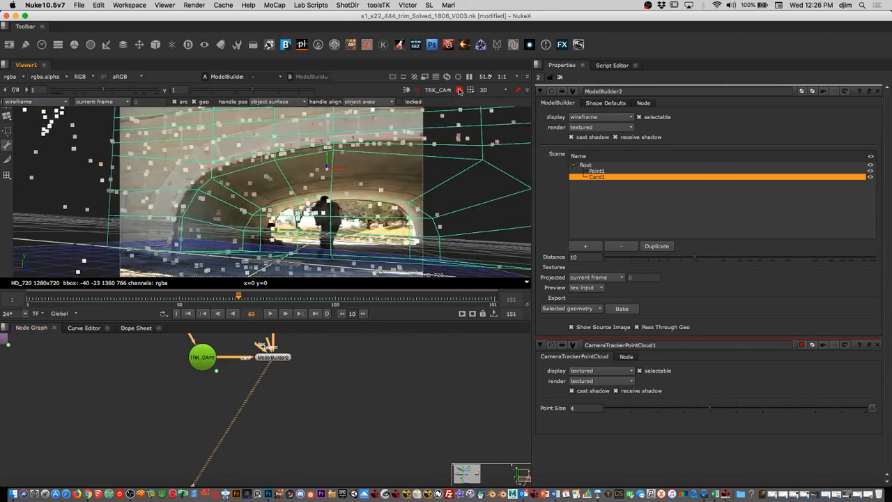
{"action": "left_click_drag", "start_coordinate": [265, 296], "coordinate": [145, 322]}
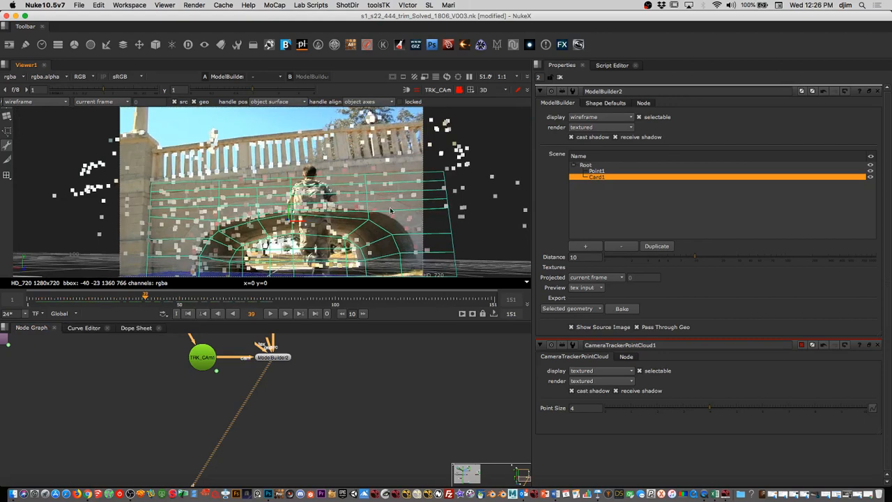
{"action": "left_click_drag", "start_coordinate": [163, 299], "coordinate": [21, 312]}
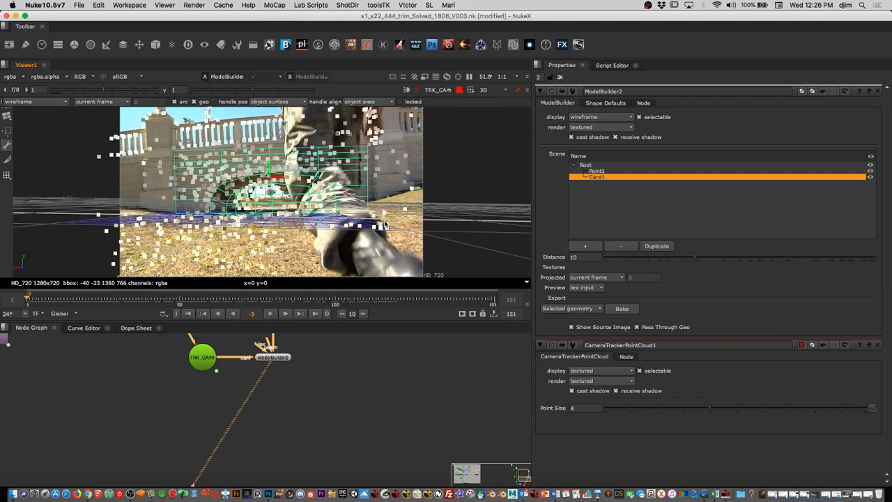
- At the start of the shot, rotate Card1 slightly to match the bridge wall's perspective in the plate
{"action": "key", "text": "super"}
{"action": "left_click_drag", "start_coordinate": [281, 189], "coordinate": [286, 189]}
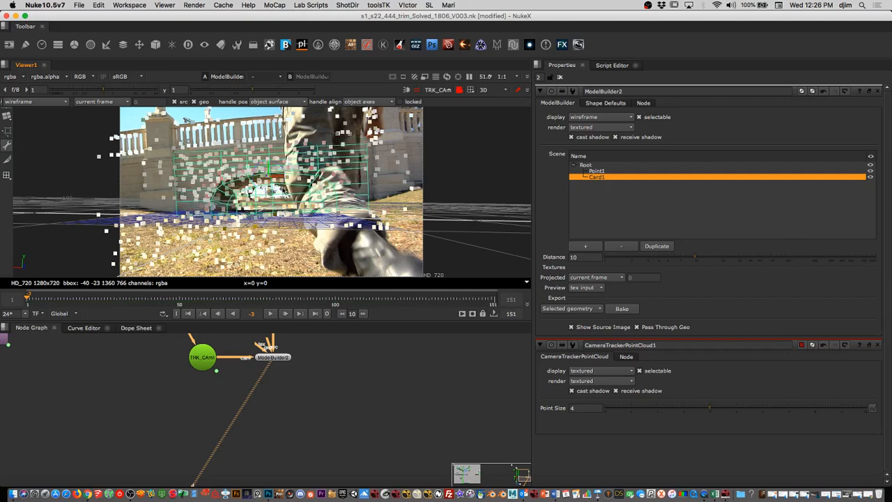
{"action": "key", "text": "super"}
{"action": "left_click_drag", "start_coordinate": [278, 189], "coordinate": [278, 188]}
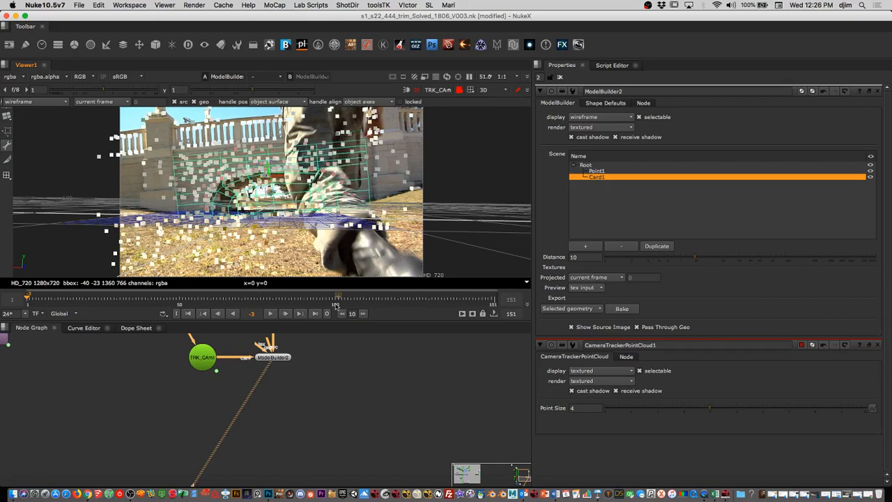
- Go to frame 33 and bake Card1 out of ModelBuilder2 with the export set to Selected geometry
{"action": "left_click_drag", "start_coordinate": [261, 298], "coordinate": [127, 301]}
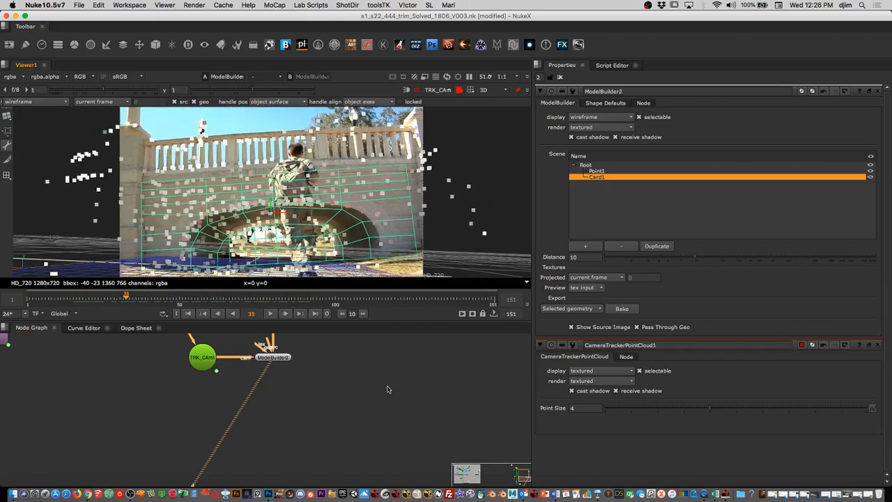
{"action": "scroll", "coordinate": [388, 390], "scroll_direction": "down", "scroll_amount": 2}
{"action": "scroll", "coordinate": [388, 391], "scroll_direction": "up", "scroll_amount": 3}
{"action": "scroll", "coordinate": [387, 395], "scroll_direction": "down", "scroll_amount": 5}
{"action": "middle_click_drag", "start_coordinate": [396, 357], "coordinate": [404, 397]}
{"action": "scroll", "coordinate": [406, 396], "scroll_direction": "up", "scroll_amount": 6}
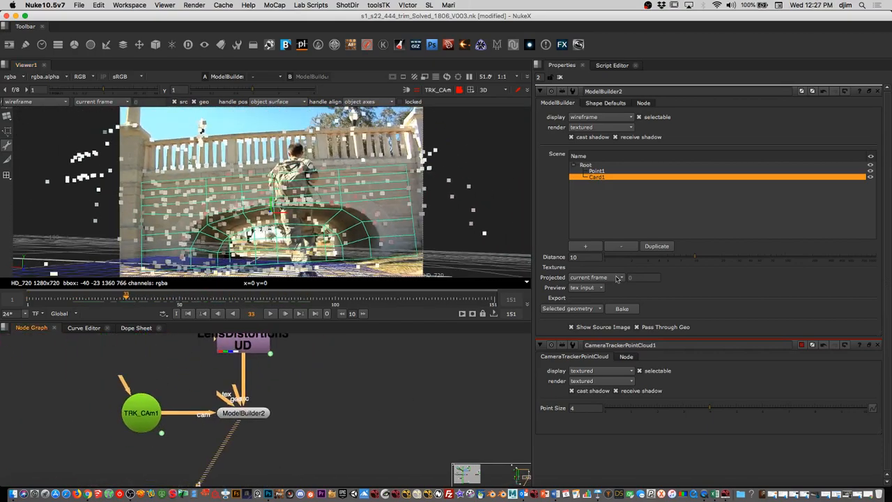
{"action": "left_click", "coordinate": [590, 309]}
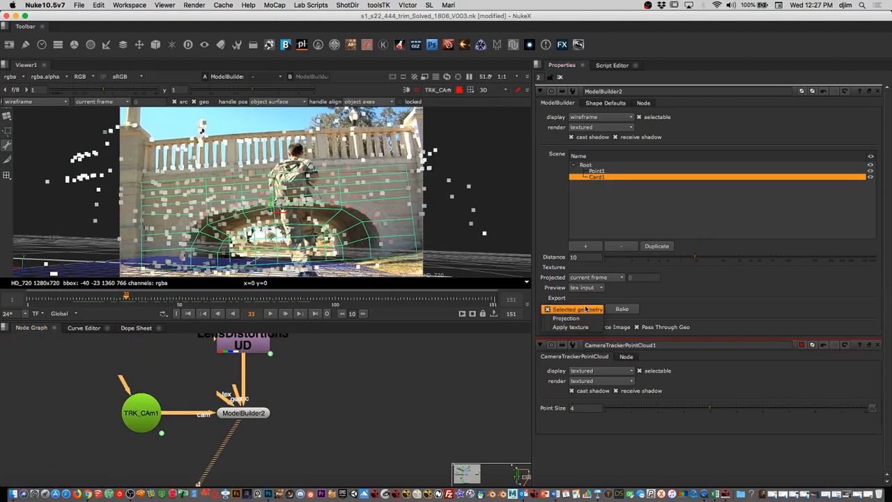
{"action": "left_click", "coordinate": [586, 309]}
{"action": "left_click", "coordinate": [622, 309]}
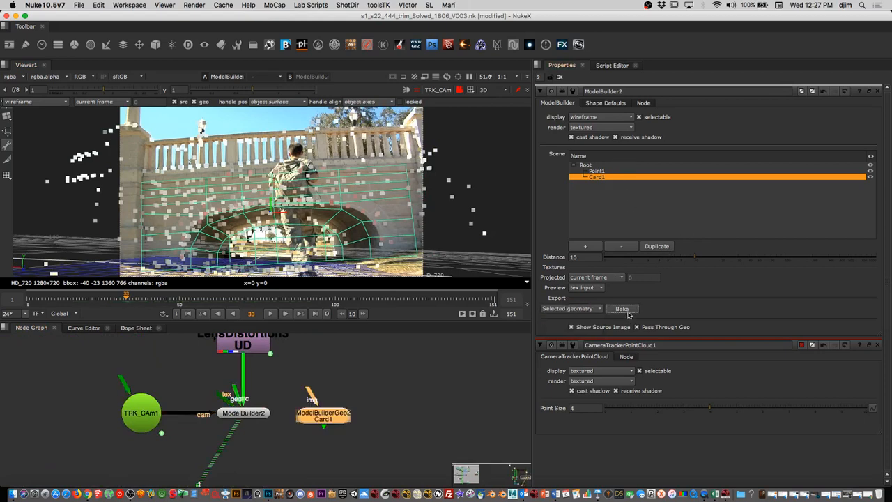
- Move the baked geometry node well clear of ModelBuilder2 in the node graph
{"action": "scroll", "coordinate": [365, 433], "scroll_direction": "down", "scroll_amount": 5}
{"action": "middle_click_drag", "start_coordinate": [365, 433], "coordinate": [341, 393]}
{"action": "left_click_drag", "start_coordinate": [328, 388], "coordinate": [480, 398]}
{"action": "middle_click_drag", "start_coordinate": [425, 398], "coordinate": [341, 391]}
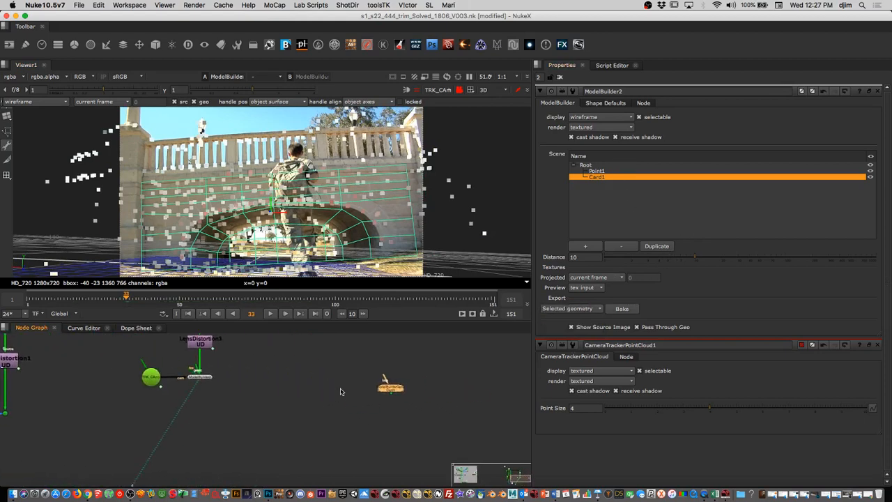
- Close the point cloud's properties to hide its points and bake a Projection setup for frame 33 from ModelBuilder2
{"action": "left_click", "coordinate": [585, 309]}
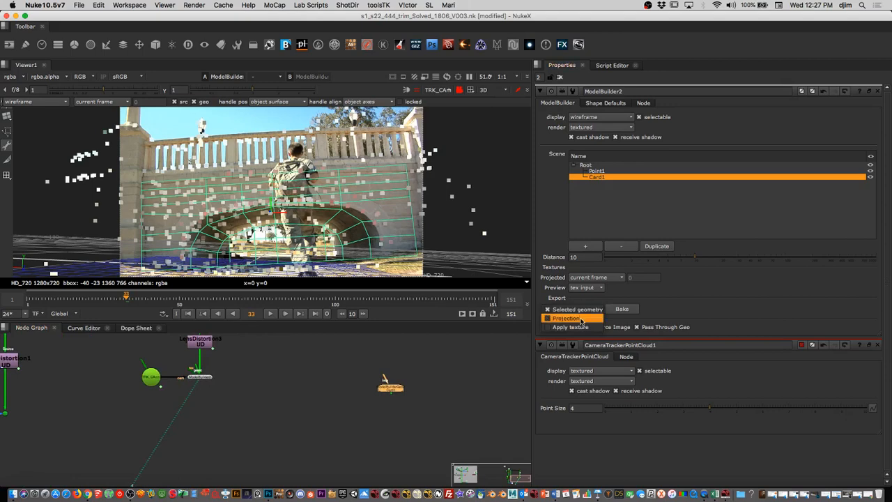
{"action": "left_click", "coordinate": [582, 318]}
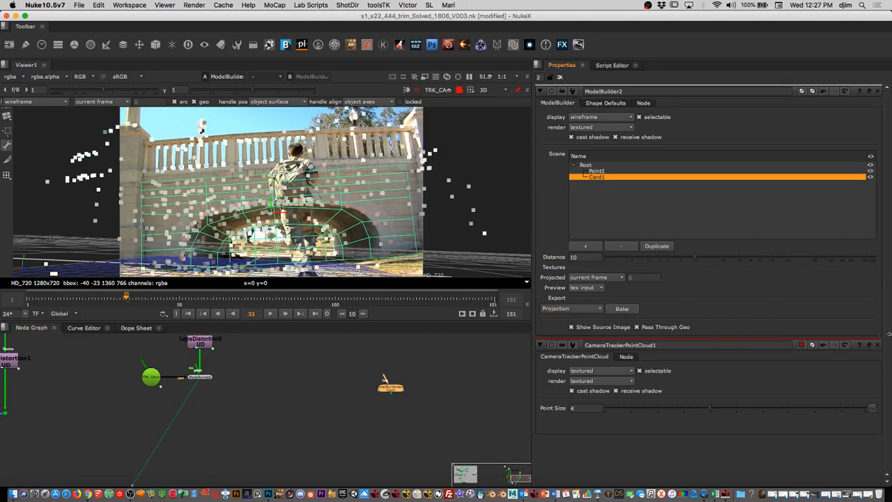
{"action": "left_click", "coordinate": [877, 344]}
{"action": "left_click", "coordinate": [621, 308]}
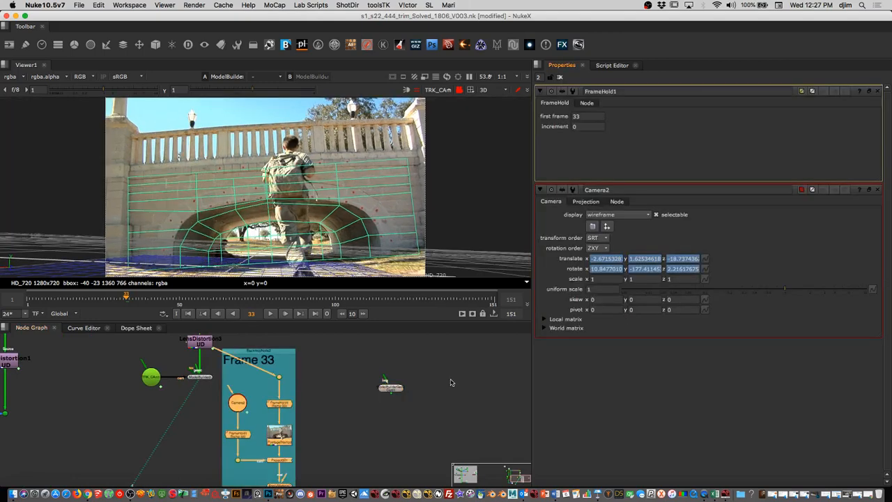
- Move the Frame 33 backdrop with its projection nodes away from ModelBuilder2, next to the baked geometry node
{"action": "scroll", "coordinate": [373, 388], "scroll_direction": "down", "scroll_amount": 3}
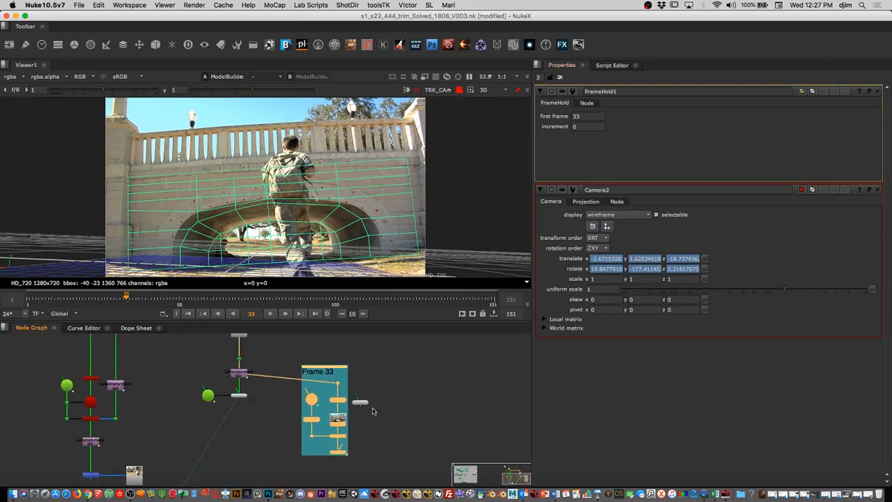
{"action": "scroll", "coordinate": [410, 421], "scroll_direction": "up", "scroll_amount": 3}
{"action": "left_click_drag", "start_coordinate": [319, 352], "coordinate": [353, 346]}
{"action": "scroll", "coordinate": [407, 423], "scroll_direction": "up", "scroll_amount": 4}
{"action": "middle_click_drag", "start_coordinate": [408, 424], "coordinate": [426, 388]}
{"action": "scroll", "coordinate": [425, 387], "scroll_direction": "down", "scroll_amount": 3}
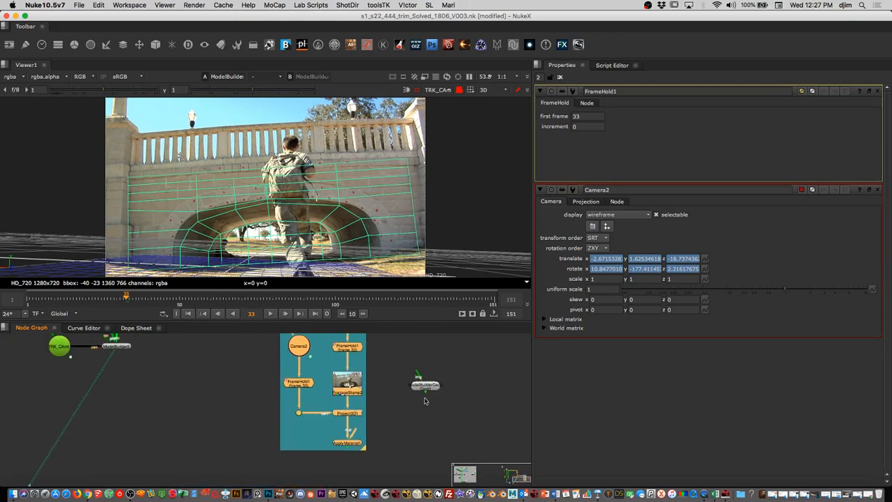
- Place the baked Card1 geometry node beside ApplyMaterial1 and connect ApplyMaterial1's geometry input to it
{"action": "left_click_drag", "start_coordinate": [427, 388], "coordinate": [411, 443]}
{"action": "scroll", "coordinate": [409, 443], "scroll_direction": "up", "scroll_amount": 3}
{"action": "left_click_drag", "start_coordinate": [327, 417], "coordinate": [407, 440]}
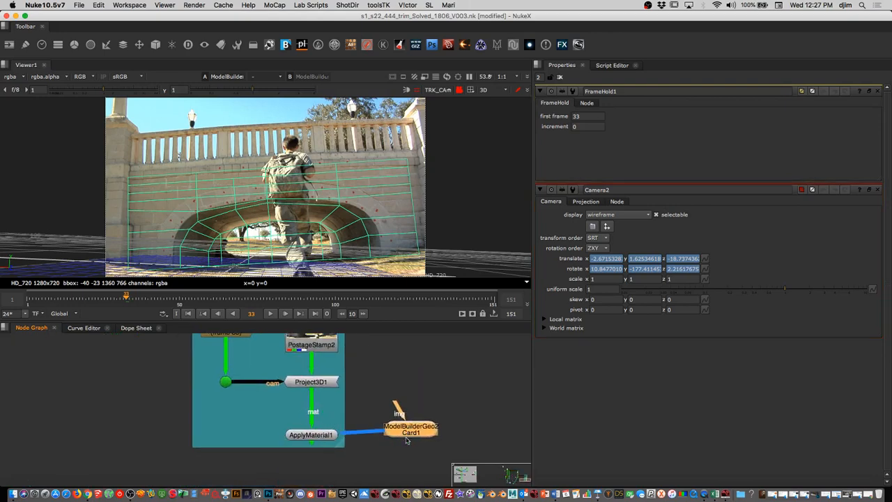
- View ApplyMaterial1's projected bridge geometry through the default 3D view, orbit around it, and play the shot
{"action": "left_click", "coordinate": [314, 437]}
{"action": "key", "text": "1"}
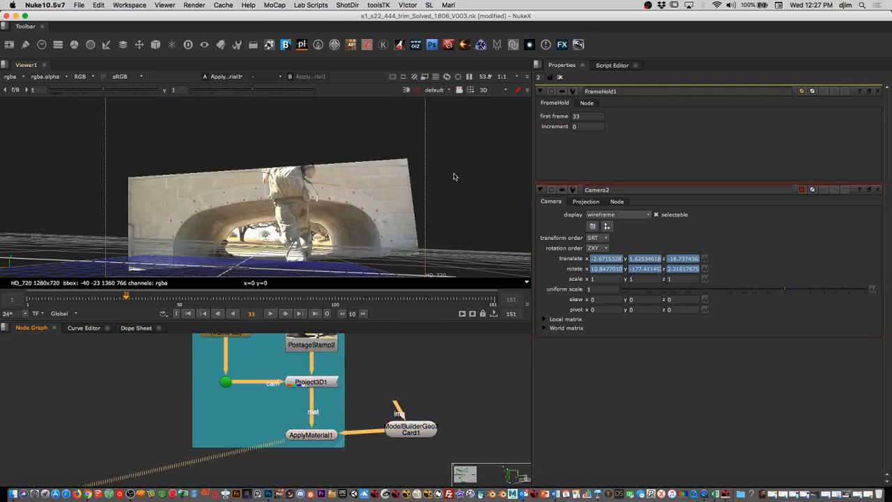
{"action": "left_click_drag", "start_coordinate": [455, 185], "coordinate": [367, 179], "text": "ctrl"}
{"action": "left_click", "coordinate": [273, 314]}
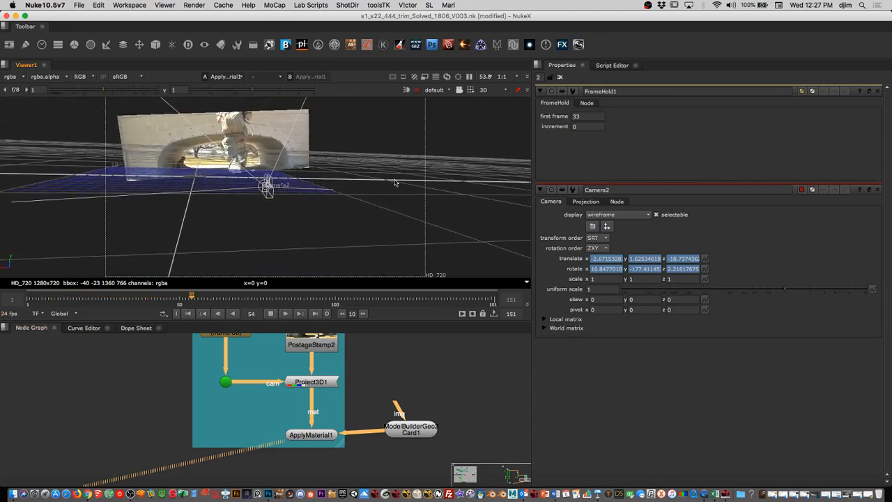
- Duplicate the green tracked camera node beside ModelBuilder2, keeping a single copy clear of the original
{"action": "scroll", "coordinate": [356, 422], "scroll_direction": "down", "scroll_amount": 4}
{"action": "scroll", "coordinate": [366, 411], "scroll_direction": "down", "scroll_amount": 6}
{"action": "scroll", "coordinate": [365, 411], "scroll_direction": "up", "scroll_amount": 8}
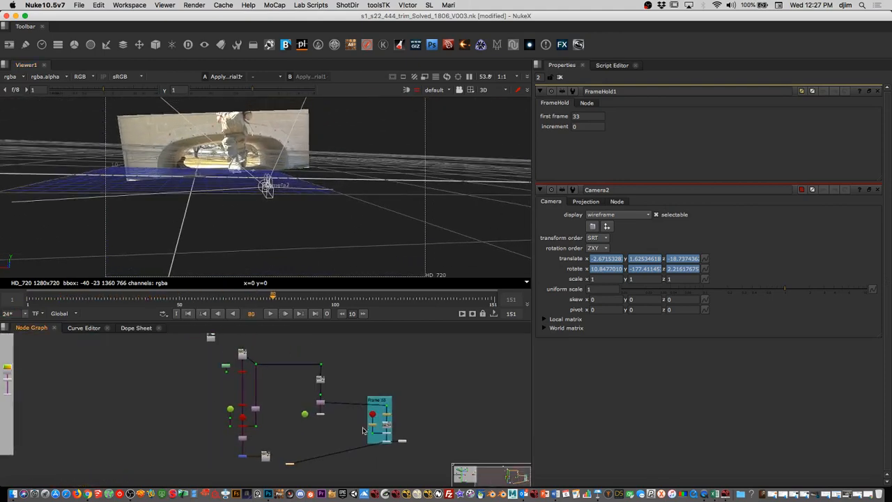
{"action": "left_click", "coordinate": [376, 387]}
{"action": "scroll", "coordinate": [291, 431], "scroll_direction": "up", "scroll_amount": 2}
{"action": "left_click_drag", "start_coordinate": [166, 351], "coordinate": [115, 415]}
{"action": "key", "text": "super+c"}
{"action": "key", "text": "super+v"}
{"action": "key", "text": "super+v"}
{"action": "left_click_drag", "start_coordinate": [180, 361], "coordinate": [278, 450]}
{"action": "key", "text": "Delete"}
{"action": "left_click", "coordinate": [161, 348]}
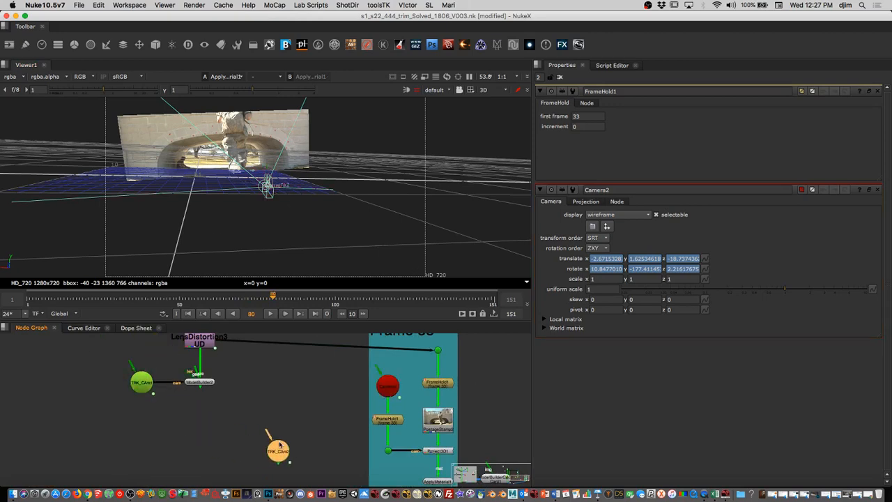
- Move the TRK_CAm2 camera copy below the Frame 33 backdrop, near ApplyMaterial1
{"action": "scroll", "coordinate": [313, 426], "scroll_direction": "down", "scroll_amount": 5}
{"action": "scroll", "coordinate": [312, 426], "scroll_direction": "up", "scroll_amount": 5}
{"action": "middle_click_drag", "start_coordinate": [336, 363], "coordinate": [302, 420]}
{"action": "left_click_drag", "start_coordinate": [219, 382], "coordinate": [314, 453]}
{"action": "scroll", "coordinate": [372, 450], "scroll_direction": "up", "scroll_amount": 4}
{"action": "middle_click_drag", "start_coordinate": [390, 448], "coordinate": [380, 437]}
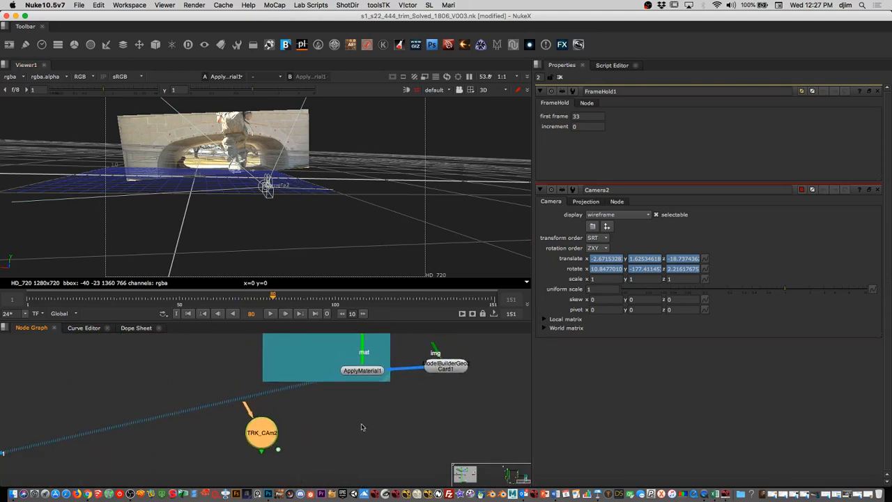
- Add a ScanlineRender node below ApplyMaterial1, connecting its obj/scn input to ApplyMaterial1 and its cam input to TRK_CAm2
{"action": "left_click", "coordinate": [360, 429]}
{"action": "key", "text": "Tab"}
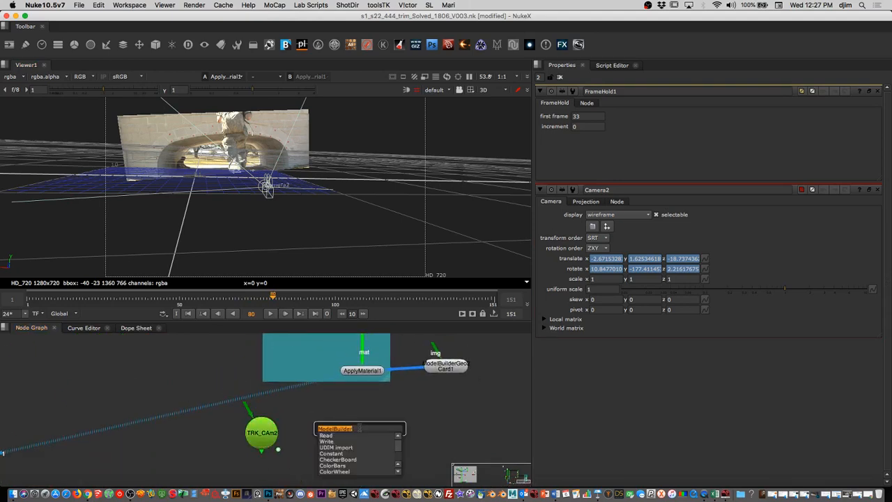
{"action": "type", "text": "sc"}
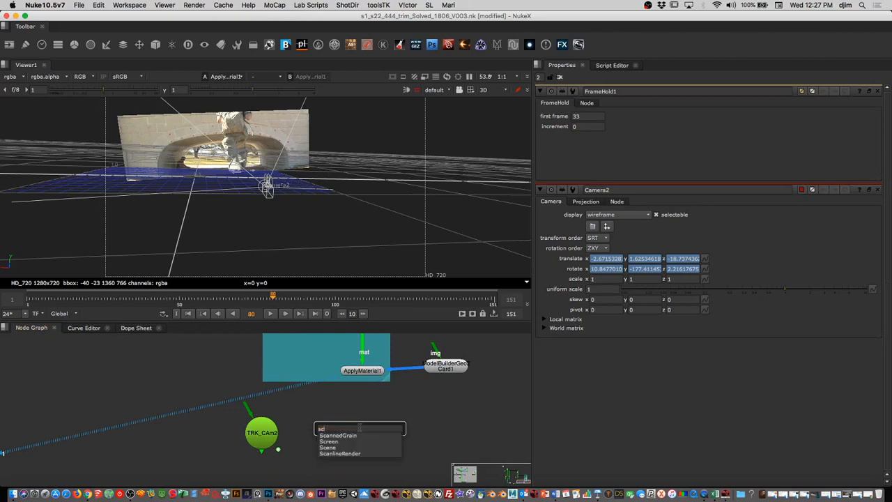
{"action": "key", "text": "Down"}
{"action": "key", "text": "Down"}
{"action": "key", "text": "Down"}
{"action": "key", "text": "Down"}
{"action": "key", "text": "Return"}
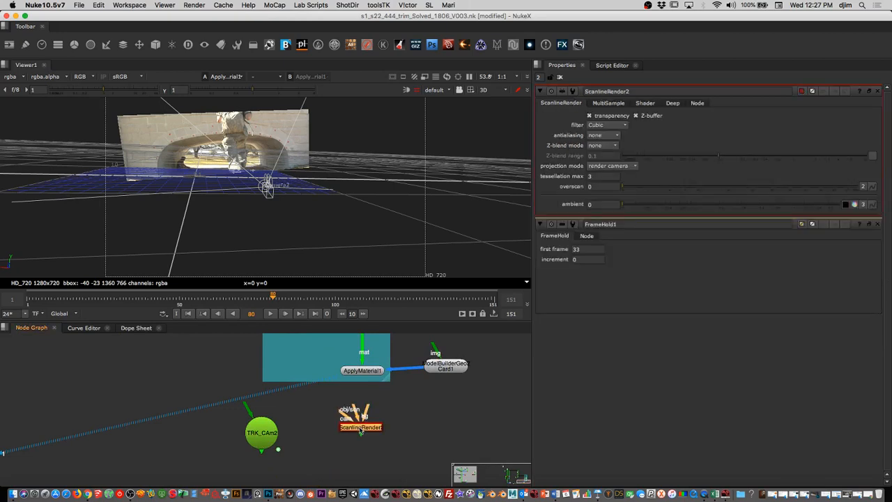
{"action": "left_click_drag", "start_coordinate": [354, 408], "coordinate": [276, 428]}
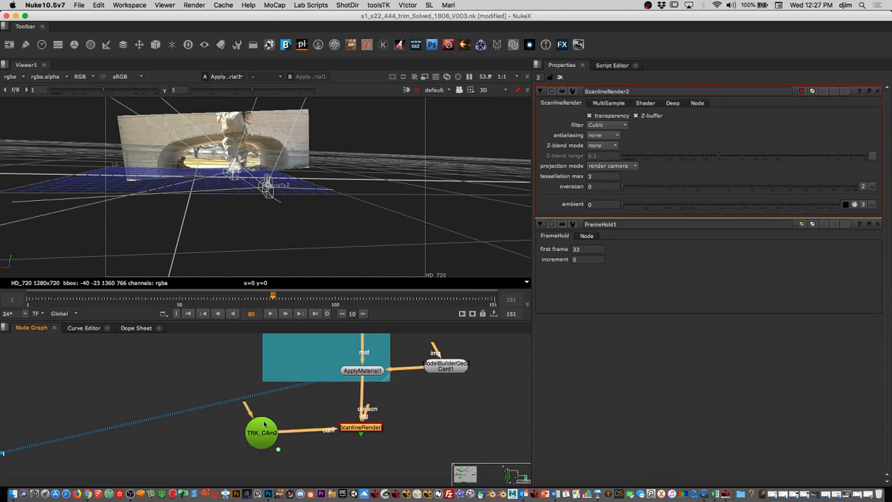
{"action": "left_click_drag", "start_coordinate": [363, 430], "coordinate": [362, 438]}
- View the ScanlineRender2 output in 2D and play the rendered projection from the first frame
{"action": "key", "text": "1"}
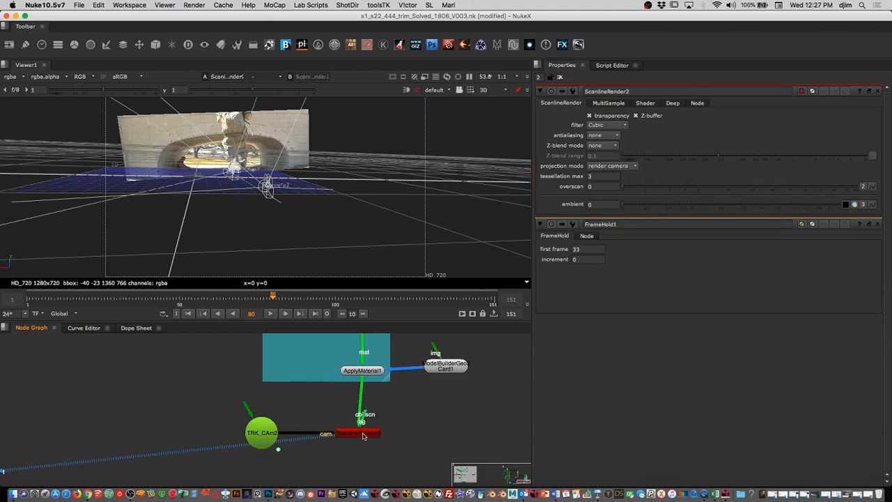
{"action": "key", "text": "Tab"}
{"action": "scroll", "coordinate": [475, 178], "scroll_direction": "down", "scroll_amount": 5}
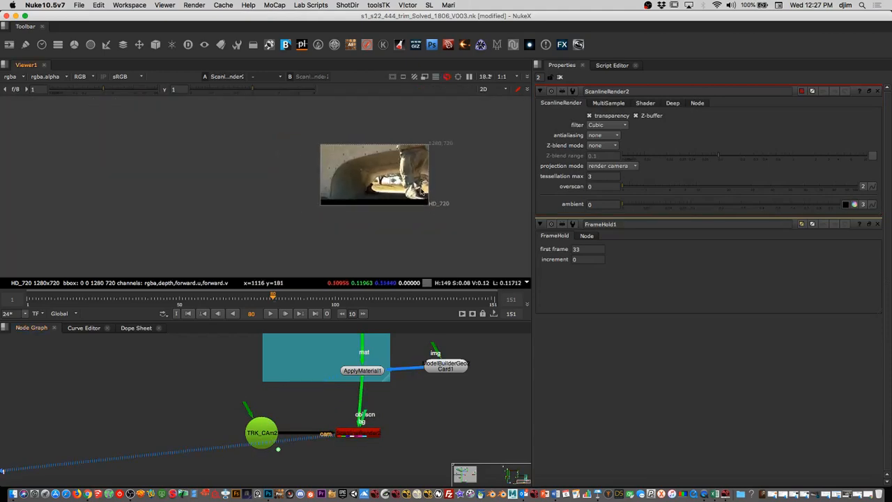
{"action": "middle_click_drag", "start_coordinate": [477, 180], "coordinate": [387, 207]}
{"action": "scroll", "coordinate": [395, 212], "scroll_direction": "up", "scroll_amount": 2}
{"action": "left_click", "coordinate": [188, 313]}
{"action": "left_click", "coordinate": [271, 313]}
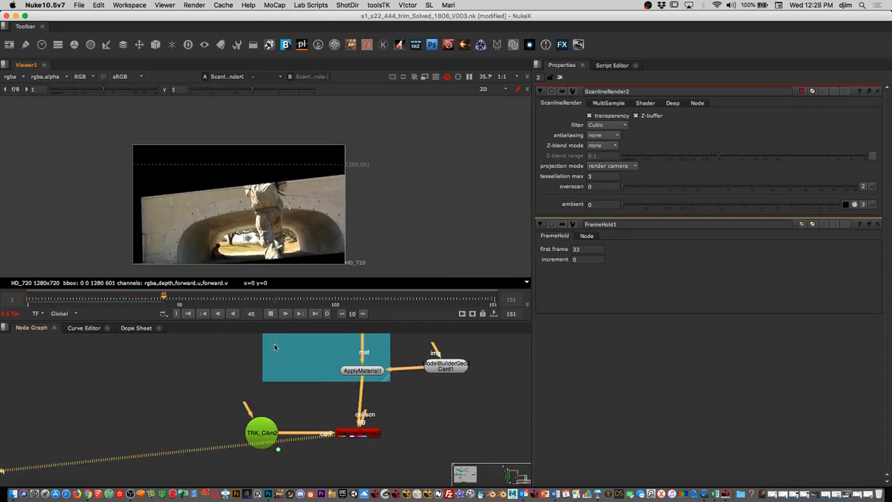
{"action": "left_click", "coordinate": [273, 314]}
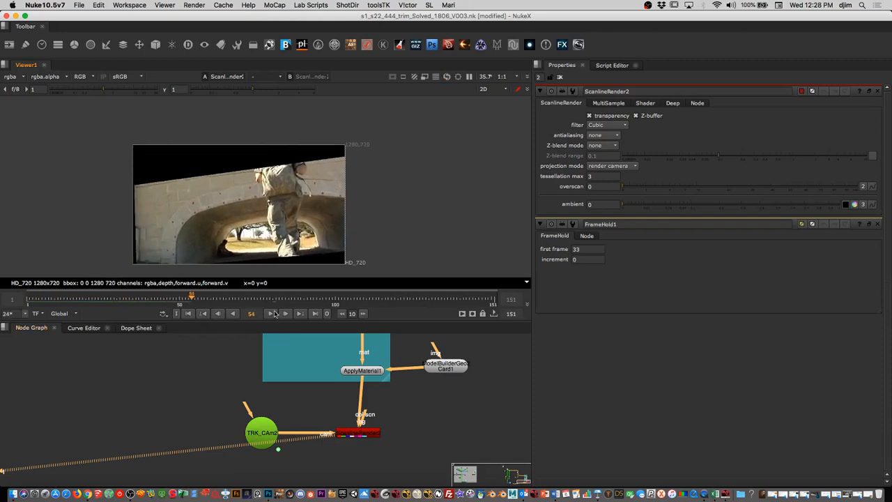
- Shift PostageStamp2 up slightly and add a RotoPaint node fed by it, placed beside the Frame 33 backdrop
{"action": "scroll", "coordinate": [394, 427], "scroll_direction": "down", "scroll_amount": 2}
{"action": "scroll", "coordinate": [416, 394], "scroll_direction": "up", "scroll_amount": 5}
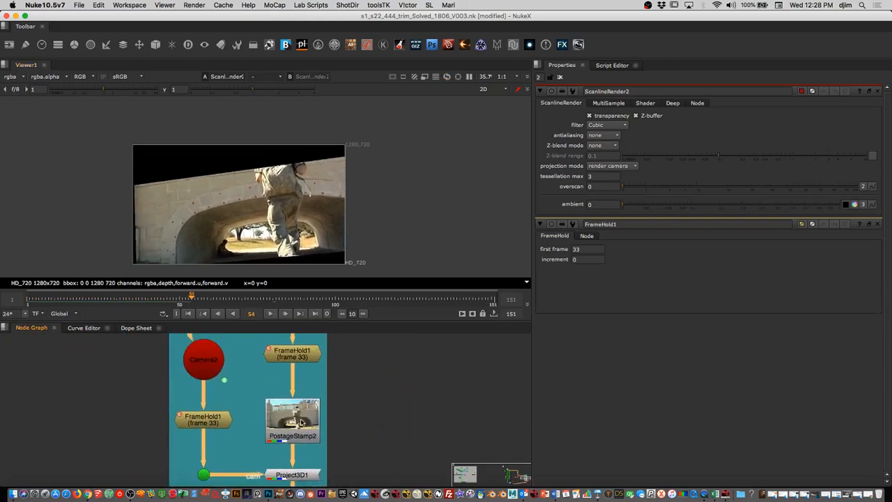
{"action": "left_click_drag", "start_coordinate": [301, 422], "coordinate": [307, 402]}
{"action": "key", "text": "Tab"}
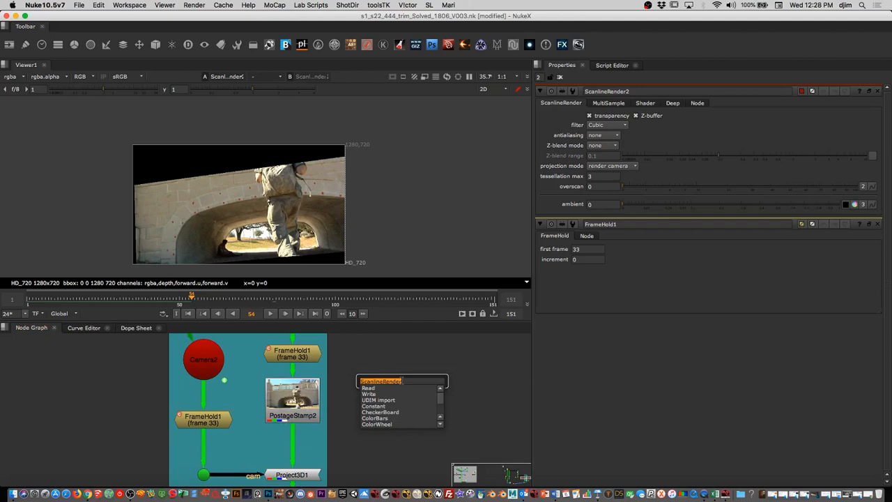
{"action": "type", "text": "roto"}
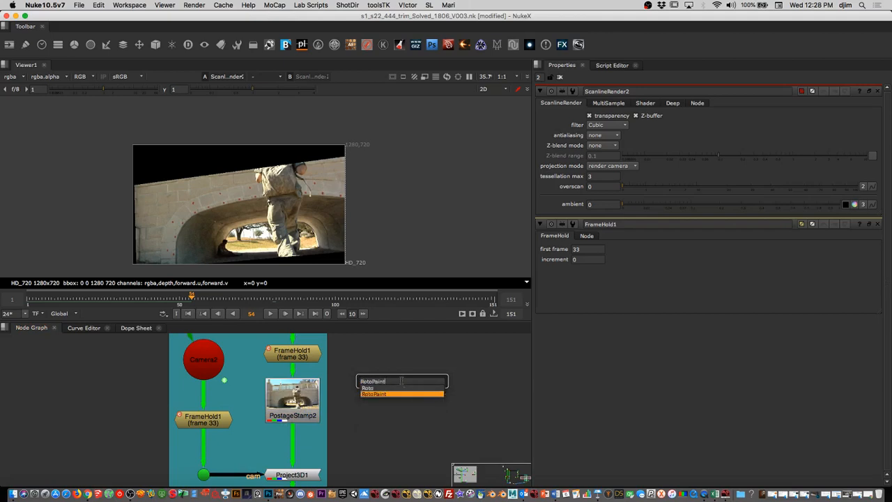
{"action": "left_click", "coordinate": [374, 393]}
{"action": "left_click_drag", "start_coordinate": [398, 377], "coordinate": [412, 397]}
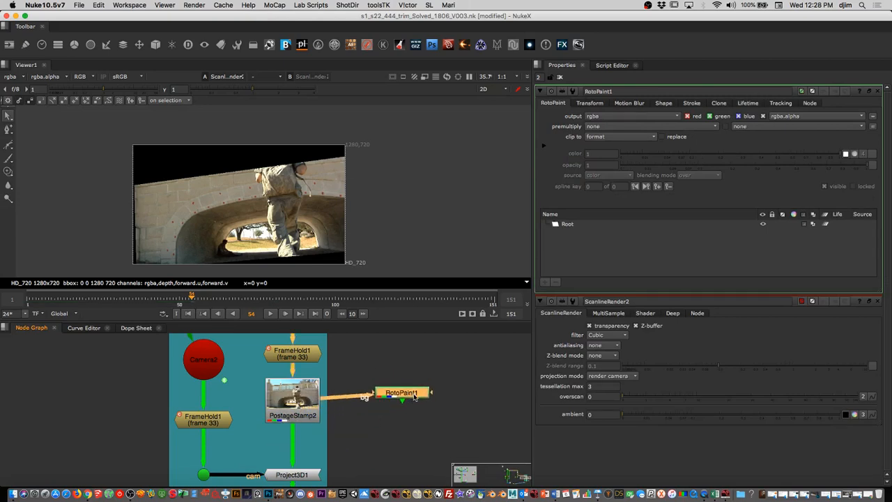
- View RotoPaint1's output at frame 33 and activate the Clone tool over the arch's red tracking markers
{"action": "key", "text": "1"}
{"action": "scroll", "coordinate": [376, 187], "scroll_direction": "up", "scroll_amount": 3}
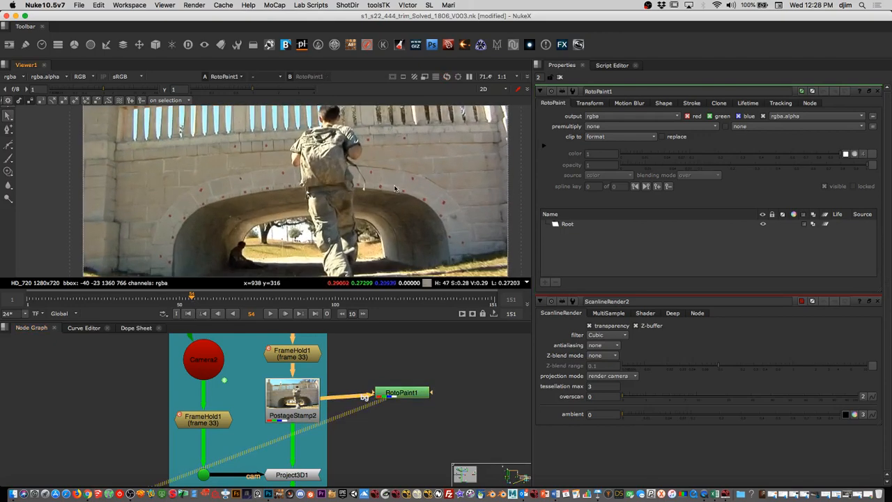
{"action": "left_click", "coordinate": [9, 159]}
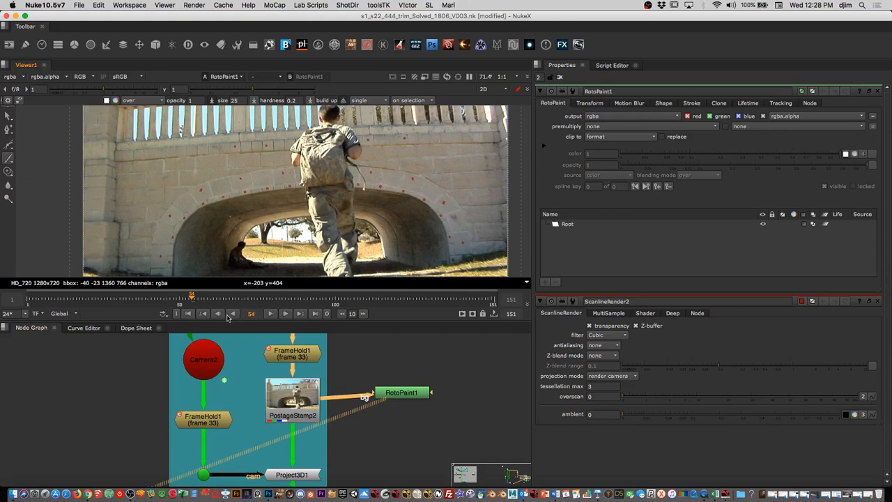
{"action": "left_click", "coordinate": [228, 314]}
{"action": "scroll", "coordinate": [285, 183], "scroll_direction": "up", "scroll_amount": 3}
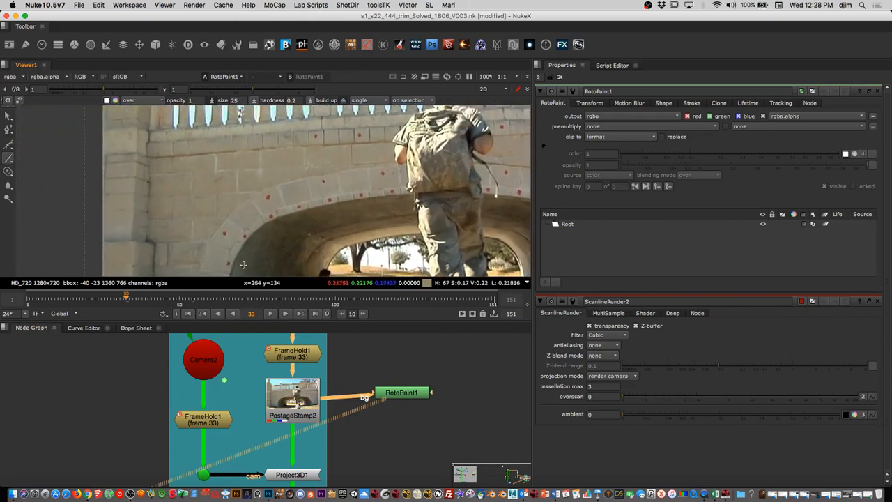
{"action": "scroll", "coordinate": [279, 174], "scroll_direction": "up", "scroll_amount": 4}
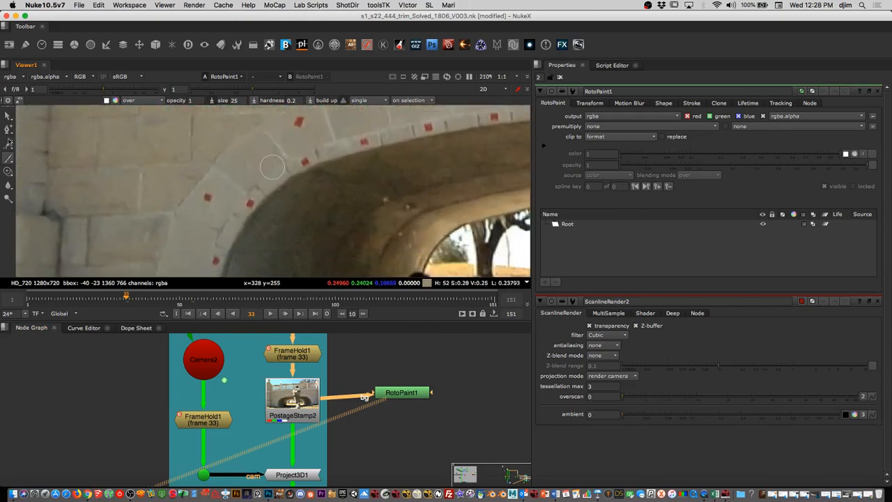
{"action": "left_click", "coordinate": [8, 159]}
{"action": "left_click", "coordinate": [7, 172]}
{"action": "left_click", "coordinate": [7, 172]}
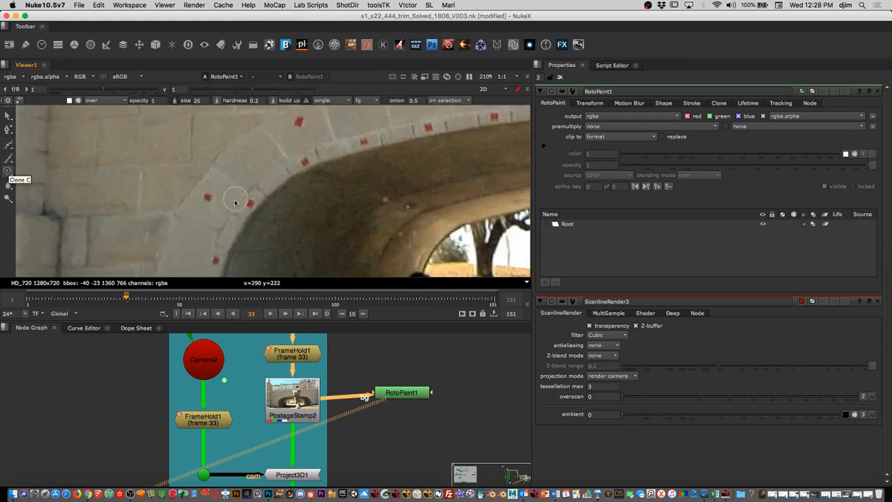
- Reduce the clone brush size to about 12.80 and clone clean stone over the outer row of red markers on the arch
{"action": "scroll", "coordinate": [225, 195], "scroll_direction": "up", "scroll_amount": 1}
{"action": "mouse_move", "coordinate": [219, 209]}
{"action": "left_mouse_down", "text": "shift"}
{"action": "mouse_move", "coordinate": [216, 216]}
{"action": "mouse_move", "coordinate": [198, 202]}
{"action": "left_mouse_up", "text": "shift"}
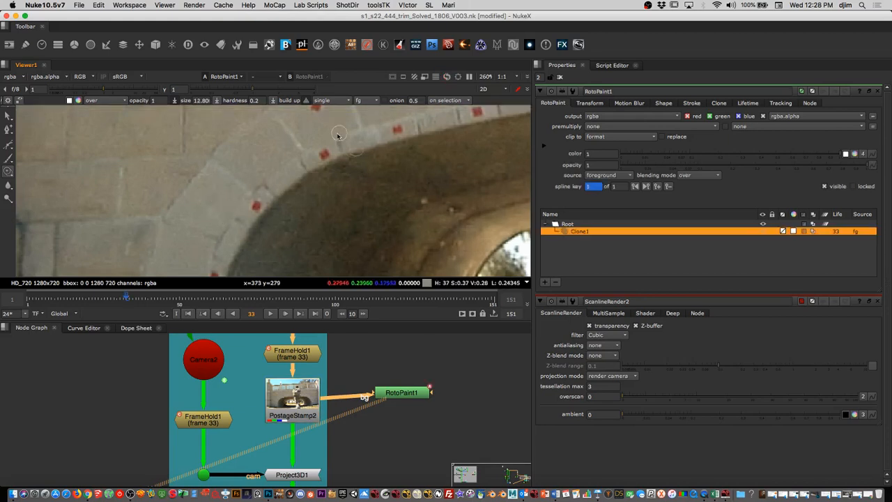
{"action": "scroll", "coordinate": [295, 183], "scroll_direction": "up", "scroll_amount": 2}
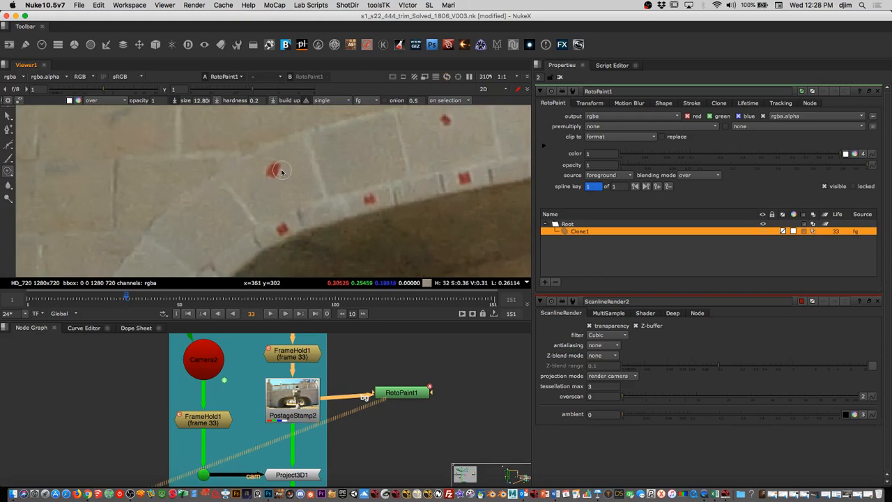
{"action": "left_click_drag", "start_coordinate": [281, 172], "coordinate": [277, 170]}
{"action": "scroll", "coordinate": [422, 151], "scroll_direction": "down", "scroll_amount": 3}
{"action": "middle_click_drag", "start_coordinate": [423, 152], "coordinate": [343, 179]}
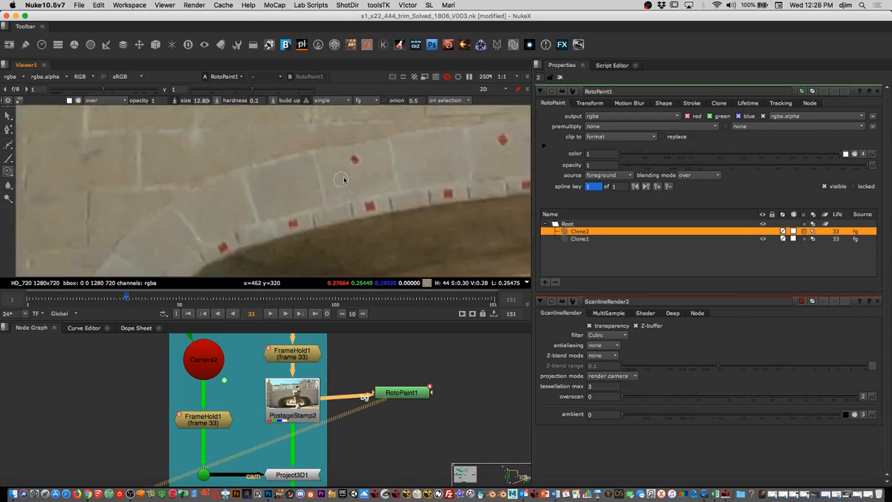
{"action": "scroll", "coordinate": [364, 166], "scroll_direction": "up", "scroll_amount": 5}
{"action": "left_click_drag", "start_coordinate": [339, 151], "coordinate": [335, 152]}
{"action": "scroll", "coordinate": [363, 155], "scroll_direction": "down", "scroll_amount": 5}
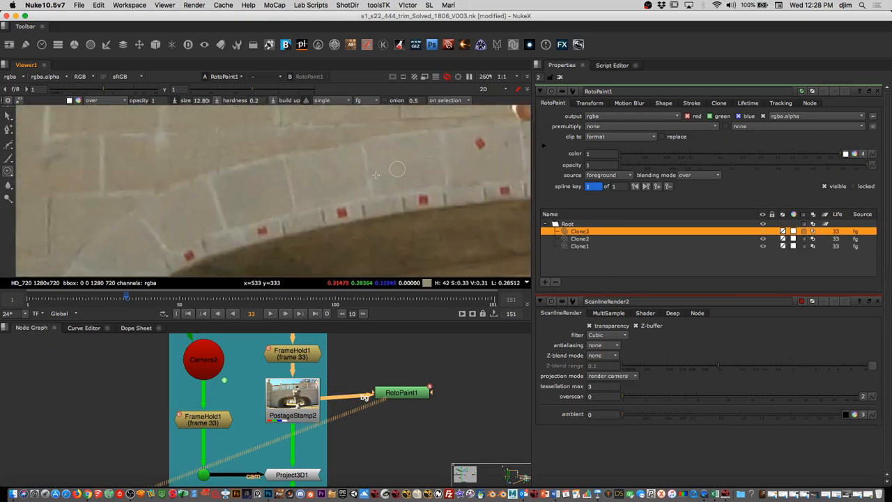
{"action": "middle_click_drag", "start_coordinate": [418, 153], "coordinate": [315, 178]}
{"action": "left_click_drag", "start_coordinate": [400, 157], "coordinate": [395, 156]}
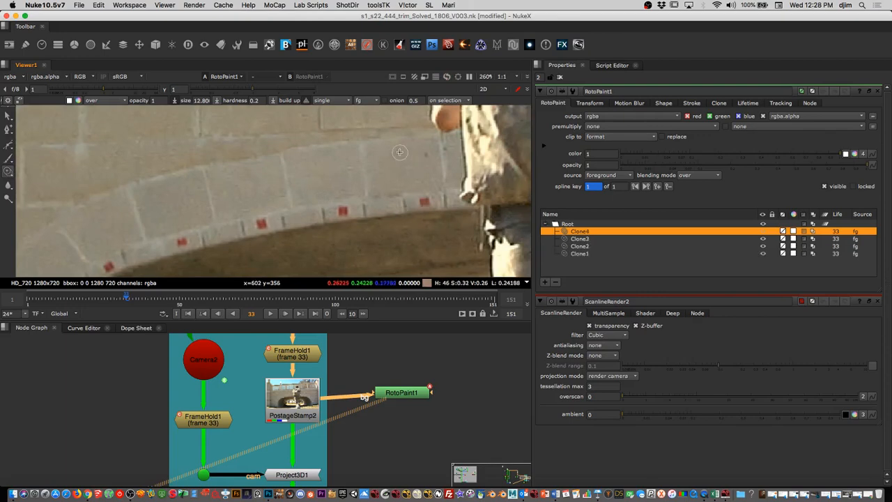
{"action": "left_click", "coordinate": [425, 154]}
- Clone clean stone over the red markers near the base of the arch's left leg
{"action": "scroll", "coordinate": [418, 159], "scroll_direction": "down", "scroll_amount": 4}
{"action": "middle_click_drag", "start_coordinate": [230, 261], "coordinate": [298, 211]}
{"action": "scroll", "coordinate": [299, 209], "scroll_direction": "up", "scroll_amount": 5}
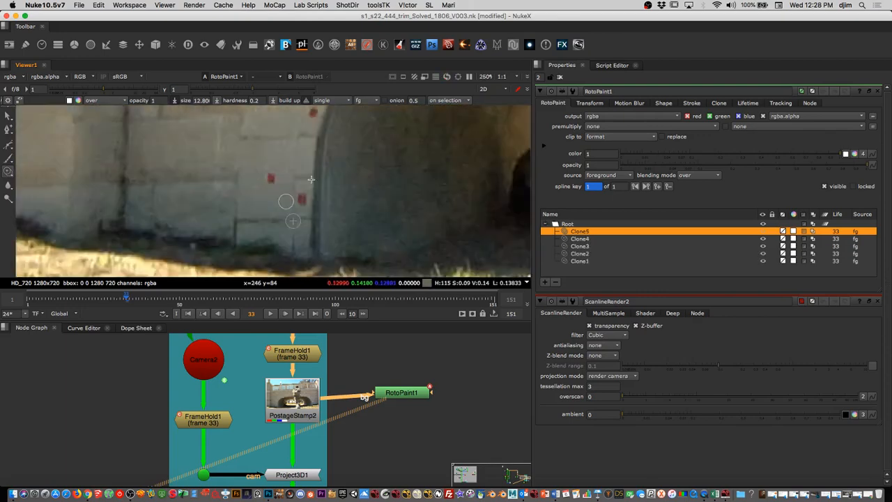
{"action": "scroll", "coordinate": [264, 179], "scroll_direction": "up", "scroll_amount": 1}
{"action": "scroll", "coordinate": [279, 185], "scroll_direction": "up", "scroll_amount": 4}
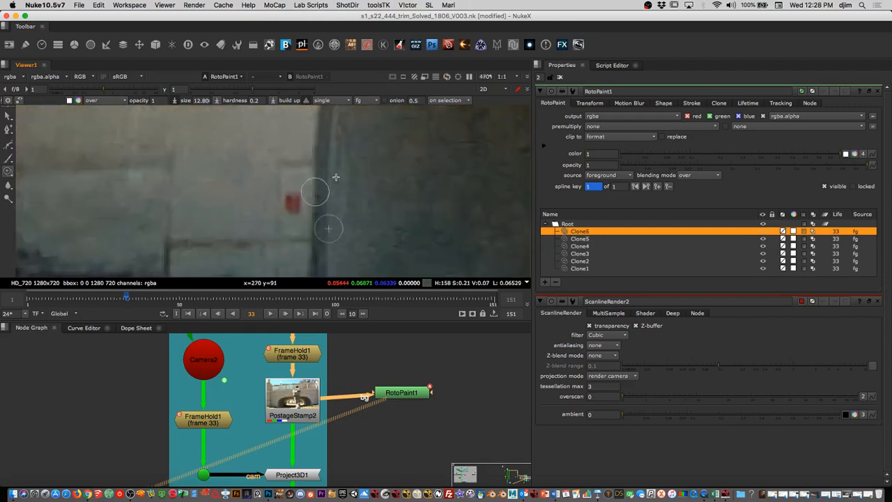
{"action": "left_click_drag", "start_coordinate": [234, 176], "coordinate": [255, 167]}
{"action": "middle_click_drag", "start_coordinate": [254, 166], "coordinate": [248, 222]}
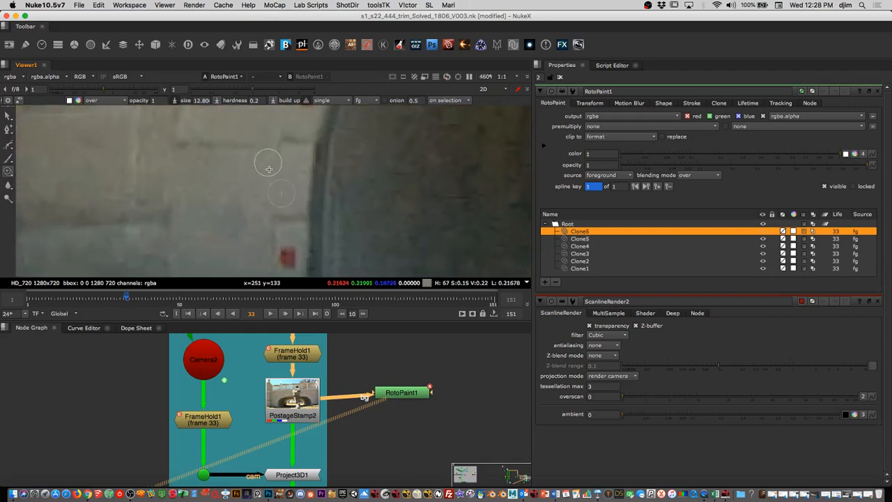
{"action": "left_click_drag", "start_coordinate": [267, 251], "coordinate": [290, 255], "text": "super"}
- Clone clean stone over the red markers along the arch's inner edge, from the left leg up into the curve
{"action": "scroll", "coordinate": [301, 237], "scroll_direction": "down", "scroll_amount": 5}
{"action": "scroll", "coordinate": [307, 248], "scroll_direction": "up", "scroll_amount": 3}
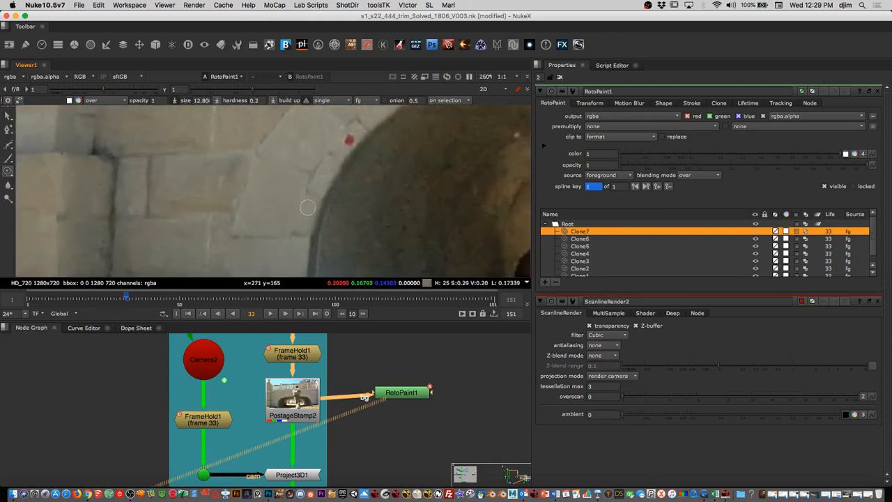
{"action": "scroll", "coordinate": [335, 192], "scroll_direction": "down", "scroll_amount": 4}
{"action": "scroll", "coordinate": [335, 235], "scroll_direction": "up", "scroll_amount": 4}
{"action": "left_click_drag", "start_coordinate": [339, 208], "coordinate": [332, 211]}
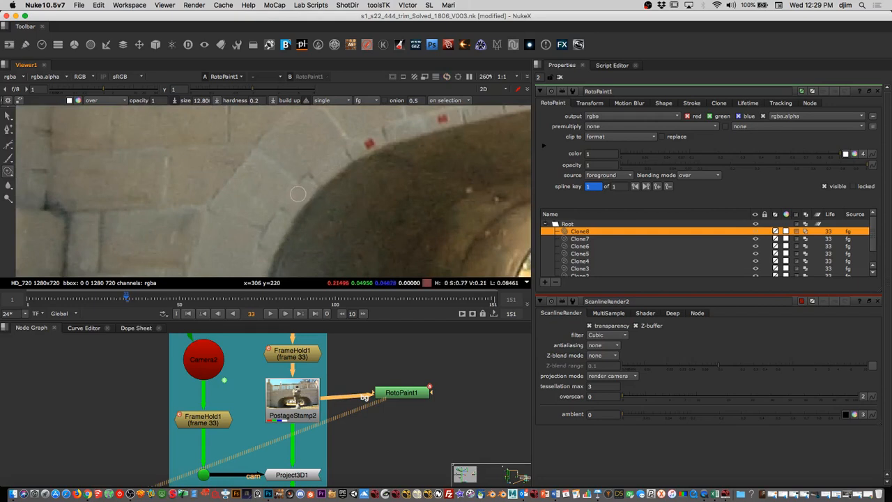
{"action": "left_click_drag", "start_coordinate": [297, 194], "coordinate": [305, 198]}
{"action": "scroll", "coordinate": [353, 166], "scroll_direction": "down", "scroll_amount": 3}
{"action": "middle_click_drag", "start_coordinate": [354, 166], "coordinate": [291, 225]}
{"action": "scroll", "coordinate": [293, 224], "scroll_direction": "up", "scroll_amount": 5}
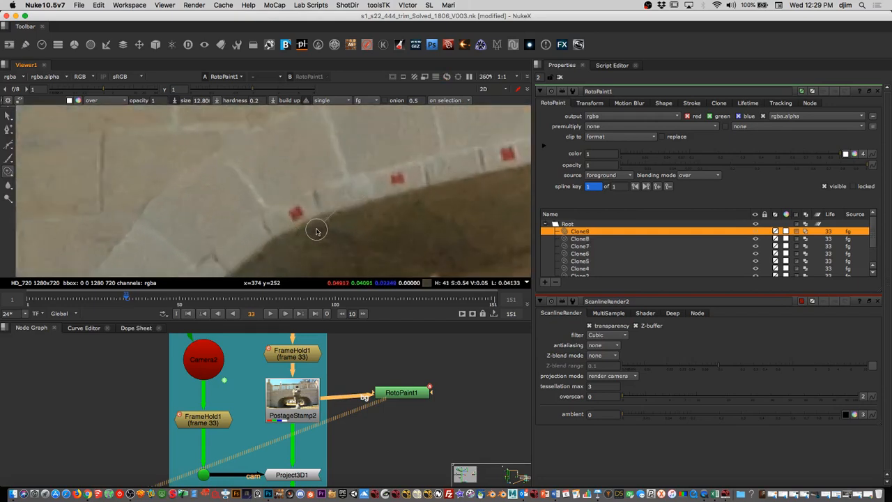
{"action": "left_click_drag", "start_coordinate": [315, 231], "coordinate": [288, 216]}
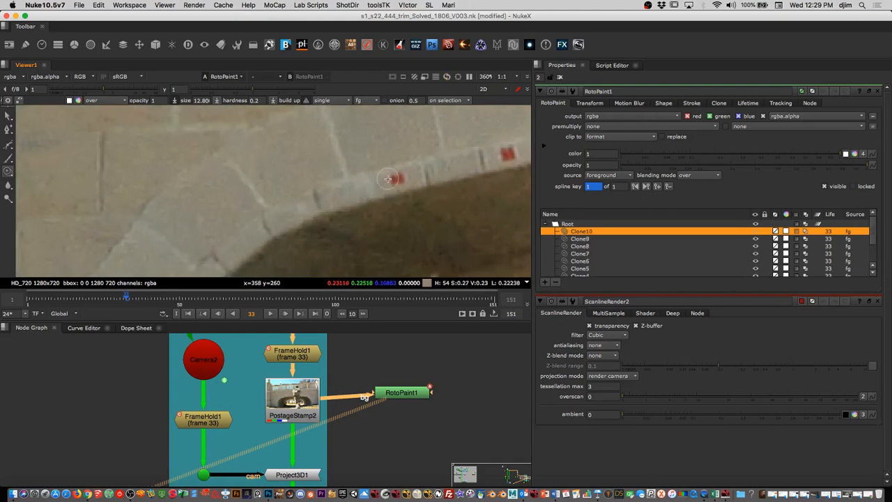
- Switch to the Brush tool, set its colour to orange, and paint a freehand squiggle on the stone wall above the arch's left side
{"action": "scroll", "coordinate": [340, 199], "scroll_direction": "down", "scroll_amount": 5}
{"action": "middle_click_drag", "start_coordinate": [340, 199], "coordinate": [330, 174]}
{"action": "scroll", "coordinate": [431, 154], "scroll_direction": "down", "scroll_amount": 3}
{"action": "scroll", "coordinate": [396, 188], "scroll_direction": "up", "scroll_amount": 3}
{"action": "middle_click_drag", "start_coordinate": [431, 154], "coordinate": [356, 230]}
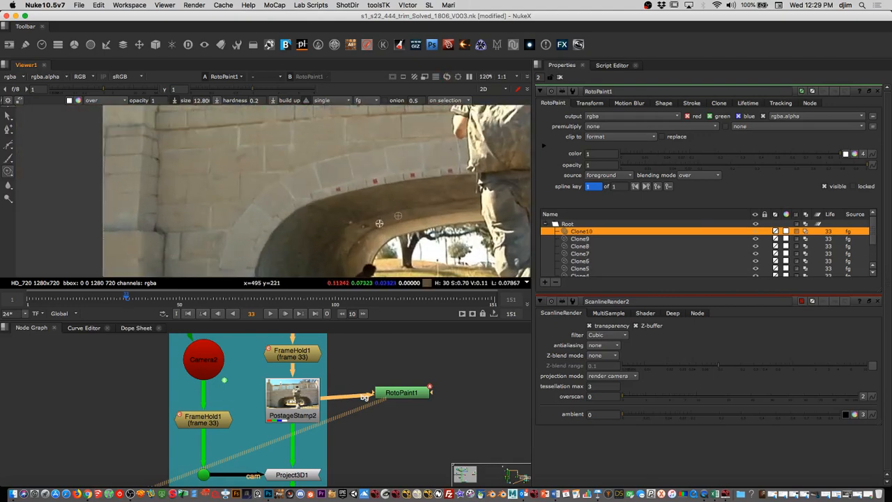
{"action": "scroll", "coordinate": [363, 217], "scroll_direction": "down", "scroll_amount": 2}
{"action": "left_click", "coordinate": [9, 158]}
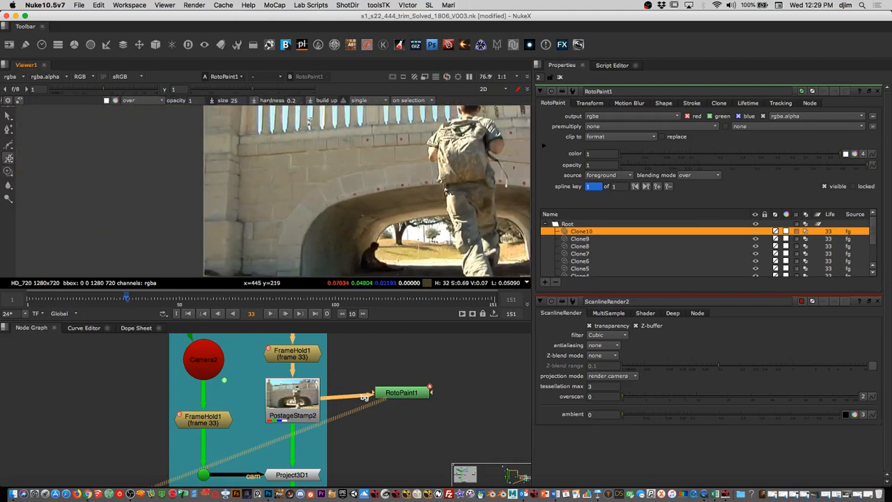
{"action": "scroll", "coordinate": [361, 153], "scroll_direction": "up", "scroll_amount": 3}
{"action": "left_click", "coordinate": [115, 100]}
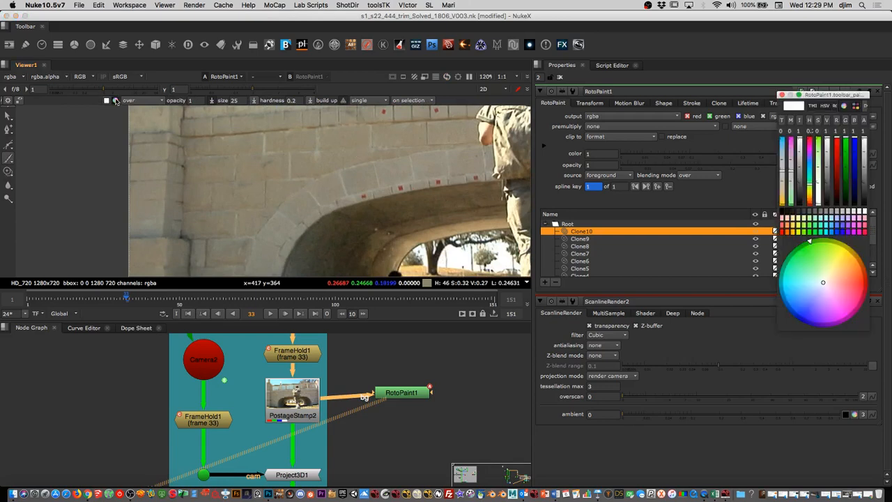
{"action": "left_click", "coordinate": [864, 270]}
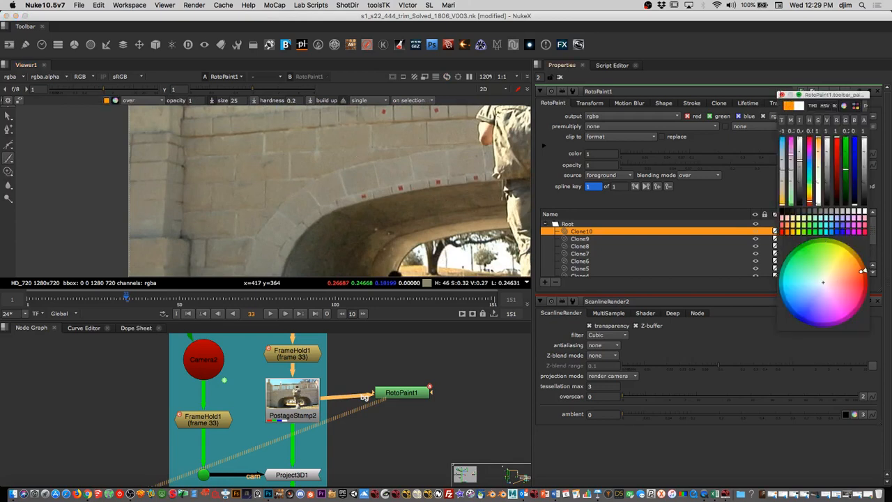
{"action": "left_click", "coordinate": [781, 94]}
{"action": "mouse_move", "coordinate": [232, 178]}
{"action": "left_mouse_down"}
{"action": "mouse_move", "coordinate": [251, 148]}
{"action": "mouse_move", "coordinate": [307, 155]}
{"action": "mouse_move", "coordinate": [357, 138]}
{"action": "left_mouse_up"}
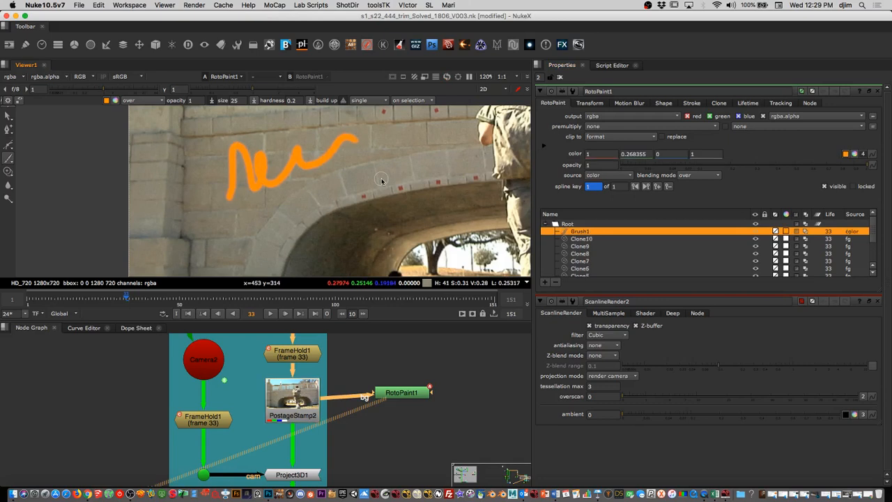
- Place a clone of FrameHold1 (frame 33) directly below RotoPaint1, fed by its output
{"action": "left_click_drag", "start_coordinate": [875, 233], "coordinate": [877, 248]}
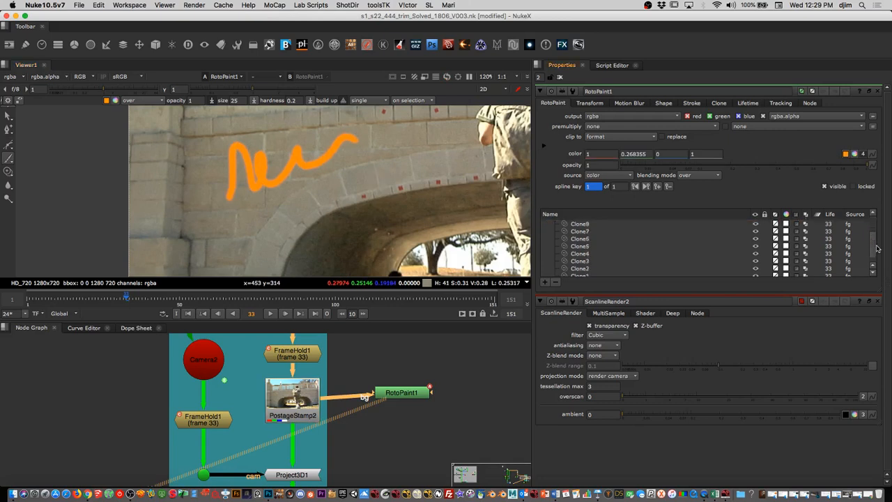
{"action": "left_click", "coordinate": [303, 357]}
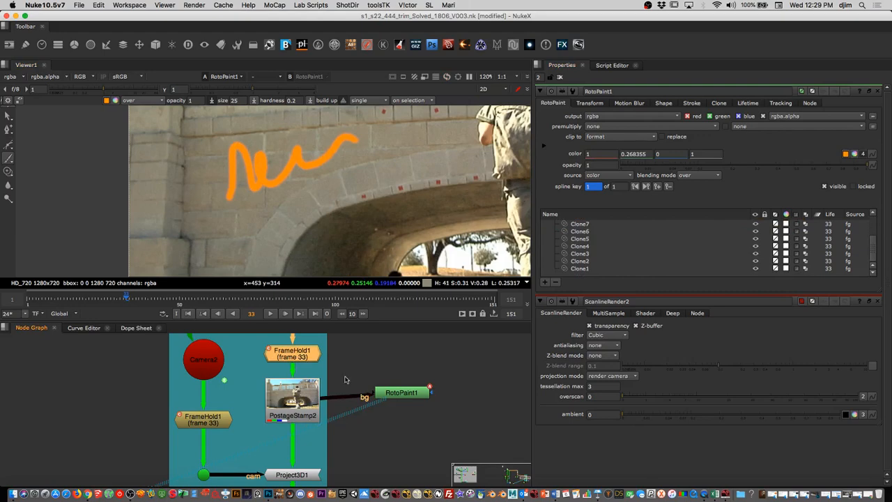
{"action": "key", "text": "alt+k"}
{"action": "mouse_move", "coordinate": [308, 358]}
{"action": "left_mouse_down"}
{"action": "mouse_move", "coordinate": [408, 377]}
{"action": "mouse_move", "coordinate": [362, 411]}
{"action": "mouse_move", "coordinate": [423, 428]}
{"action": "left_mouse_up"}
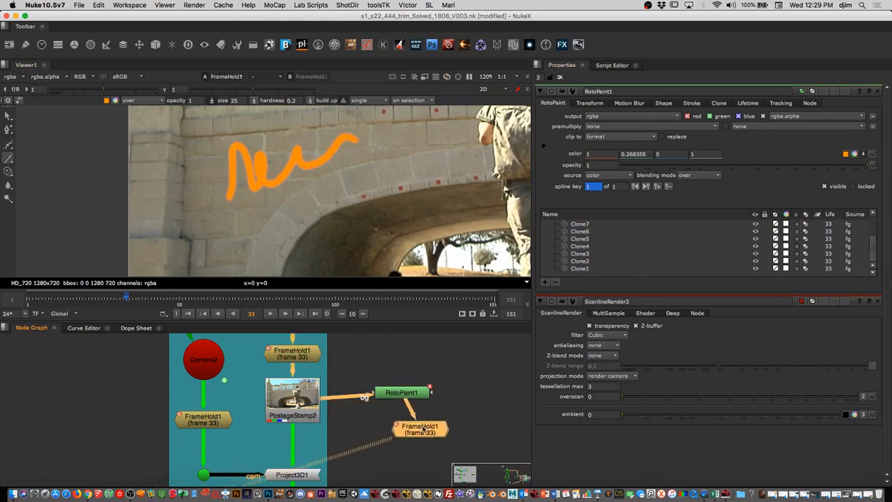
{"action": "scroll", "coordinate": [421, 426], "scroll_direction": "up", "scroll_amount": 3}
- Set RotoPaint1's output mask to rgba.alpha and check the paint strokes in the alpha channel
{"action": "left_click", "coordinate": [420, 370]}
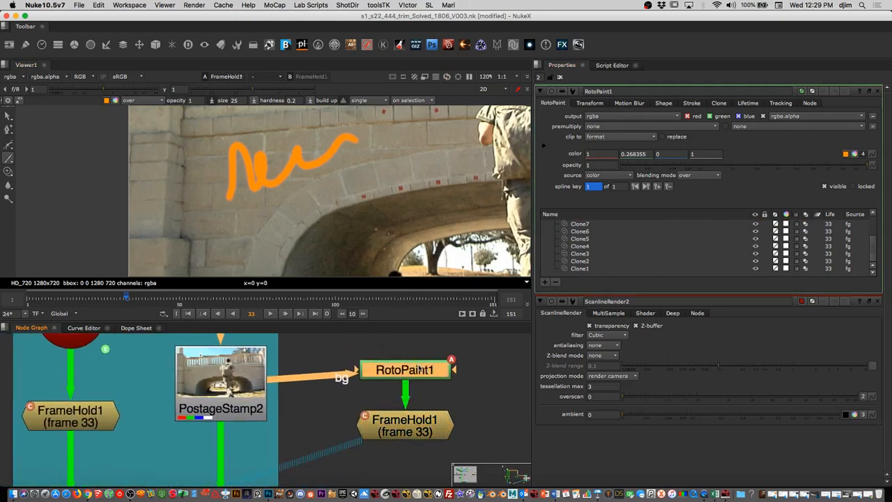
{"action": "left_click", "coordinate": [544, 148]}
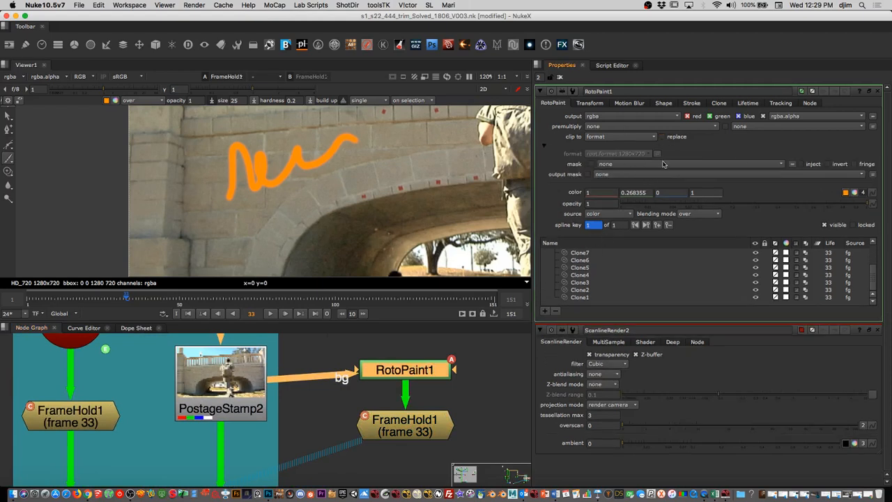
{"action": "left_click", "coordinate": [645, 176]}
{"action": "left_click", "coordinate": [634, 221]}
{"action": "left_click", "coordinate": [418, 432]}
{"action": "key", "text": "a"}
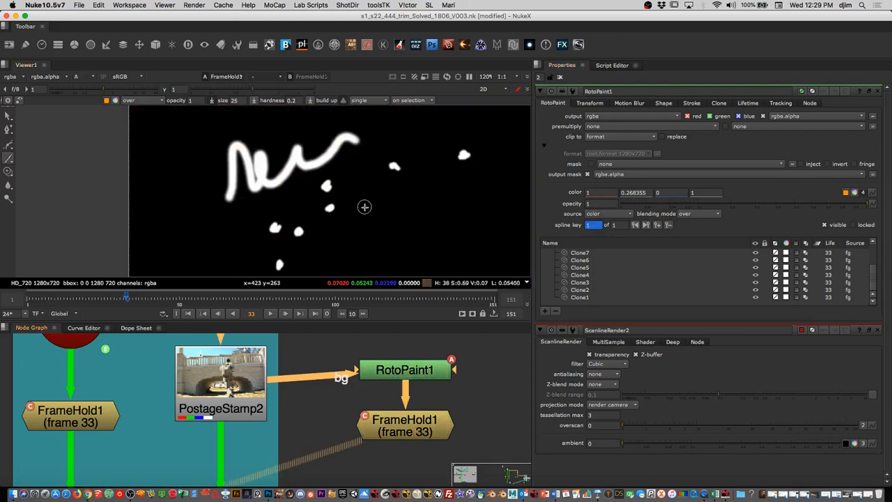
{"action": "scroll", "coordinate": [400, 199], "scroll_direction": "down", "scroll_amount": 5}
{"action": "scroll", "coordinate": [355, 209], "scroll_direction": "up", "scroll_amount": 3}
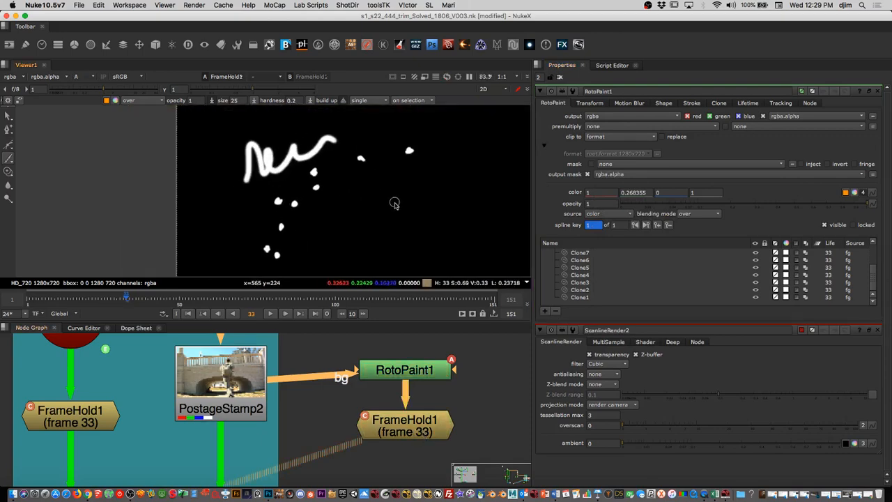
{"action": "key", "text": "a"}
- Add a Premult node after the cloned FrameHold1 below RotoPaint1
{"action": "left_click", "coordinate": [402, 427]}
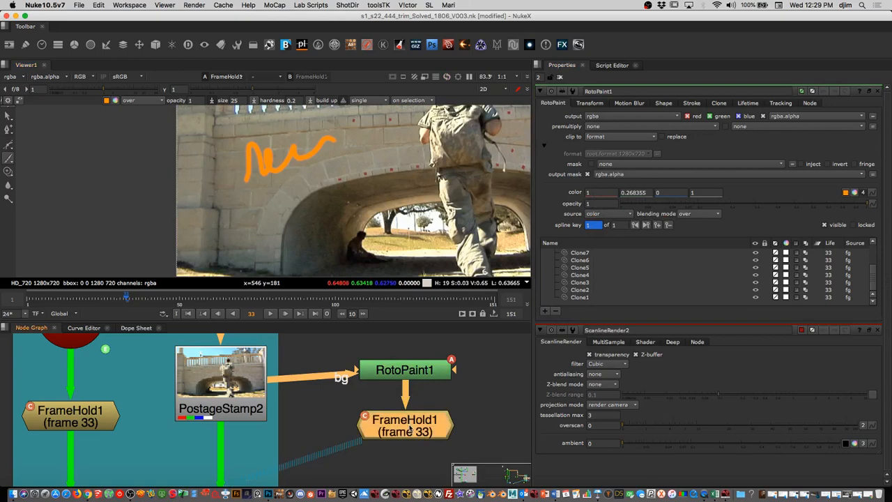
{"action": "key", "text": "Tab"}
{"action": "type", "text": "pre"}
{"action": "key", "text": "Return"}
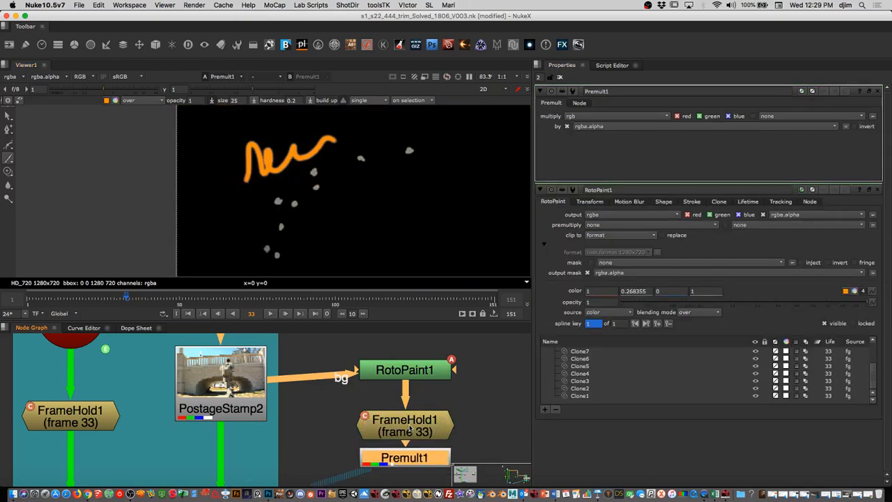
- Insert a Merge (over) between PostageStamp2 and Project3D1 with Premult1 as its A input, and view its output
{"action": "scroll", "coordinate": [331, 428], "scroll_direction": "down", "scroll_amount": 4}
{"action": "middle_click_drag", "start_coordinate": [331, 429], "coordinate": [361, 431]}
{"action": "scroll", "coordinate": [358, 412], "scroll_direction": "up", "scroll_amount": 4}
{"action": "left_click", "coordinate": [306, 416]}
{"action": "key", "text": "m"}
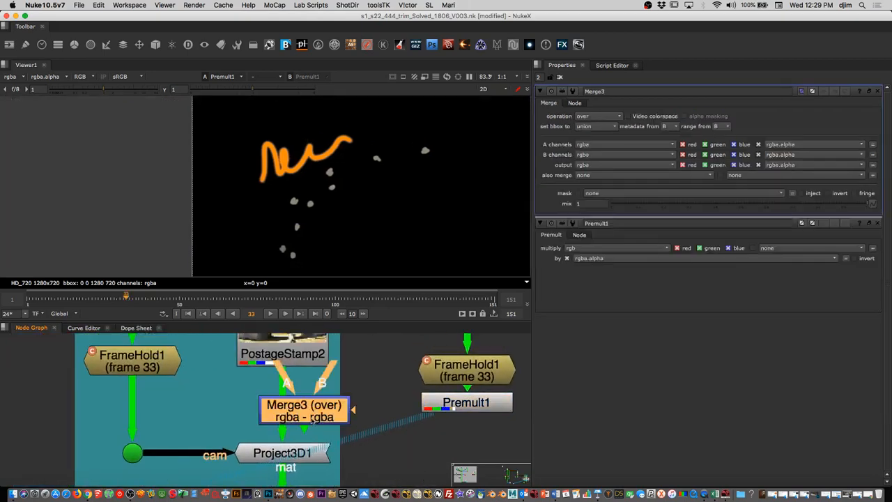
{"action": "left_click_drag", "start_coordinate": [343, 412], "coordinate": [466, 406]}
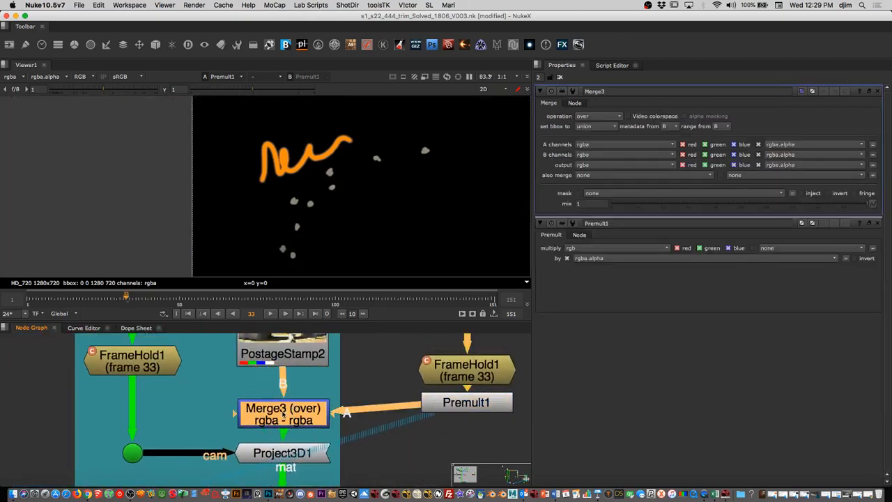
{"action": "left_click_drag", "start_coordinate": [283, 414], "coordinate": [283, 409]}
{"action": "key", "text": "1"}
{"action": "scroll", "coordinate": [388, 202], "scroll_direction": "down", "scroll_amount": 4}
{"action": "scroll", "coordinate": [384, 213], "scroll_direction": "up", "scroll_amount": 5}
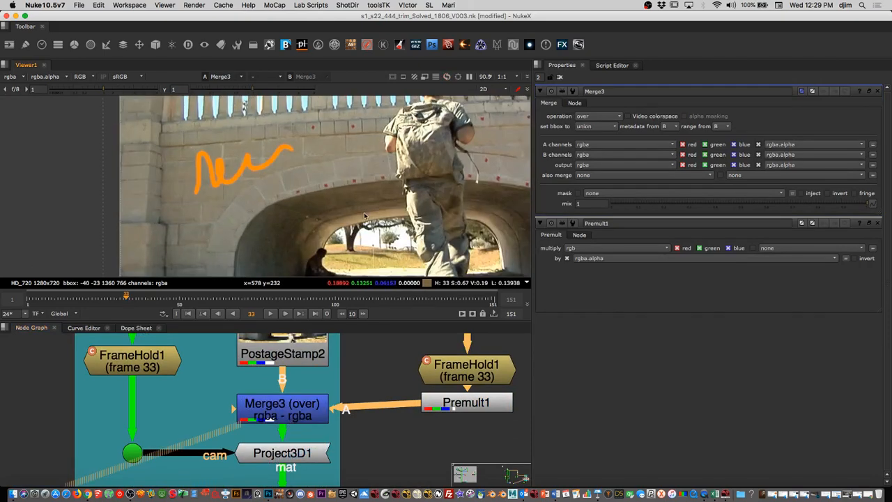
- Examine the paint branch feeding the projection and the merged strokes over the bridge plate
{"action": "middle_click_drag", "start_coordinate": [361, 356], "coordinate": [368, 429]}
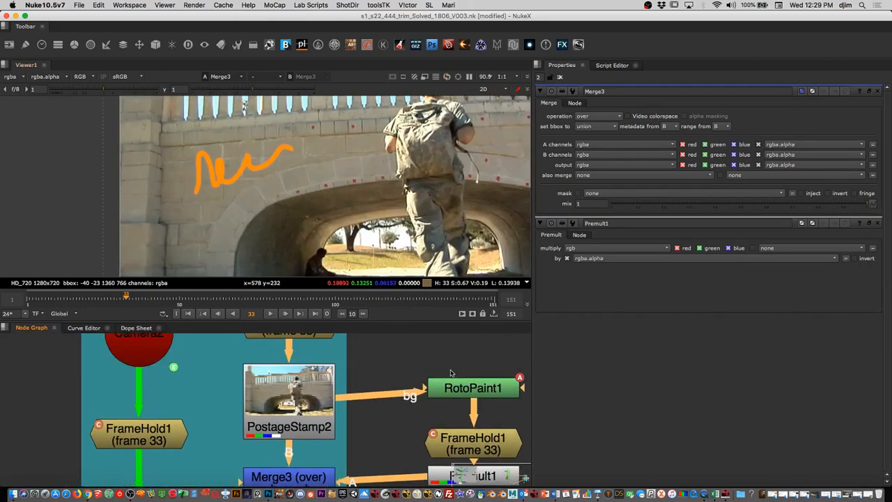
{"action": "scroll", "coordinate": [379, 365], "scroll_direction": "down", "scroll_amount": 6}
{"action": "middle_click_drag", "start_coordinate": [405, 396], "coordinate": [402, 414]}
{"action": "left_click_drag", "start_coordinate": [377, 370], "coordinate": [330, 385]}
{"action": "scroll", "coordinate": [419, 381], "scroll_direction": "up", "scroll_amount": 3}
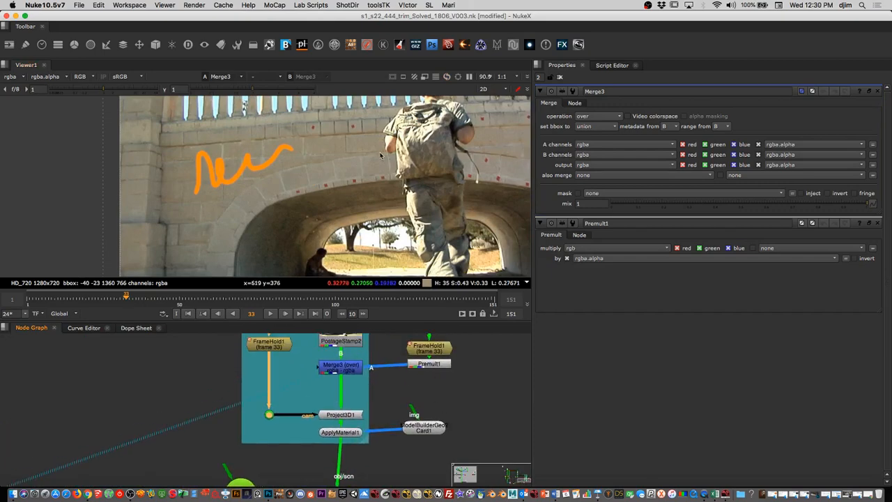
{"action": "mouse_move", "coordinate": [320, 236]}
{"action": "middle_mouse_down"}
{"action": "mouse_move", "coordinate": [300, 281]}
{"action": "mouse_move", "coordinate": [319, 253]}
{"action": "middle_mouse_up"}
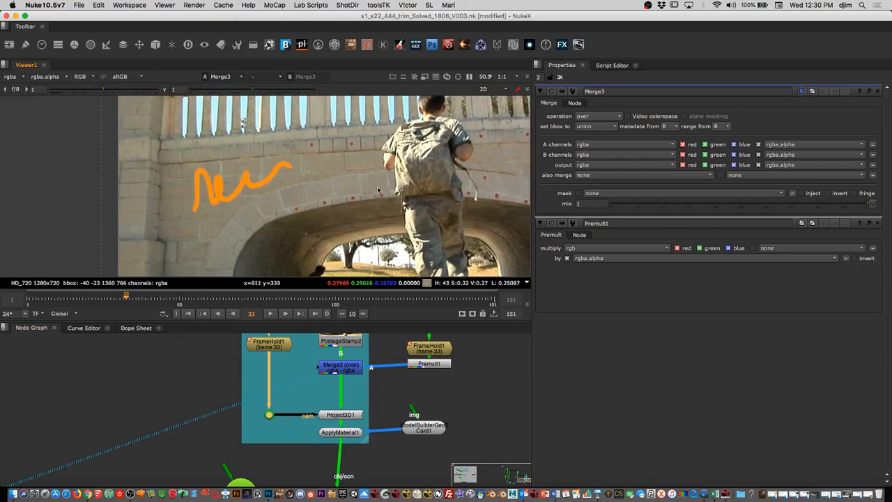
{"action": "middle_click_drag", "start_coordinate": [276, 214], "coordinate": [264, 186]}
{"action": "scroll", "coordinate": [406, 214], "scroll_direction": "down", "scroll_amount": 3}
{"action": "scroll", "coordinate": [426, 204], "scroll_direction": "up", "scroll_amount": 1}
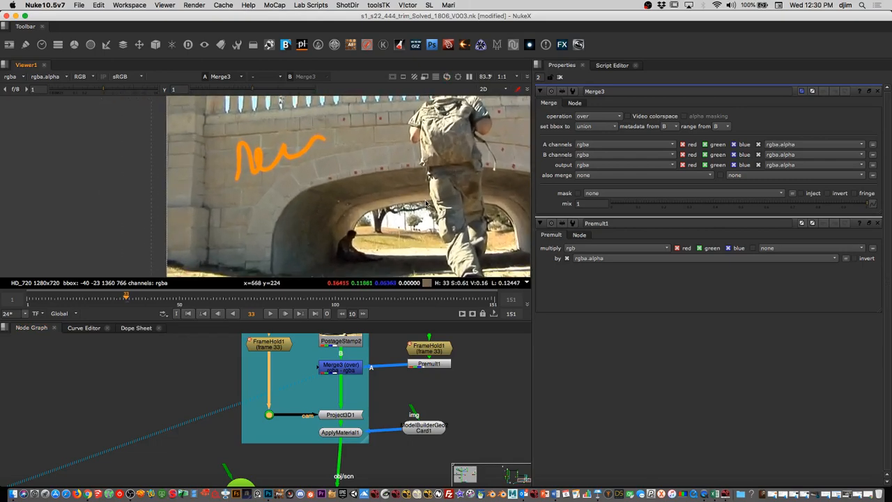
- Add a Roto node and place it just below Premult1 beside the backdrop
{"action": "key", "text": "Tab"}
{"action": "type", "text": "roto"}
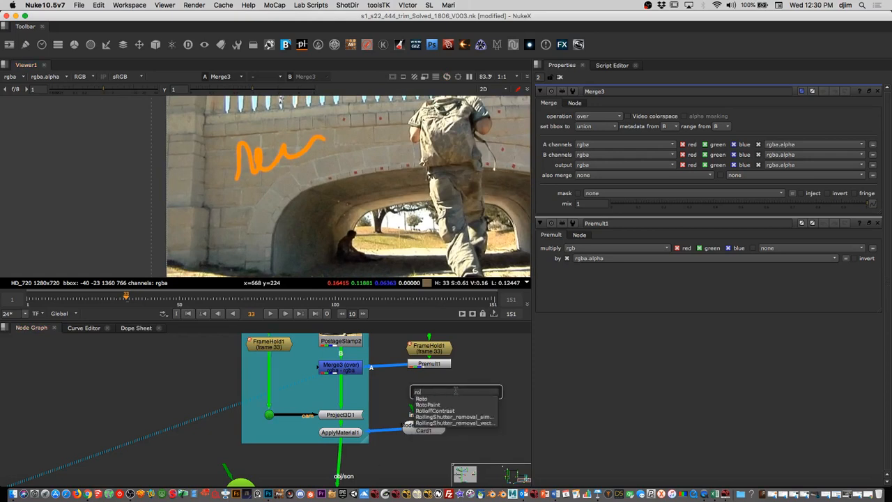
{"action": "key", "text": "Return"}
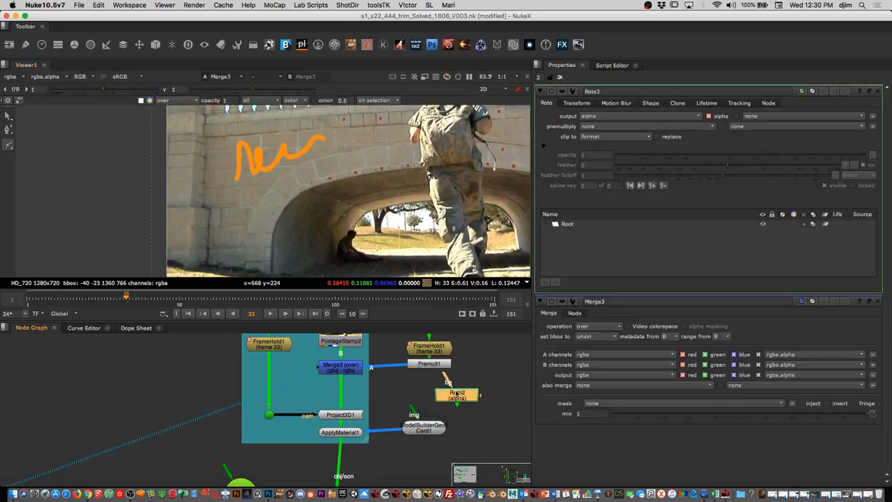
{"action": "left_click_drag", "start_coordinate": [458, 398], "coordinate": [432, 388]}
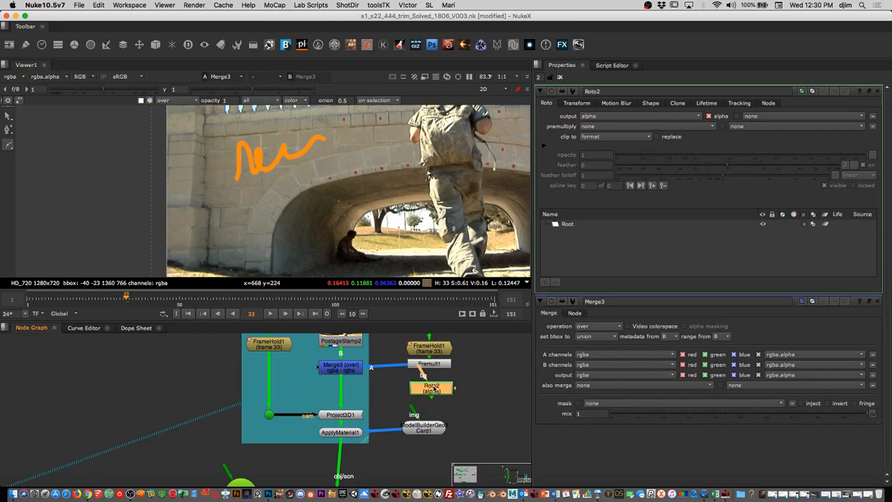
- Draw a closed Bezier shape in Roto2 around the wall left of the arch, enclosing the orange squiggle and the arch's left leg
{"action": "left_click", "coordinate": [208, 139]}
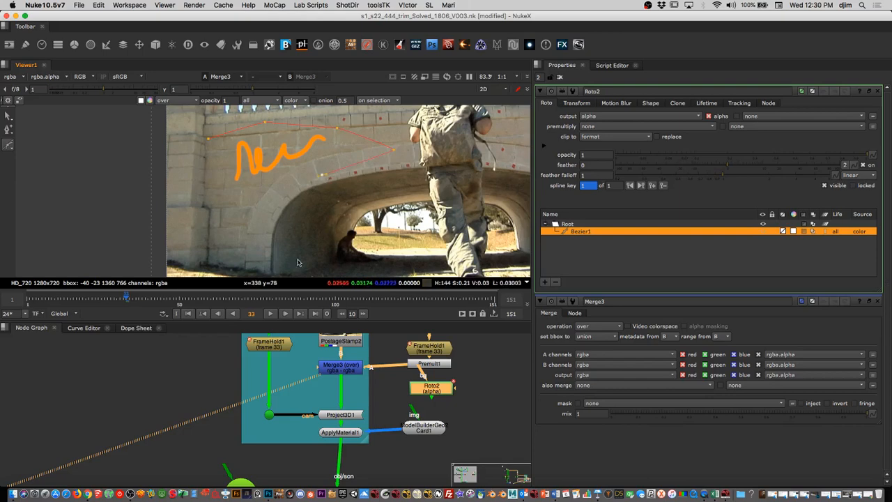
{"action": "key", "text": "Tab"}
{"action": "key", "text": "Tab"}
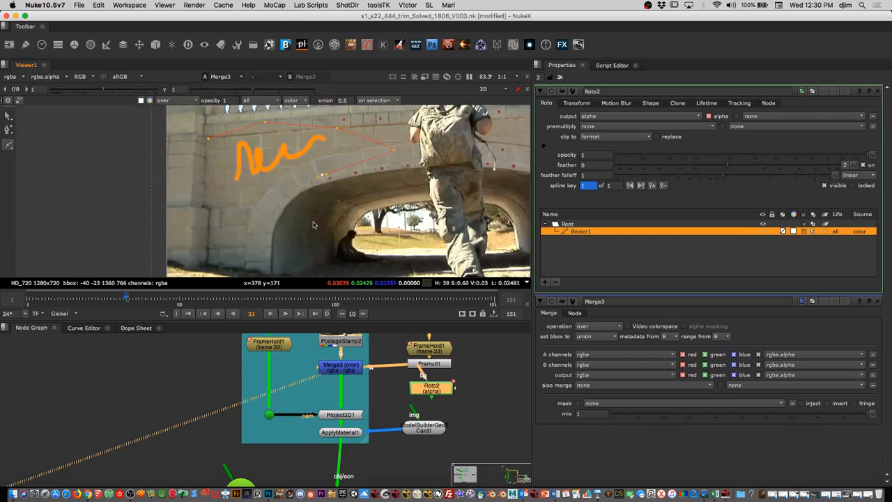
{"action": "left_click", "coordinate": [311, 262]}
{"action": "scroll", "coordinate": [317, 252], "scroll_direction": "down", "scroll_amount": 1}
{"action": "middle_click_drag", "start_coordinate": [312, 257], "coordinate": [345, 202]}
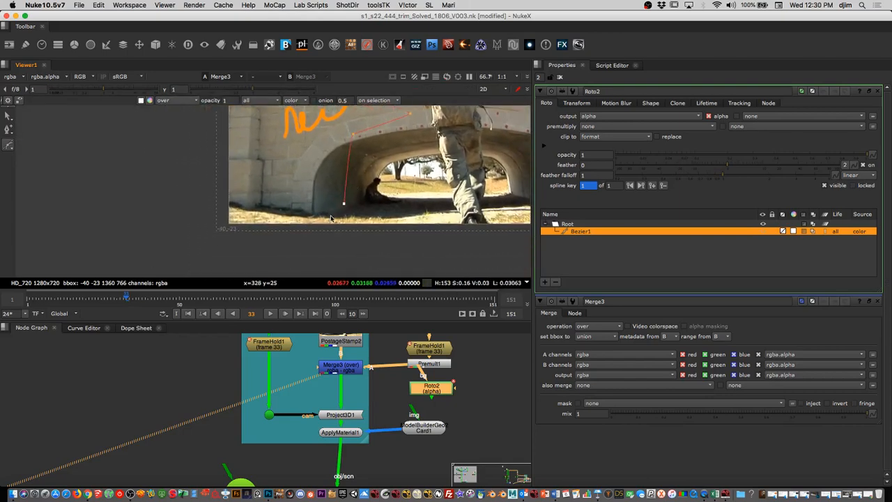
{"action": "left_click", "coordinate": [329, 215]}
{"action": "left_click", "coordinate": [285, 219]}
{"action": "left_click", "coordinate": [253, 200]}
{"action": "middle_click_drag", "start_coordinate": [279, 149], "coordinate": [276, 200]}
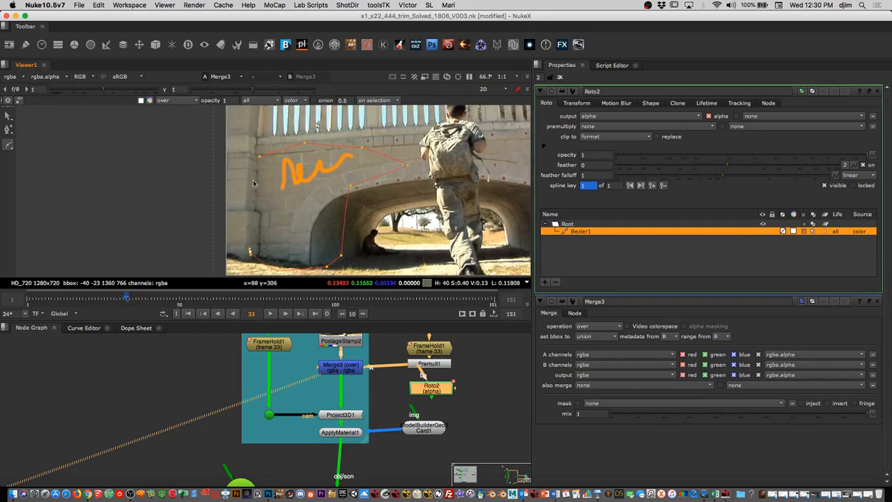
{"action": "left_click", "coordinate": [260, 158]}
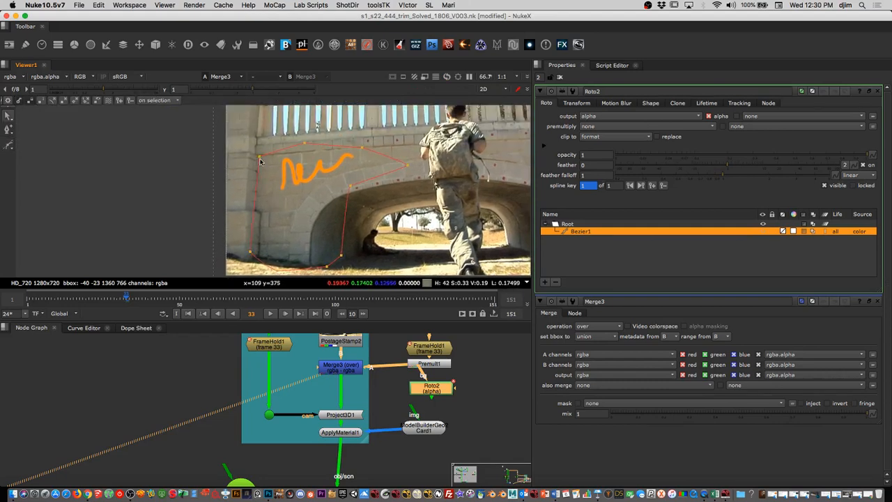
- Insert a Merge between Merge3 and Project3D1 with Roto2 as its A input, set its operation to mask, and view its output
{"action": "middle_click_drag", "start_coordinate": [433, 398], "coordinate": [455, 392], "text": "alt"}
{"action": "left_click", "coordinate": [313, 396]}
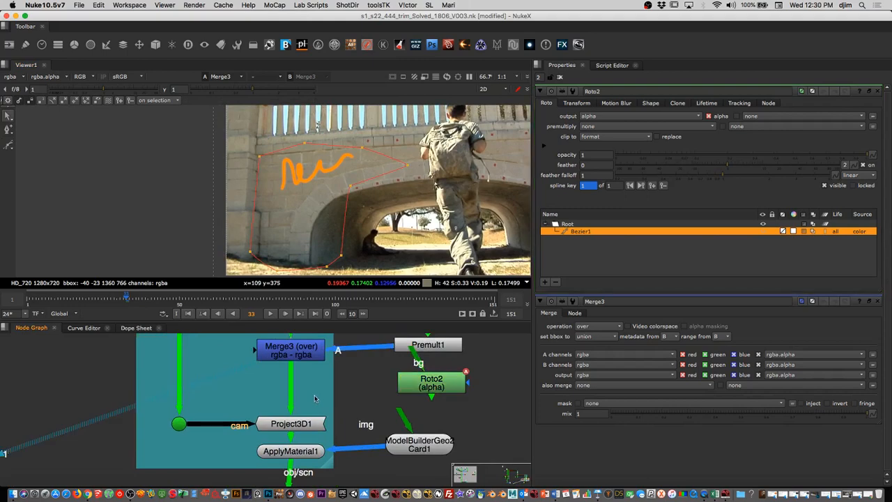
{"action": "key", "text": "m"}
{"action": "left_click_drag", "start_coordinate": [319, 405], "coordinate": [304, 394]}
{"action": "left_click", "coordinate": [598, 115]}
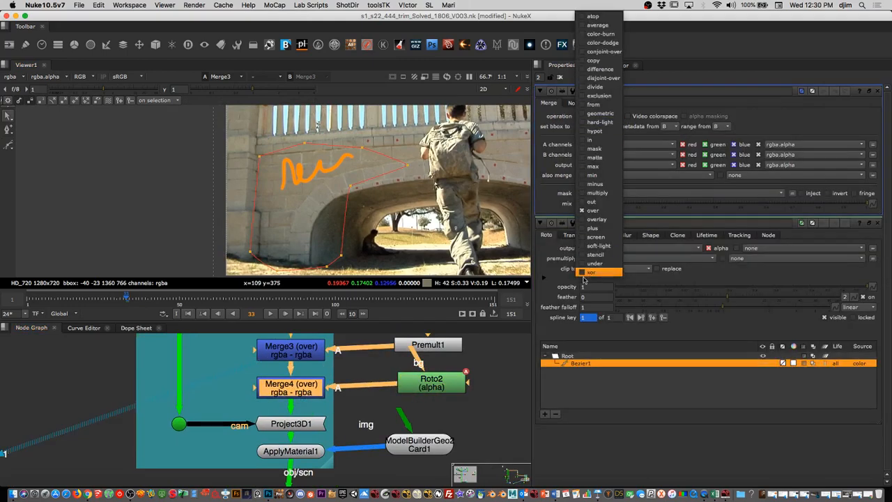
{"action": "left_click", "coordinate": [594, 148]}
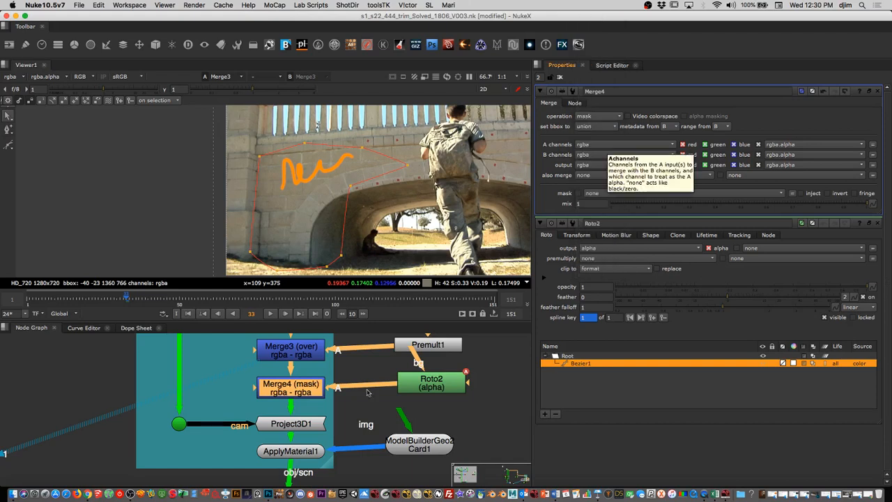
{"action": "key", "text": "1"}
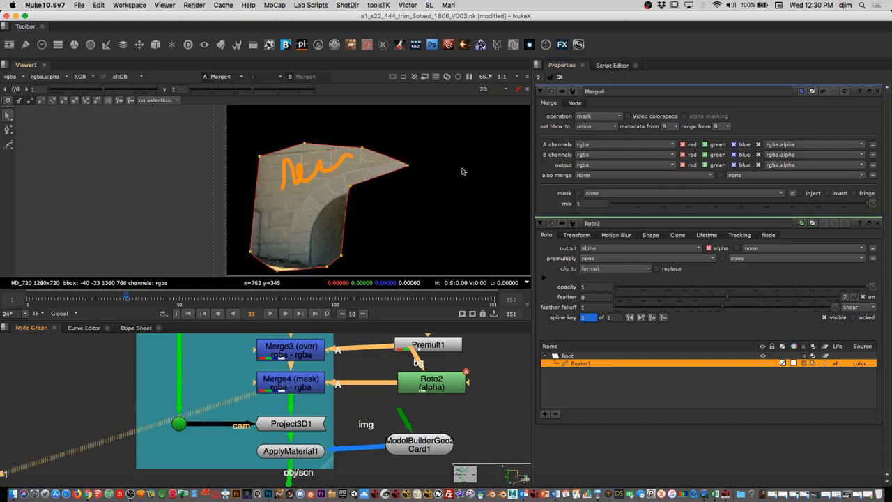
- Add a Blur node after Roto2 and set its size to 27.4 to soften the mask edges
{"action": "left_click", "coordinate": [438, 384]}
{"action": "scroll", "coordinate": [442, 388], "scroll_direction": "up", "scroll_amount": 1}
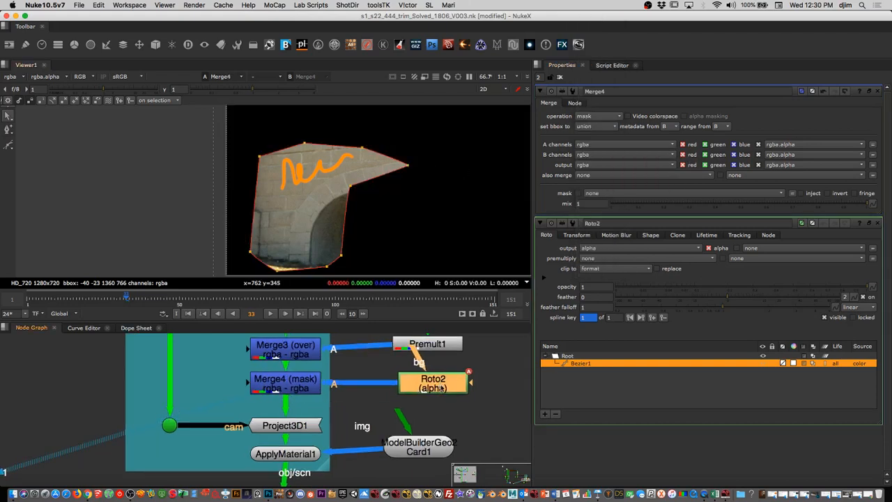
{"action": "key", "text": "b"}
{"action": "left_click_drag", "start_coordinate": [612, 126], "coordinate": [735, 127]}
- View ScanlineRender2's output, play back the masked projection, and return to frame 6
{"action": "scroll", "coordinate": [416, 416], "scroll_direction": "down", "scroll_amount": 10}
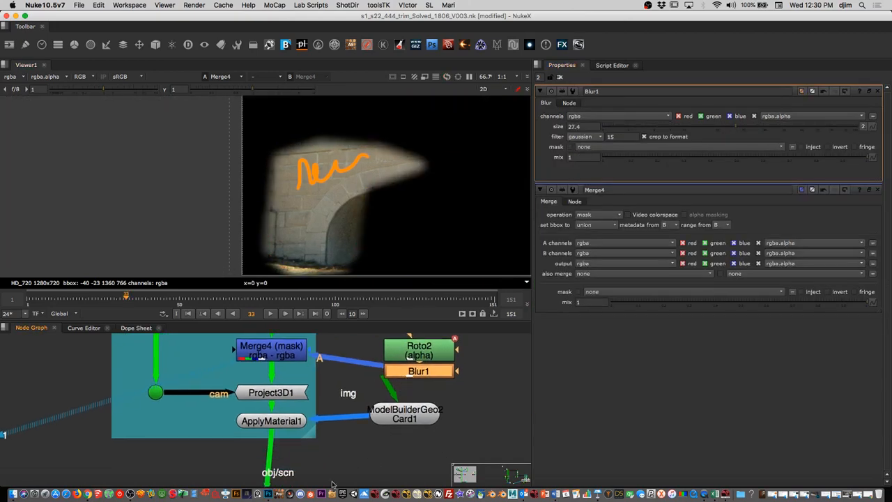
{"action": "left_click", "coordinate": [326, 413]}
{"action": "key", "text": "1"}
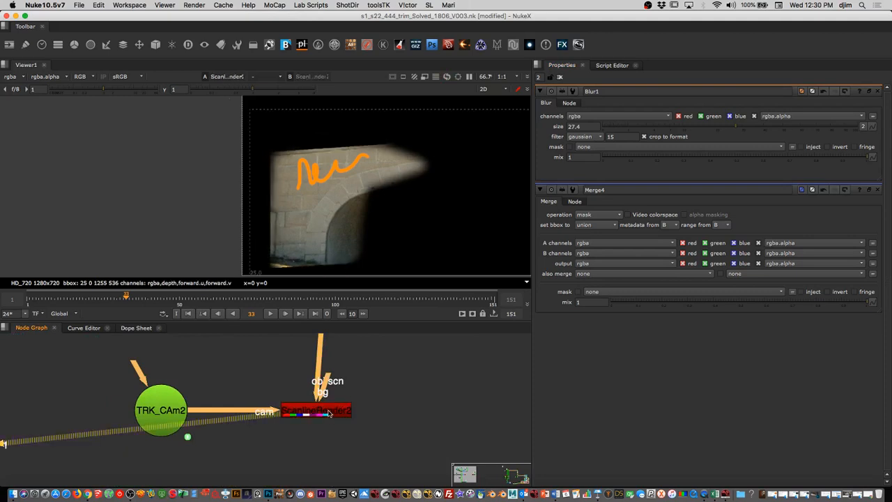
{"action": "left_click", "coordinate": [189, 313]}
{"action": "left_click", "coordinate": [270, 314]}
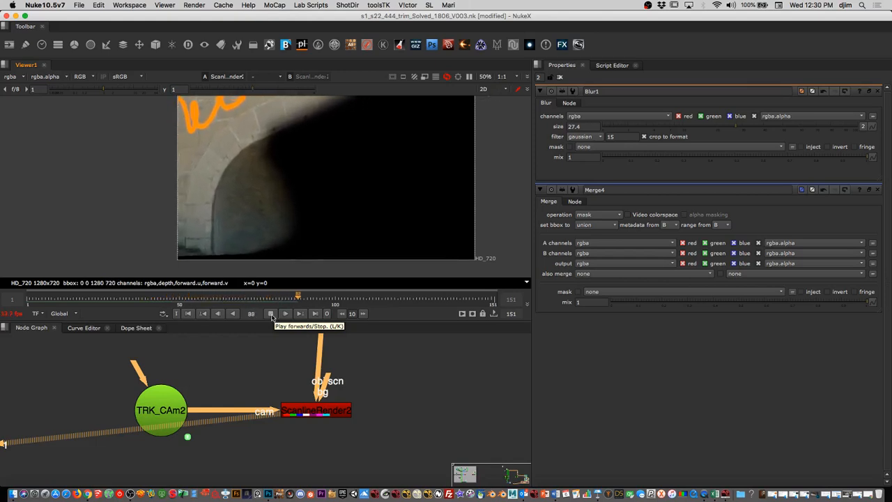
{"action": "left_click", "coordinate": [272, 314]}
{"action": "left_click", "coordinate": [42, 301]}
{"action": "scroll", "coordinate": [395, 408], "scroll_direction": "down", "scroll_amount": 4}
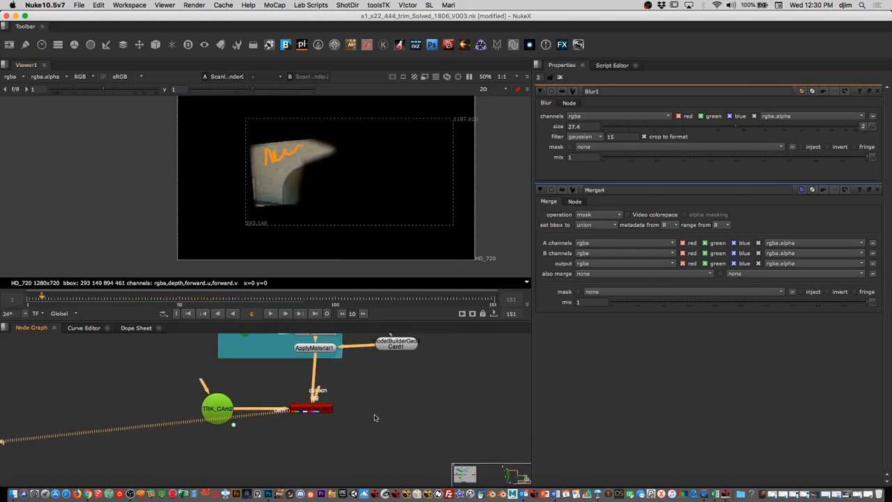
- Duplicate the LensDistortion2 redistort node found above Merge2 in the original tracking tree
{"action": "key", "text": "space"}
{"action": "middle_click_drag", "start_coordinate": [316, 422], "coordinate": [383, 352]}
{"action": "left_click", "coordinate": [387, 339]}
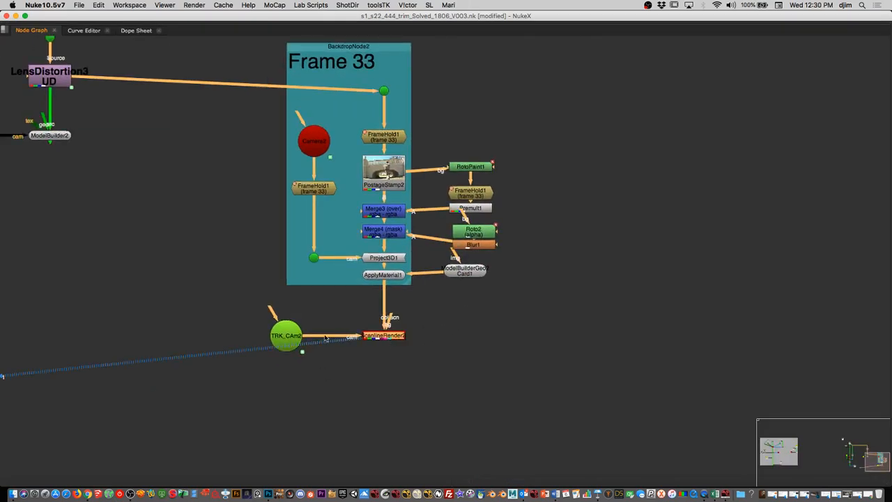
{"action": "scroll", "coordinate": [325, 338], "scroll_direction": "down", "scroll_amount": 5}
{"action": "middle_click_drag", "start_coordinate": [322, 366], "coordinate": [396, 413]}
{"action": "middle_click_drag", "start_coordinate": [111, 380], "coordinate": [276, 339]}
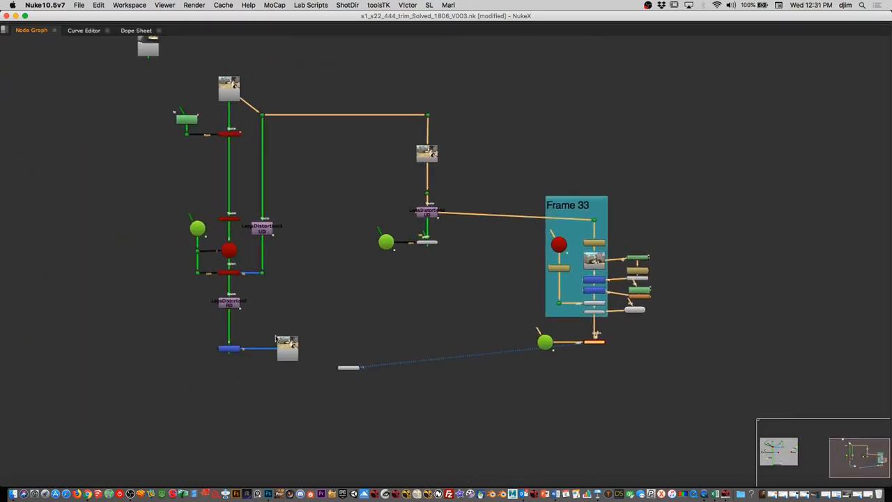
{"action": "scroll", "coordinate": [283, 280], "scroll_direction": "up", "scroll_amount": 9}
{"action": "middle_click_drag", "start_coordinate": [329, 263], "coordinate": [446, 179]}
{"action": "left_click_drag", "start_coordinate": [332, 227], "coordinate": [21, 402]}
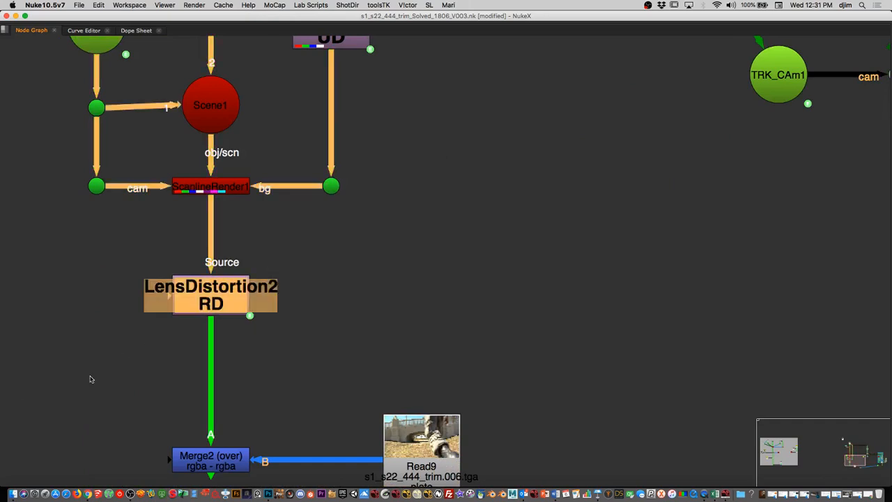
{"action": "key", "text": "alt+c"}
- Duplicate Merge2 together with its Read9 plate, and connect the copied Merge's A input to the duplicated LensDistortion node
{"action": "scroll", "coordinate": [496, 361], "scroll_direction": "down", "scroll_amount": 5}
{"action": "middle_click_drag", "start_coordinate": [539, 365], "coordinate": [528, 314]}
{"action": "left_click_drag", "start_coordinate": [533, 310], "coordinate": [195, 425]}
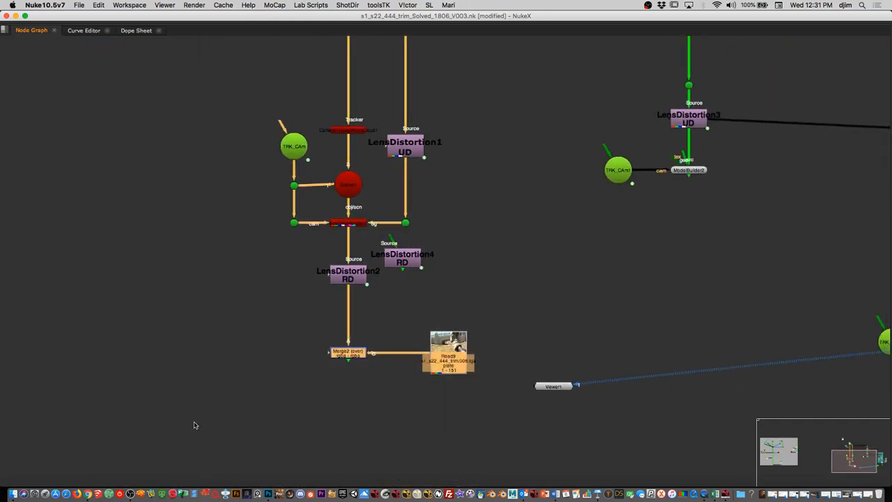
{"action": "key", "text": "alt+c"}
{"action": "left_click", "coordinate": [420, 298]}
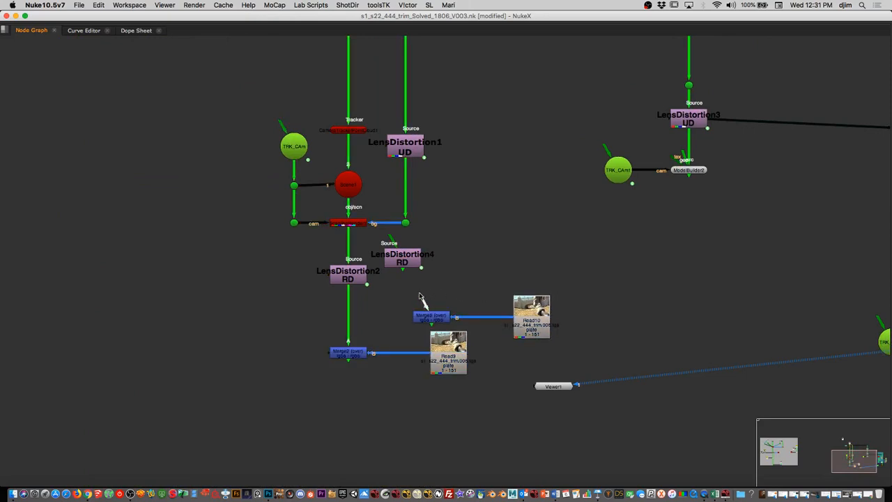
{"action": "left_click_drag", "start_coordinate": [402, 262], "coordinate": [425, 268]}
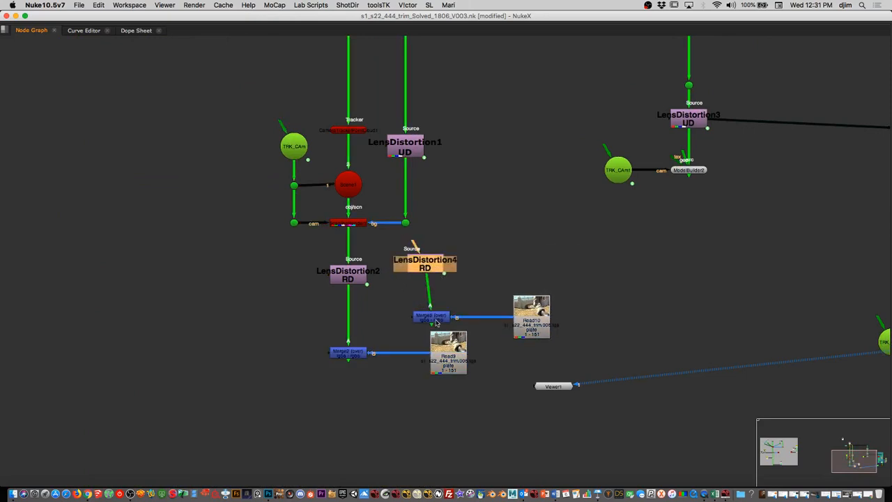
- Move the duplicated LensDistortion, Merge and Read nodes below ScanlineRender2, connect the LensDistortion's source to ScanlineRender2, and view it
{"action": "left_click_drag", "start_coordinate": [436, 322], "coordinate": [690, 294], "text": "super"}
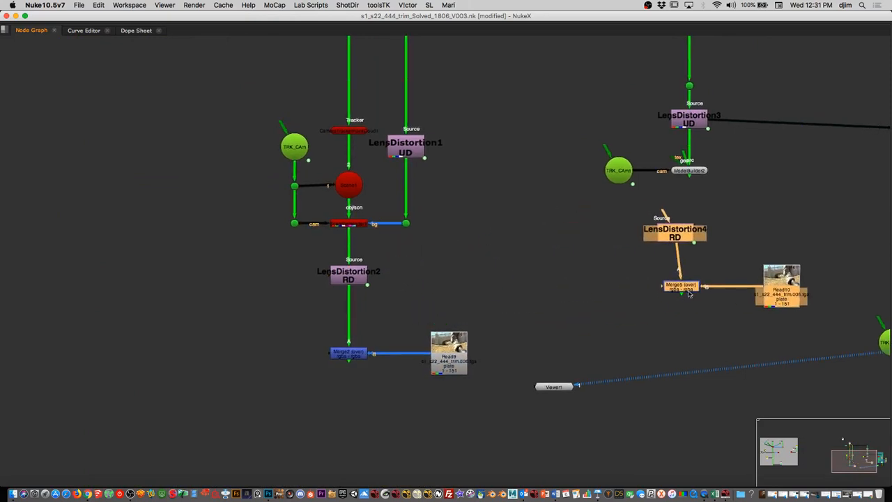
{"action": "middle_click_drag", "start_coordinate": [747, 289], "coordinate": [286, 254]}
{"action": "left_click_drag", "start_coordinate": [229, 253], "coordinate": [607, 394]}
{"action": "scroll", "coordinate": [662, 352], "scroll_direction": "up", "scroll_amount": 3}
{"action": "middle_click_drag", "start_coordinate": [675, 355], "coordinate": [650, 331]}
{"action": "left_click", "coordinate": [650, 331]}
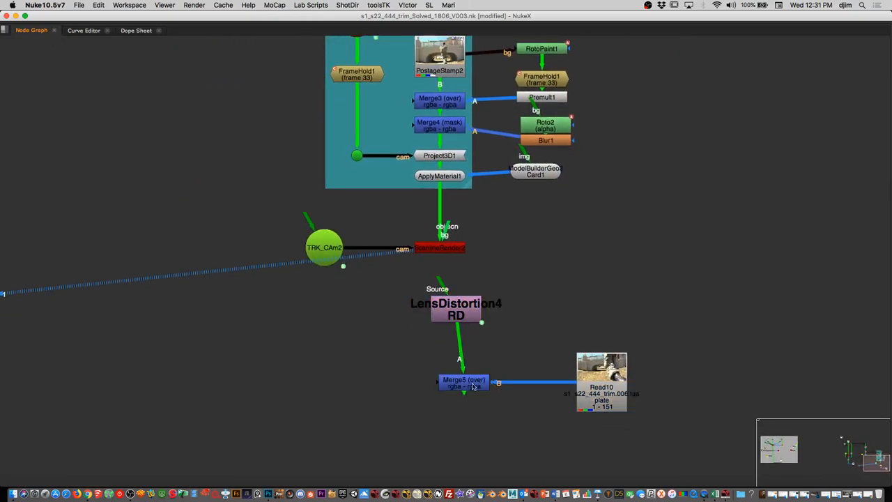
{"action": "left_click_drag", "start_coordinate": [472, 387], "coordinate": [465, 398]}
{"action": "left_click_drag", "start_coordinate": [466, 313], "coordinate": [450, 313]}
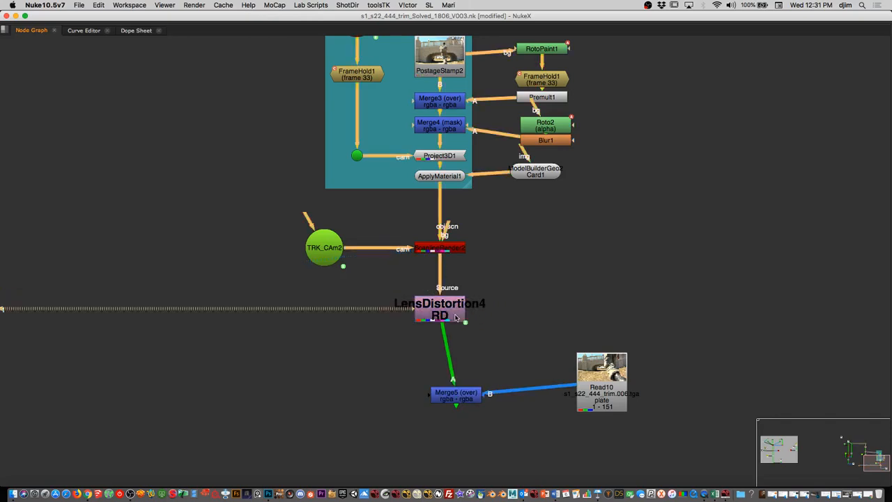
- Compare the projected patch with LensDistortion4 disabled and enabled, leaving the node enabled
{"action": "key", "text": "space"}
{"action": "scroll", "coordinate": [460, 370], "scroll_direction": "up", "scroll_amount": 10}
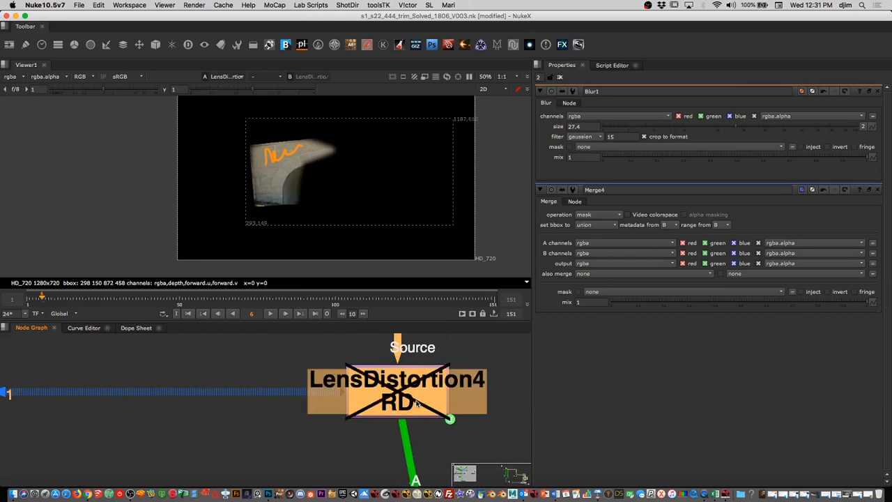
{"action": "key", "text": "d"}
{"action": "key", "text": "d"}
{"action": "key", "text": "d"}
{"action": "key", "text": "d"}
{"action": "key", "text": "d"}
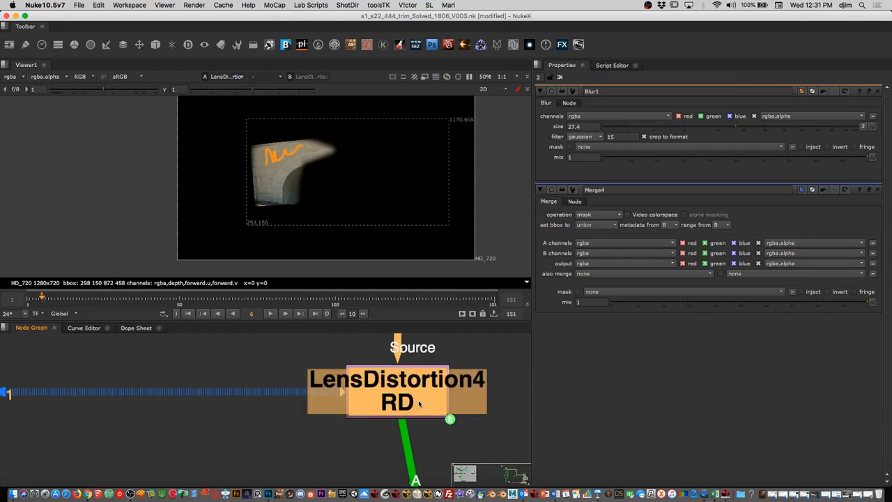
- Align Merge5 beneath LensDistortion4 and view the redistorted patch composited over the original plate
{"action": "scroll", "coordinate": [458, 371], "scroll_direction": "down", "scroll_amount": 5}
{"action": "middle_click_drag", "start_coordinate": [476, 423], "coordinate": [408, 396]}
{"action": "scroll", "coordinate": [376, 399], "scroll_direction": "up", "scroll_amount": 3}
{"action": "left_click_drag", "start_coordinate": [390, 446], "coordinate": [368, 444]}
{"action": "key", "text": "1"}
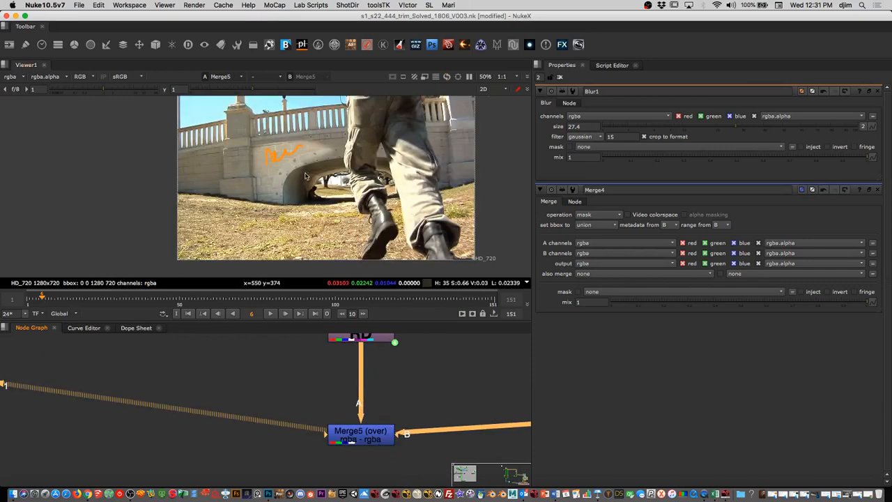
- Check the alpha of the Merge5 composite, and add a Premult node right after LensDistortion4
{"action": "scroll", "coordinate": [439, 387], "scroll_direction": "down", "scroll_amount": 3}
{"action": "scroll", "coordinate": [362, 397], "scroll_direction": "up", "scroll_amount": 5}
{"action": "left_click", "coordinate": [367, 401]}
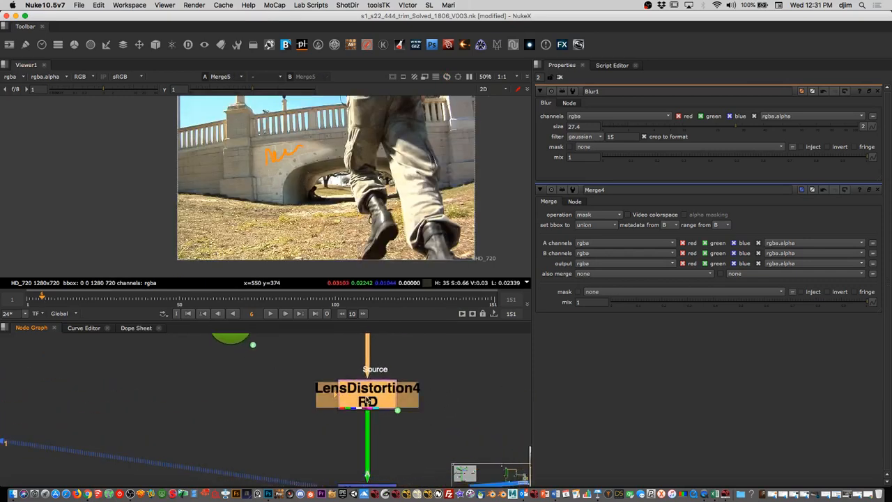
{"action": "key", "text": "a"}
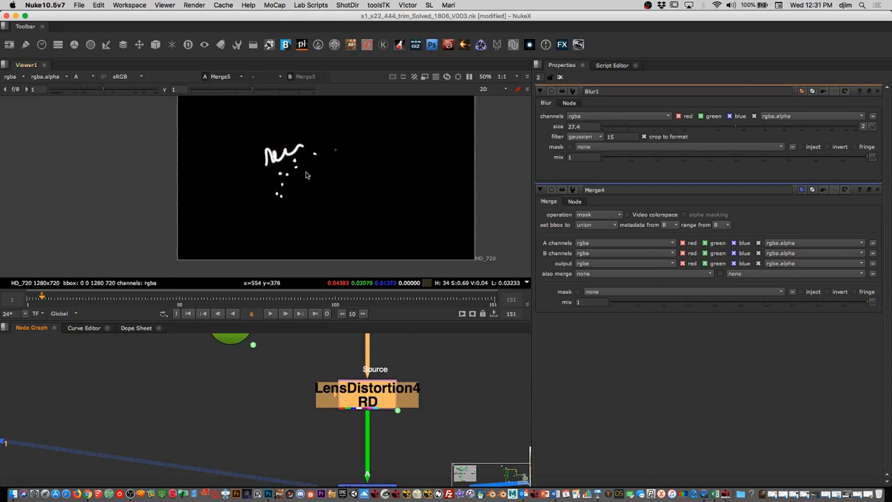
{"action": "key", "text": "a"}
{"action": "key", "text": "Tab"}
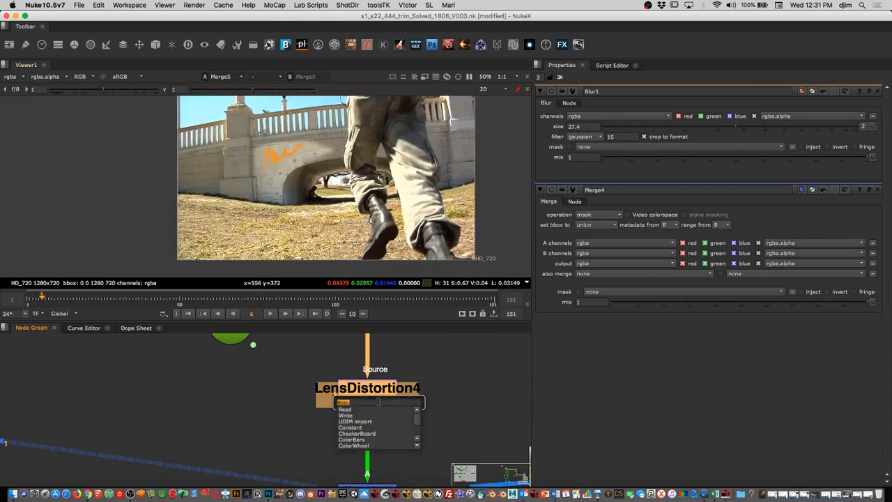
{"action": "type", "text": "pre"}
{"action": "key", "text": "Return"}
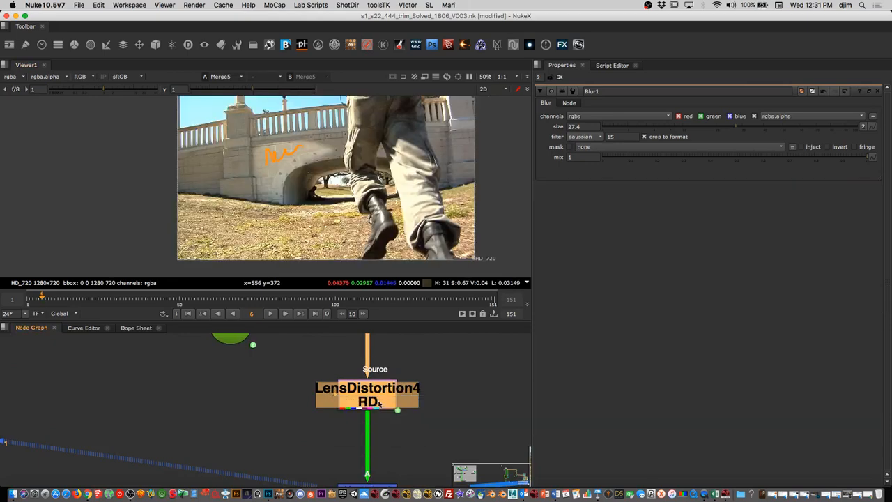
- Play back the final composite to check how the patch tracks the bridge, and scrub to frame 39
{"action": "middle_click_drag", "start_coordinate": [348, 188], "coordinate": [296, 207]}
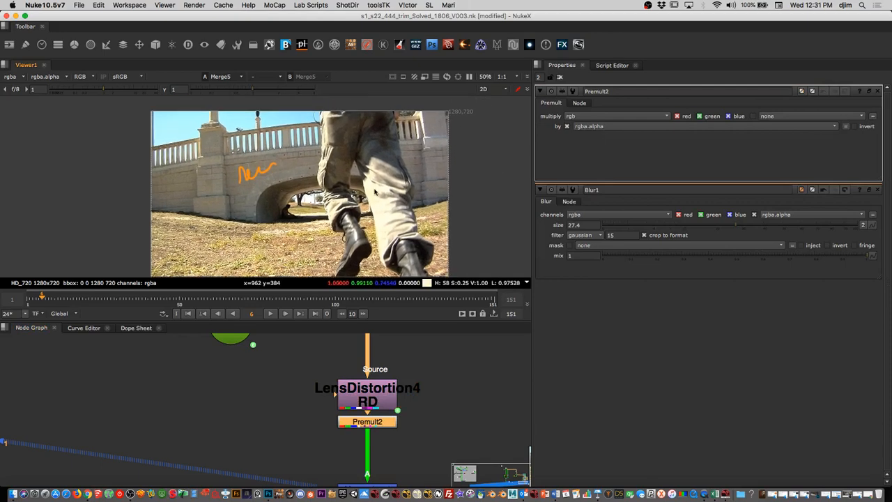
{"action": "left_click", "coordinate": [190, 313]}
{"action": "left_click", "coordinate": [272, 314]}
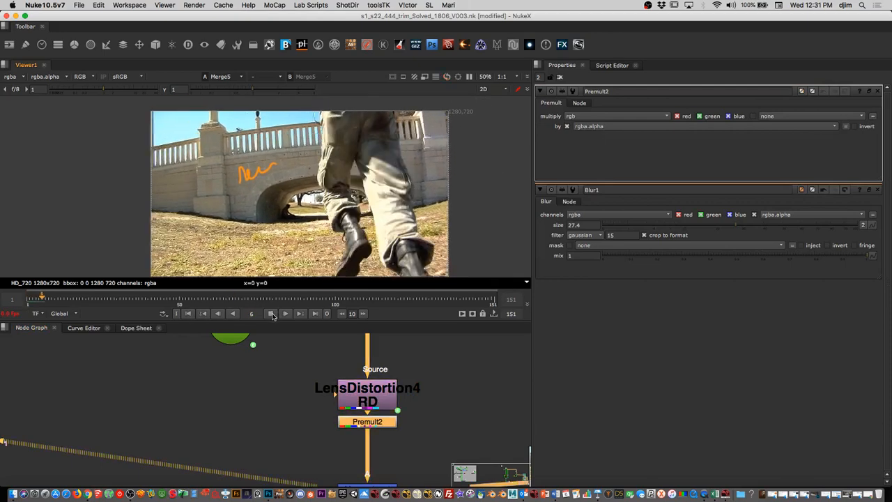
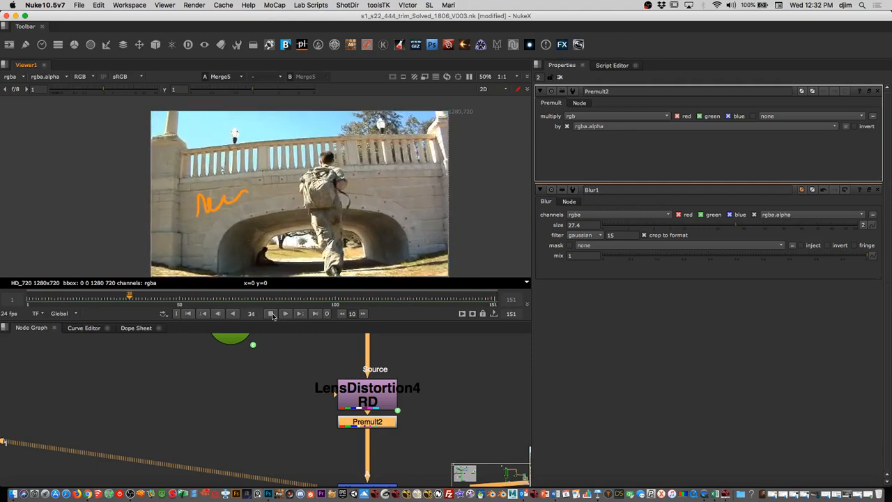
{"action": "left_click", "coordinate": [269, 313]}
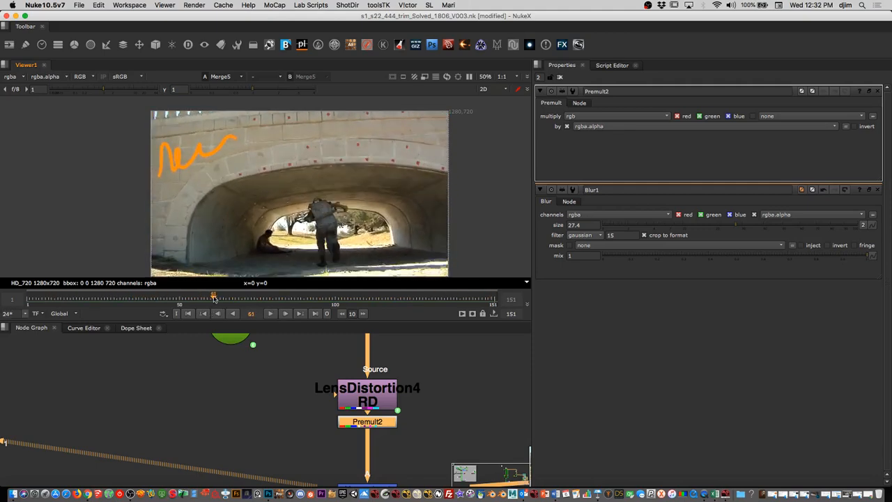
{"action": "left_click_drag", "start_coordinate": [214, 298], "coordinate": [143, 298]}
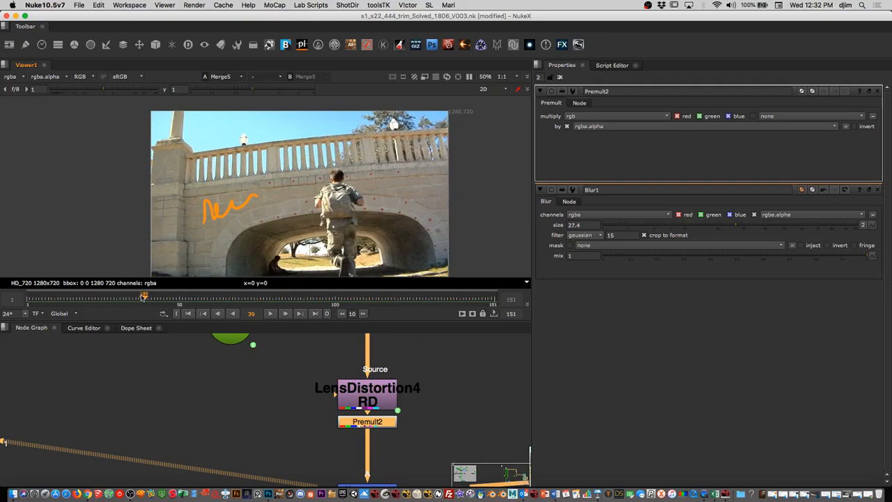
{"action": "middle_click_drag", "start_coordinate": [424, 389], "coordinate": [401, 404]}
{"action": "left_click_drag", "start_coordinate": [420, 393], "coordinate": [359, 391]}
{"action": "mouse_move", "coordinate": [433, 385]}
{"action": "middle_mouse_down"}
{"action": "mouse_move", "coordinate": [403, 409]}
{"action": "mouse_move", "coordinate": [338, 411]}
{"action": "mouse_move", "coordinate": [389, 381]}
{"action": "middle_mouse_up"}
{"action": "scroll", "coordinate": [448, 392], "scroll_direction": "down", "scroll_amount": 6}
{"action": "scroll", "coordinate": [366, 409], "scroll_direction": "up", "scroll_amount": 3}
{"action": "left_click_drag", "start_coordinate": [399, 422], "coordinate": [402, 432]}
- Move the Nuke window down to uncover part of the desktop, and open a new Finder window
{"action": "left_click_drag", "start_coordinate": [220, 15], "coordinate": [234, 140]}
{"action": "left_click", "coordinate": [261, 19]}
{"action": "left_click", "coordinate": [192, 16]}
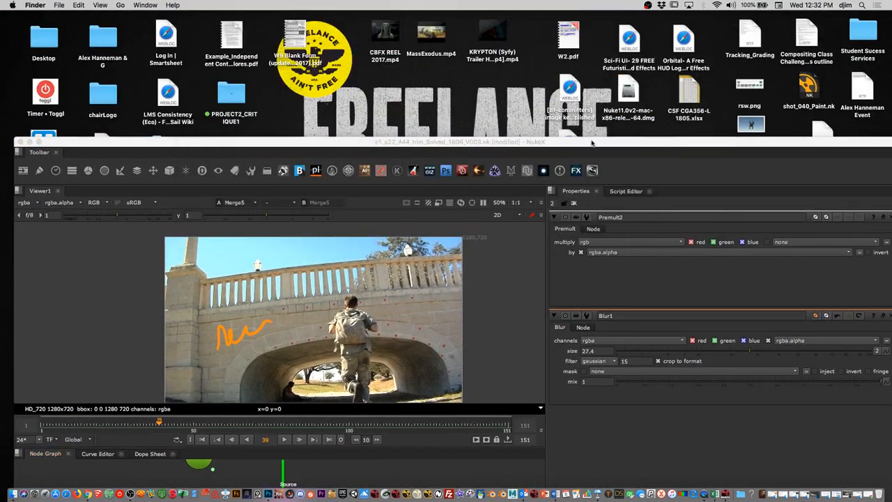
{"action": "left_click_drag", "start_coordinate": [593, 142], "coordinate": [623, 182]}
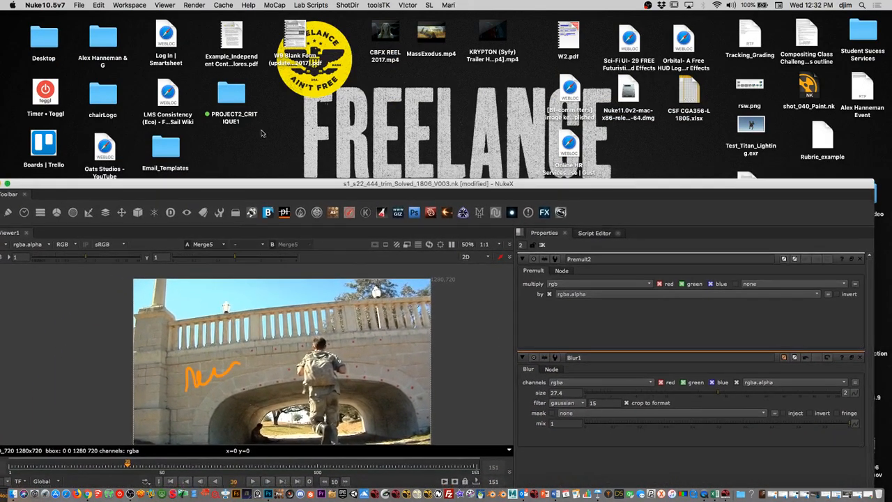
{"action": "left_click_drag", "start_coordinate": [243, 184], "coordinate": [336, 94]}
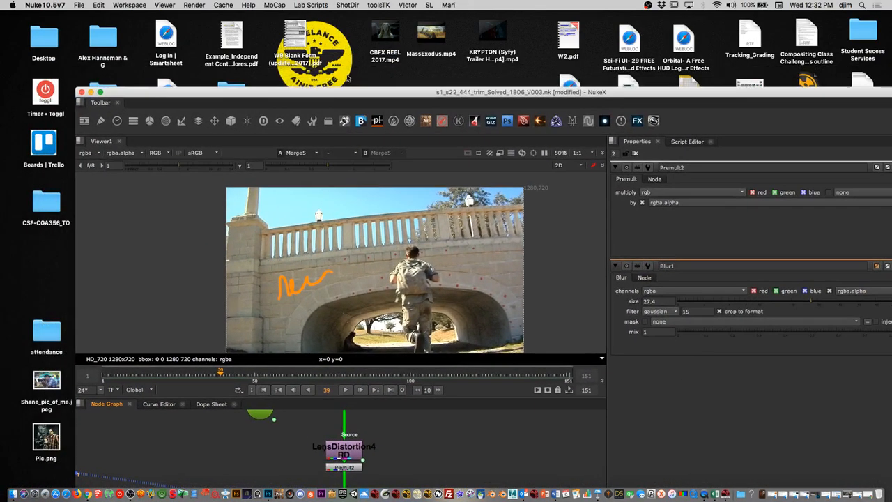
{"action": "left_click", "coordinate": [358, 68]}
{"action": "key", "text": "super+n"}
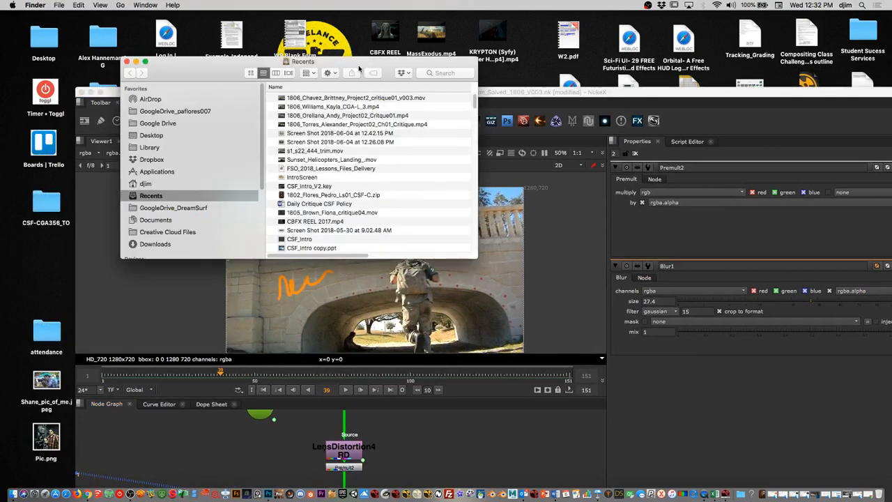
- Switch to Documents in Finder and open the 03_Lecture_MattePainting folder inside the CSF folder's _LECTURES folder
{"action": "left_click_drag", "start_coordinate": [232, 71], "coordinate": [234, 68]}
{"action": "left_click", "coordinate": [172, 218]}
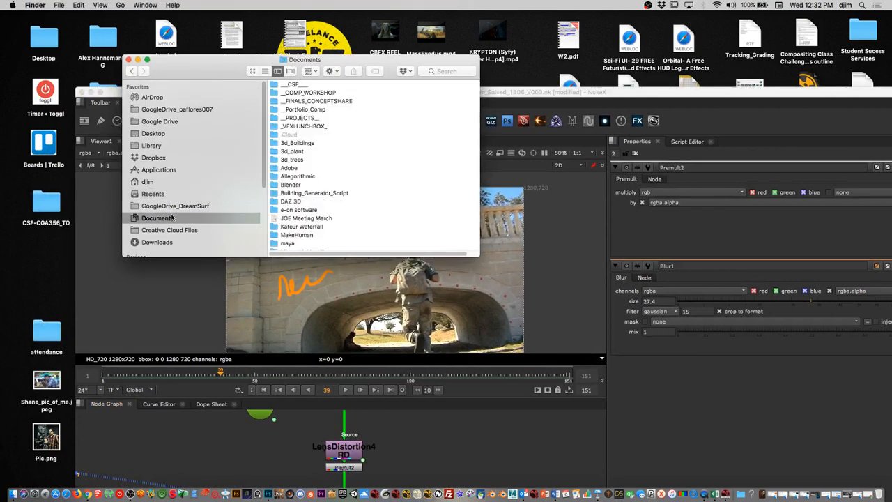
{"action": "double_click", "coordinate": [311, 84]}
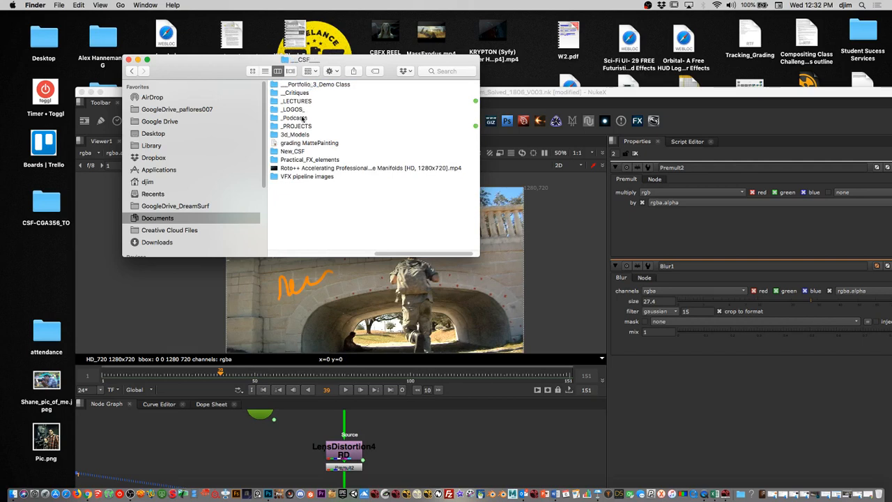
{"action": "double_click", "coordinate": [303, 102]}
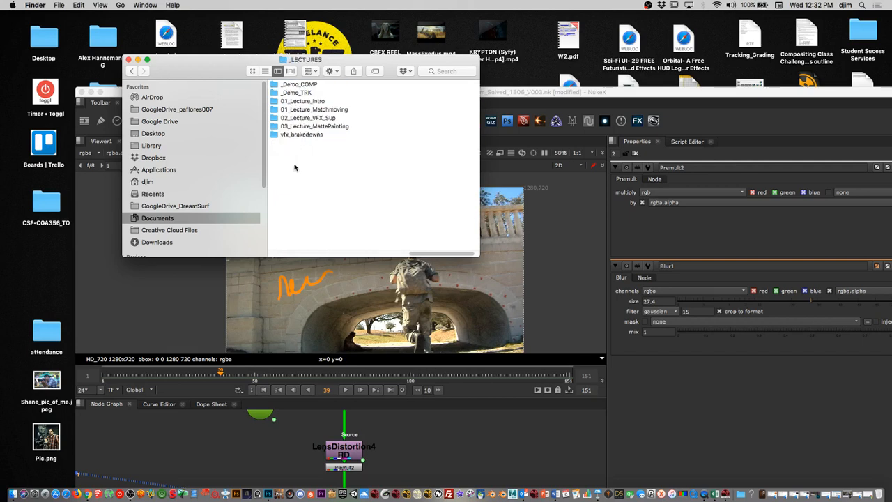
{"action": "double_click", "coordinate": [331, 126]}
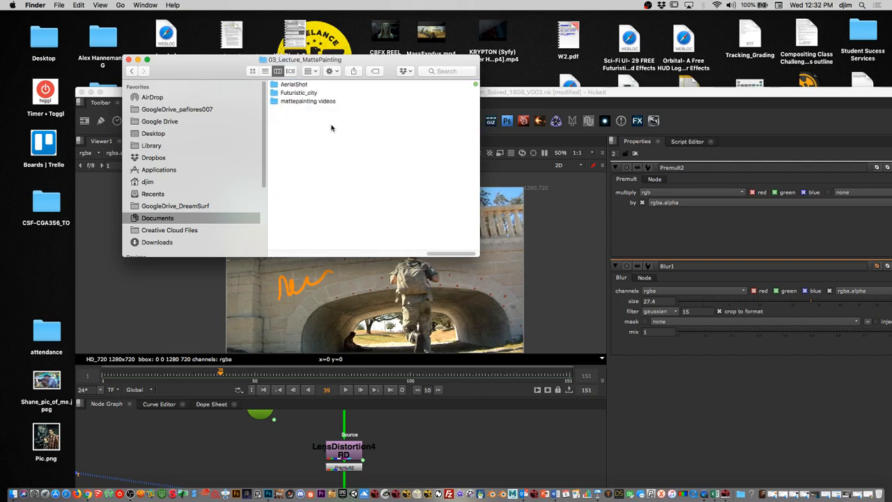
- Browse the AerialShot project's Maya and Nuke folders, and open the previews folder under Nuke
{"action": "double_click", "coordinate": [305, 93]}
{"action": "double_click", "coordinate": [298, 93]}
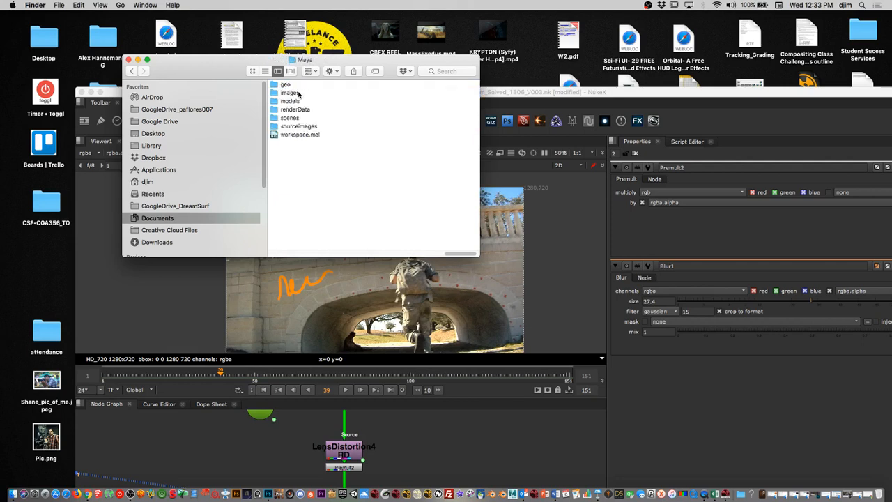
{"action": "left_click", "coordinate": [132, 71]}
{"action": "double_click", "coordinate": [291, 101]}
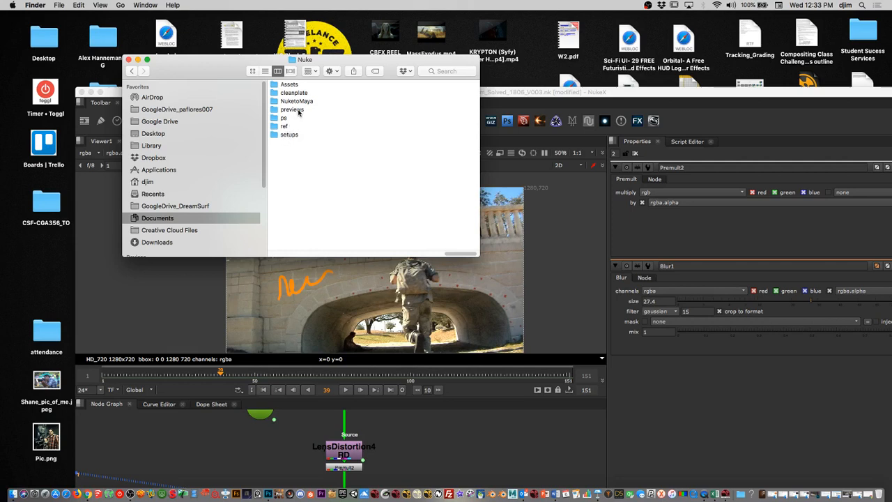
{"action": "double_click", "coordinate": [298, 110]}
- Preview the movie Aerialshot_ModelBuild_V010.mov, rewind it to the beginning, and close the preview
{"action": "left_click", "coordinate": [325, 92]}
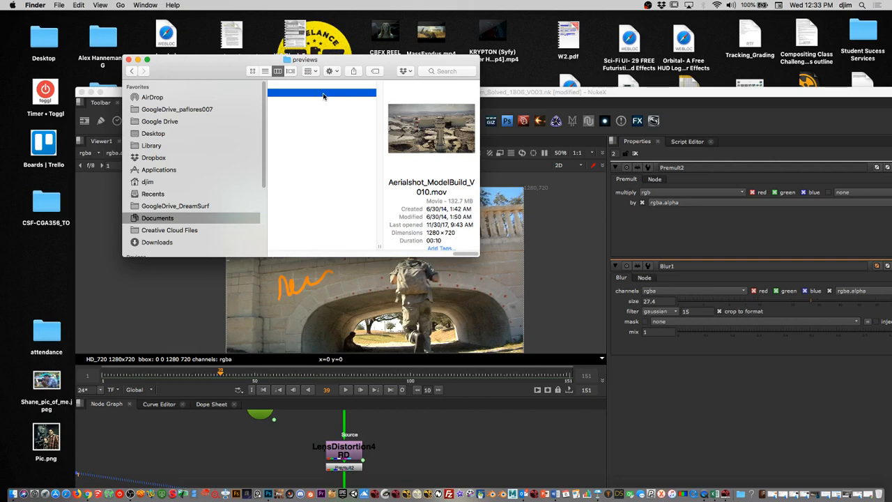
{"action": "key", "text": "space"}
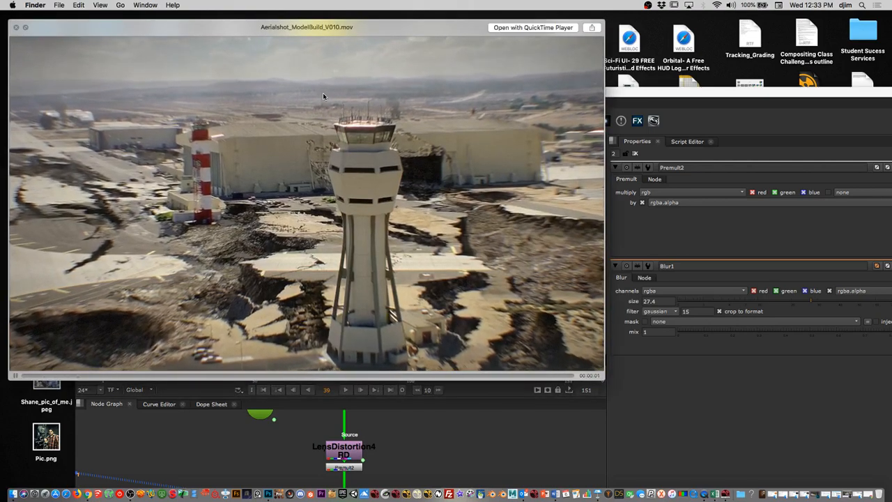
{"action": "left_click_drag", "start_coordinate": [154, 376], "coordinate": [35, 383]}
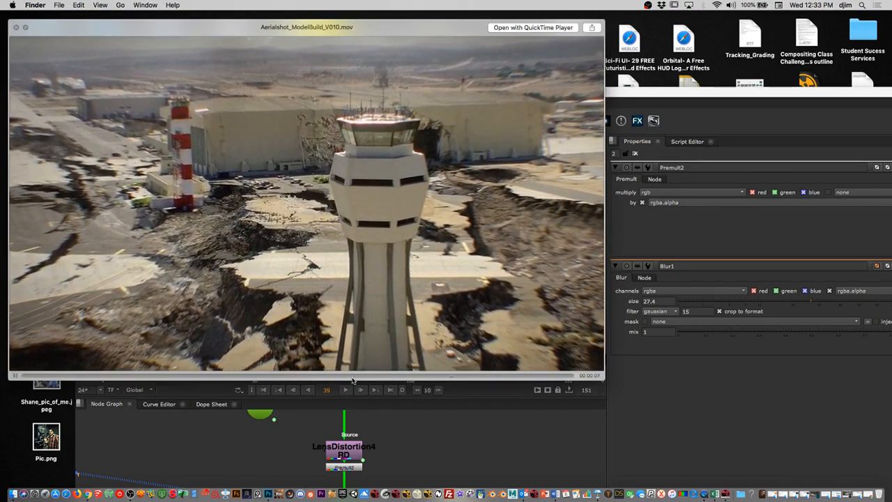
{"action": "key", "text": "space"}
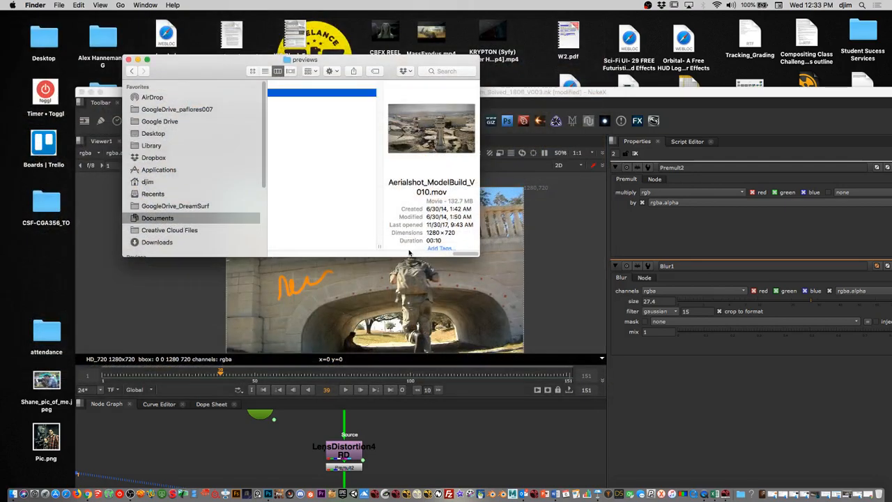
- Look into the NuketoMaya folder, and open the setups folder containing the Nuke scripts
{"action": "scroll", "coordinate": [418, 209], "scroll_direction": "left", "scroll_amount": 5}
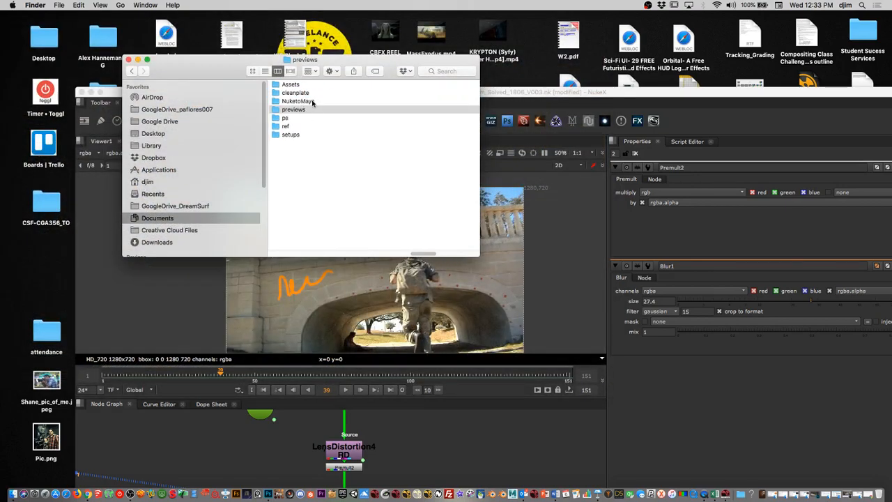
{"action": "double_click", "coordinate": [311, 101]}
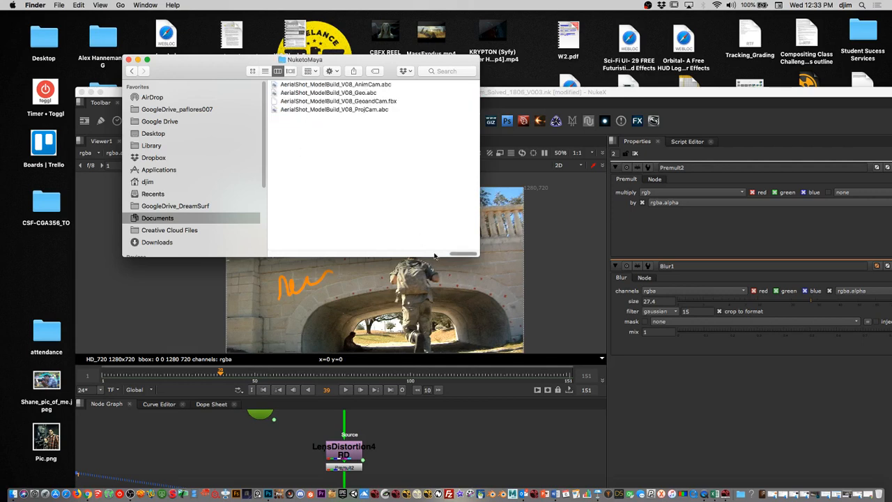
{"action": "scroll", "coordinate": [433, 256], "scroll_direction": "left", "scroll_amount": 3}
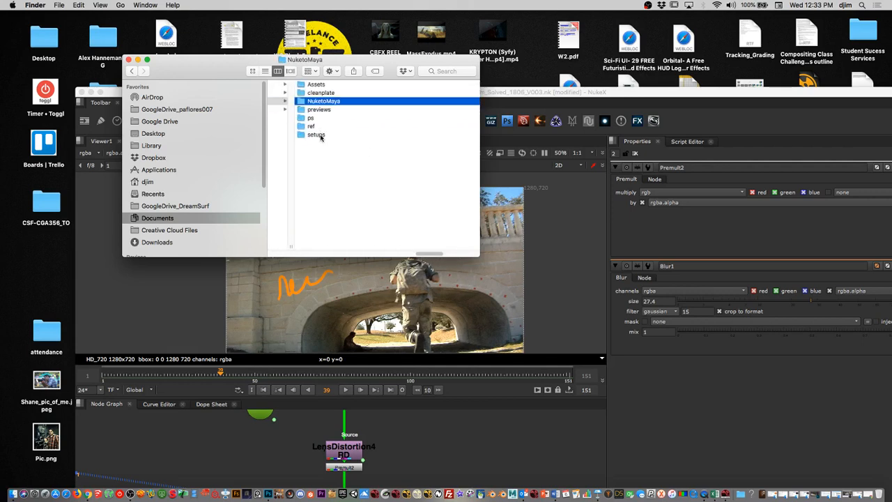
{"action": "double_click", "coordinate": [319, 135]}
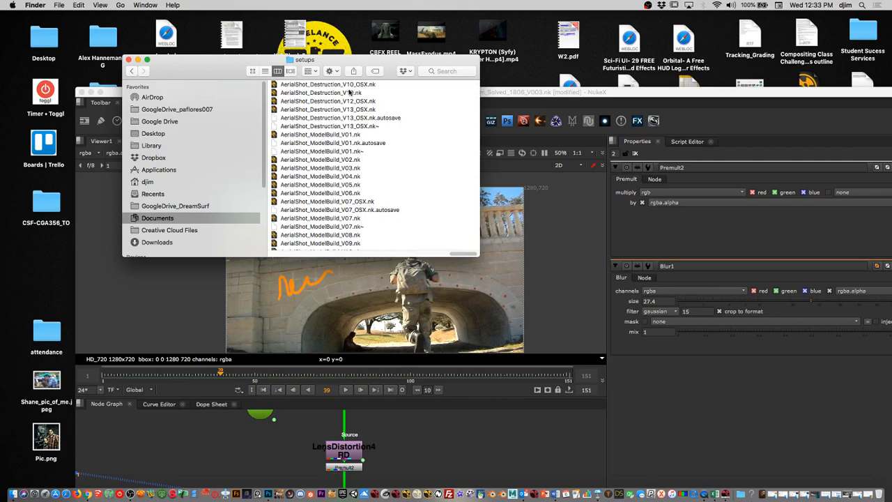
- Try to open the script AerialShot_Destruction_V10_OSX.nk, declining to restore the autosaved untitled script
{"action": "left_click", "coordinate": [354, 85]}
{"action": "right_click", "coordinate": [282, 85]}
{"action": "left_click", "coordinate": [304, 90]}
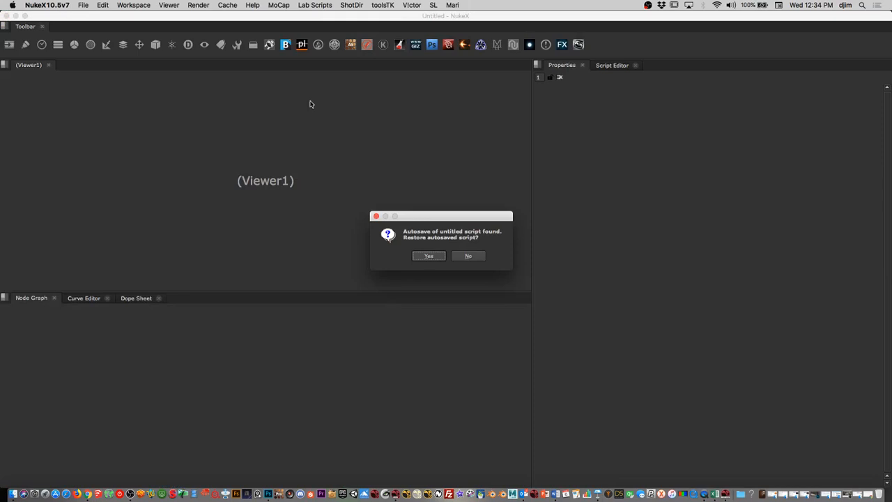
{"action": "left_click", "coordinate": [467, 256]}
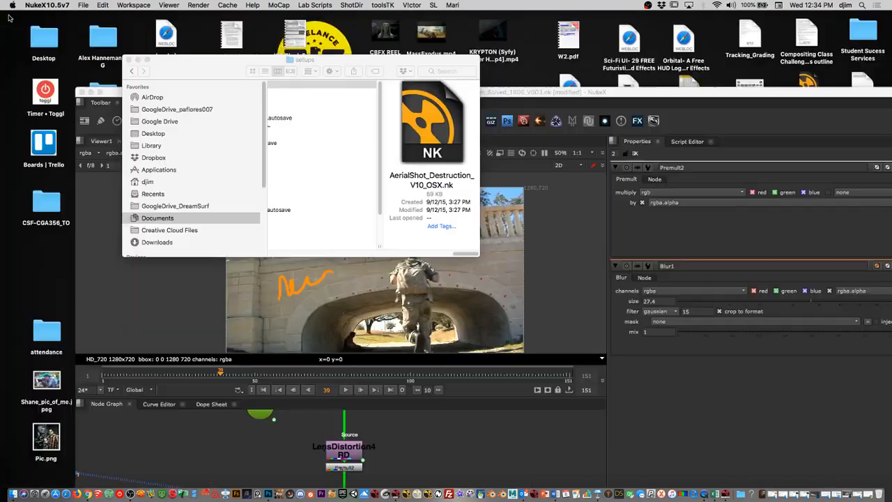
{"action": "left_click", "coordinate": [6, 15]}
{"action": "right_click", "coordinate": [328, 88]}
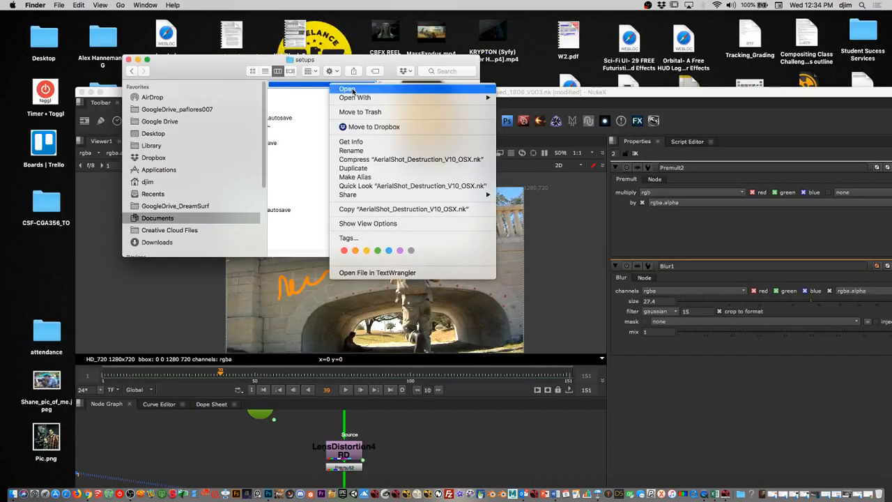
{"action": "left_click", "coordinate": [352, 92]}
- Open AerialShot_Destruction_V13_OSX.nk from the setups folder and restore its newer autosave file
{"action": "mouse_move", "coordinate": [460, 255]}
{"action": "left_mouse_down"}
{"action": "mouse_move", "coordinate": [438, 255]}
{"action": "mouse_move", "coordinate": [451, 252]}
{"action": "left_mouse_up"}
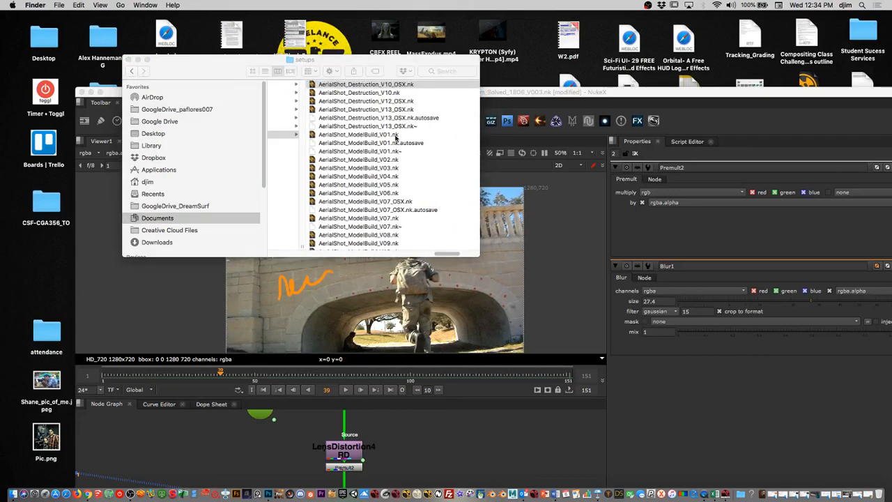
{"action": "left_click", "coordinate": [404, 110]}
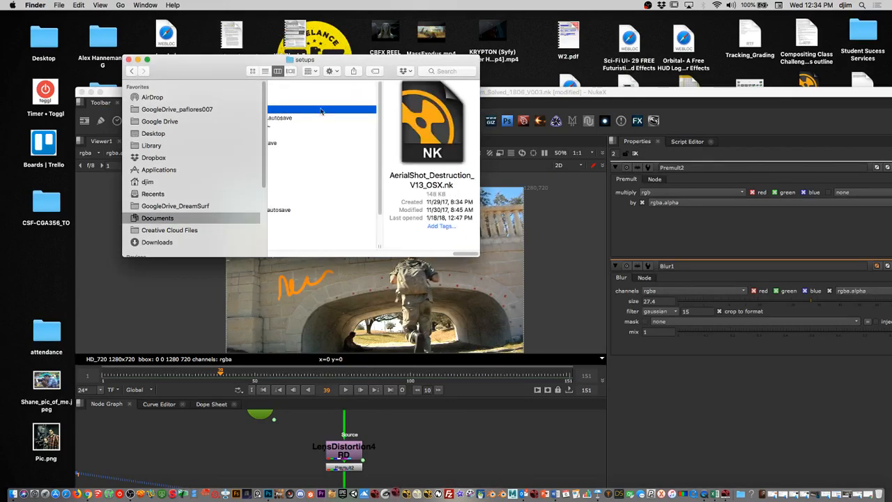
{"action": "right_click", "coordinate": [311, 107]}
{"action": "left_click", "coordinate": [352, 109]}
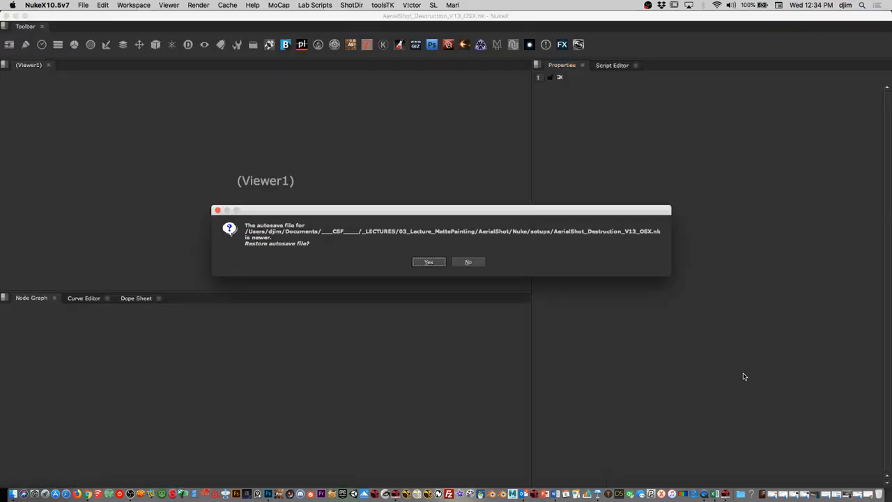
{"action": "left_click", "coordinate": [428, 263]}
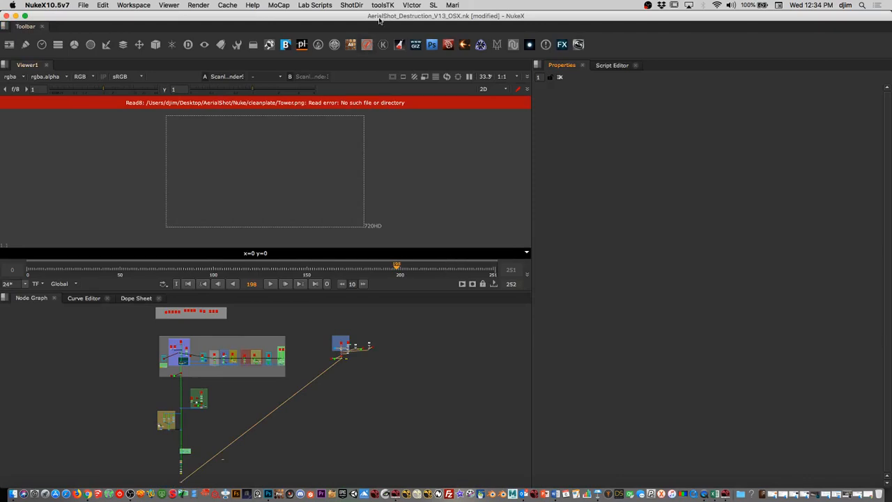
- Set the project directory in the project settings to the script's own 03_Lecture_MattePainting/AerialShot/Nuke/ path under Documents
{"action": "scroll", "coordinate": [341, 408], "scroll_direction": "up", "scroll_amount": 5}
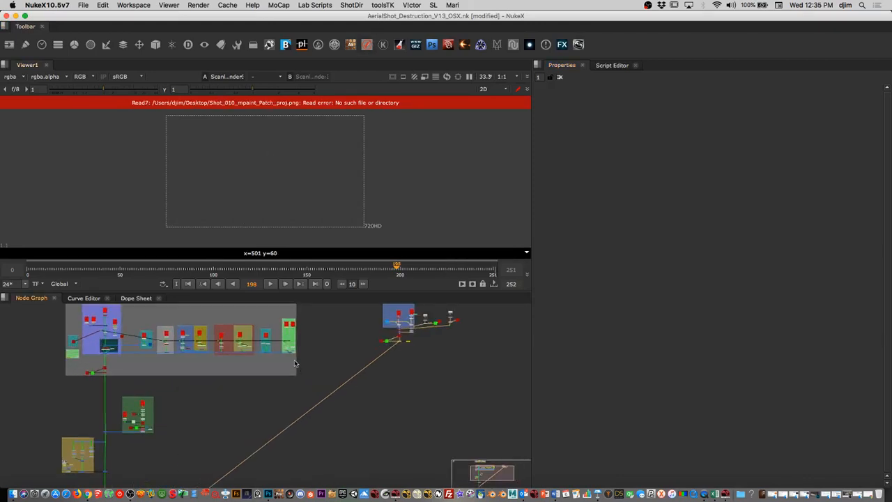
{"action": "middle_click_drag", "start_coordinate": [341, 414], "coordinate": [385, 431]}
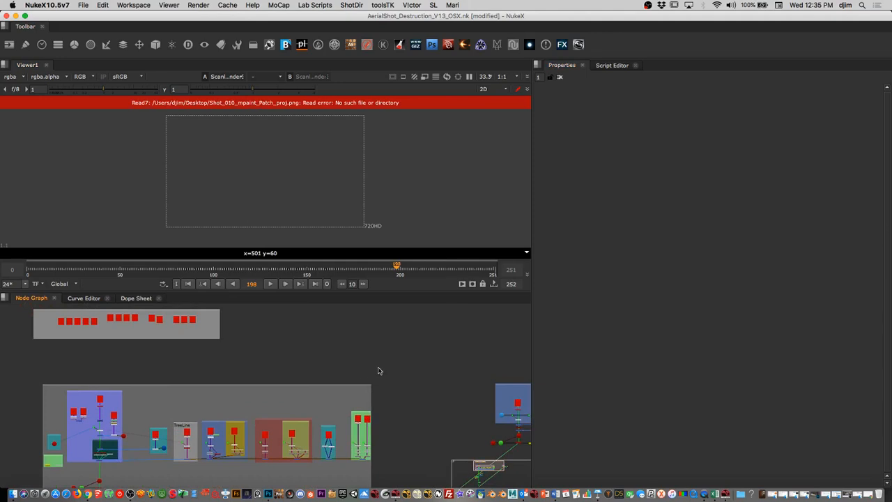
{"action": "key", "text": "s"}
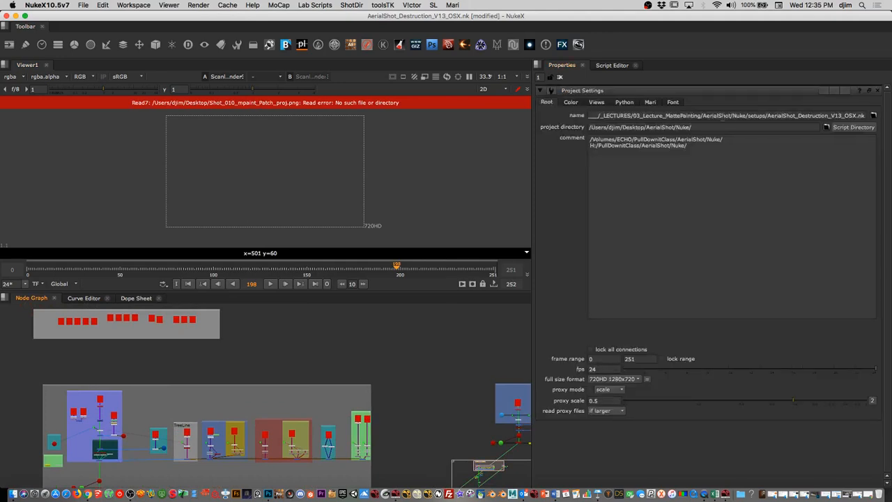
{"action": "left_click_drag", "start_coordinate": [747, 117], "coordinate": [500, 127]}
{"action": "key", "text": "Tab"}
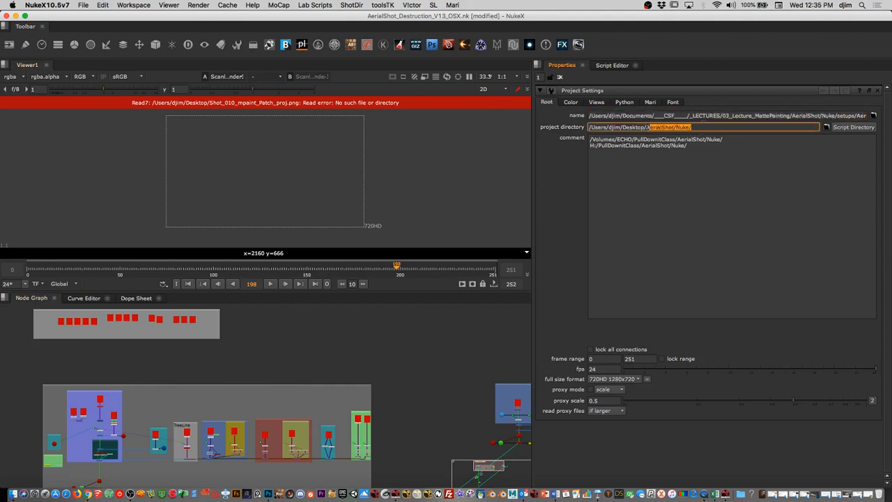
{"action": "type", "text": "/Users/djim/Documents/___CSF____/_LECTURES/03_Lecture_MattePainting/AerialShot/Nuke/"}
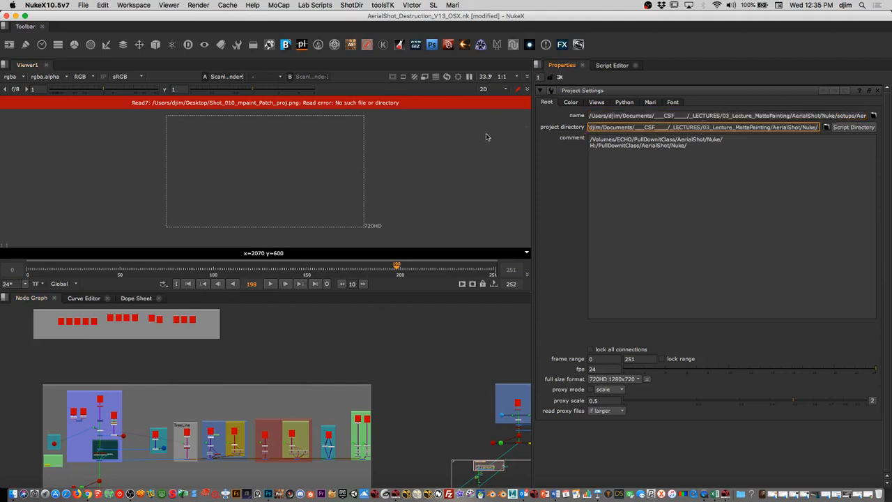
- Scrub to frame 105 to refresh the viewer, and open the properties of the tower's read node to inspect its file path
{"action": "left_click", "coordinate": [336, 268]}
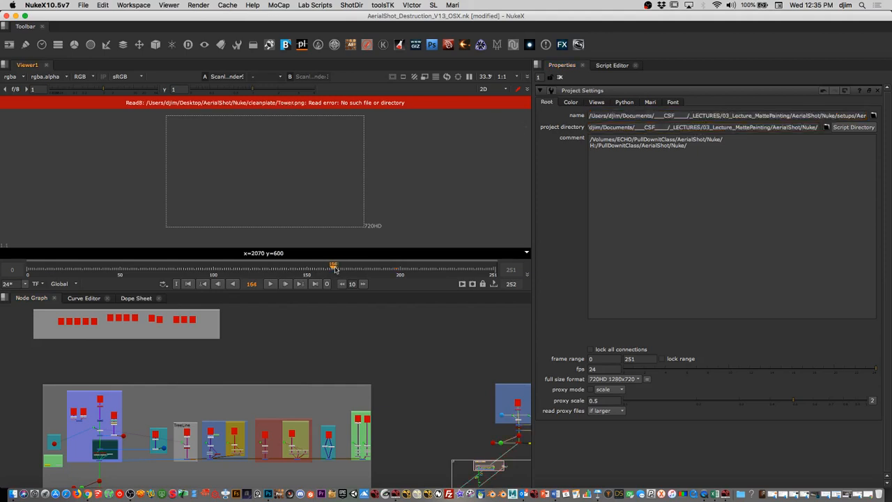
{"action": "scroll", "coordinate": [395, 355], "scroll_direction": "down", "scroll_amount": 3}
{"action": "left_click_drag", "start_coordinate": [323, 268], "coordinate": [222, 274]}
{"action": "middle_click_drag", "start_coordinate": [406, 360], "coordinate": [397, 332]}
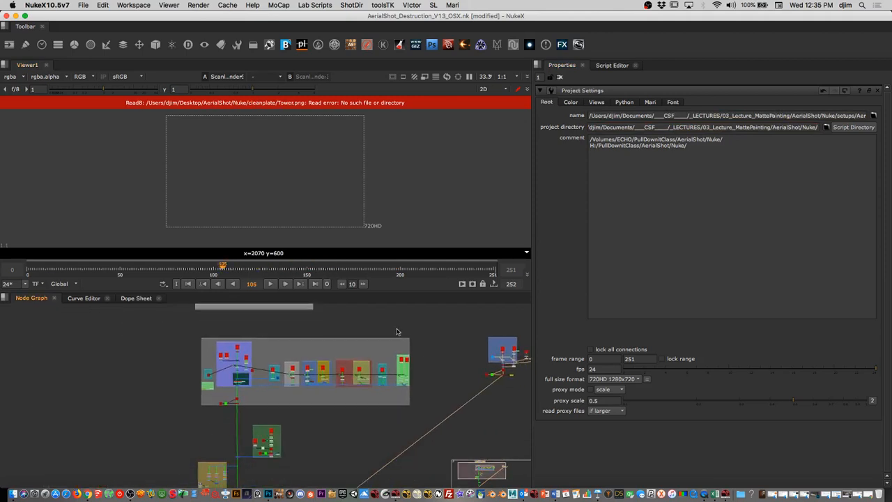
{"action": "double_click", "coordinate": [308, 371]}
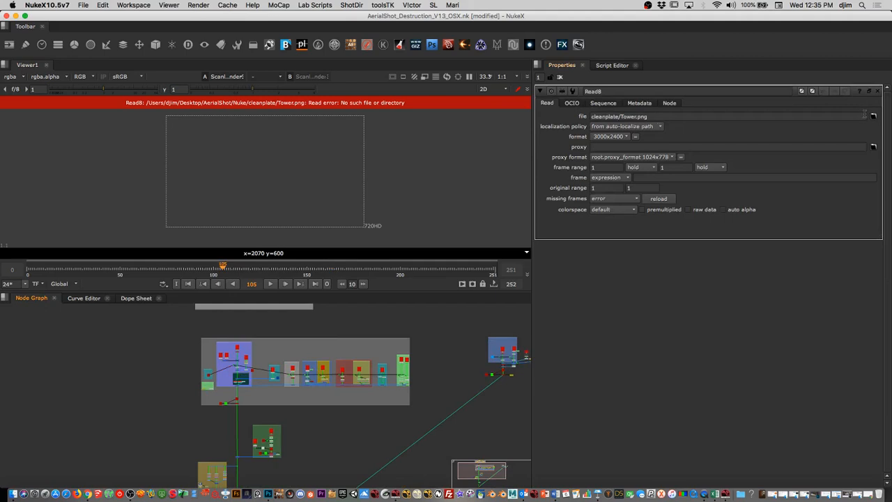
- View the read node in the TreeLine group and scrub the timeline to frame 182
{"action": "scroll", "coordinate": [376, 360], "scroll_direction": "up", "scroll_amount": 5}
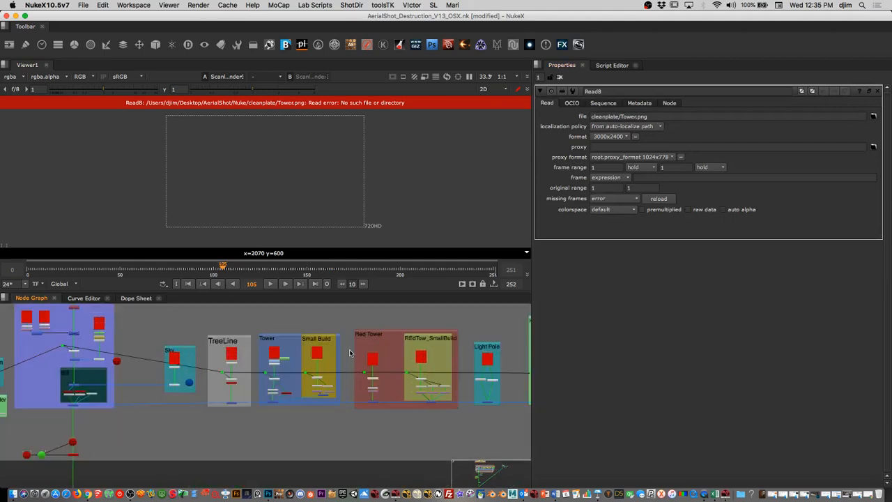
{"action": "left_click", "coordinate": [232, 356]}
{"action": "key", "text": "1"}
{"action": "left_click_drag", "start_coordinate": [262, 271], "coordinate": [381, 287]}
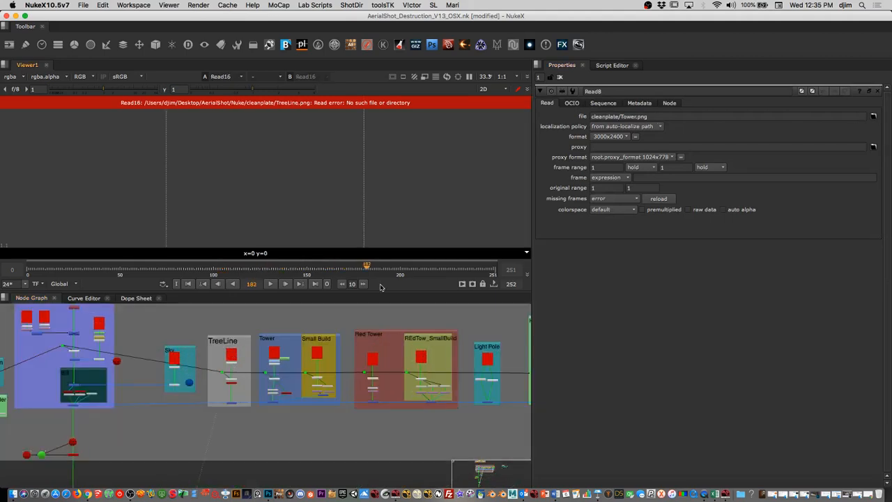
- Open the properties of the Write node at the end of the main pipe to examine its output settings
{"action": "scroll", "coordinate": [305, 375], "scroll_direction": "down", "scroll_amount": 2}
{"action": "middle_click_drag", "start_coordinate": [305, 374], "coordinate": [335, 361]}
{"action": "middle_click_drag", "start_coordinate": [223, 458], "coordinate": [285, 309]}
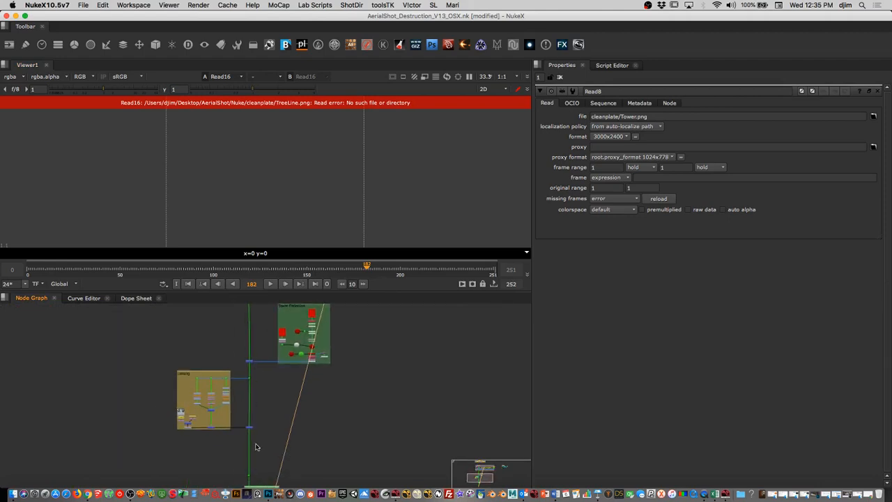
{"action": "middle_click_drag", "start_coordinate": [256, 447], "coordinate": [262, 363]}
{"action": "middle_click_drag", "start_coordinate": [264, 425], "coordinate": [269, 329]}
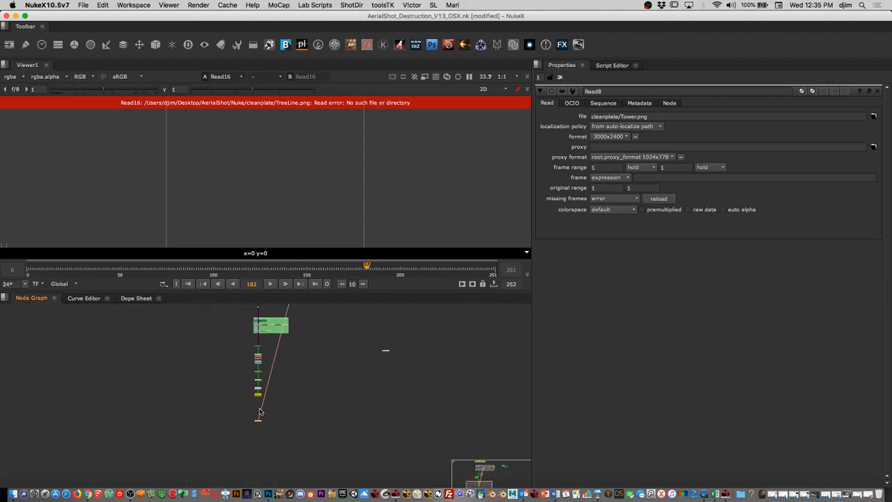
{"action": "double_click", "coordinate": [259, 396]}
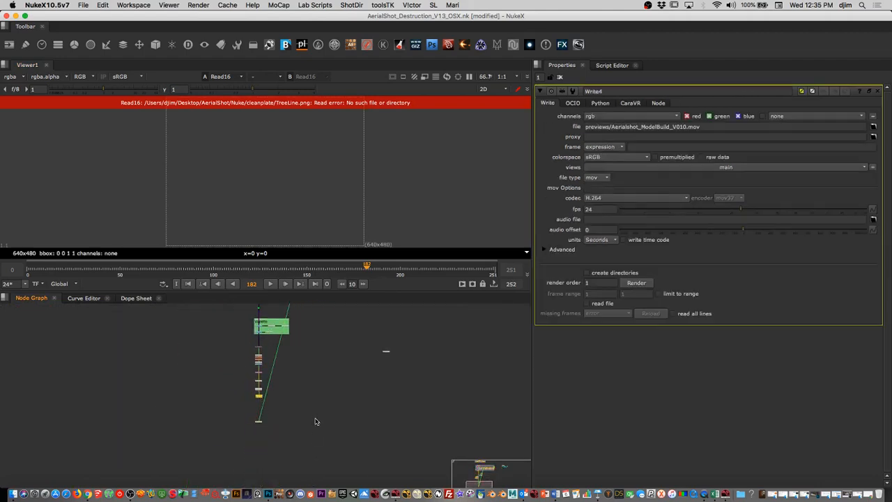
{"action": "scroll", "coordinate": [342, 382], "scroll_direction": "down", "scroll_amount": 3}
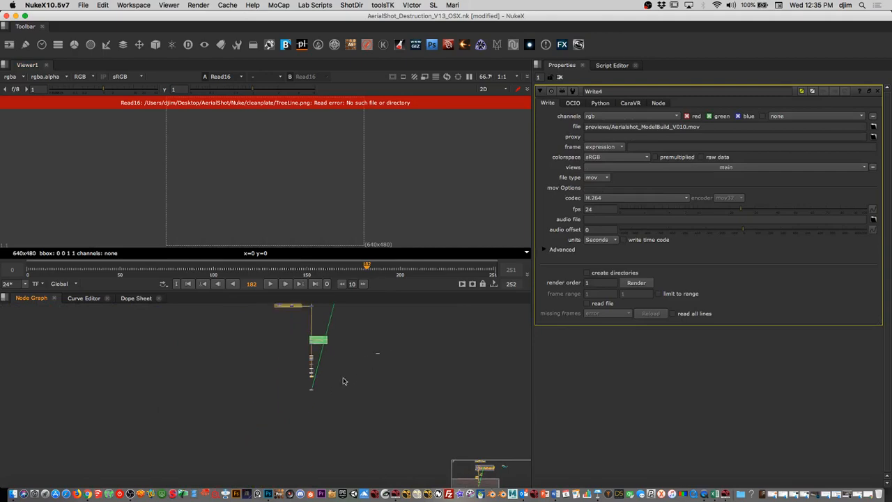
- Minimize the AerialShot script window and align the s1_s22_444_trim_Solved_1806_V003.nk window with the top of the screen
{"action": "left_click", "coordinate": [16, 17]}
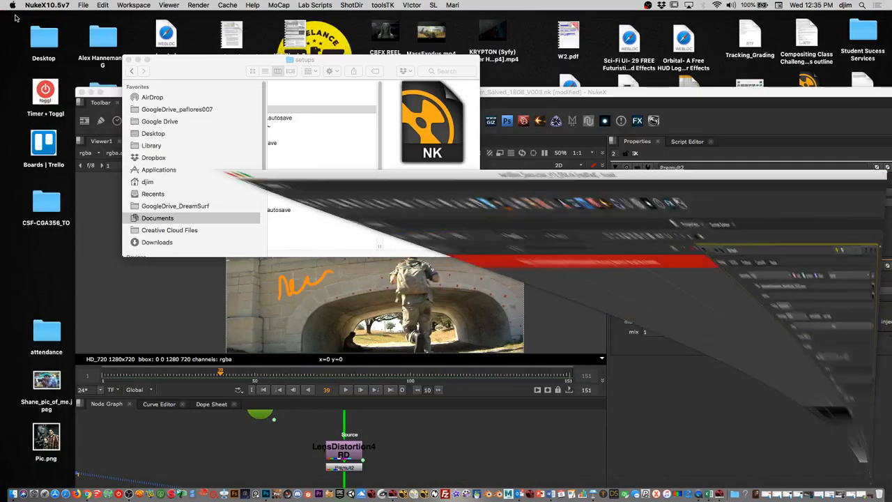
{"action": "left_click", "coordinate": [595, 53]}
{"action": "left_click_drag", "start_coordinate": [596, 53], "coordinate": [554, 16]}
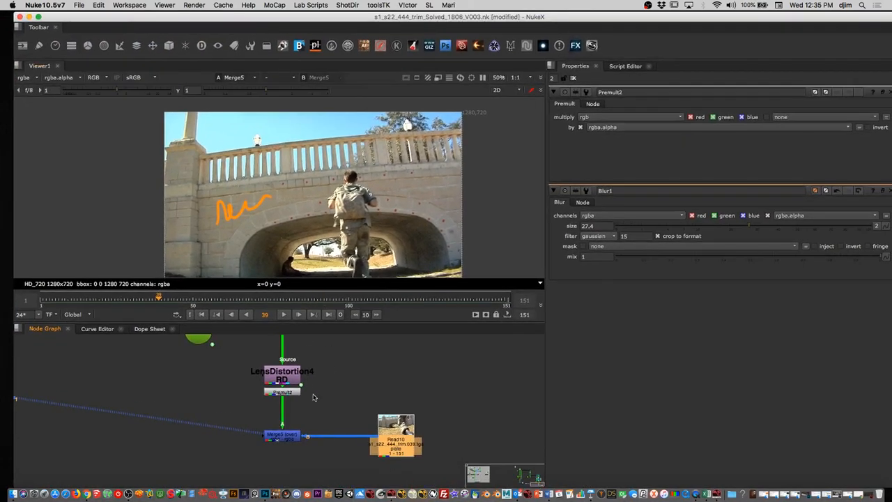
- Maximize the node graph and highlight sections of the first branch, from the source plate through the LensDistortion nodes to its merge
{"action": "scroll", "coordinate": [365, 379], "scroll_direction": "down", "scroll_amount": 3}
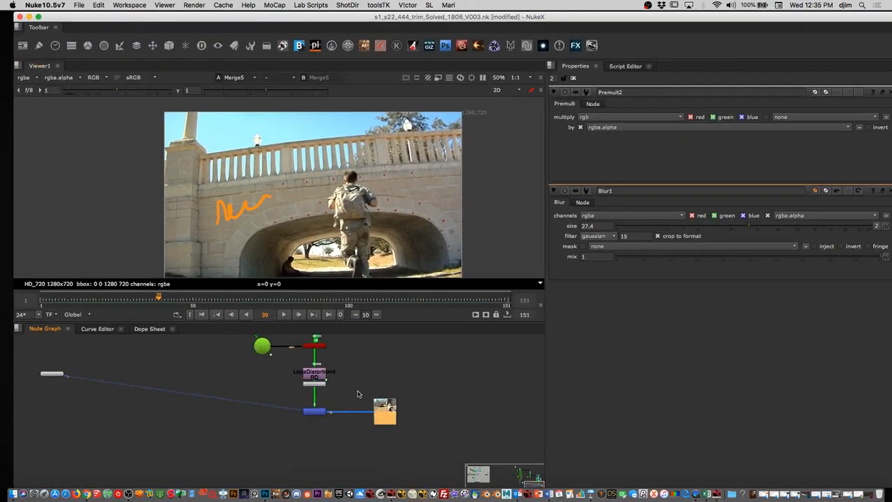
{"action": "key", "text": "space"}
{"action": "middle_click_drag", "start_coordinate": [364, 392], "coordinate": [609, 319]}
{"action": "middle_click_drag", "start_coordinate": [376, 243], "coordinate": [457, 310]}
{"action": "left_click_drag", "start_coordinate": [100, 187], "coordinate": [400, 390]}
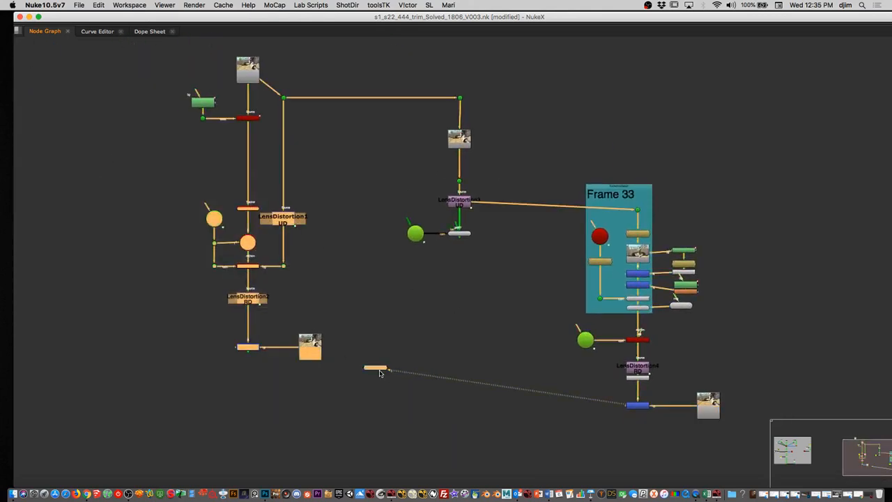
{"action": "left_click_drag", "start_coordinate": [325, 147], "coordinate": [100, 53]}
{"action": "middle_click_drag", "start_coordinate": [422, 177], "coordinate": [432, 138]}
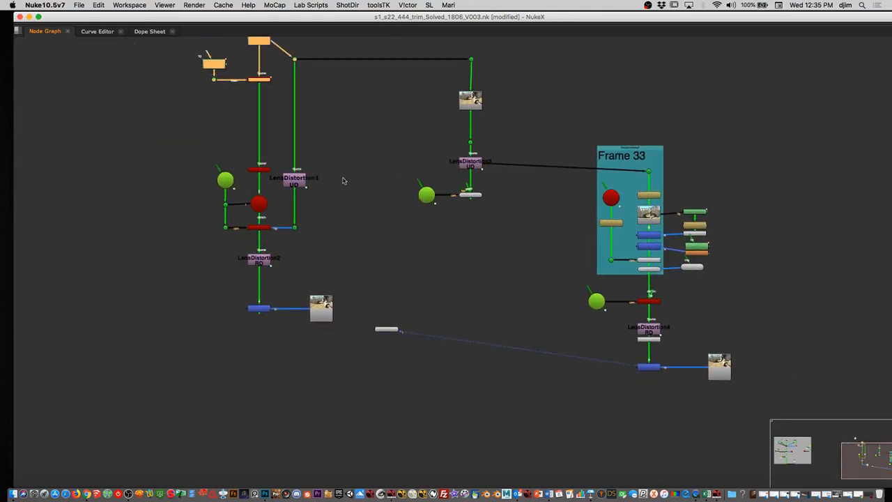
{"action": "left_click_drag", "start_coordinate": [378, 114], "coordinate": [205, 279]}
{"action": "middle_click_drag", "start_coordinate": [430, 220], "coordinate": [303, 282]}
- Review the second branch by selecting its upper LensDistortion section, the Frame 33 group and the closing redistort-and-merge section in turn
{"action": "left_click_drag", "start_coordinate": [241, 90], "coordinate": [426, 334]}
{"action": "middle_click_drag", "start_coordinate": [426, 334], "coordinate": [281, 235]}
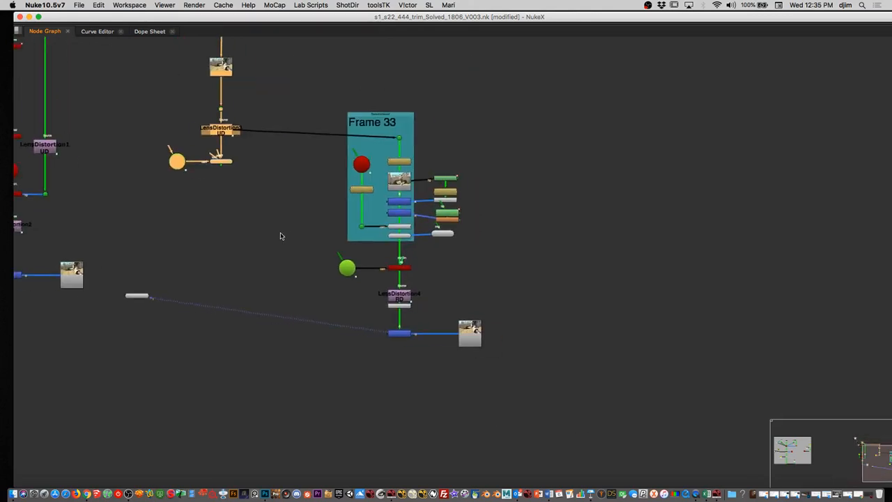
{"action": "left_click_drag", "start_coordinate": [287, 84], "coordinate": [502, 269]}
{"action": "middle_click_drag", "start_coordinate": [555, 250], "coordinate": [561, 171]}
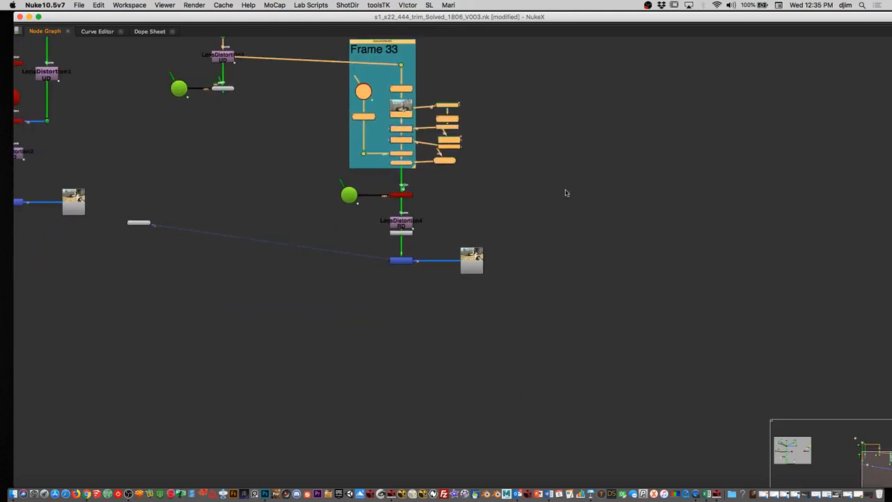
{"action": "left_click_drag", "start_coordinate": [627, 171], "coordinate": [357, 269]}
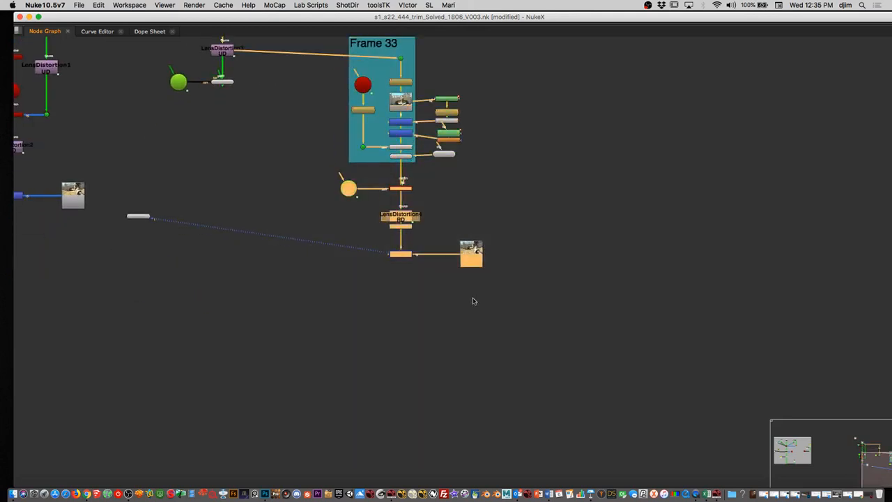
{"action": "middle_click_drag", "start_coordinate": [552, 267], "coordinate": [506, 333]}
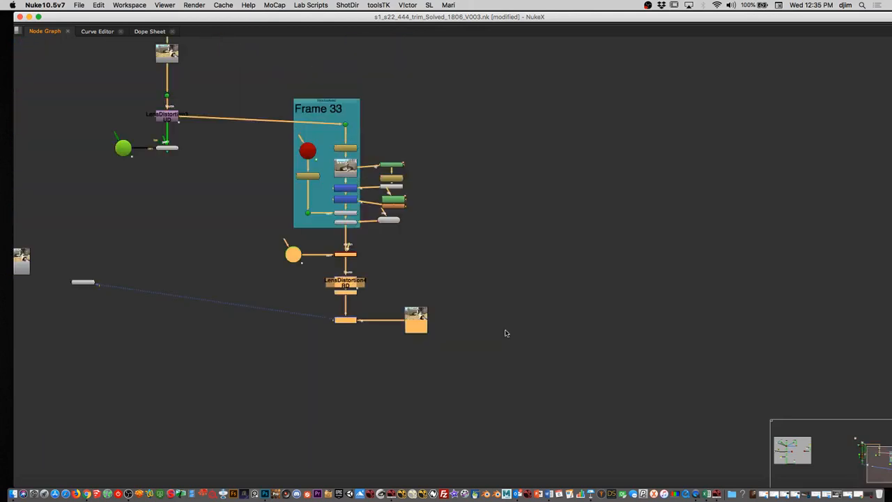
{"action": "left_click_drag", "start_coordinate": [63, 18], "coordinate": [61, 18]}
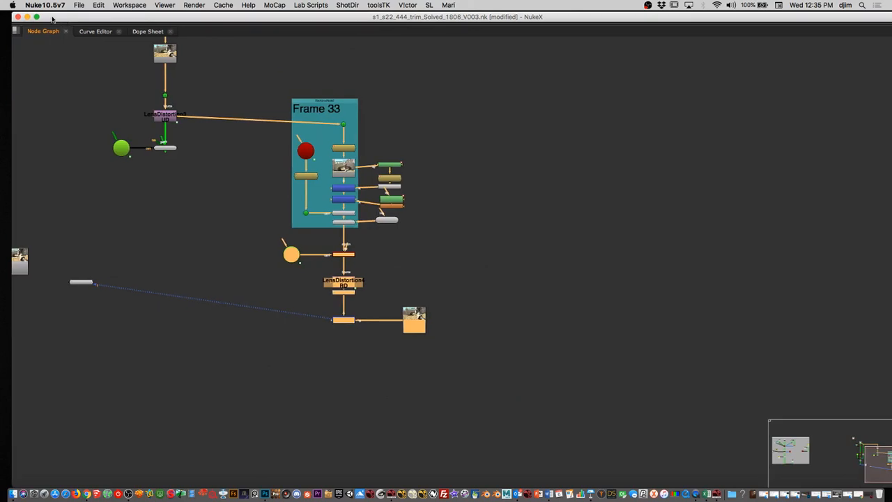
{"action": "left_click", "coordinate": [648, 5]}
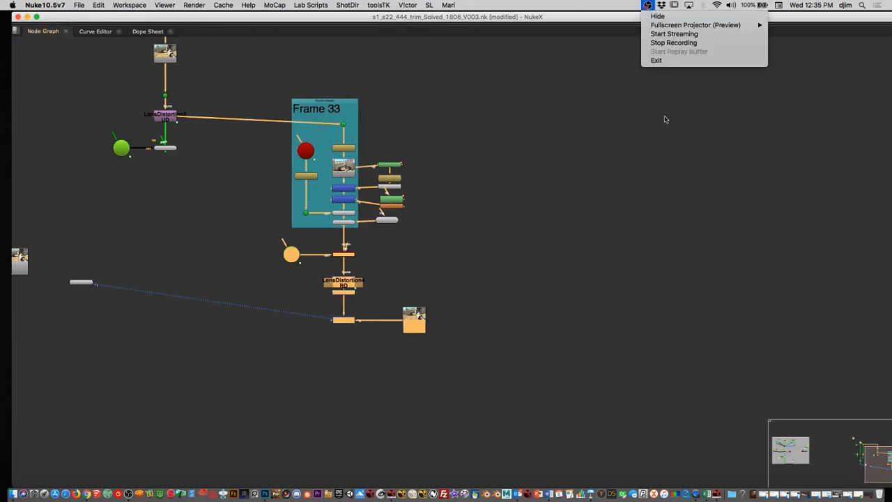